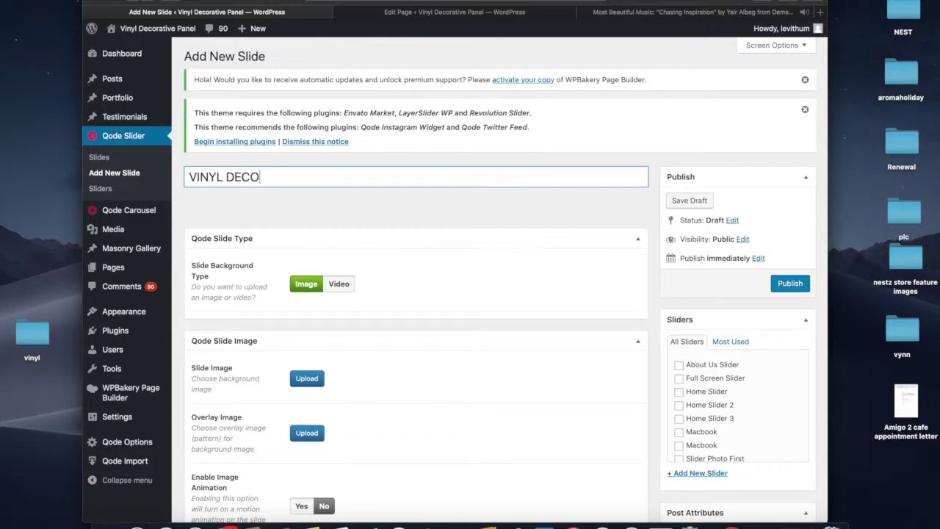
# Step: Complete the new slide's title as VINYL DECORATION and assign the slide to Home Slider
pyautogui.write('ATION')
pyautogui.scroll(-3, 709, 411)
pyautogui.scroll(4, 709, 416)
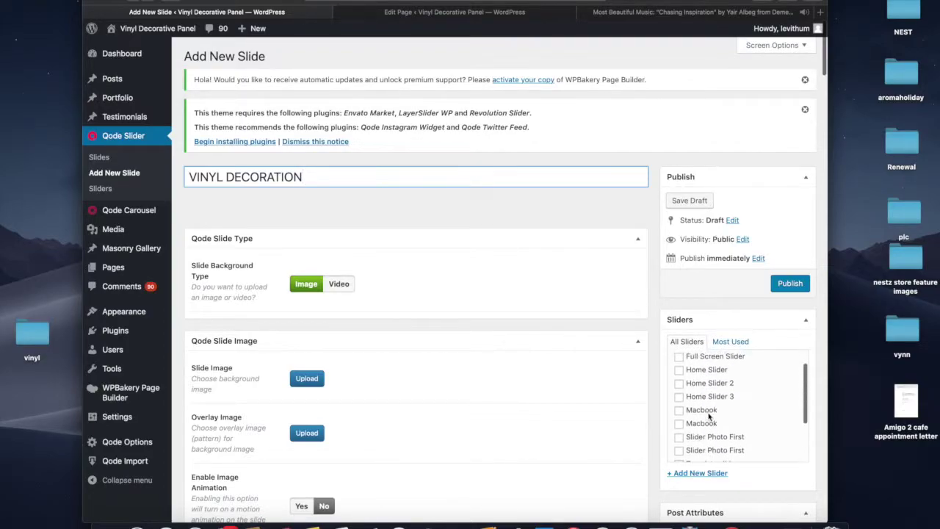
pyautogui.click(679, 391)
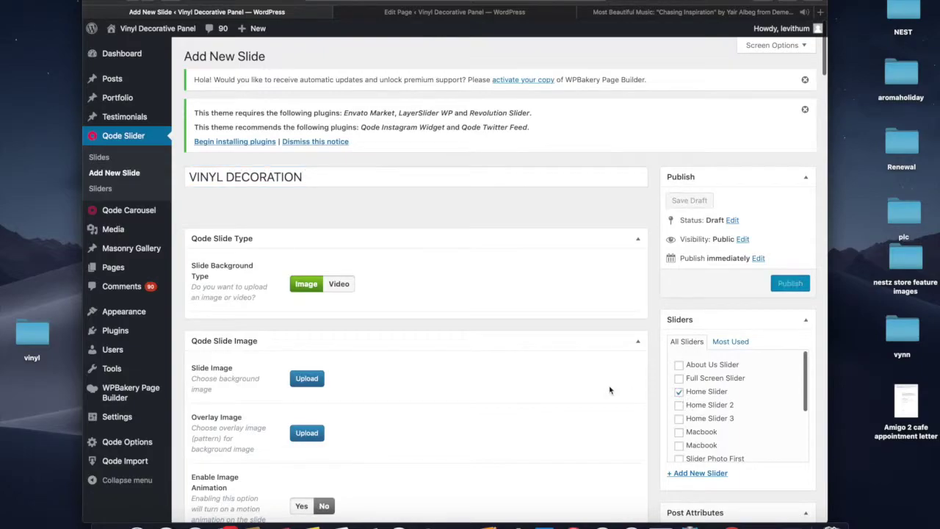
# Step: Upload "sample slider image B.jpg" from the desktop vinyl folder to the media library for the slide image
pyautogui.scroll(-1, 390, 387)
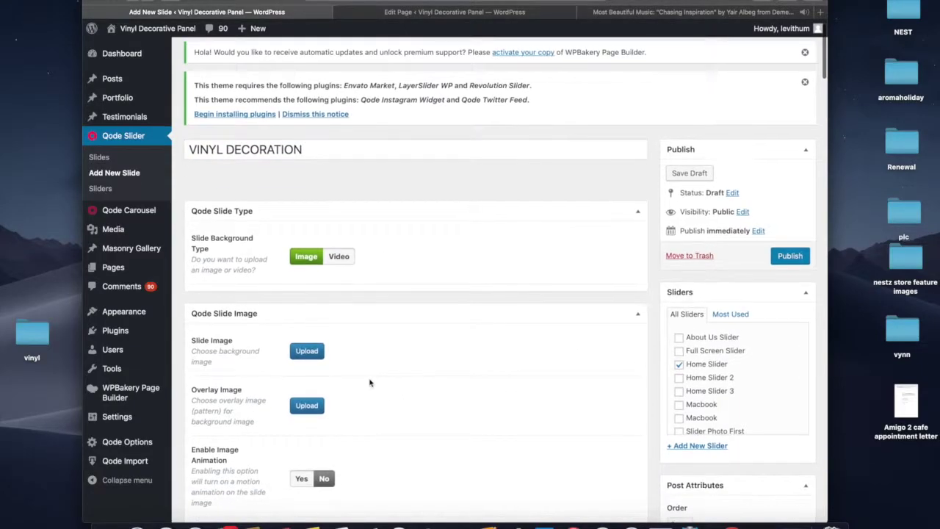
pyautogui.click(309, 352)
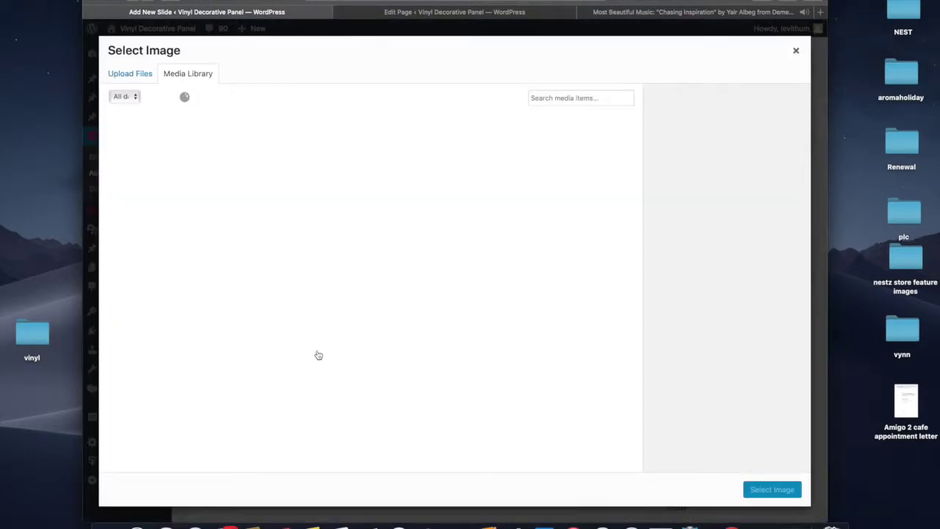
pyautogui.click(43, 334)
pyautogui.doubleClick(42, 335)
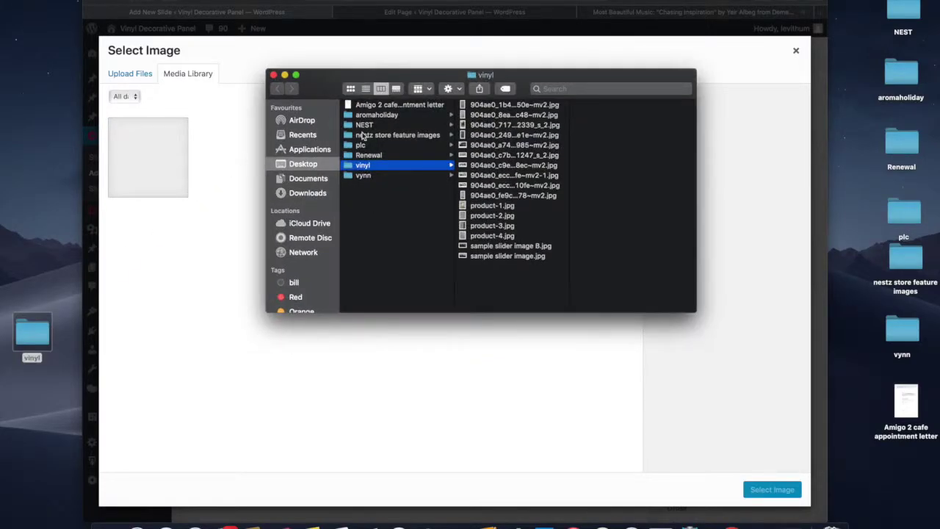
pyautogui.click(484, 147)
pyautogui.click(484, 146)
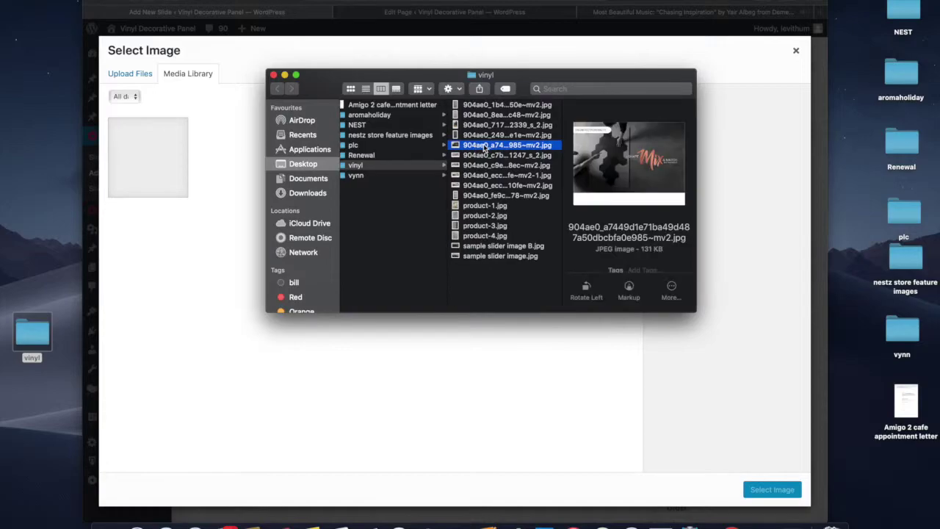
pyautogui.click(482, 247)
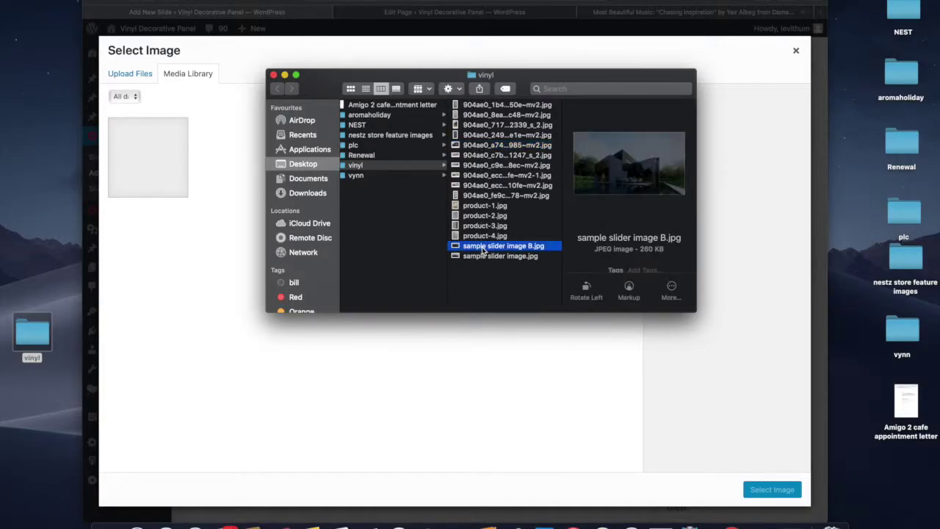
pyautogui.moveTo(482, 249); pyautogui.dragTo(256, 336)
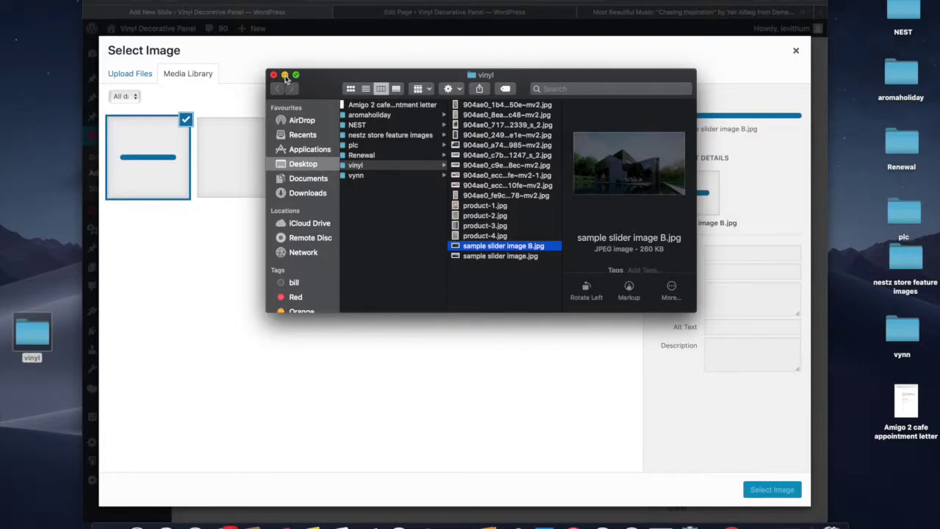
# Step: Clear the file windows away and set the uploaded sample slider image B as the slide's background image
pyautogui.click(285, 75)
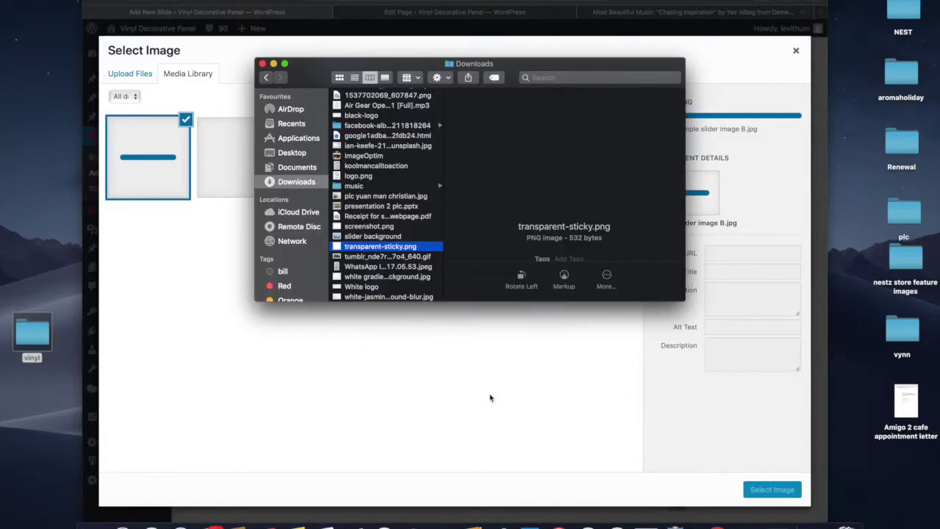
pyautogui.click(273, 63)
pyautogui.click(783, 491)
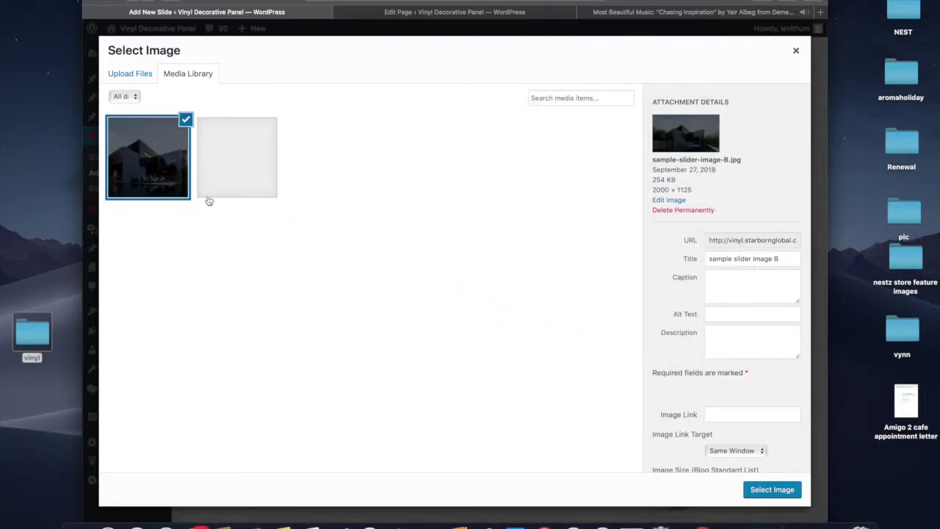
pyautogui.click(772, 490)
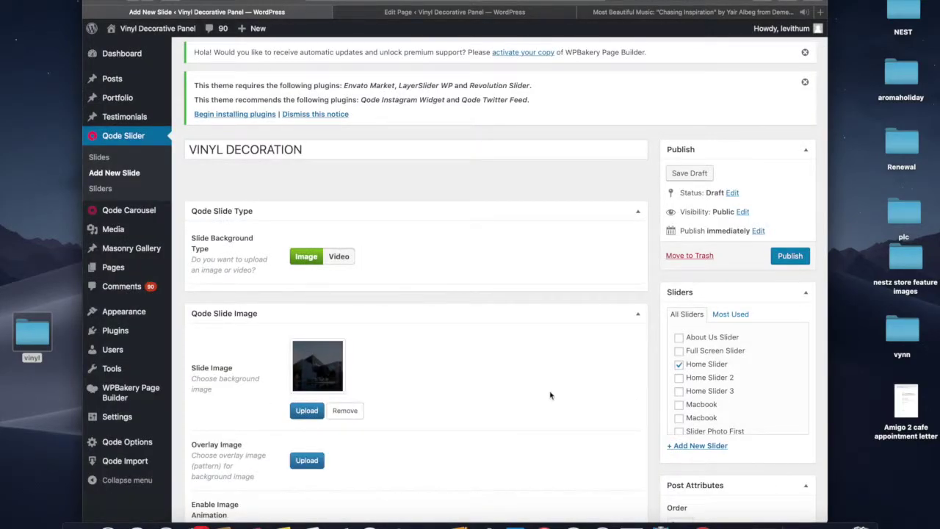
# Step: Enable image animation for the slide with the animation type Zoom In to Bottom Left
pyautogui.scroll(-5, 414, 379)
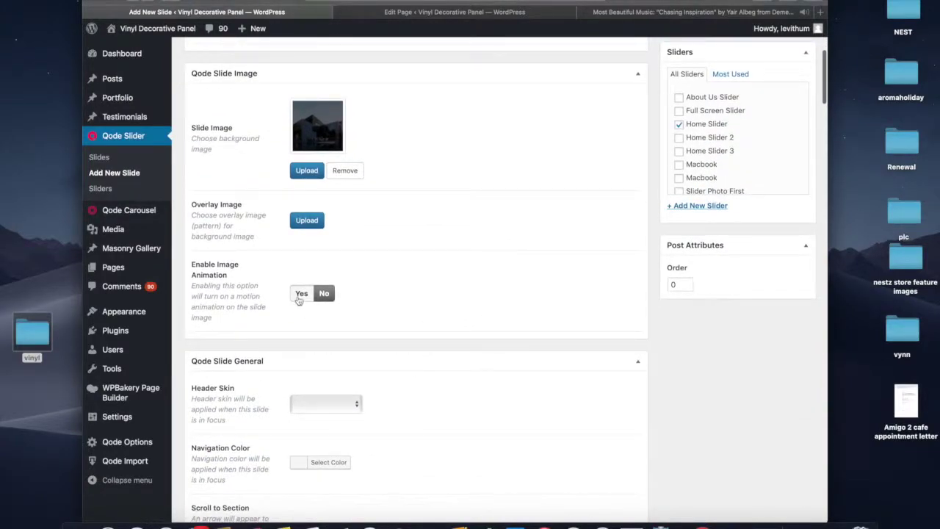
pyautogui.click(300, 293)
pyautogui.click(335, 354)
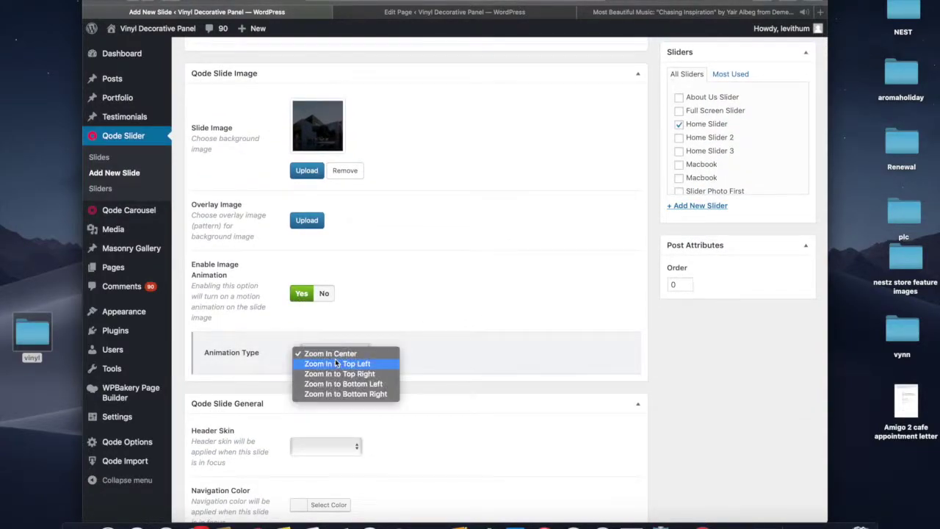
pyautogui.click(334, 384)
# Step: Set the slide title's font weight to 200 and its font size to 26 px
pyautogui.scroll(-10, 334, 387)
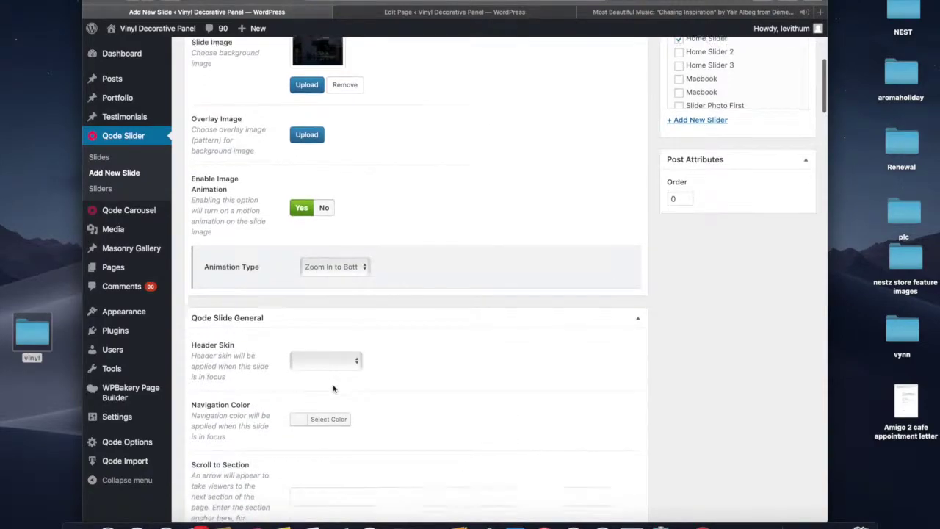
pyautogui.scroll(-5, 333, 389)
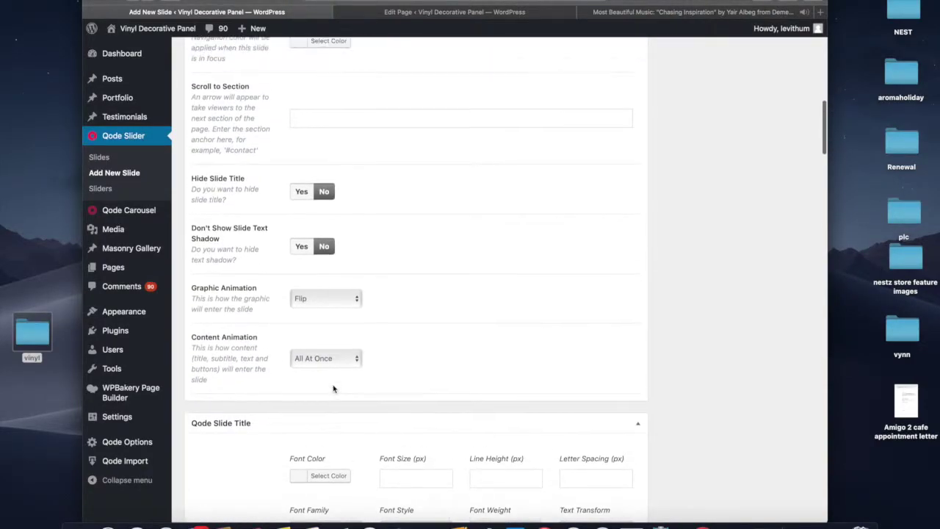
pyautogui.click(499, 323)
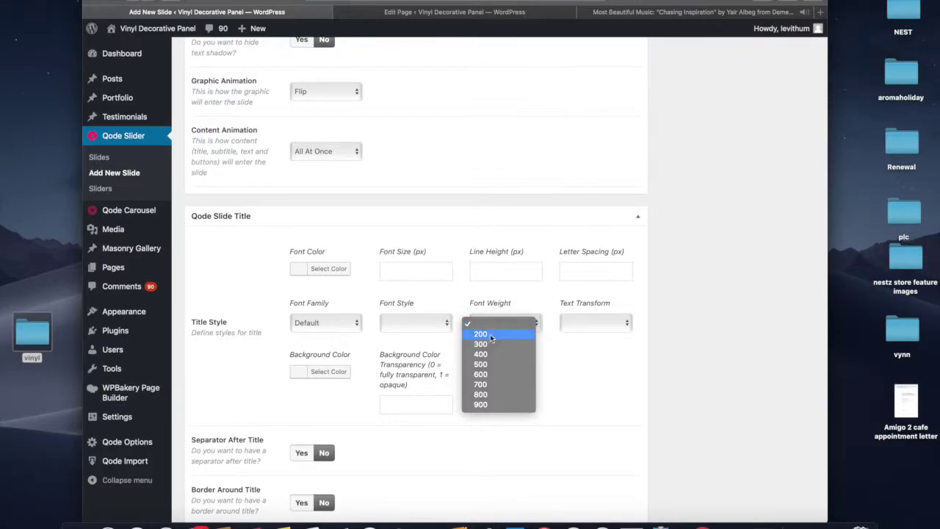
pyautogui.click(497, 336)
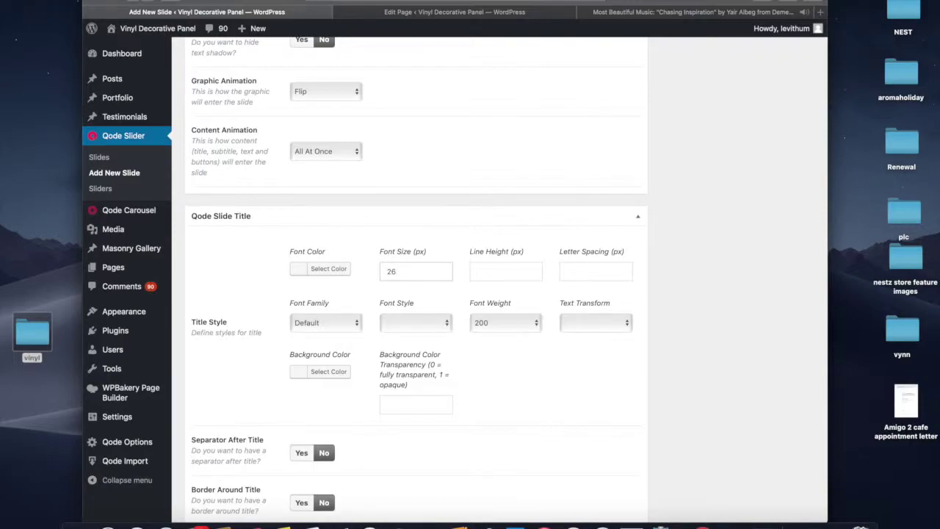
# Step: Find a lorem ipsum generator on the web in a new tab and generate five paragraphs of dummy text
pyautogui.scroll(-10, 417, 279)
pyautogui.scroll(-3, 417, 279)
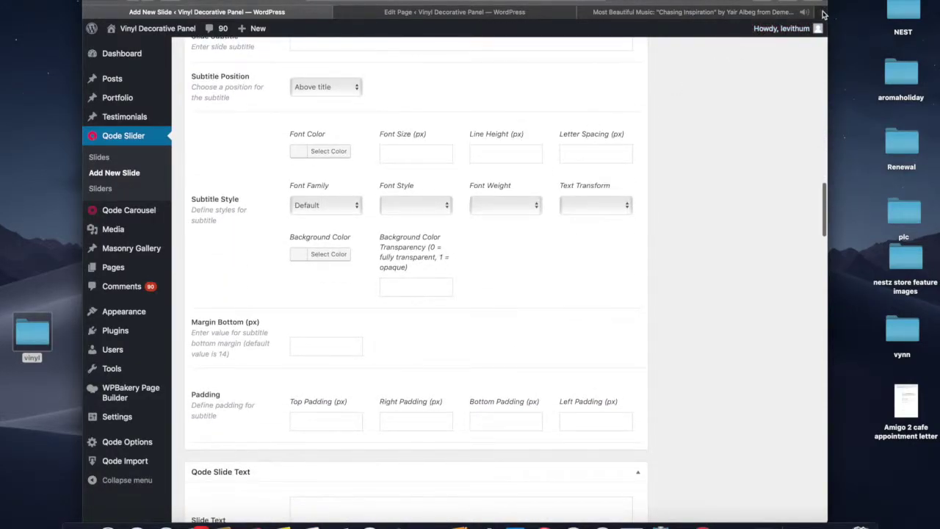
pyautogui.click(823, 11)
pyautogui.write('lorem ipsum gene')
pyautogui.press('Down')
pyautogui.press('Return')
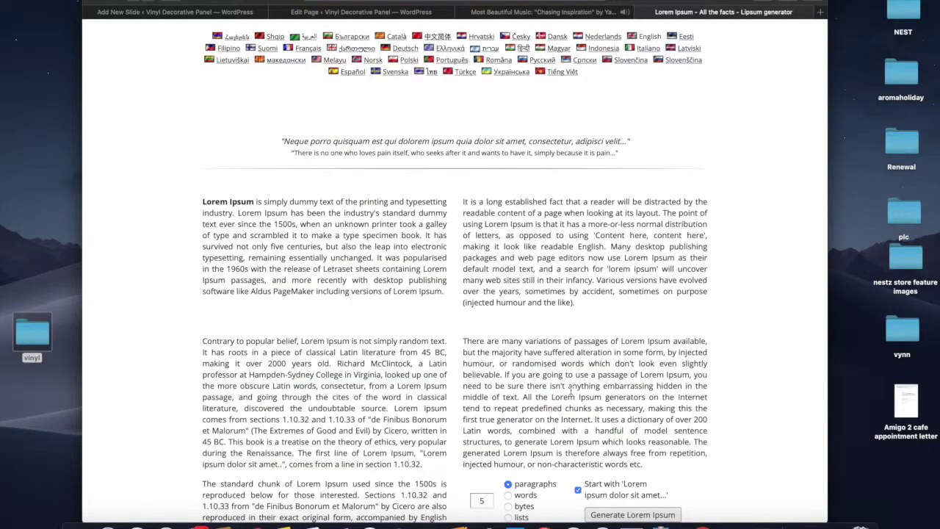
pyautogui.scroll(-2, 634, 490)
pyautogui.click(619, 454)
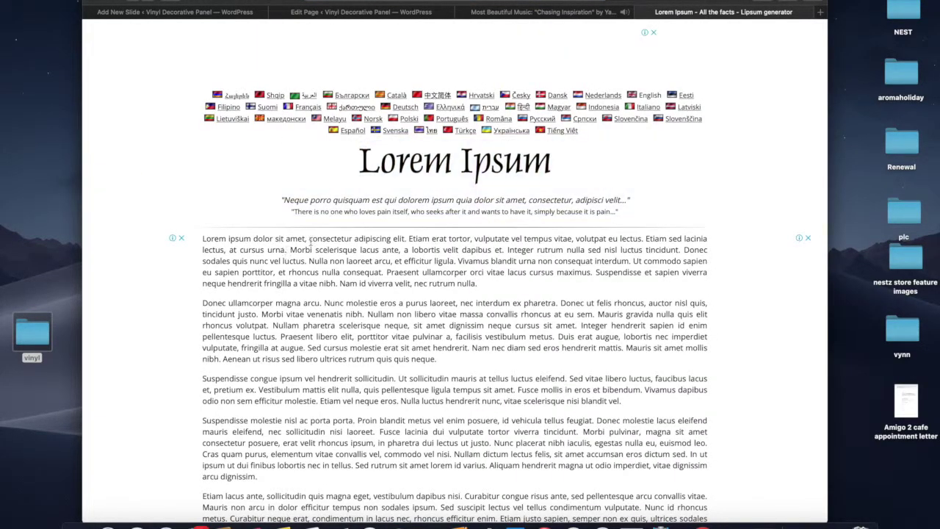
# Step: Copy the generated text from "Lorem ipsum dolor" through "Etiam erat tortor" into the slide's Slide Text field
pyautogui.moveTo(470, 238); pyautogui.dragTo(191, 237)
pyautogui.press('super+c')
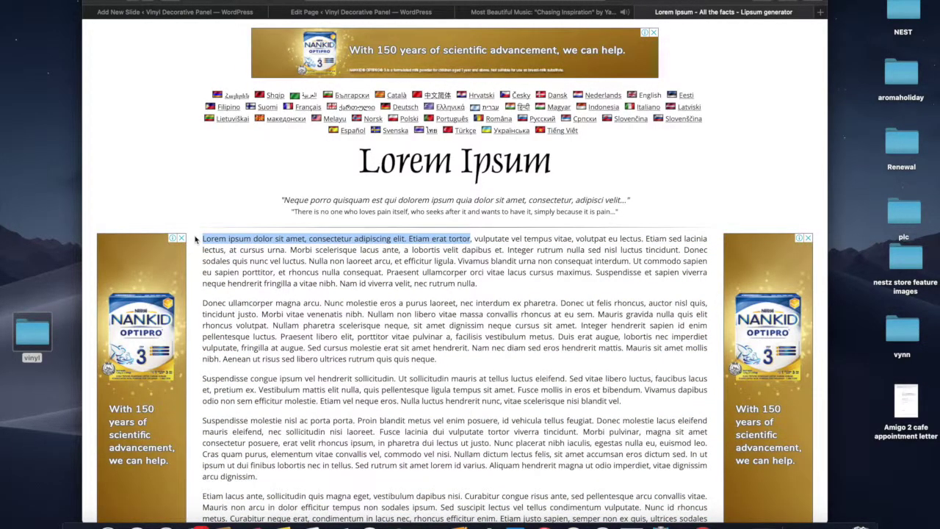
pyautogui.click(193, 13)
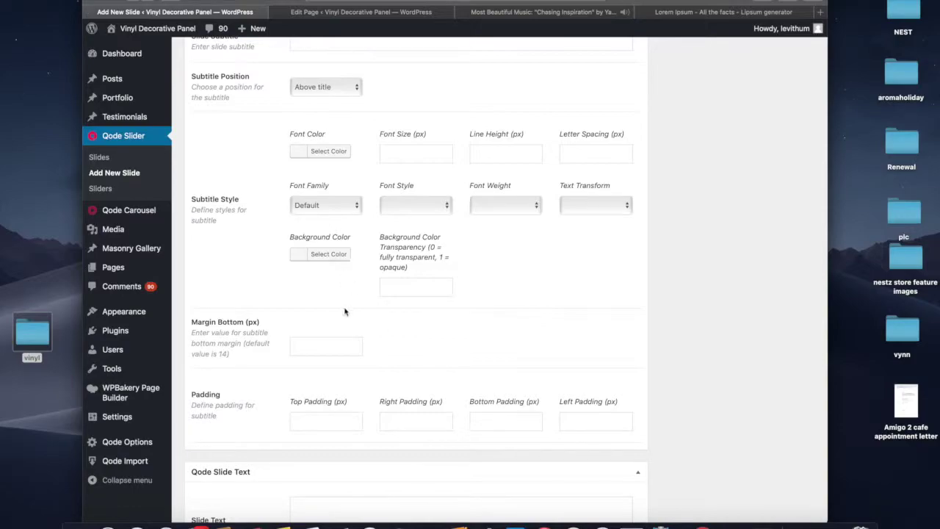
pyautogui.scroll(-2, 378, 239)
pyautogui.press('super+v')
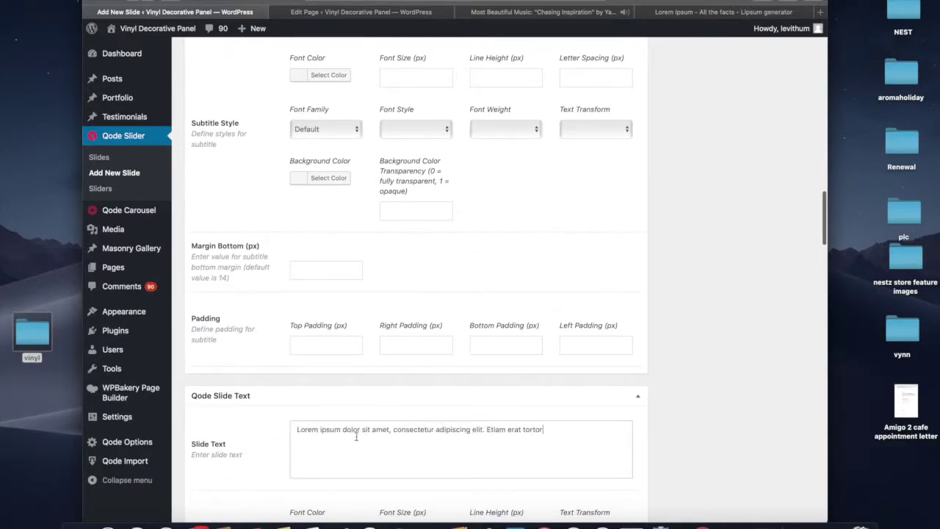
# Step: Delete the full stop between "elit" and "Etiam" in the slide text
pyautogui.click(486, 431)
pyautogui.press('BackSpace')
pyautogui.press('BackSpace')
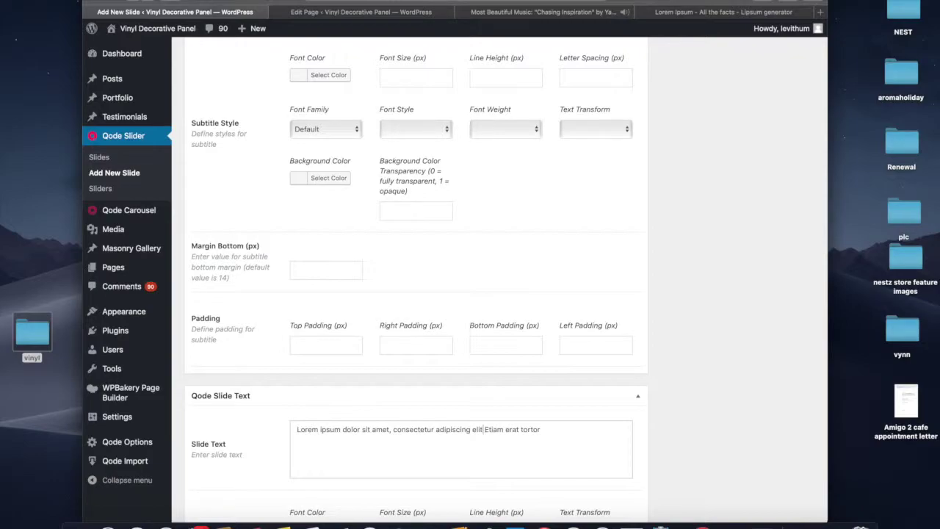
# Step: Give slide Button 1 the label Profile and the placeholder link #
pyautogui.scroll(-10, 473, 442)
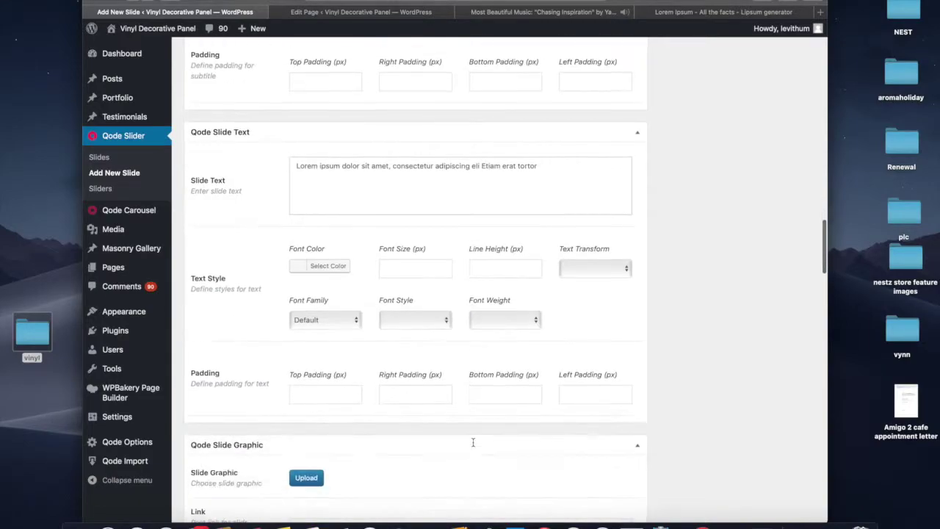
pyautogui.scroll(-5, 473, 443)
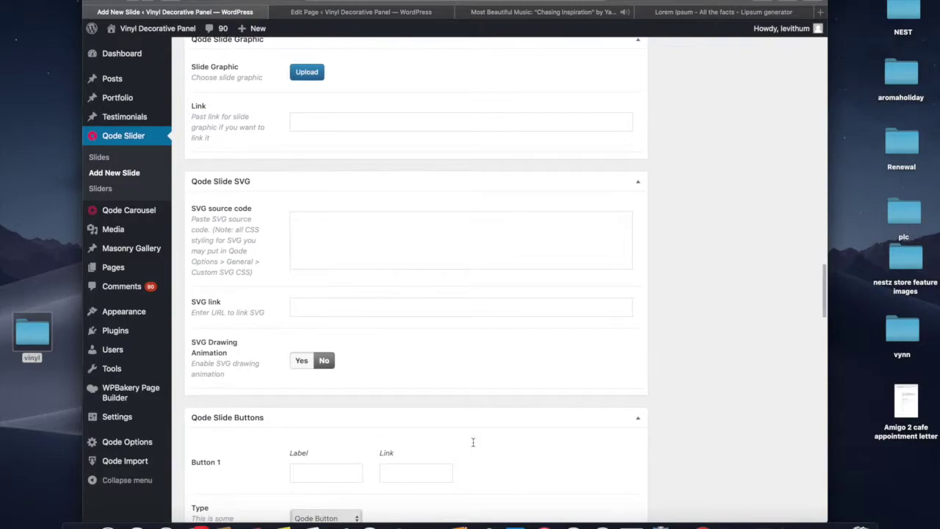
pyautogui.scroll(-6, 473, 446)
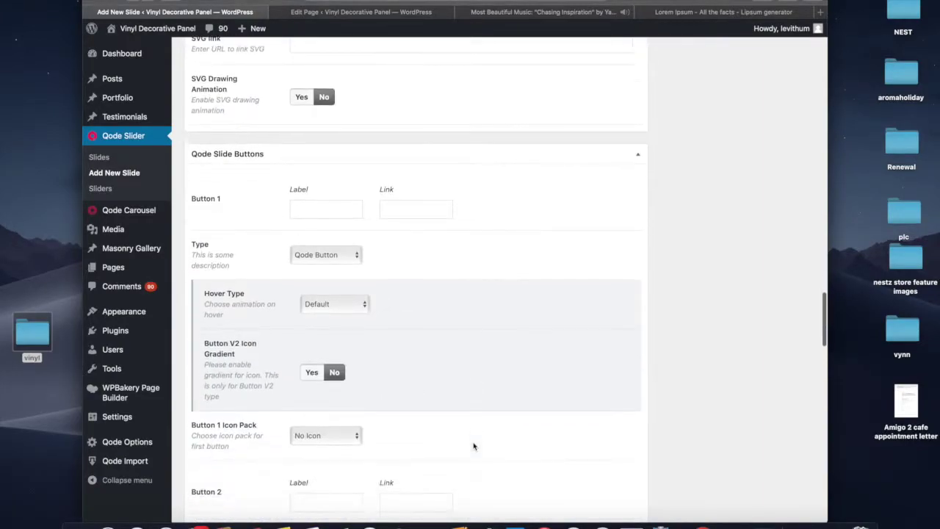
pyautogui.scroll(3, 473, 446)
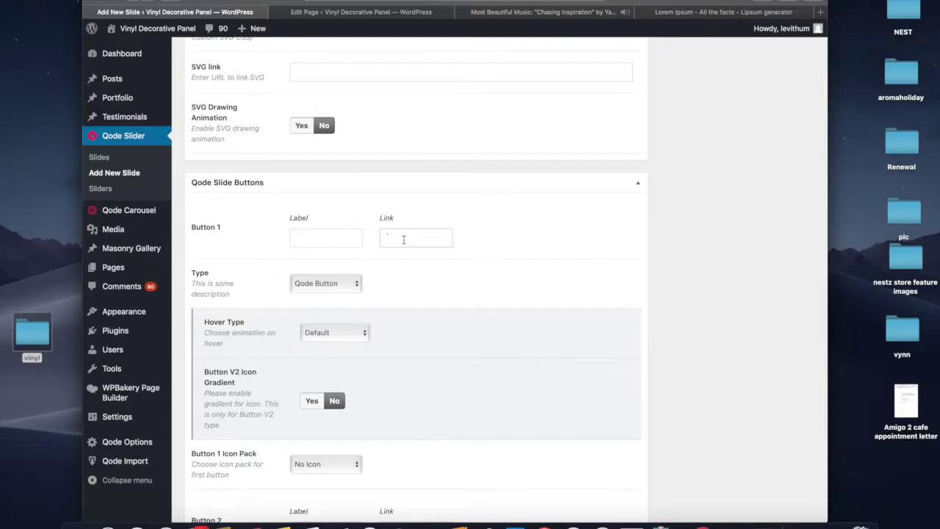
pyautogui.click(344, 237)
# Step: Give slide Button 2 the label Service and the placeholder link #
pyautogui.scroll(-4, 380, 323)
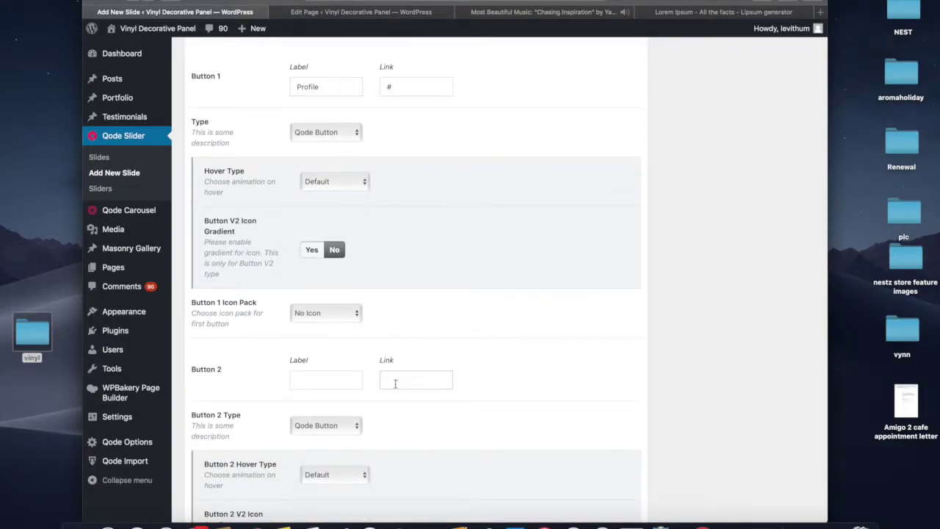
pyautogui.click(349, 383)
pyautogui.scroll(-7, 367, 412)
pyautogui.scroll(4, 370, 413)
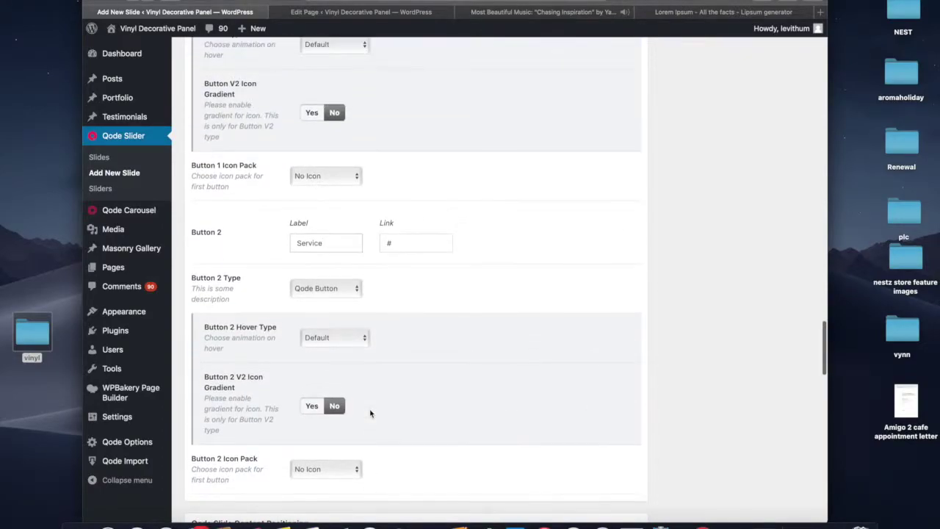
# Step: Set both the graphic alignment and the text alignment of the slide content to Left
pyautogui.scroll(-7, 371, 414)
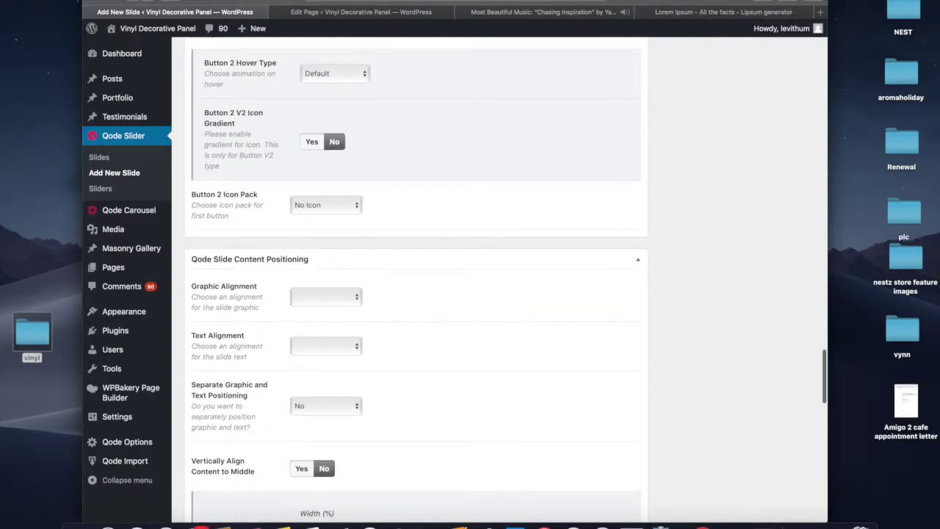
pyautogui.scroll(-4, 312, 273)
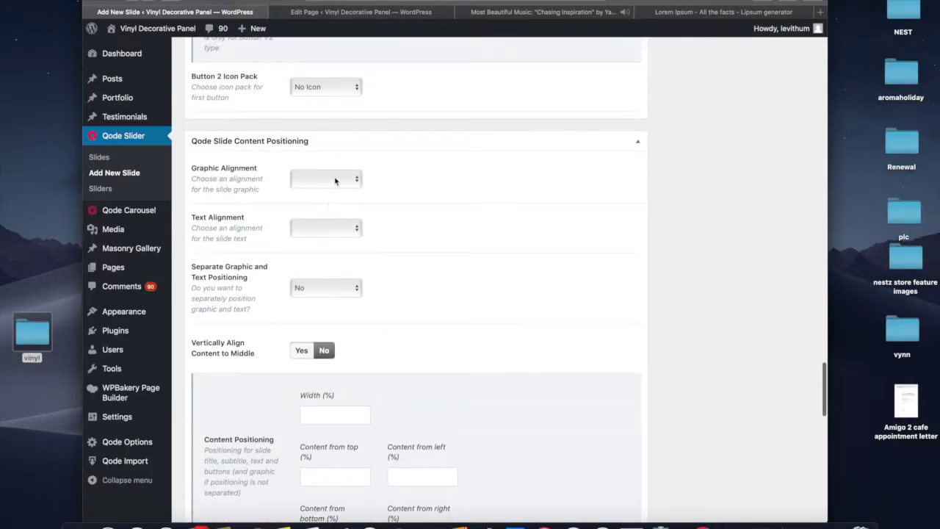
pyautogui.click(336, 182)
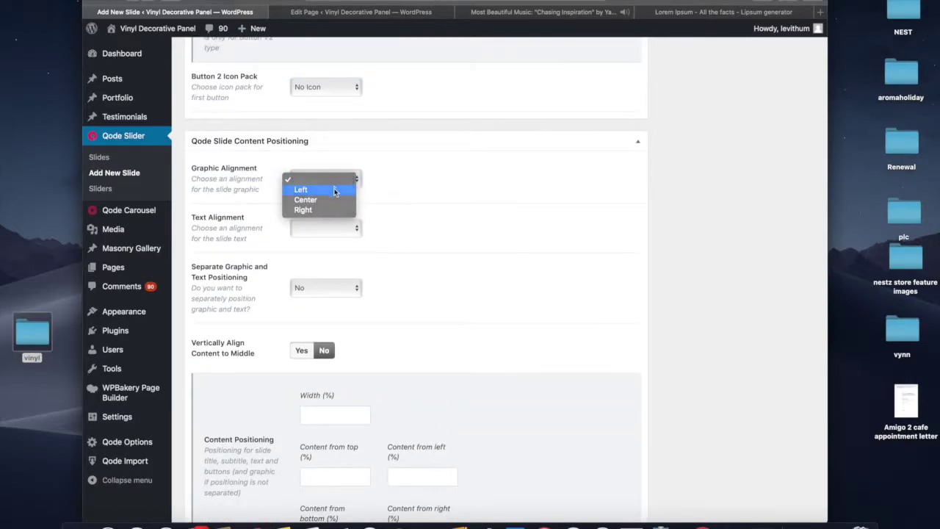
pyautogui.click(334, 190)
pyautogui.click(325, 228)
pyautogui.click(323, 238)
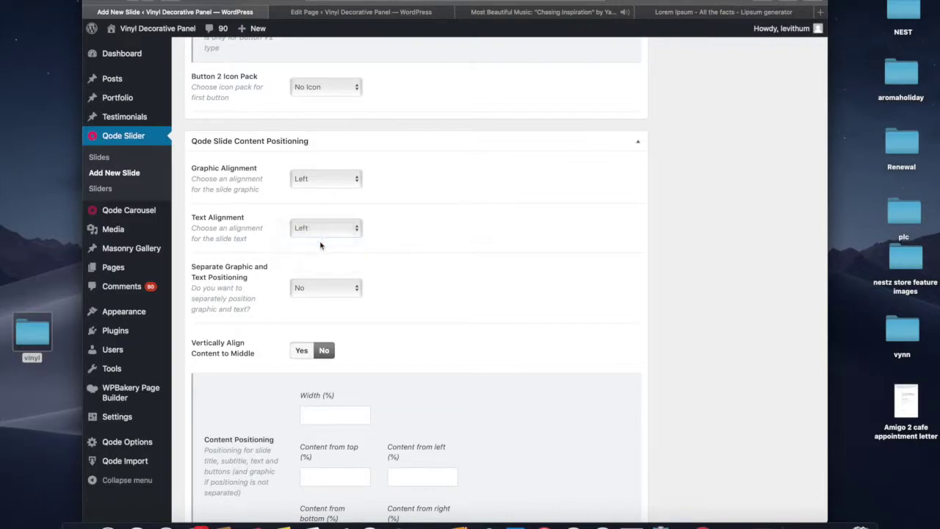
# Step: Set the slide's content positioning to 90% width, 70% from top, 2% from left and 10% from bottom
pyautogui.scroll(-1, 328, 291)
pyautogui.scroll(-5, 328, 291)
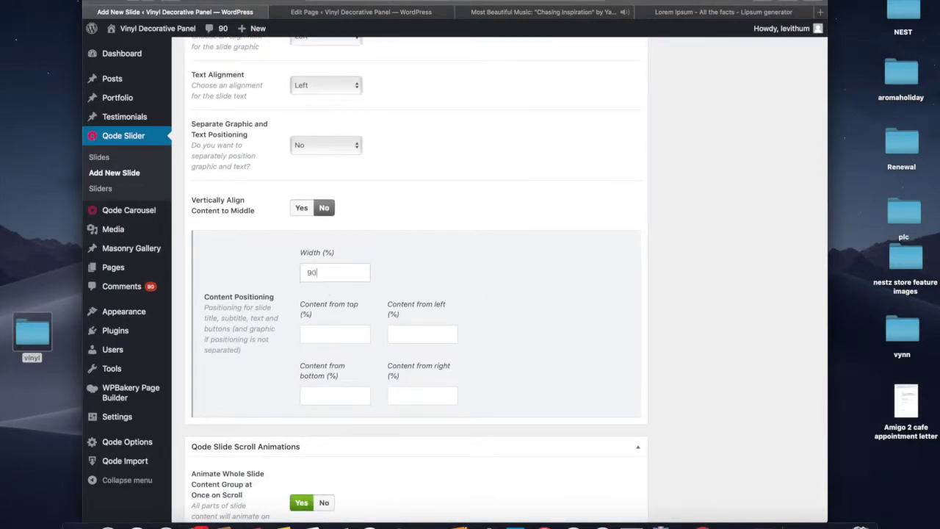
pyautogui.click(358, 338)
pyautogui.click(413, 334)
pyautogui.click(575, 361)
# Step: Turn off animating the whole slide content group at once on scroll, and publish the slide
pyautogui.scroll(-5, 526, 363)
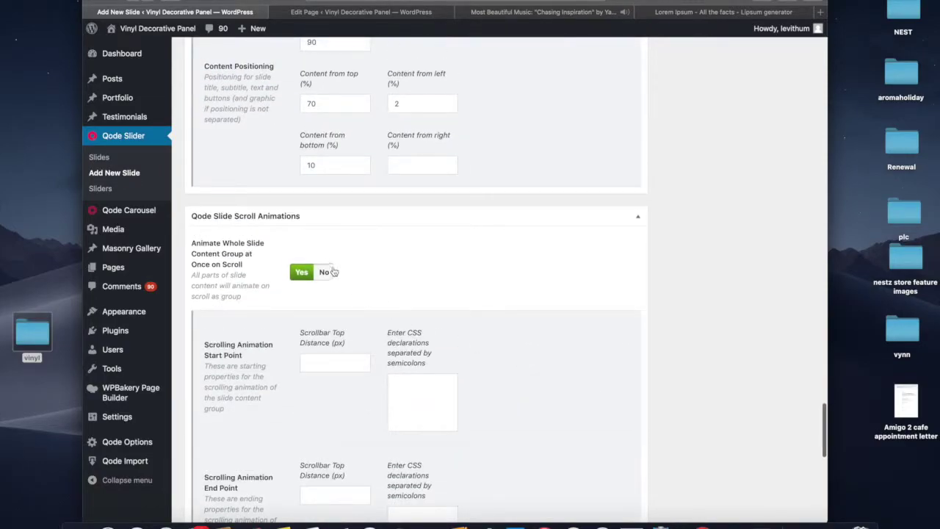
pyautogui.click(331, 272)
pyautogui.scroll(6, 767, 248)
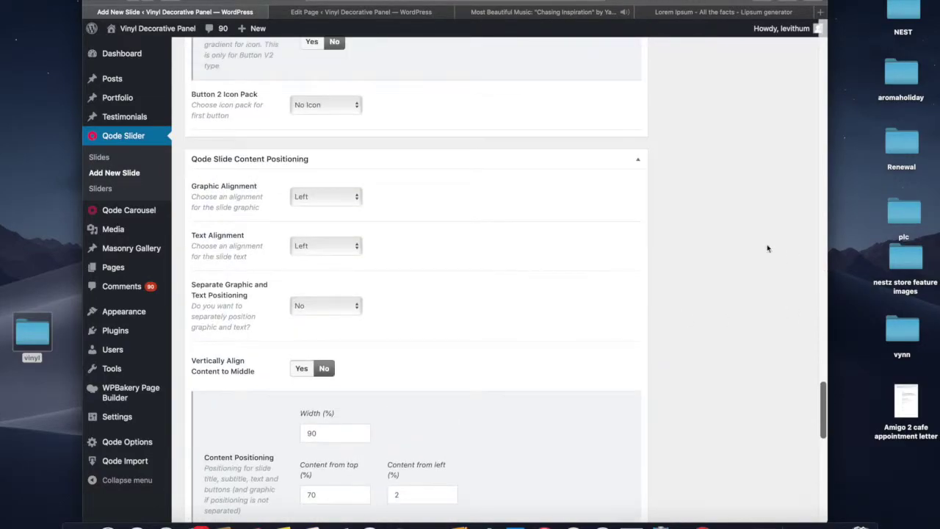
pyautogui.scroll(20, 768, 248)
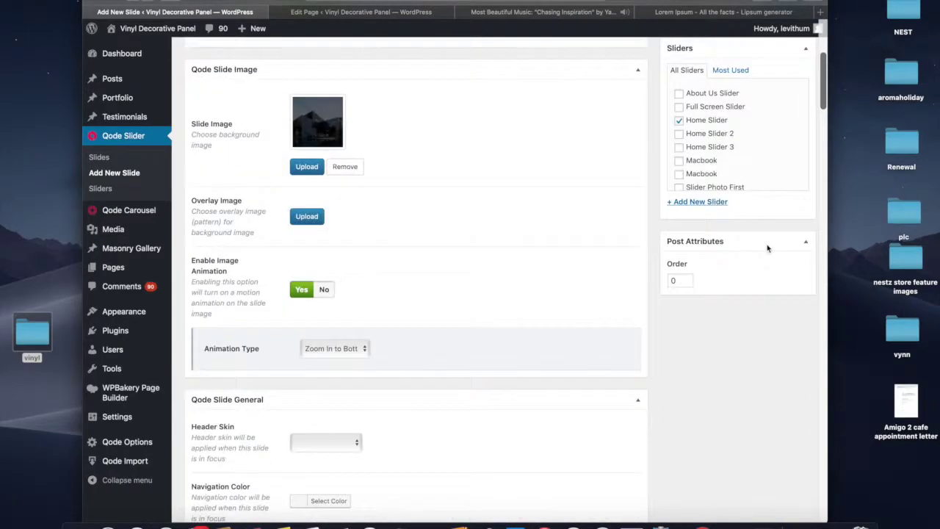
pyautogui.scroll(3, 767, 248)
pyautogui.click(787, 138)
pyautogui.scroll(2, 443, 247)
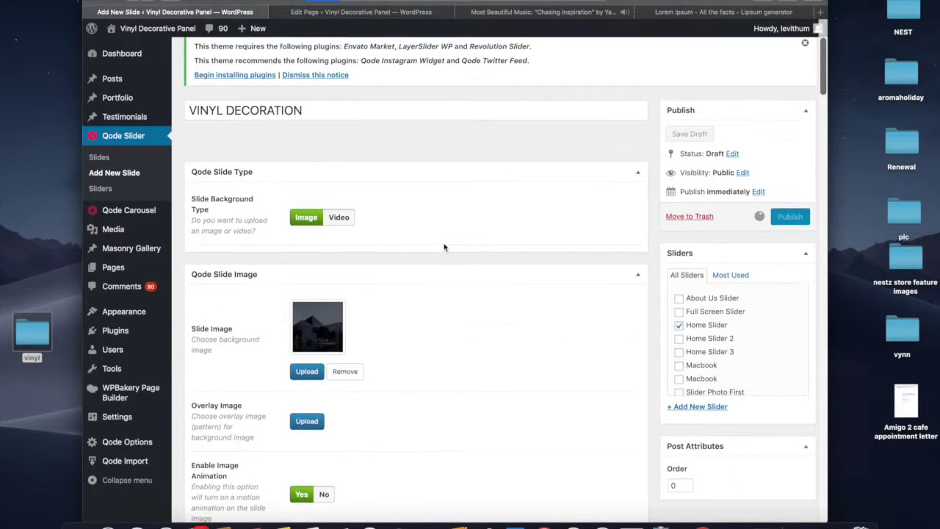
pyautogui.scroll(2, 444, 248)
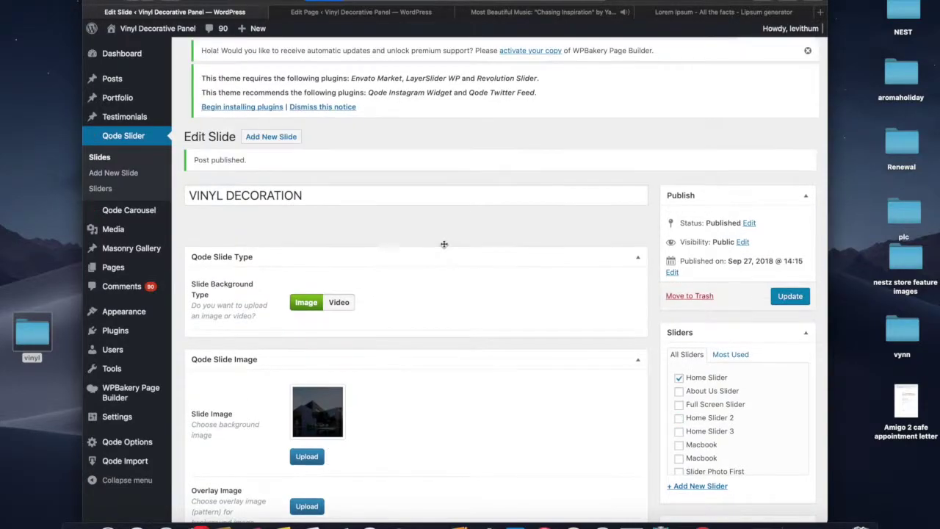
# Step: Open the Sliders list in a separate browser tab and copy the full Home Slider shortcode
pyautogui.rightClick(106, 192)
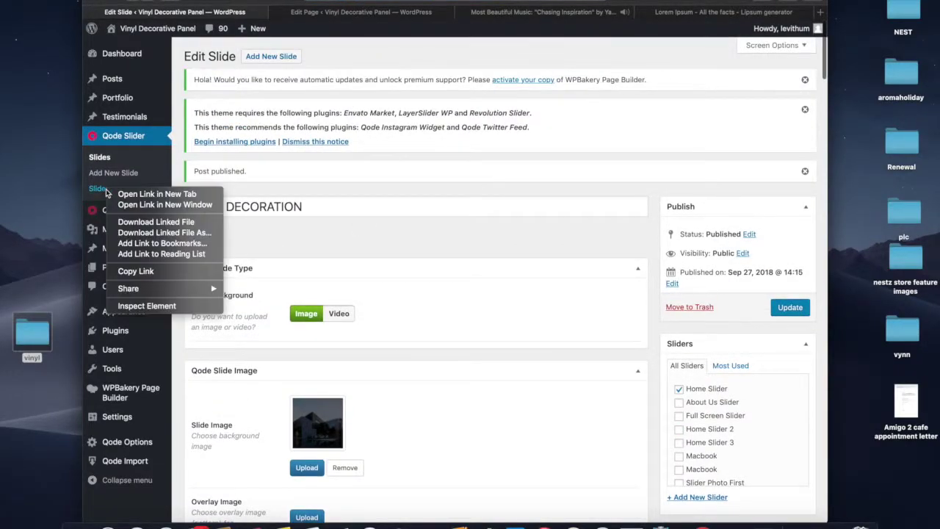
pyautogui.click(128, 194)
pyautogui.click(432, 14)
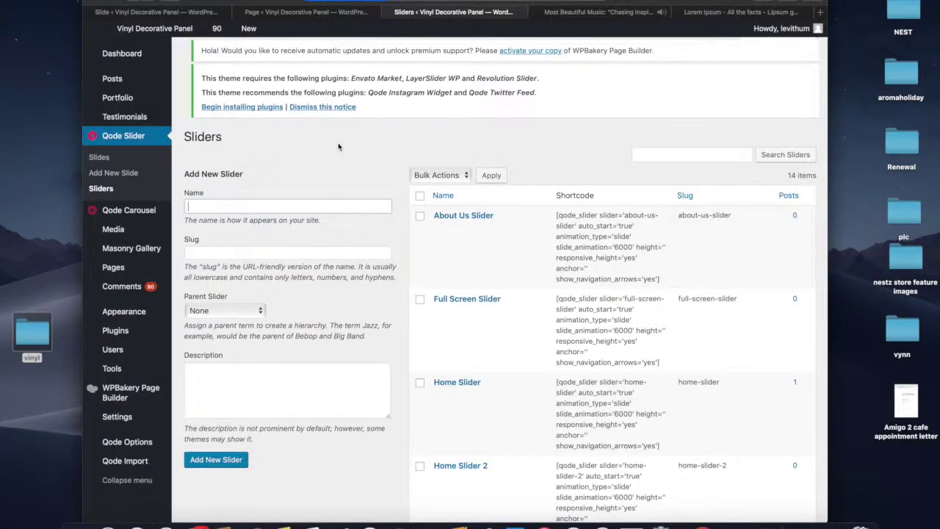
pyautogui.scroll(-5, 566, 332)
pyautogui.scroll(-2, 565, 332)
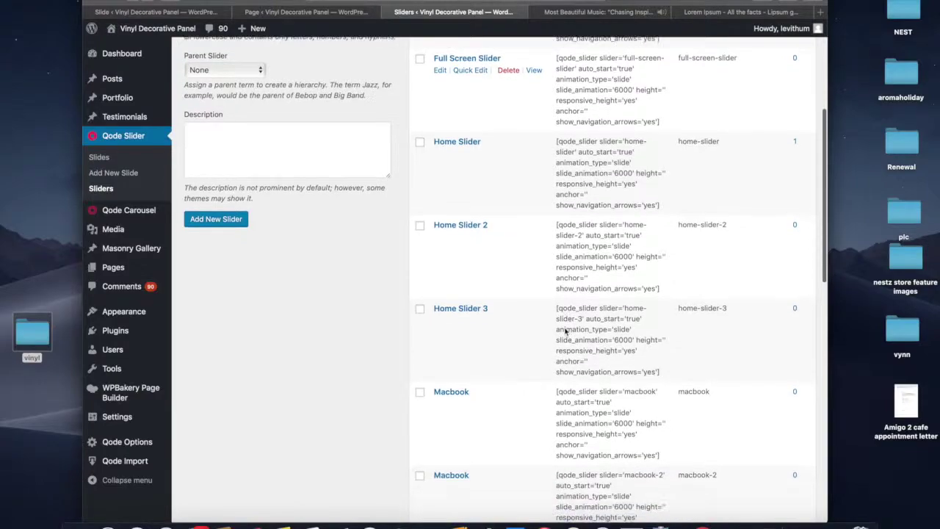
pyautogui.moveTo(556, 190); pyautogui.dragTo(602, 190)
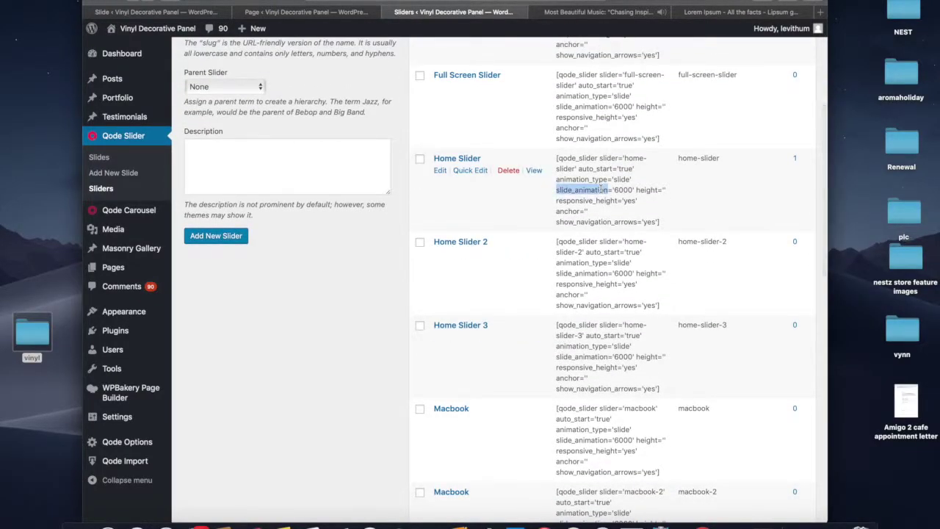
pyautogui.tripleClick(601, 190)
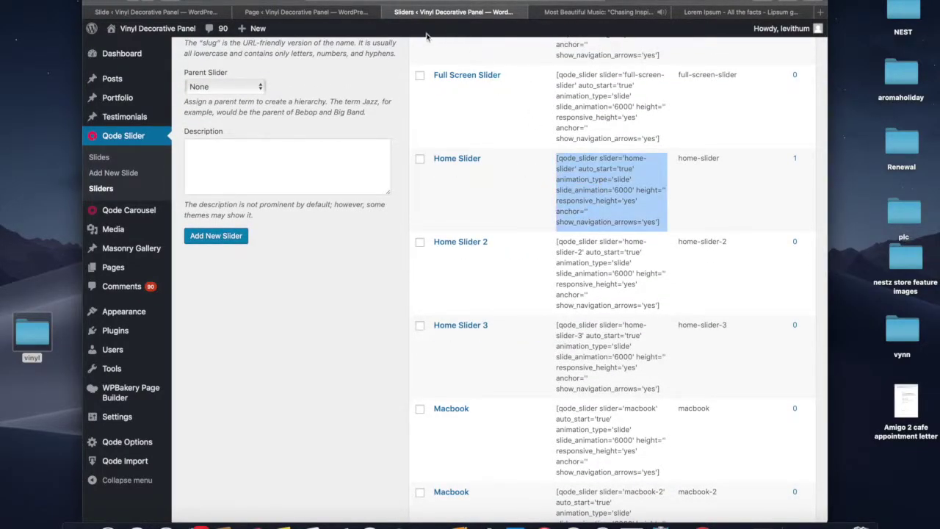
# Step: Paste the copied shortcode into the Home page's Layer Slider or Qode Slider Shortcode setting
pyautogui.click(379, 15)
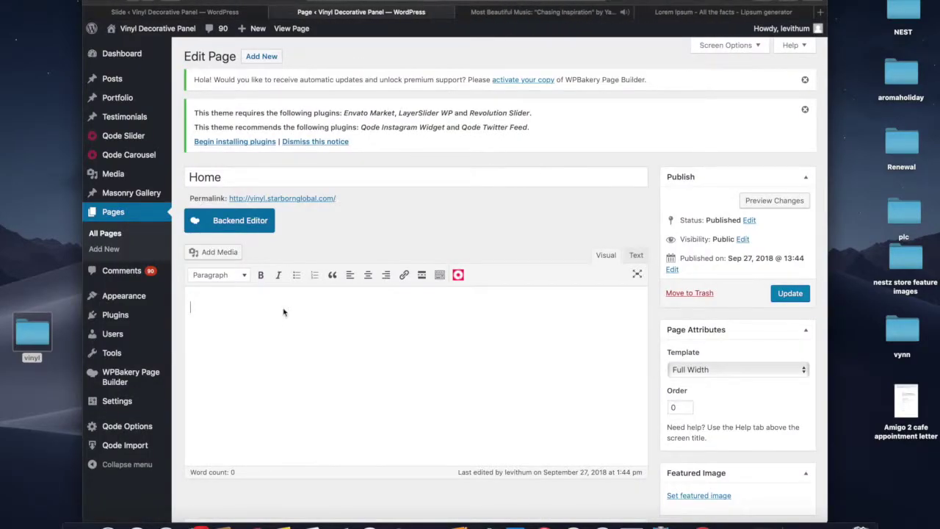
pyautogui.scroll(-10, 304, 365)
pyautogui.scroll(-12, 304, 370)
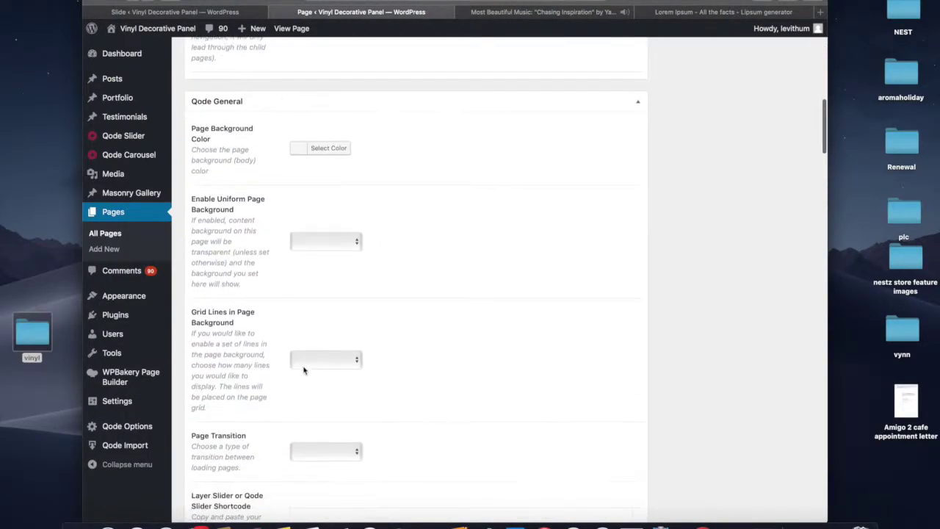
pyautogui.press('super+v')
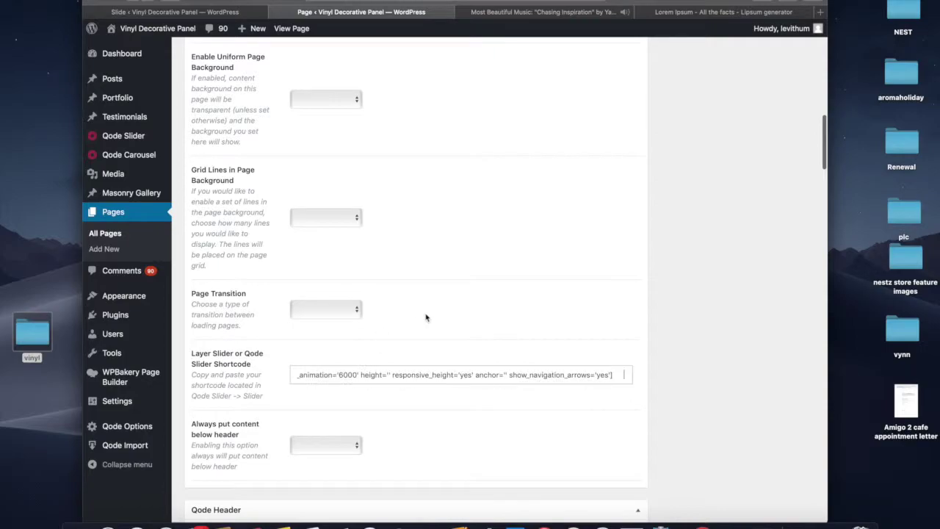
# Step: Update the Home page with its Qode General section collapsed, and preview the changes
pyautogui.scroll(15, 418, 321)
pyautogui.click(638, 452)
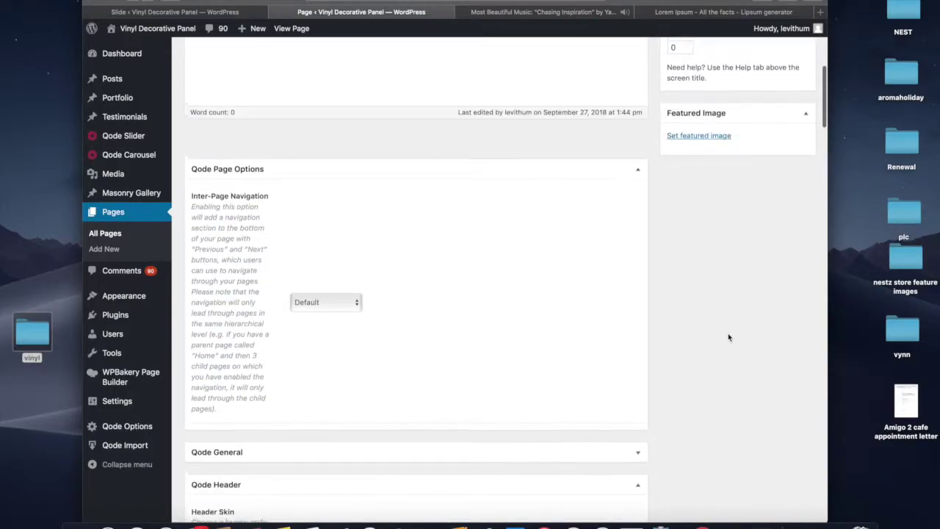
pyautogui.scroll(8, 730, 336)
pyautogui.click(790, 252)
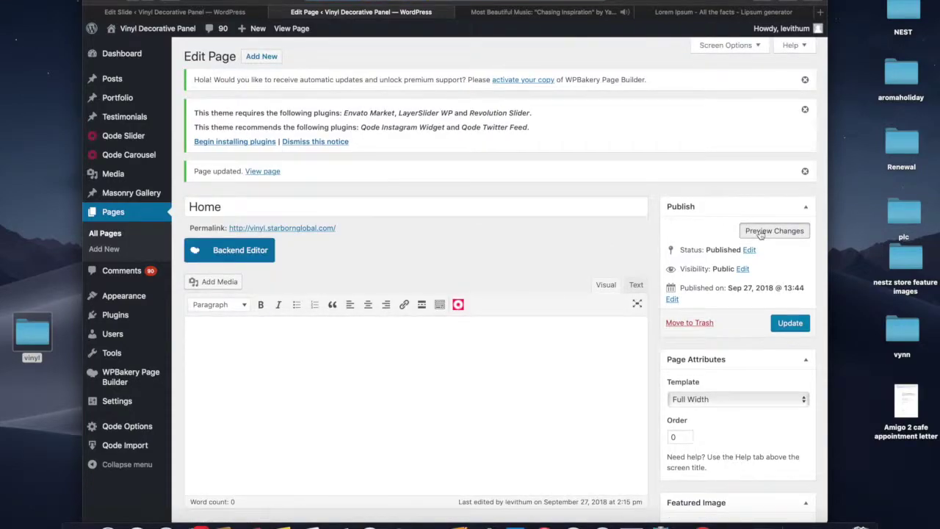
pyautogui.click(760, 232)
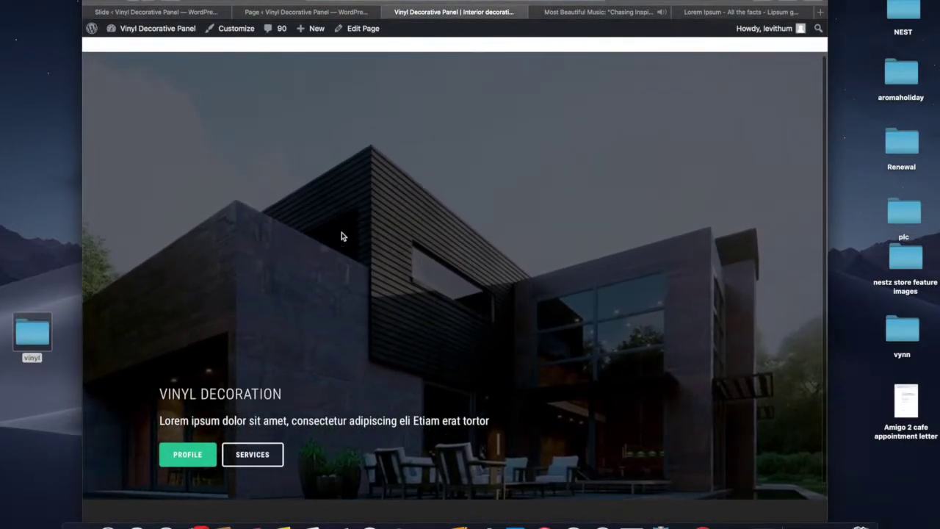
# Step: Set the slide text's font size to 14 px and its font weight to 200 in the VINYL DECORATION slide
pyautogui.click(187, 13)
pyautogui.scroll(-5, 285, 258)
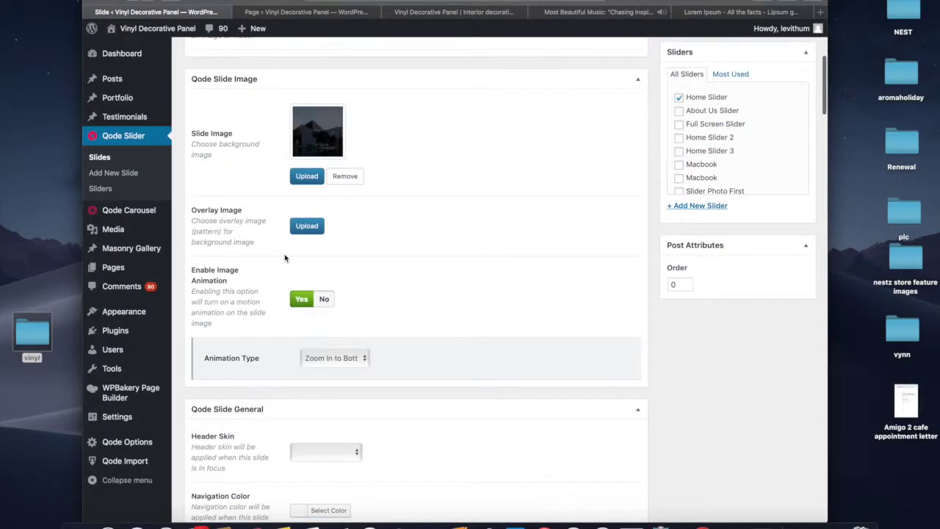
pyautogui.scroll(-20, 285, 258)
pyautogui.scroll(-7, 285, 257)
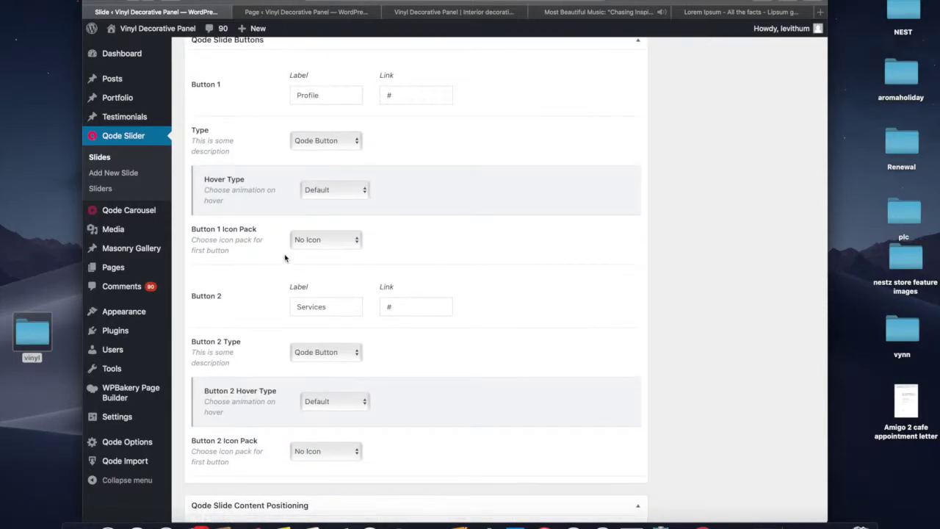
pyautogui.scroll(3, 285, 257)
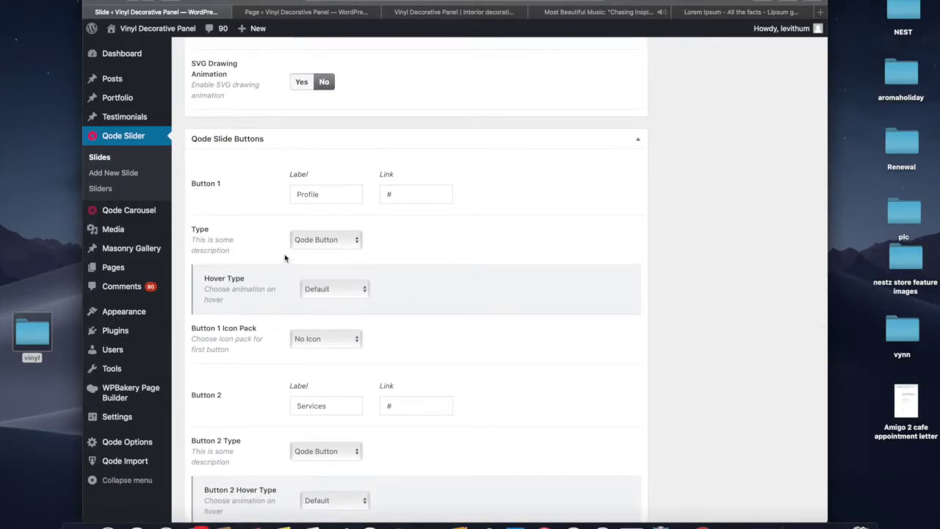
pyautogui.scroll(5, 285, 257)
pyautogui.scroll(2, 284, 258)
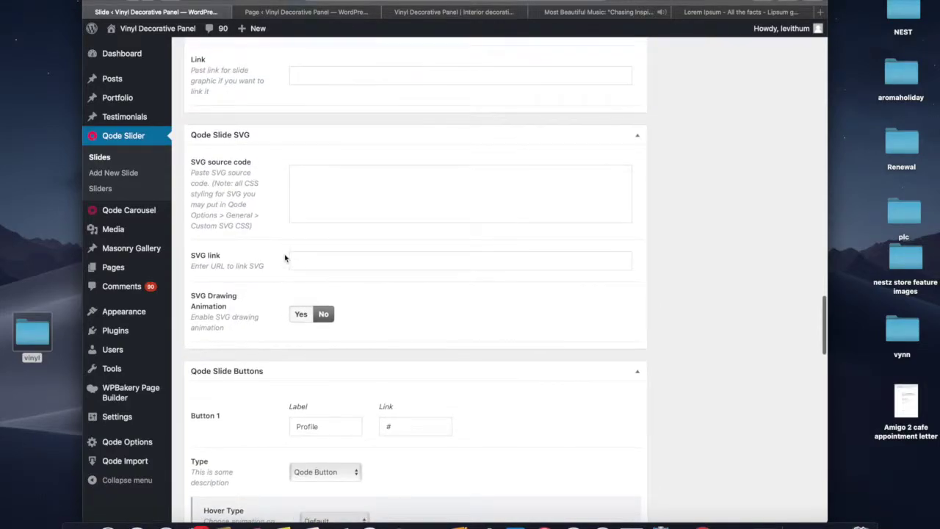
pyautogui.scroll(4, 332, 86)
pyautogui.scroll(10, 332, 86)
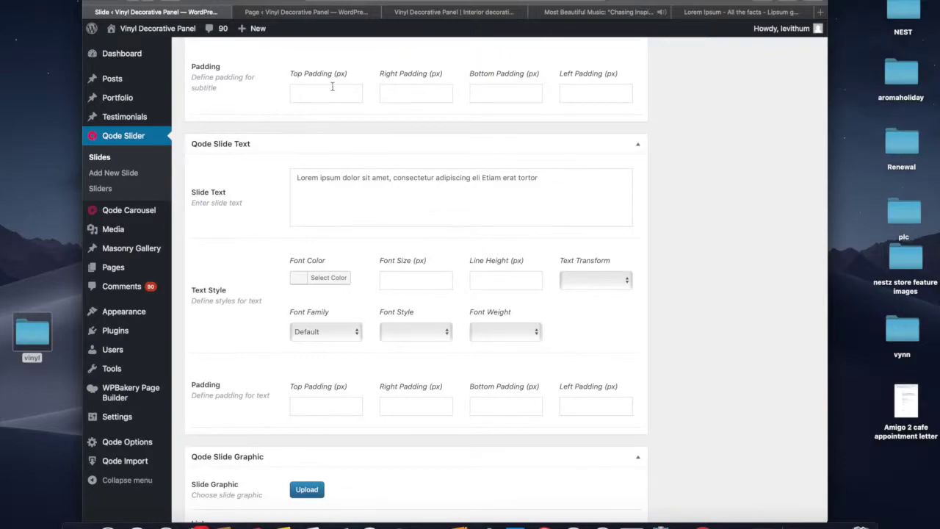
pyautogui.scroll(1, 332, 86)
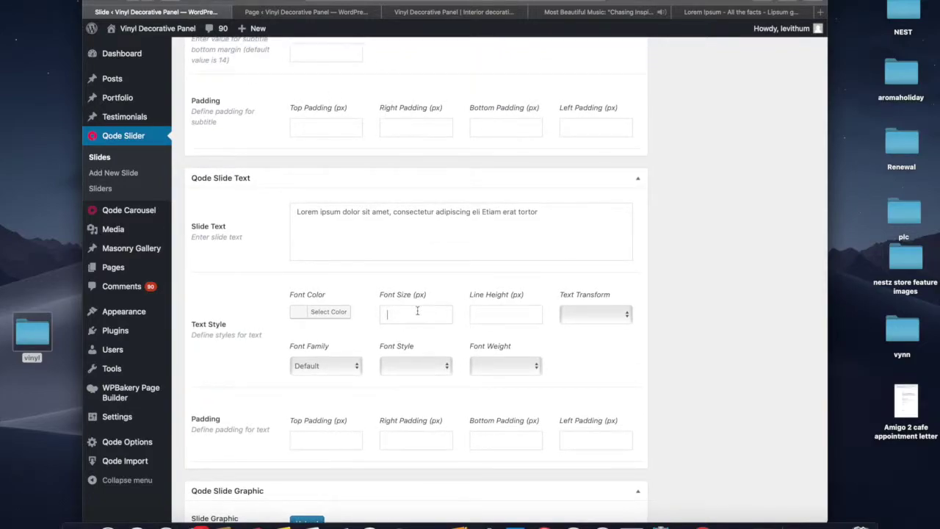
pyautogui.click(518, 370)
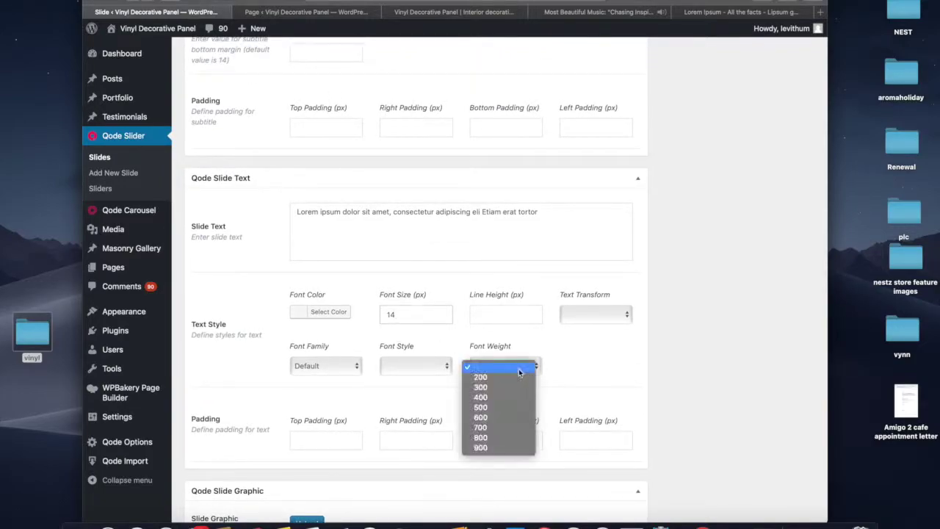
pyautogui.click(519, 382)
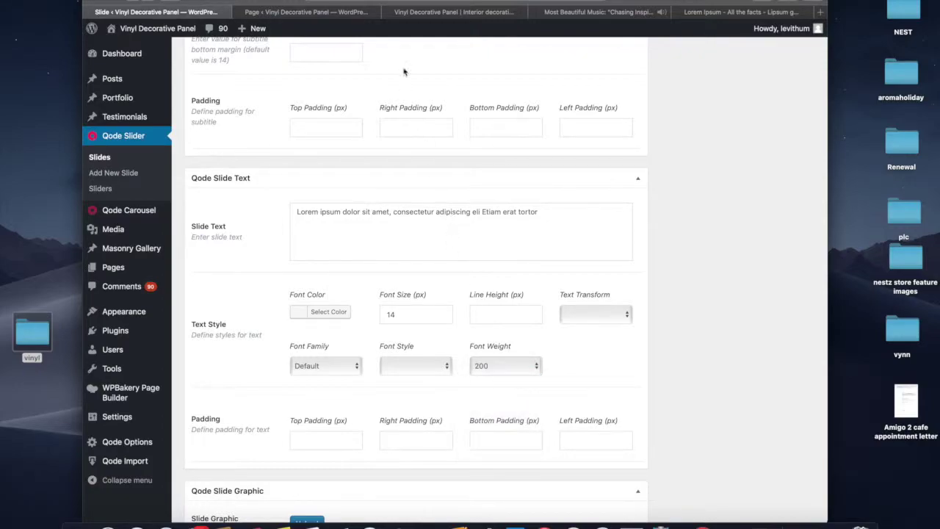
# Step: Compare the Home page preview with the slide's button type, hover and content positioning settings
pyautogui.click(426, 12)
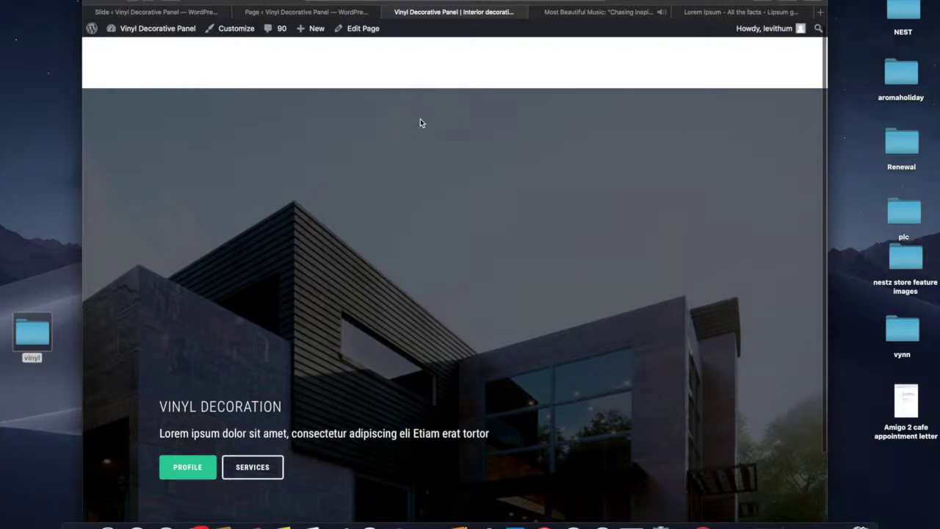
pyautogui.click(244, 13)
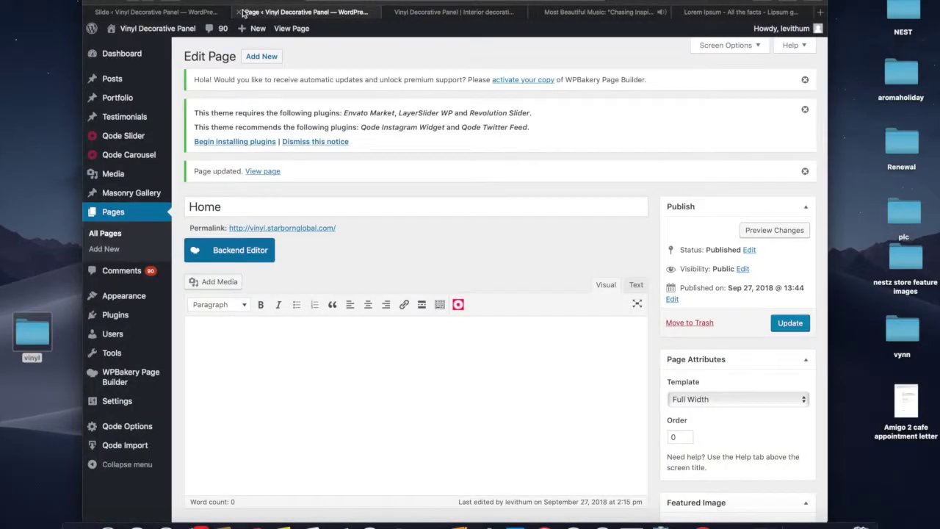
pyautogui.click(188, 12)
pyautogui.scroll(1, 322, 225)
pyautogui.scroll(-15, 323, 226)
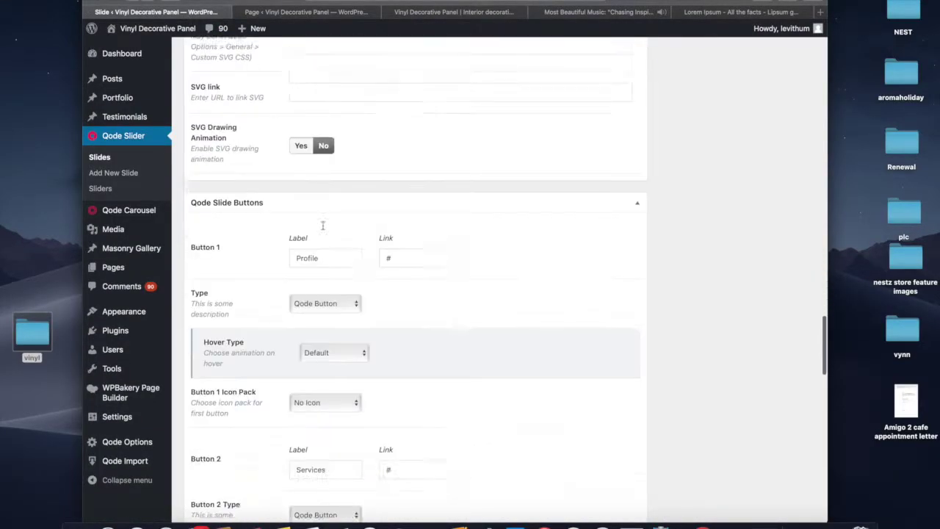
pyautogui.scroll(1, 323, 229)
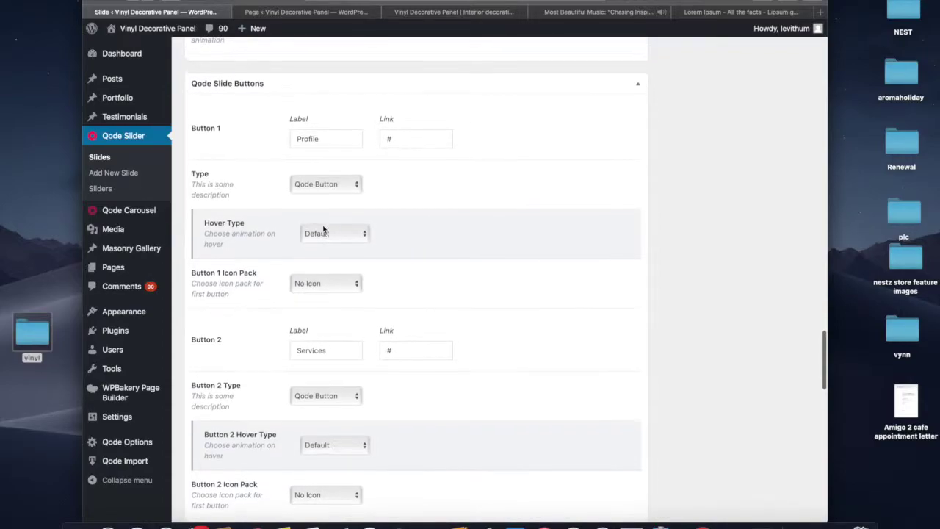
pyautogui.click(329, 194)
pyautogui.click(404, 197)
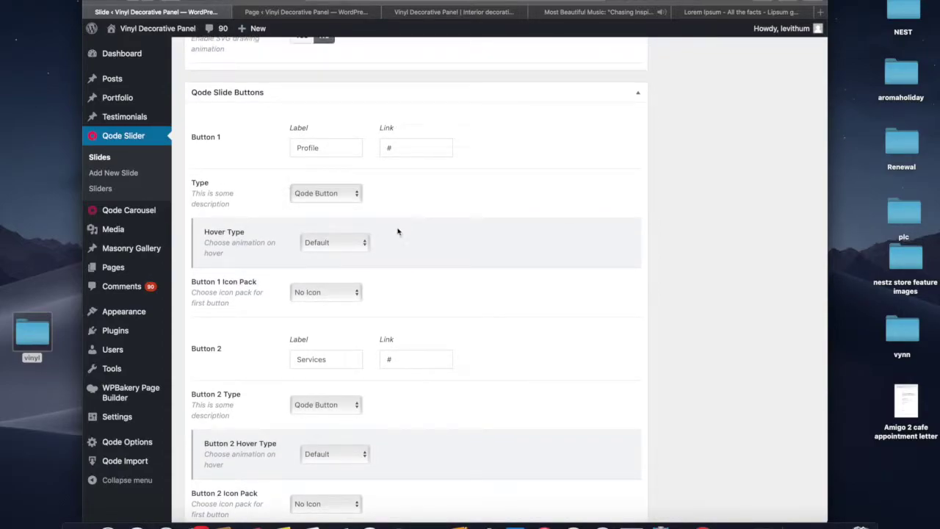
pyautogui.scroll(-5, 401, 263)
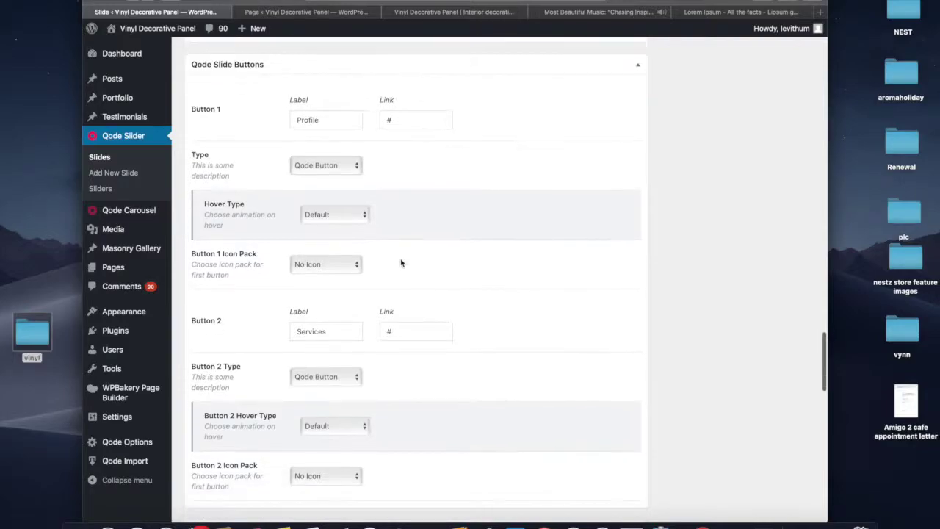
pyautogui.scroll(-1, 401, 263)
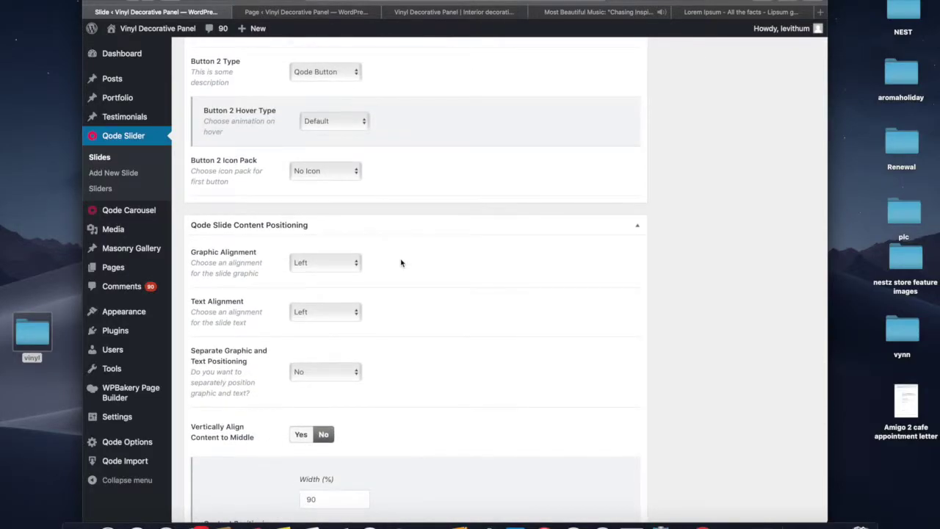
# Step: Update the VINYL DECORATION slide and return to the Home page preview to check it
pyautogui.scroll(20, 401, 263)
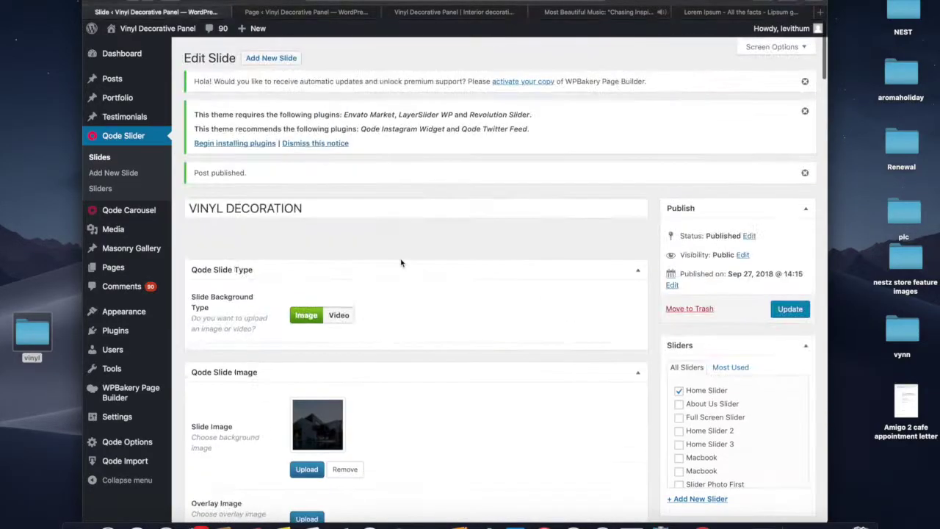
pyautogui.click(787, 307)
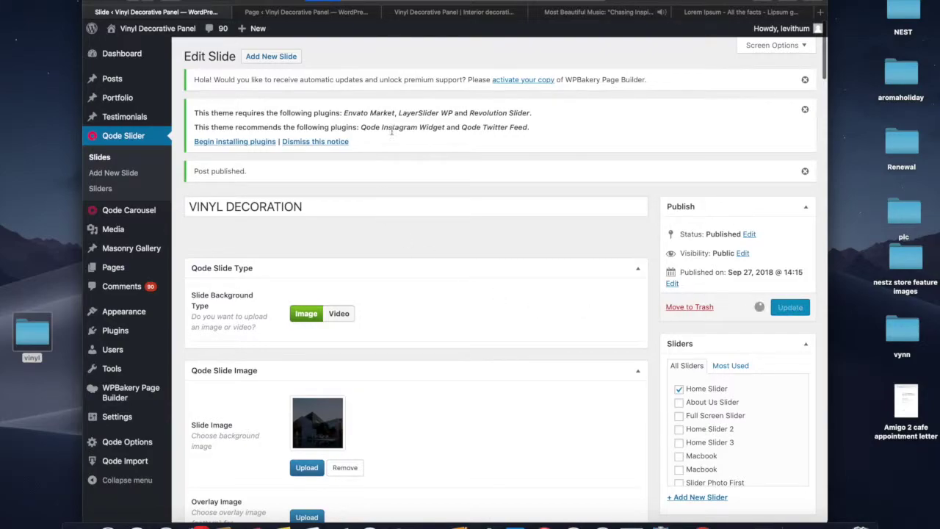
pyautogui.click(414, 14)
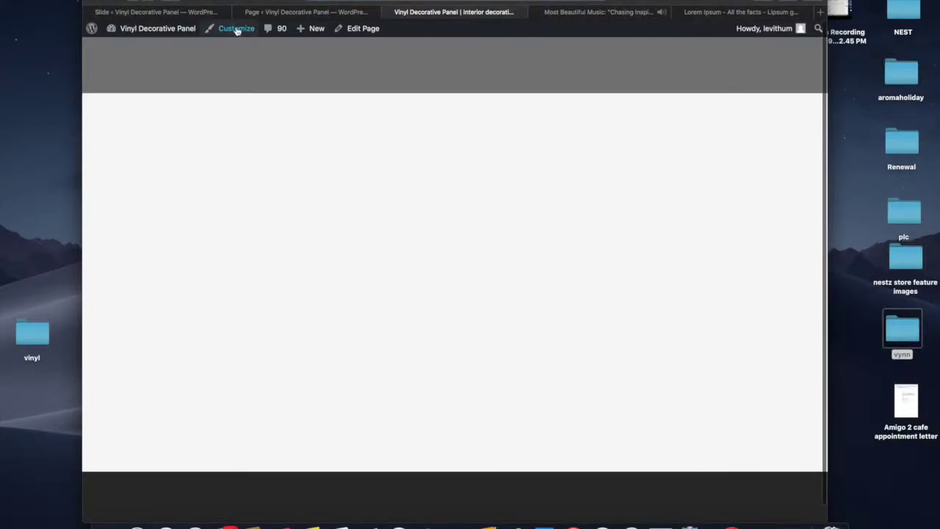
# Step: Return to the VINYL DECORATION slide, open the list of sliders and copy the Home Slider's shortcode
pyautogui.click(182, 17)
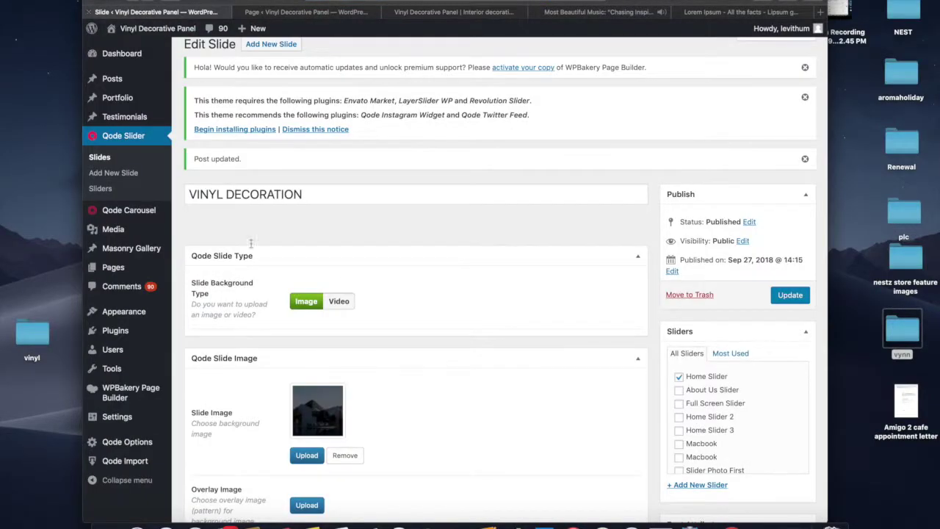
pyautogui.scroll(-5, 253, 254)
pyautogui.scroll(-5, 253, 254)
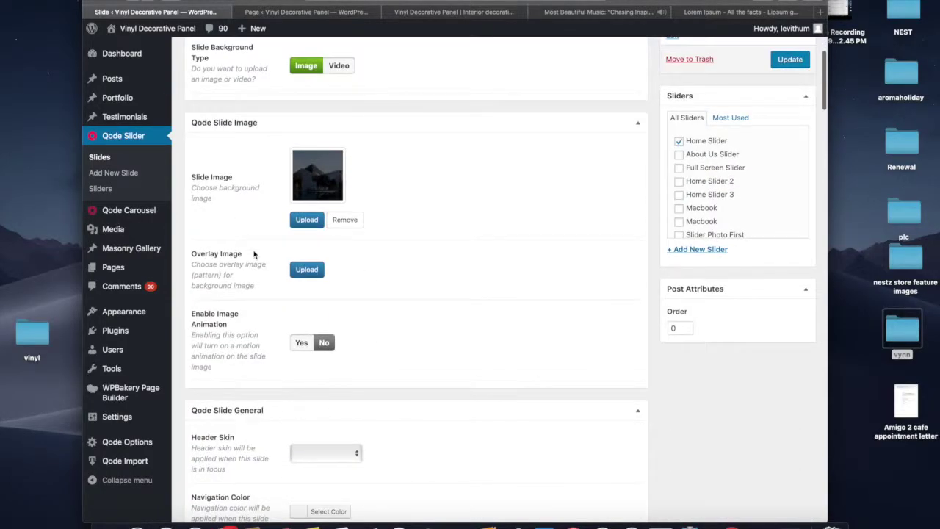
pyautogui.scroll(3, 253, 254)
pyautogui.scroll(5, 254, 254)
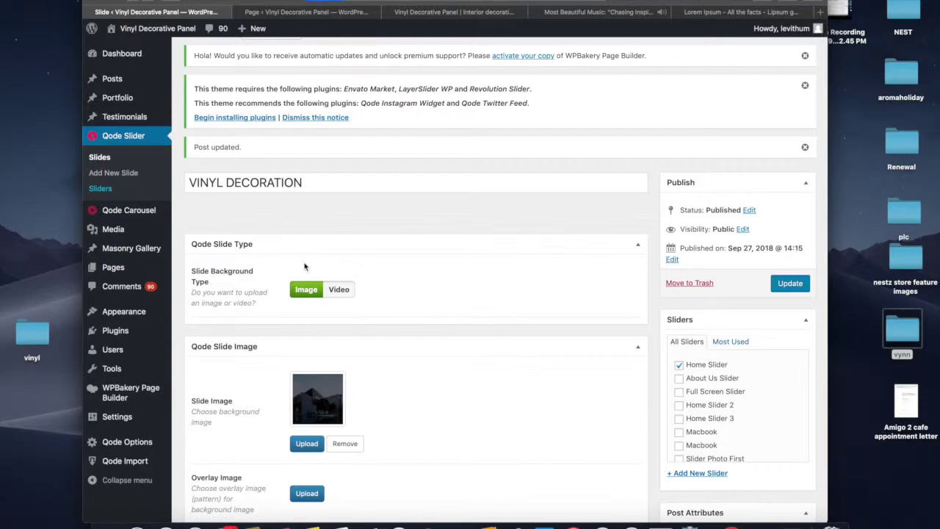
pyautogui.scroll(-3, 514, 323)
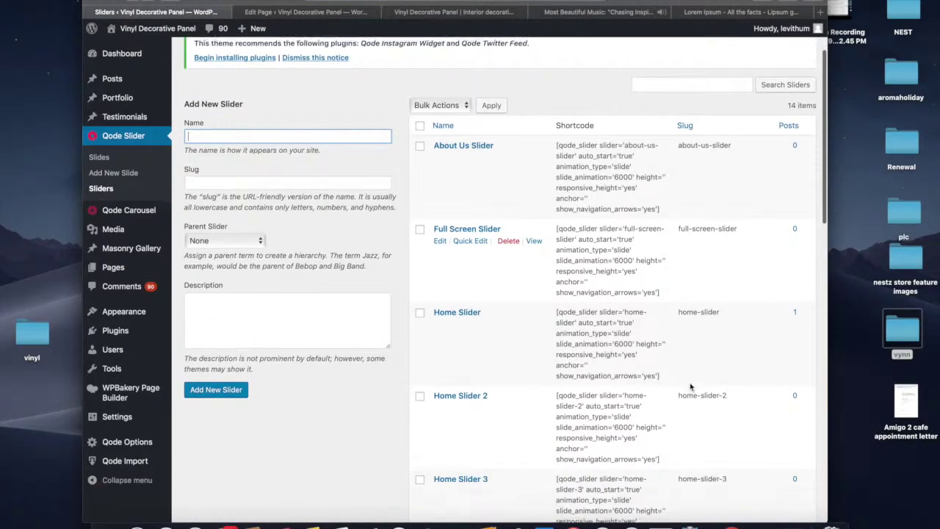
pyautogui.tripleClick(603, 331)
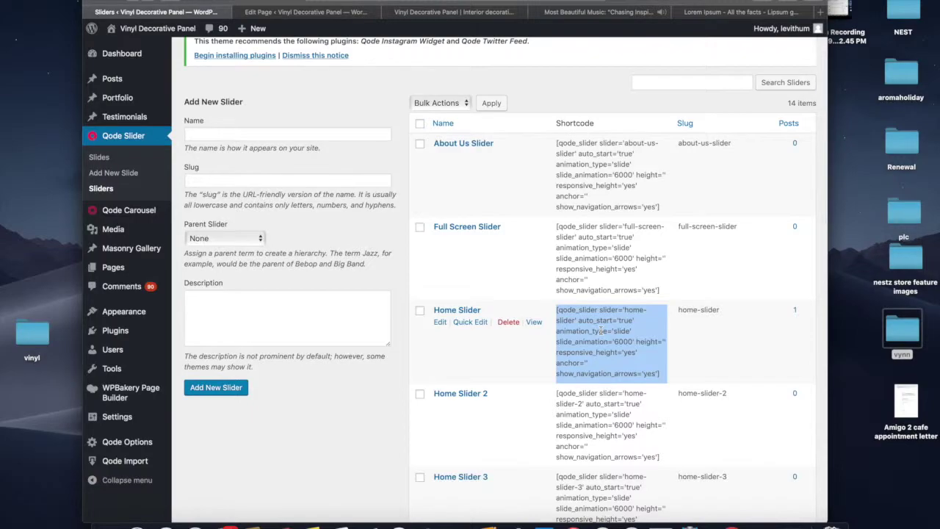
# Step: Paste the Home Slider shortcode into the Home page's Layer Slider or Qode Slider Shortcode field
pyautogui.click(357, 14)
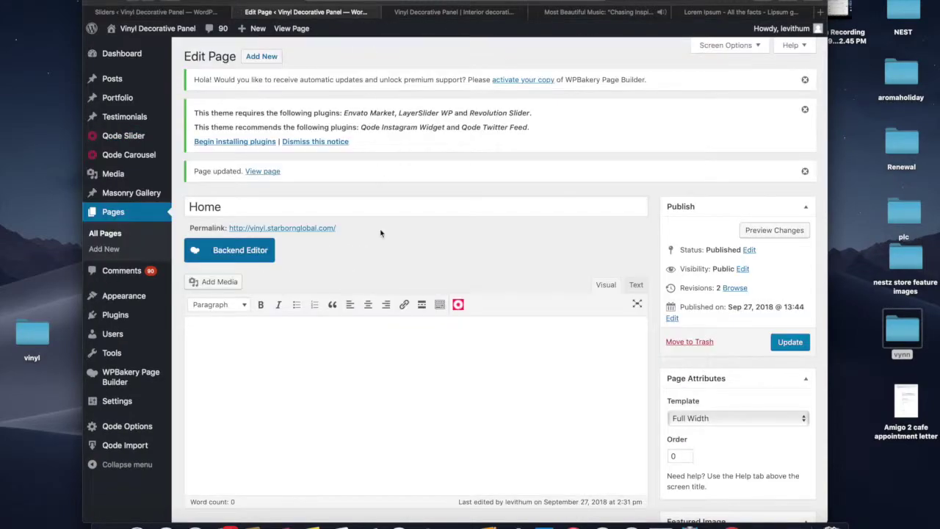
pyautogui.scroll(-20, 365, 387)
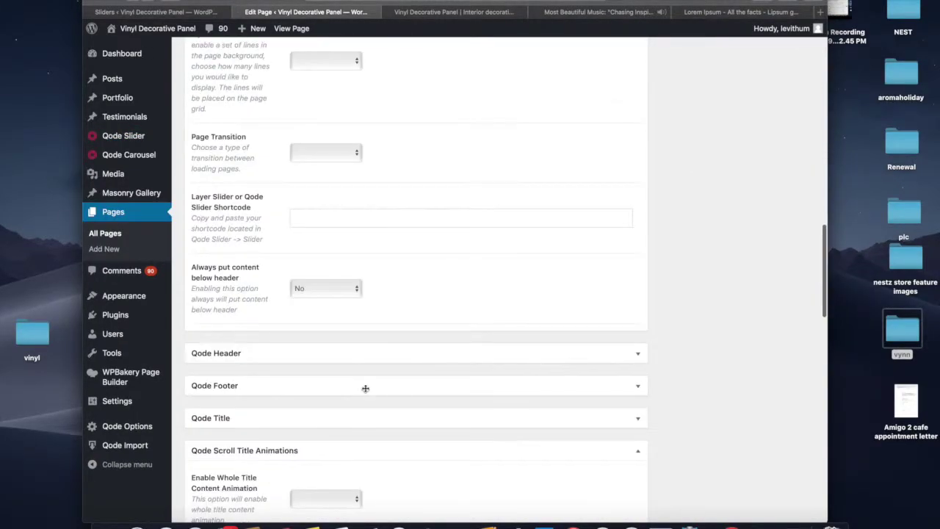
pyautogui.press('super+v')
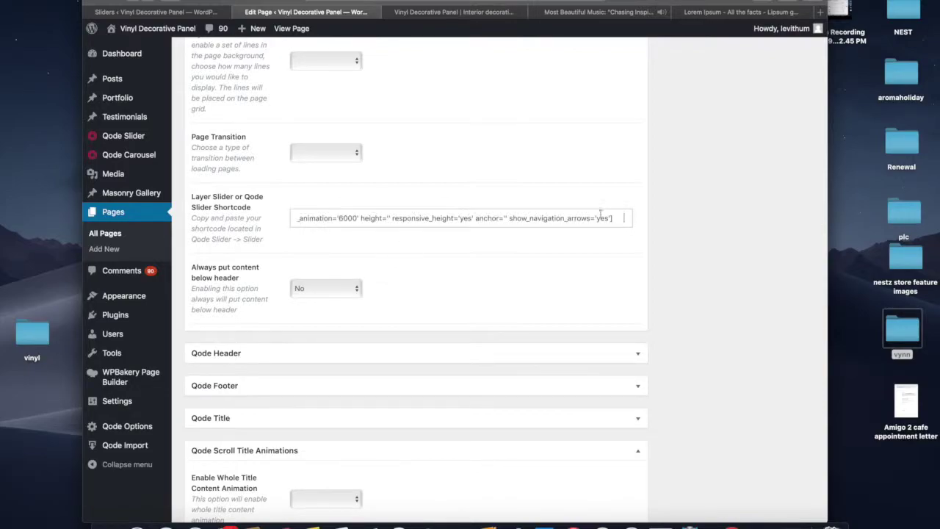
# Step: Update the Home page with the slider shortcode and preview the changes
pyautogui.scroll(20, 731, 195)
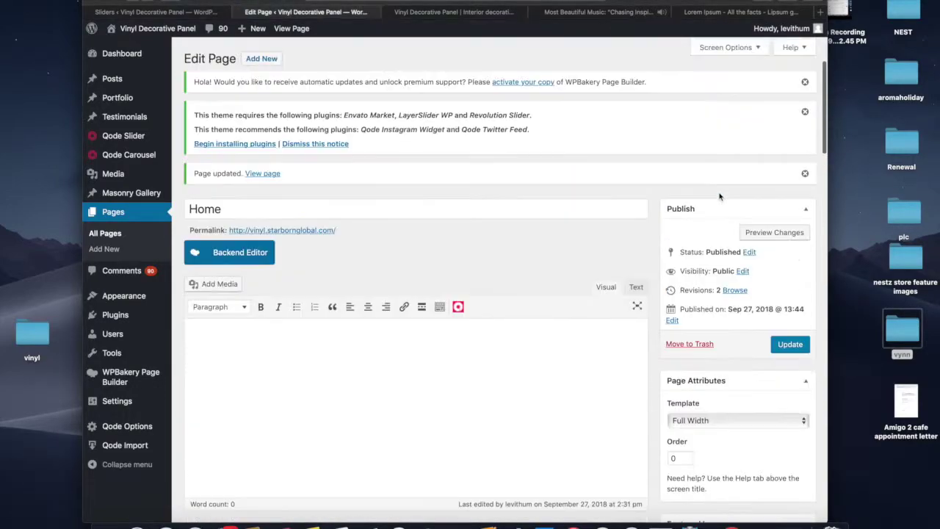
pyautogui.click(783, 342)
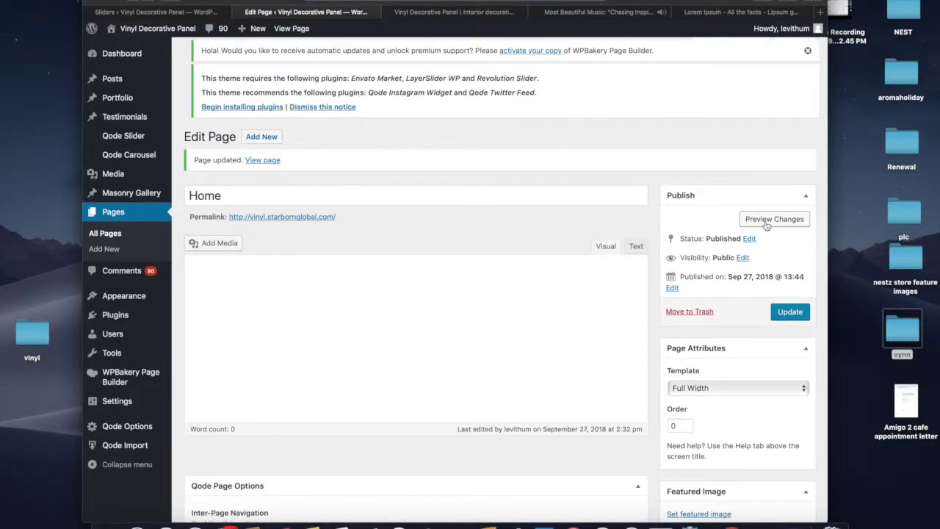
pyautogui.click(766, 221)
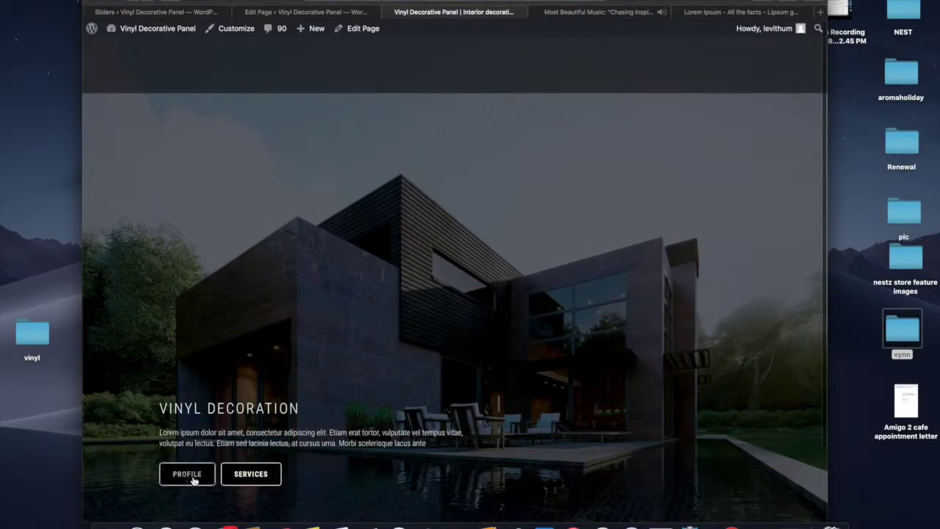
# Step: Return to editing the Home page, switch it to the Backend Editor and add a row
pyautogui.click(348, 11)
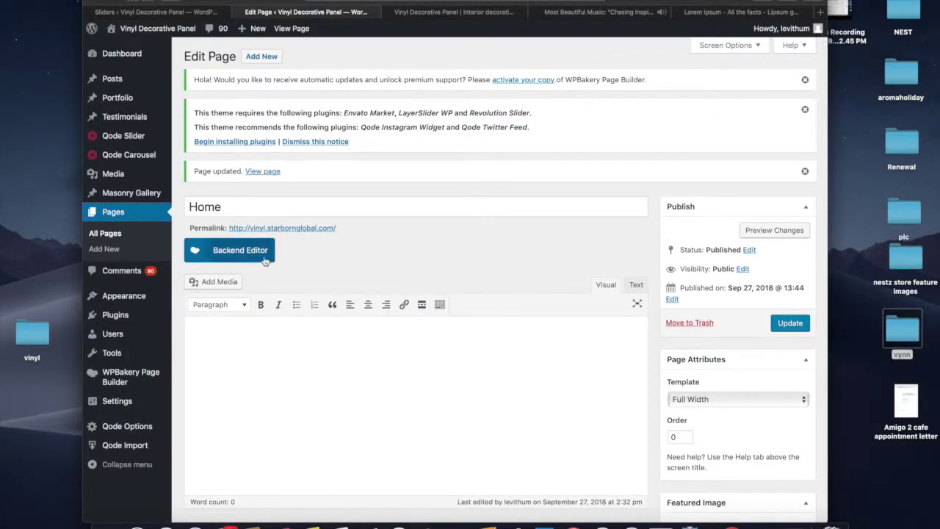
pyautogui.click(266, 252)
pyautogui.scroll(-5, 323, 345)
pyautogui.click(323, 357)
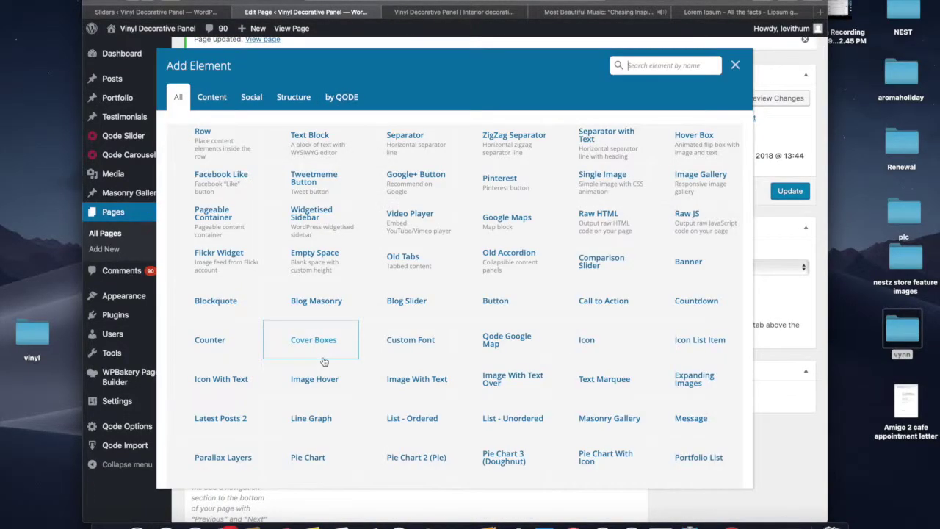
pyautogui.click(216, 145)
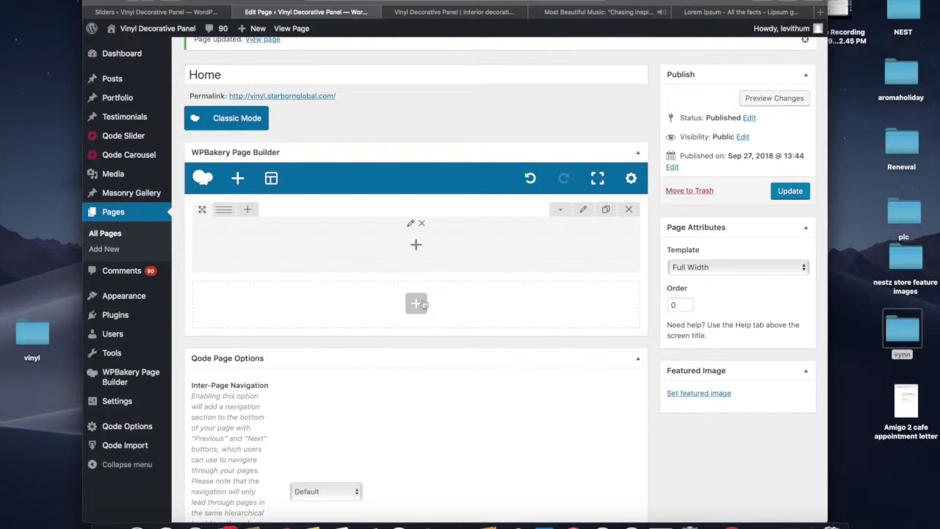
# Step: Set the new row's background colour to black (#000000) in its design options
pyautogui.click(583, 210)
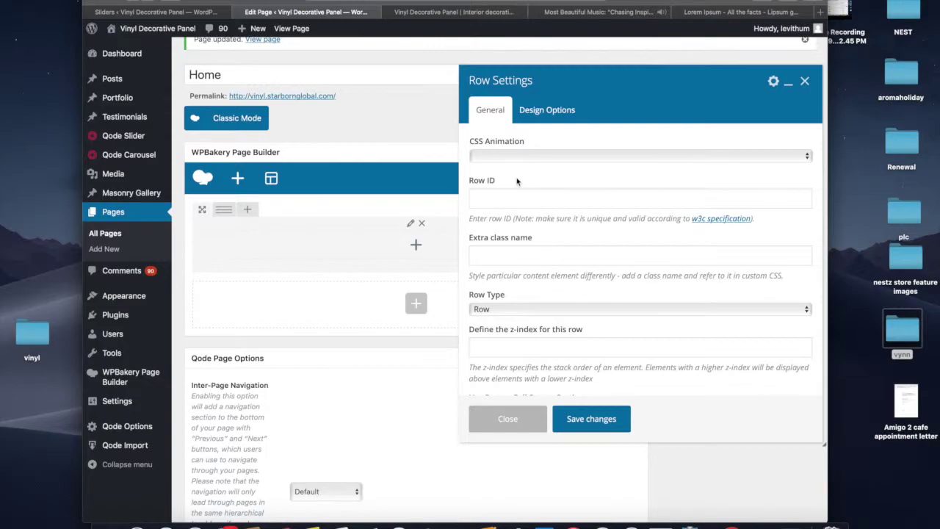
pyautogui.click(533, 112)
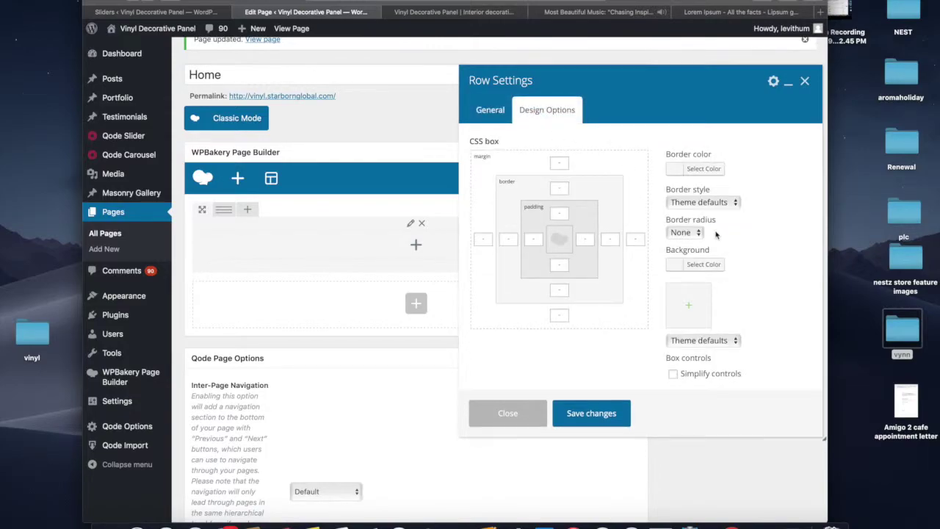
pyautogui.click(685, 266)
pyautogui.click(688, 364)
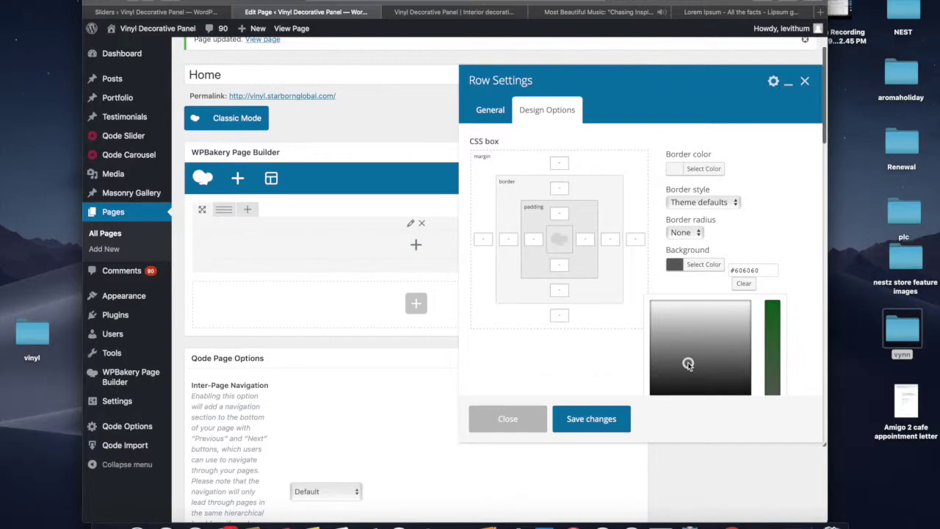
pyautogui.scroll(-3, 690, 365)
pyautogui.click(654, 357)
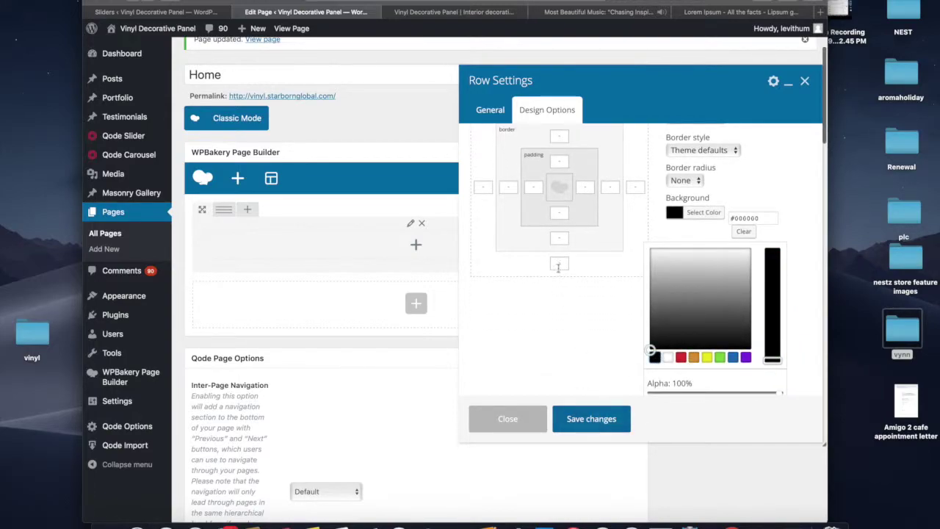
# Step: Set the row's top padding to 160 and save the row settings
pyautogui.scroll(3, 558, 267)
pyautogui.click(561, 213)
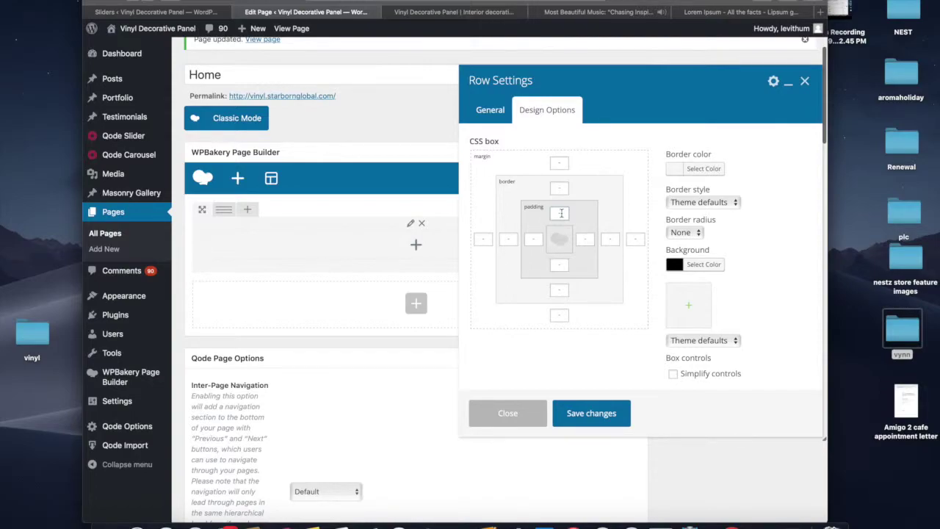
pyautogui.write('160')
pyautogui.press('Tab')
pyautogui.click(588, 422)
# Step: Add an inner row inside the black row, set its type to In Grid and save it
pyautogui.click(415, 244)
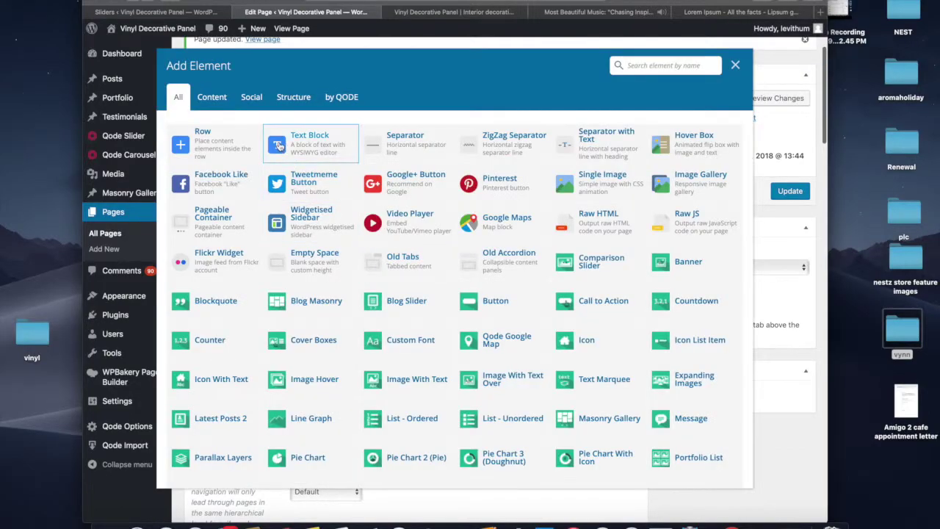
pyautogui.click(220, 143)
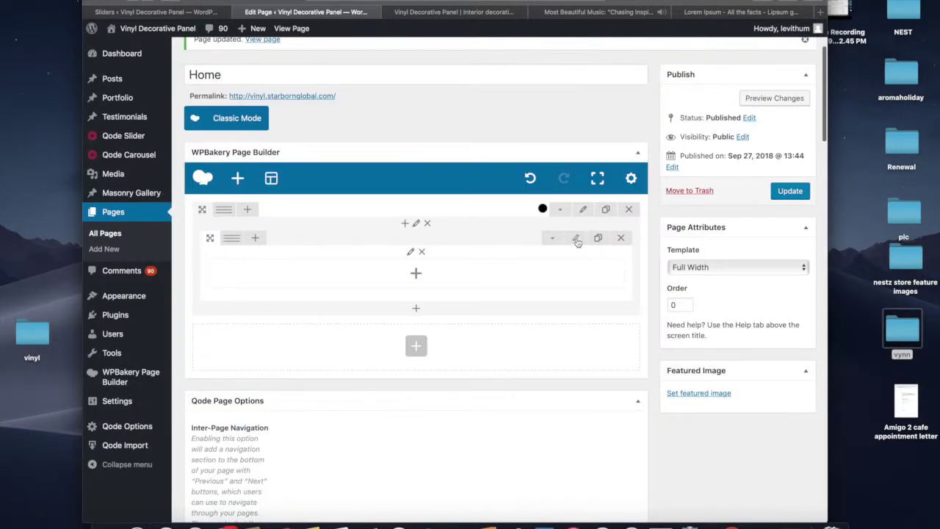
pyautogui.click(575, 238)
pyautogui.moveTo(656, 73); pyautogui.dragTo(449, 174)
pyautogui.click(357, 194)
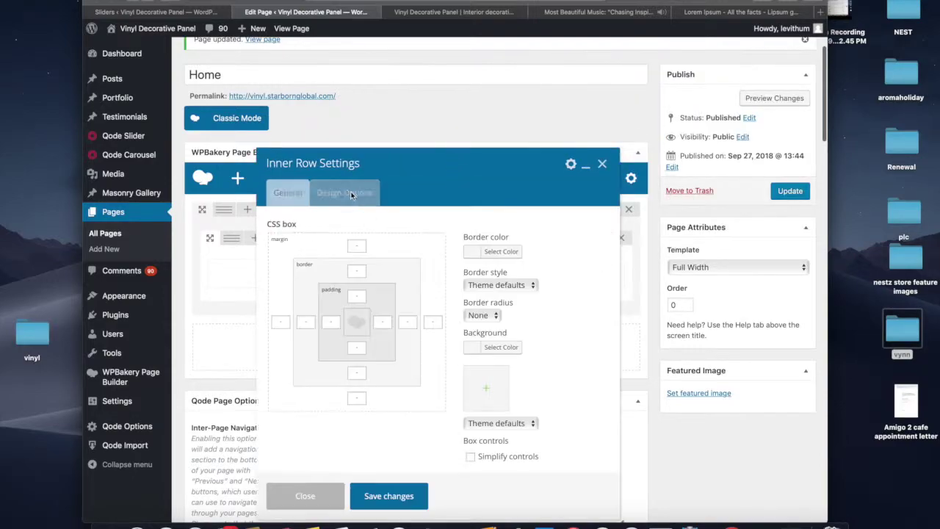
pyautogui.click(288, 192)
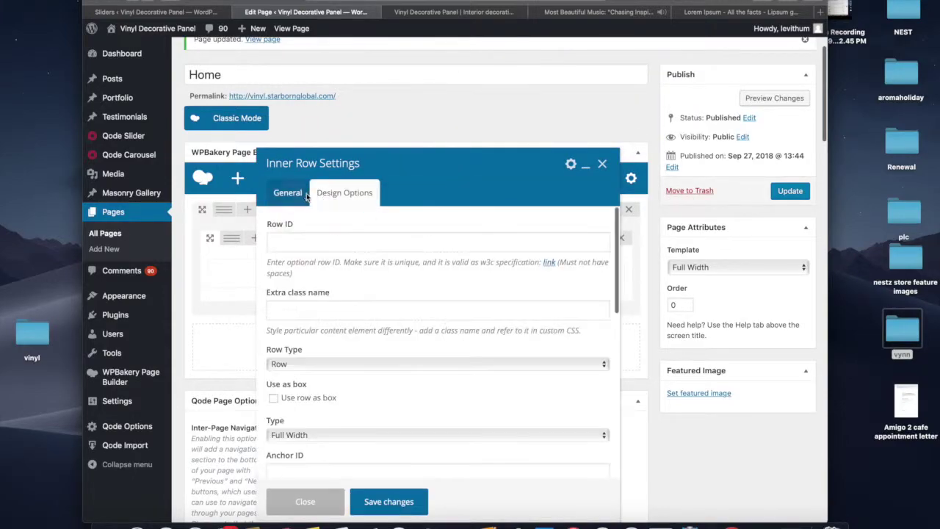
pyautogui.click(388, 435)
pyautogui.click(389, 446)
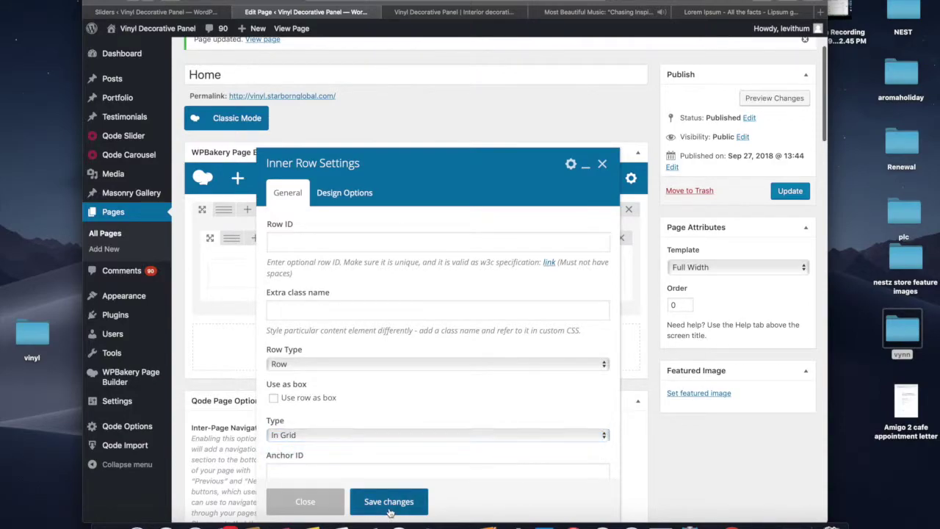
pyautogui.click(389, 506)
# Step: Split the inner row into 2/3 and 1/3 columns and add a text block without its placeholder text to the wide column
pyautogui.moveTo(231, 238)
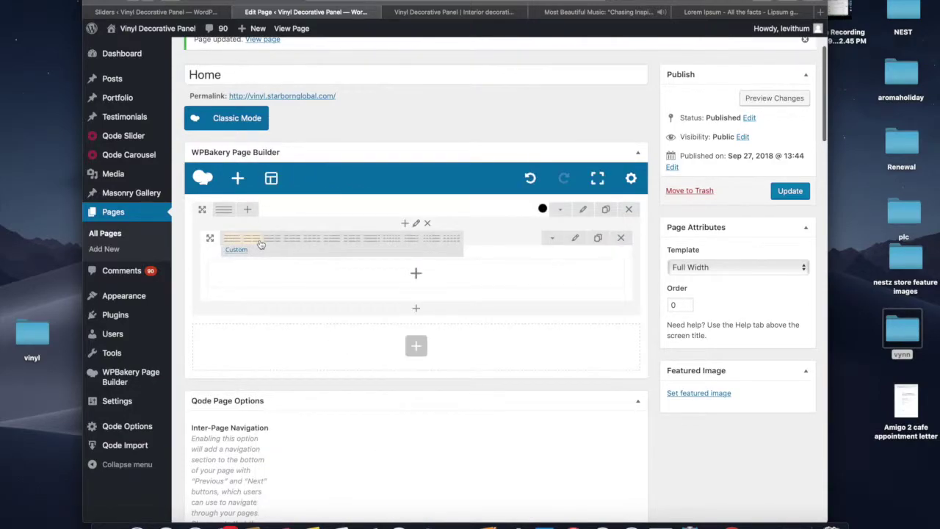
pyautogui.click(270, 245)
pyautogui.click(309, 278)
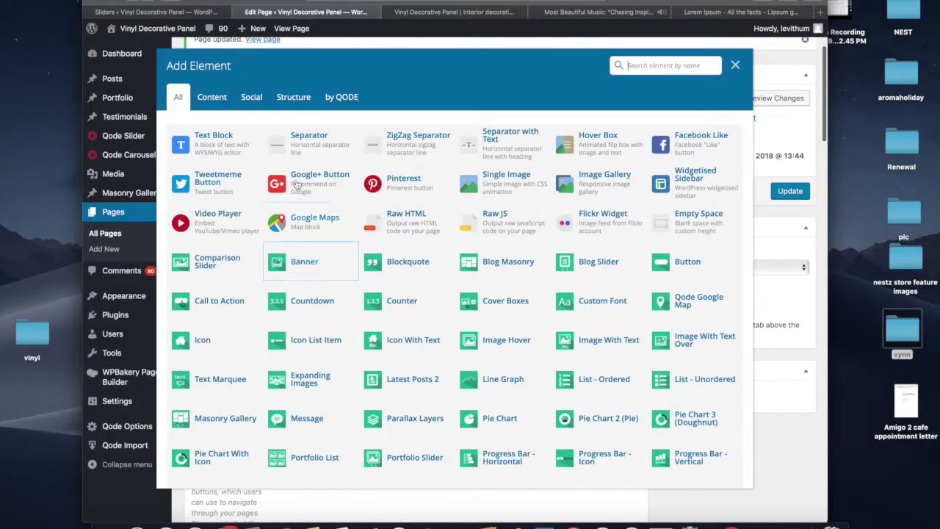
pyautogui.click(235, 147)
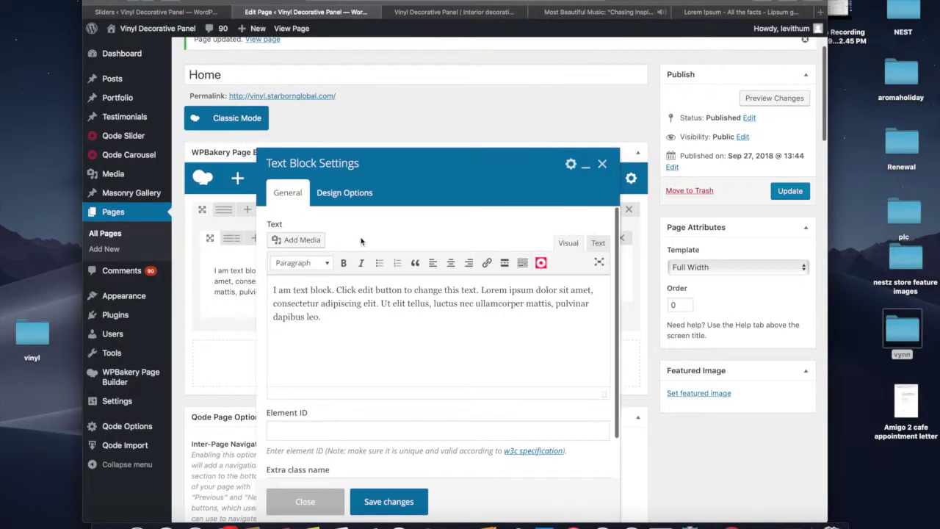
pyautogui.tripleClick(332, 304)
pyautogui.press('BackSpace')
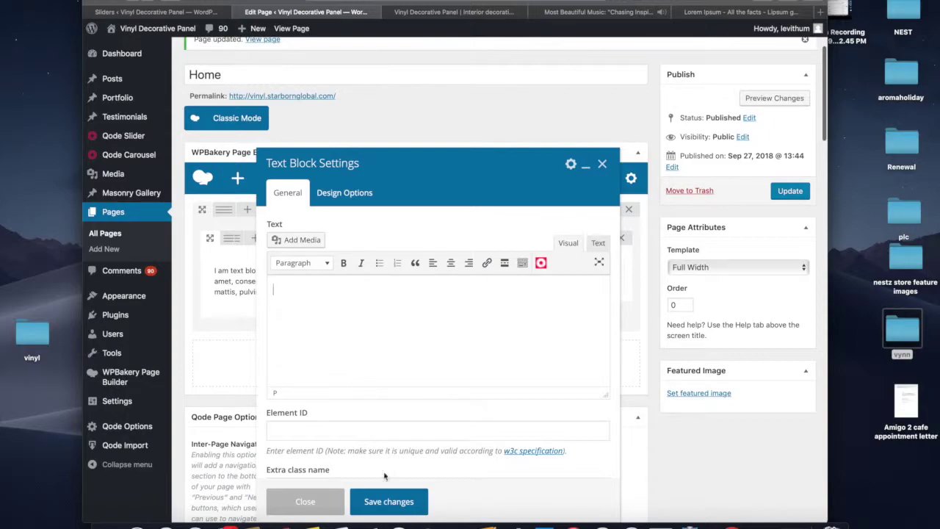
pyautogui.click(380, 509)
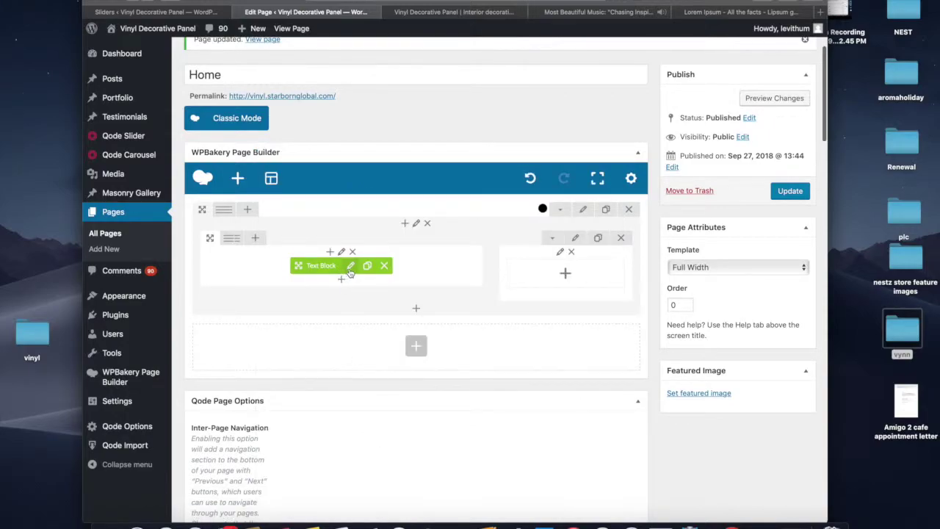
pyautogui.click(350, 266)
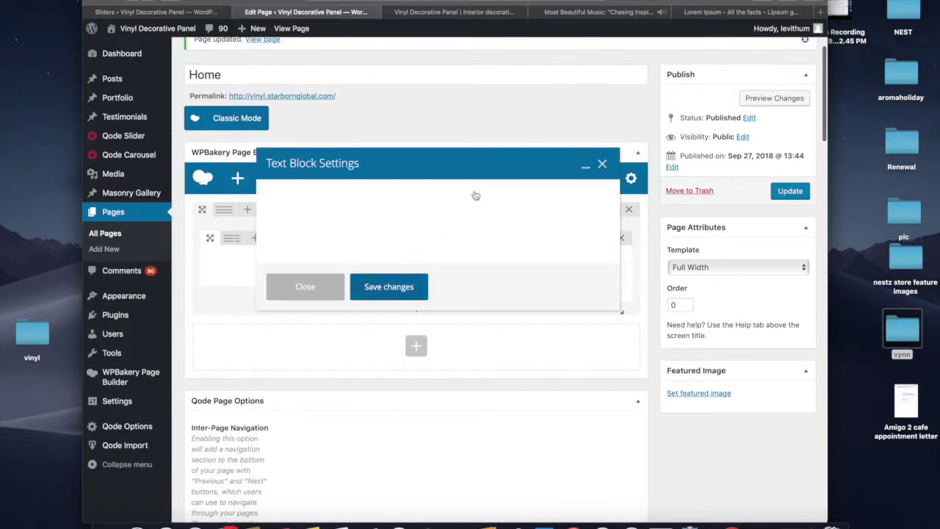
pyautogui.press('Escape')
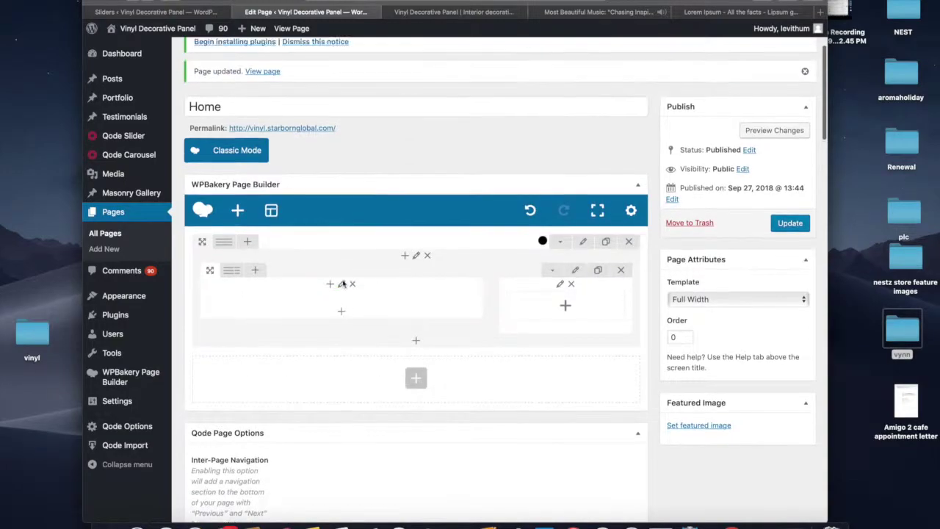
# Step: Add a Single Image element to the wide column and upload White logo from the Downloads folder to the media library
pyautogui.click(343, 335)
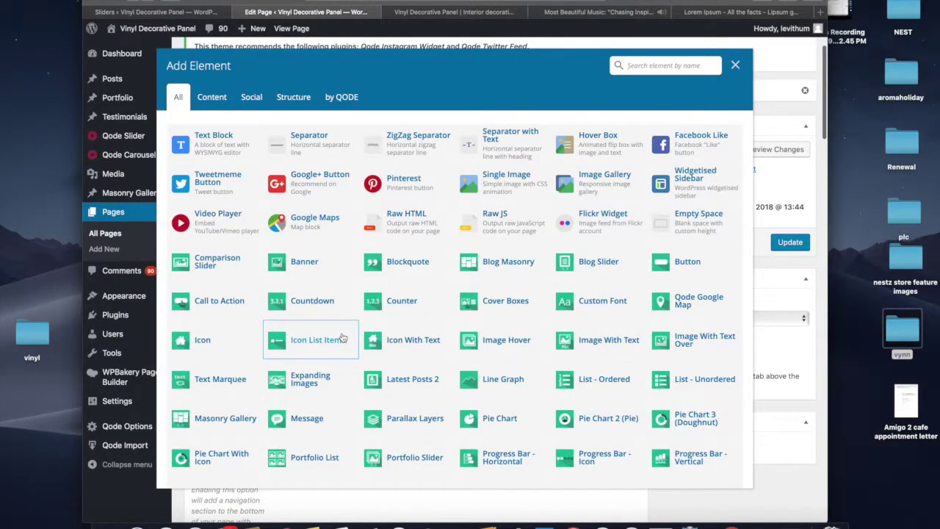
pyautogui.click(507, 188)
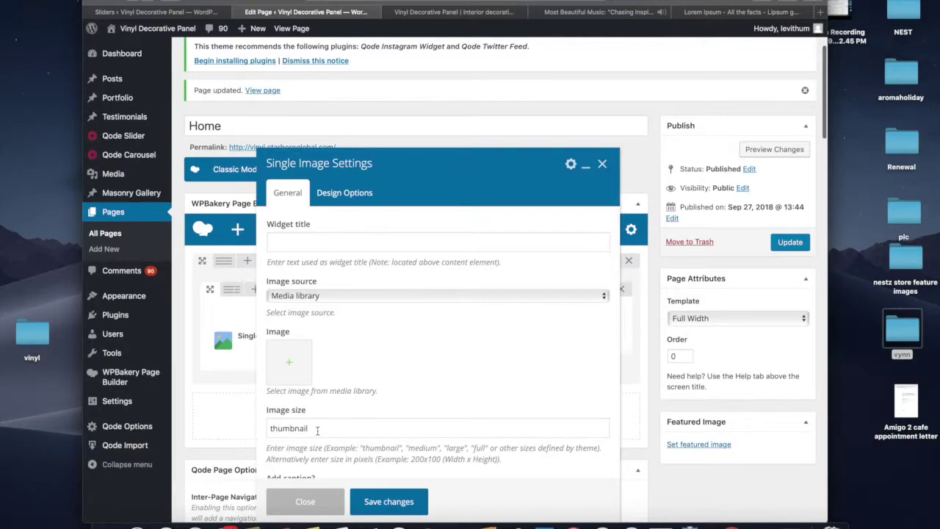
pyautogui.click(290, 376)
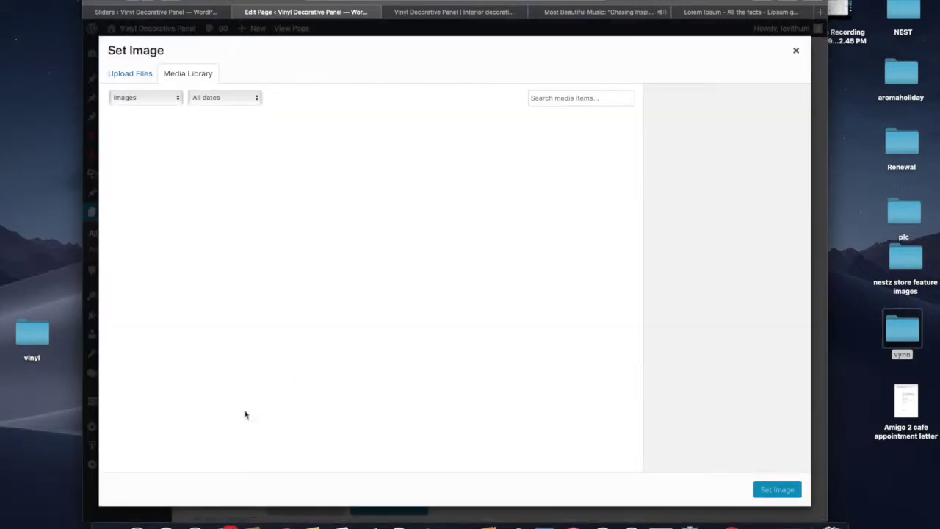
pyautogui.click(107, 525)
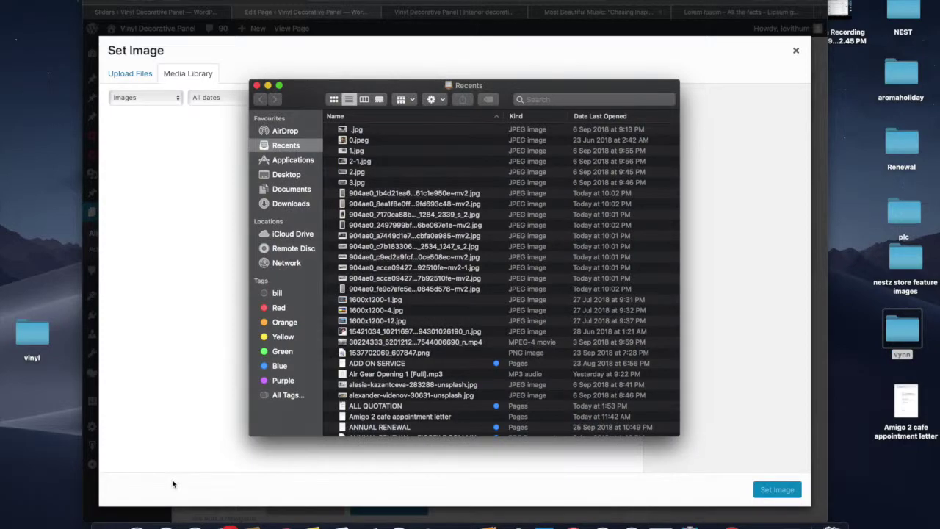
pyautogui.click(295, 205)
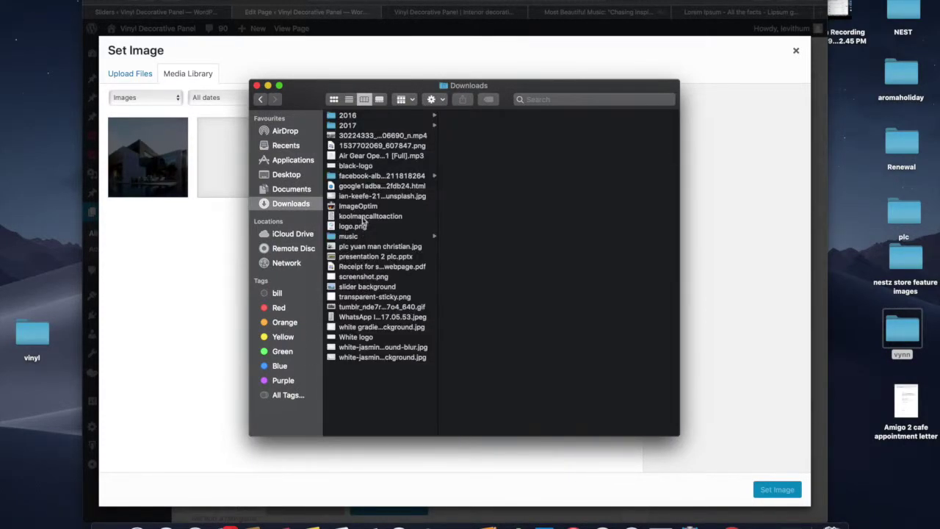
pyautogui.click(355, 166)
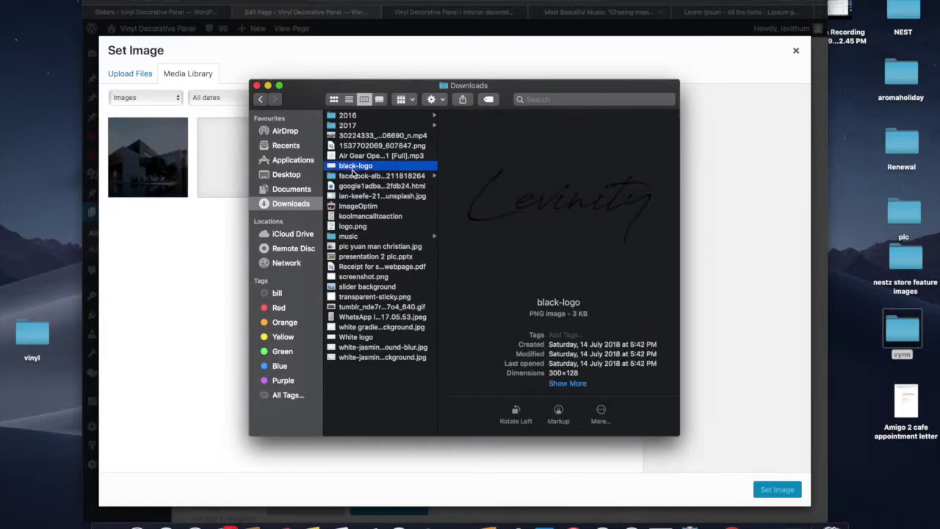
pyautogui.click(367, 338)
pyautogui.moveTo(367, 337); pyautogui.dragTo(169, 279)
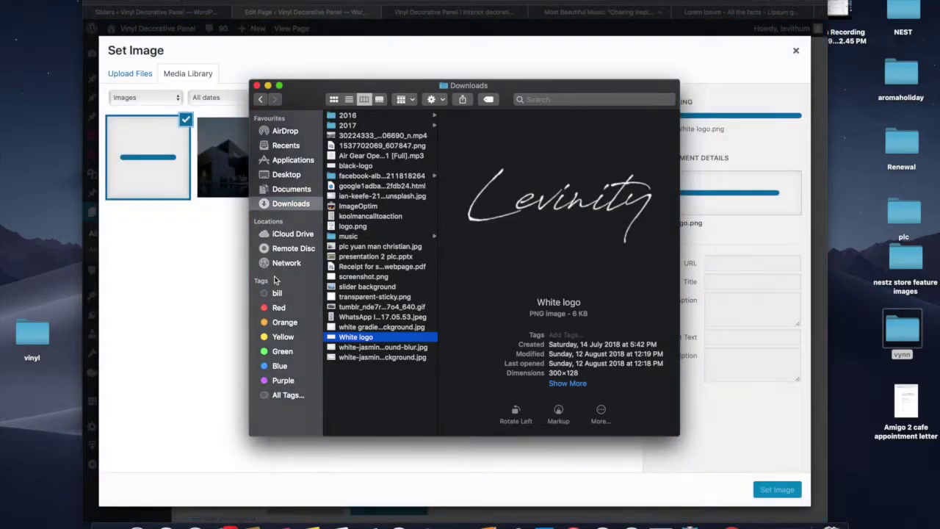
# Step: Use the uploaded White logo as the element's image and save the Single Image settings
pyautogui.click(358, 53)
pyautogui.click(771, 490)
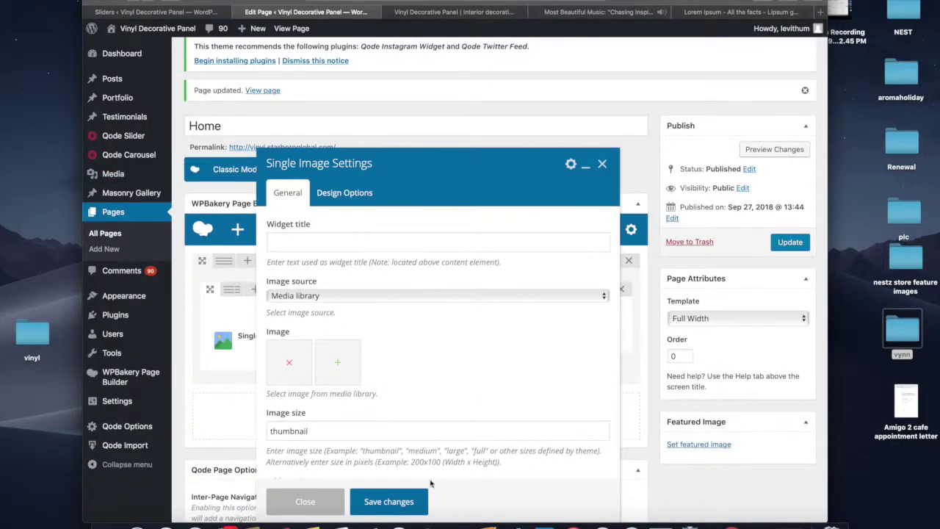
pyautogui.click(393, 500)
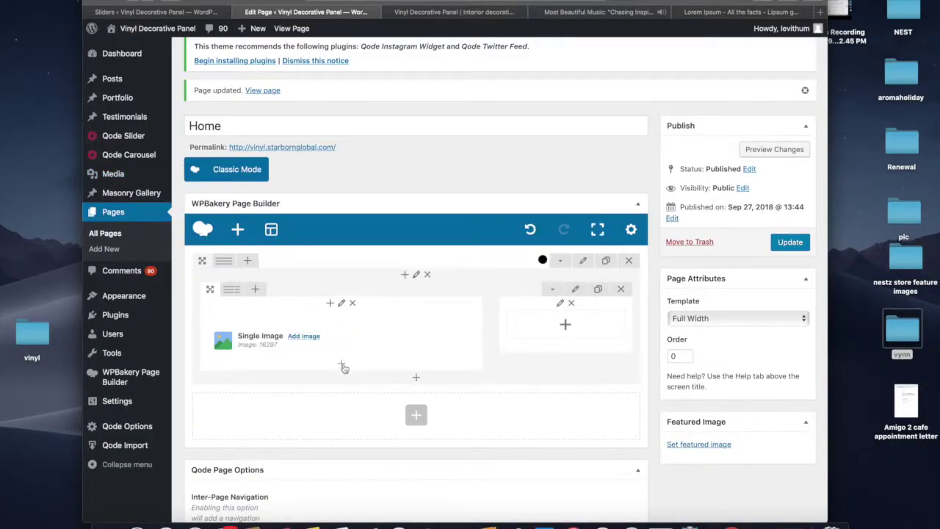
# Step: Add an Empty Space element with a height of 60 below the logo image and save it
pyautogui.click(345, 369)
pyautogui.write('space')
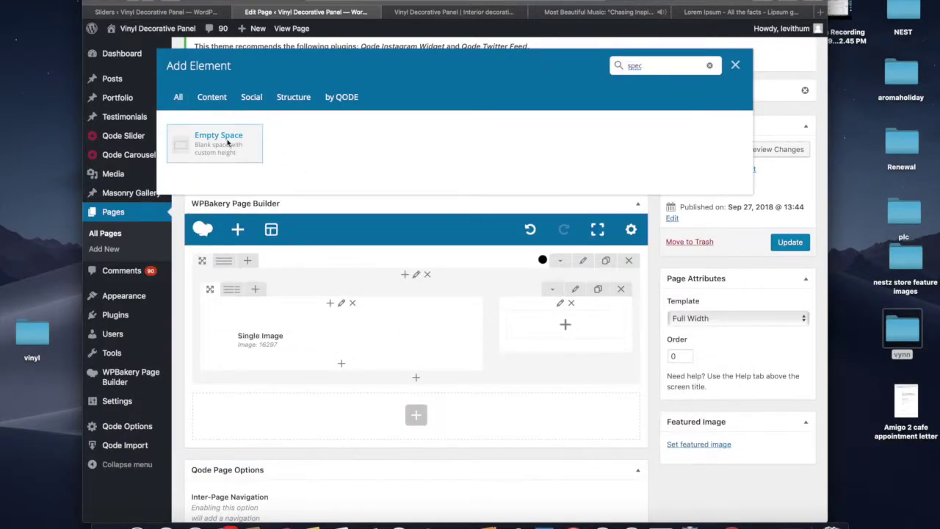
pyautogui.click(215, 81)
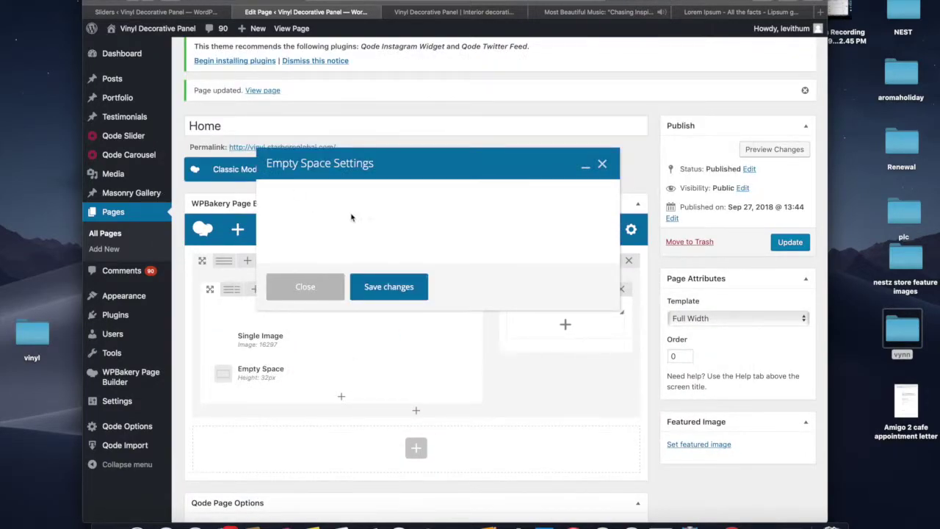
pyautogui.doubleClick(316, 244)
pyautogui.write('60')
pyautogui.click(389, 494)
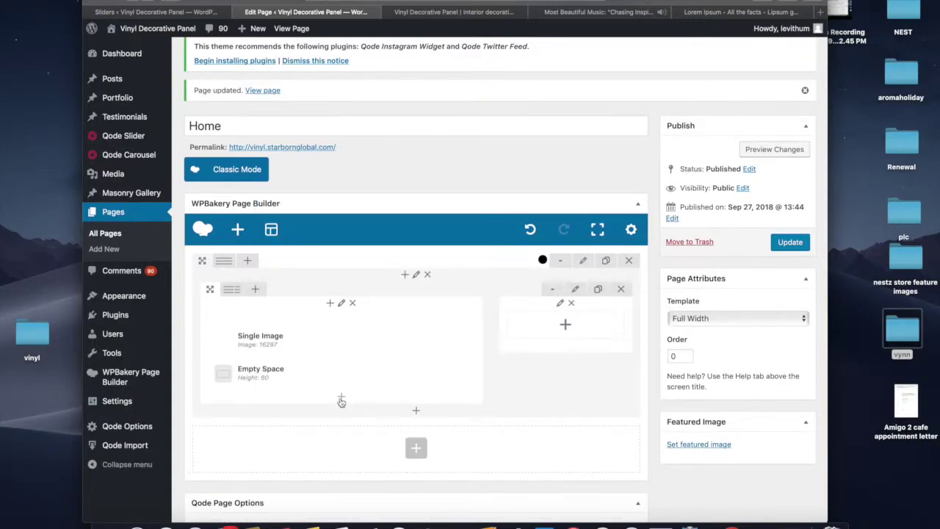
# Step: Add a Text Block below the empty space and replace its placeholder text with "ARTISTIC DECORATION"
pyautogui.click(339, 398)
pyautogui.write('tex')
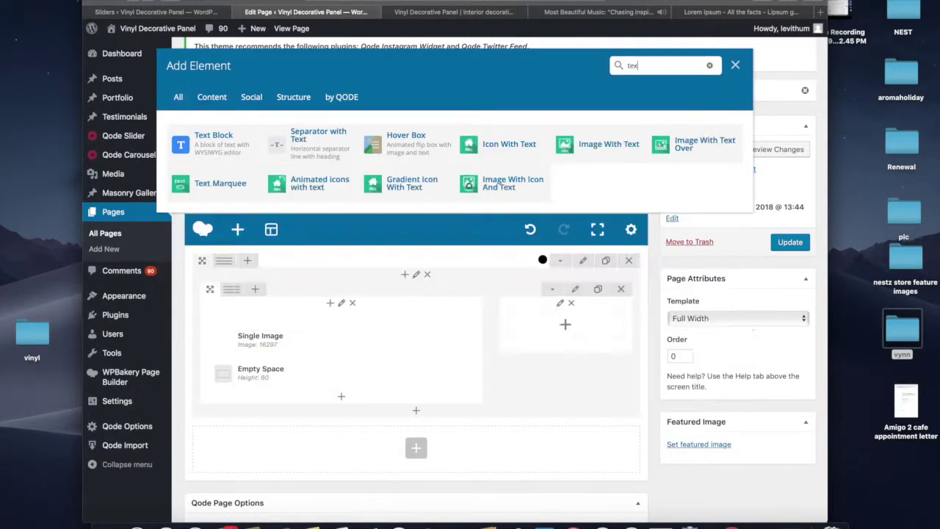
pyautogui.click(227, 156)
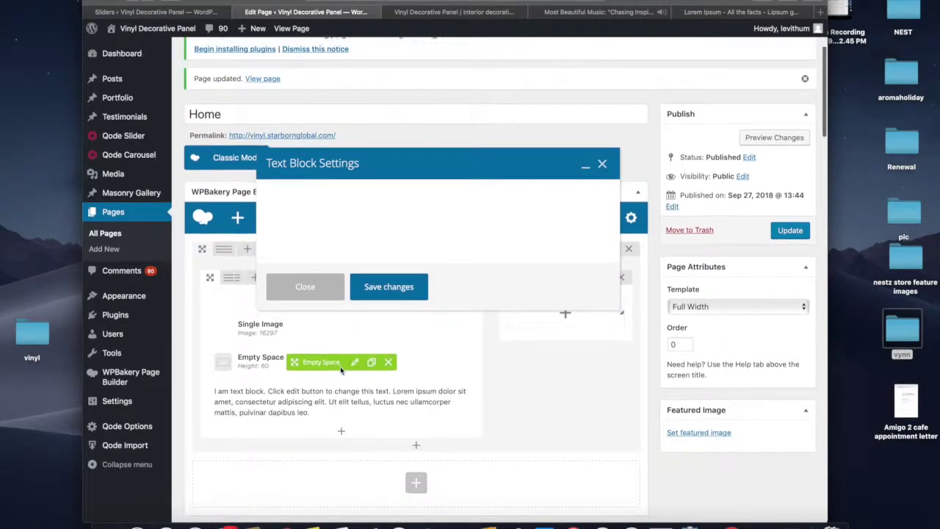
pyautogui.tripleClick(345, 310)
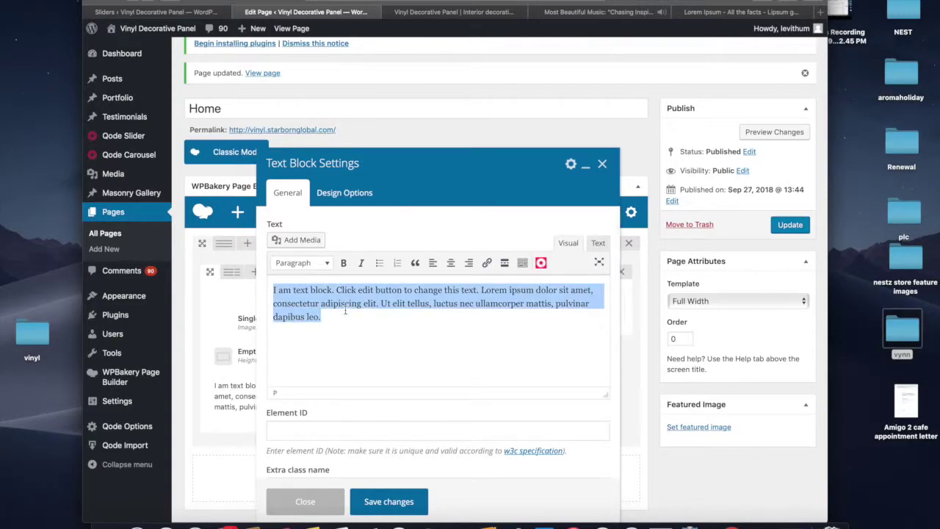
pyautogui.write('QUALITY DE')
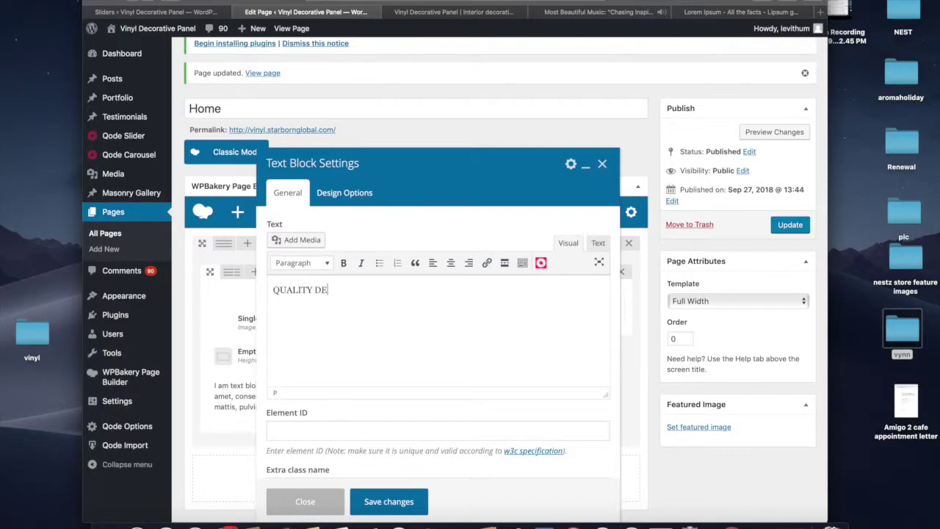
pyautogui.write('SC')
pyautogui.press('super+a')
pyautogui.write('ARTISTIC DECORATION')
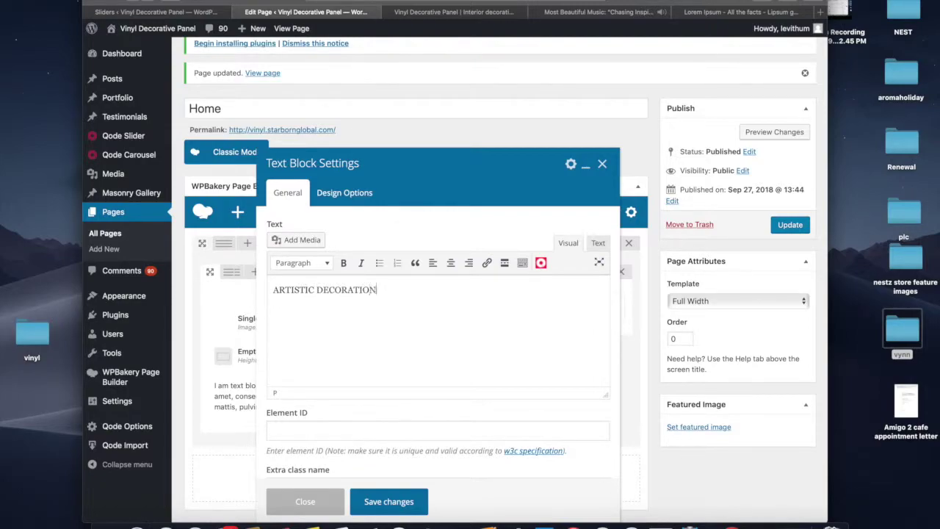
# Step: Change the text to "ARTISTIC VINYL DECORATION", format it as Heading 3 and save the text block
pyautogui.click(318, 289)
pyautogui.write('VY')
pyautogui.press('BackSpace')
pyautogui.write('INYL')
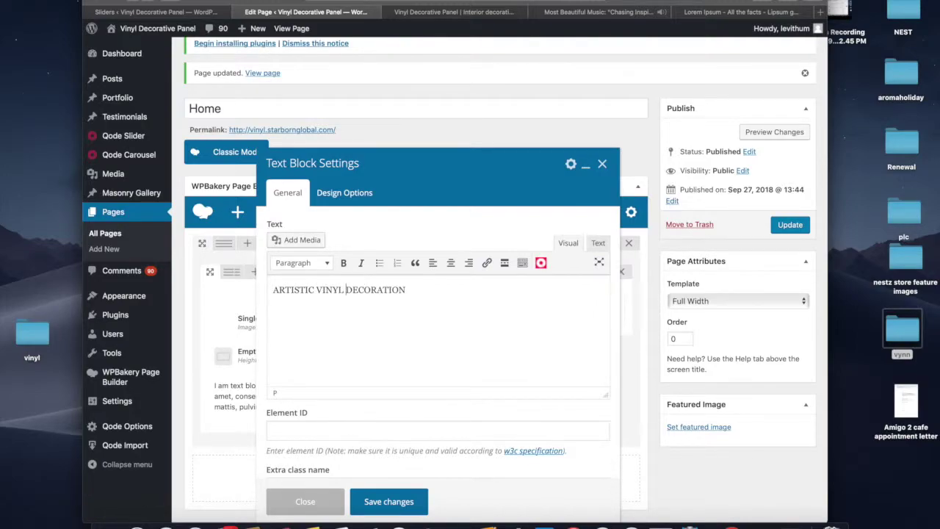
pyautogui.press('super+a')
pyautogui.hotkey('ctrl', 'alt', '3')
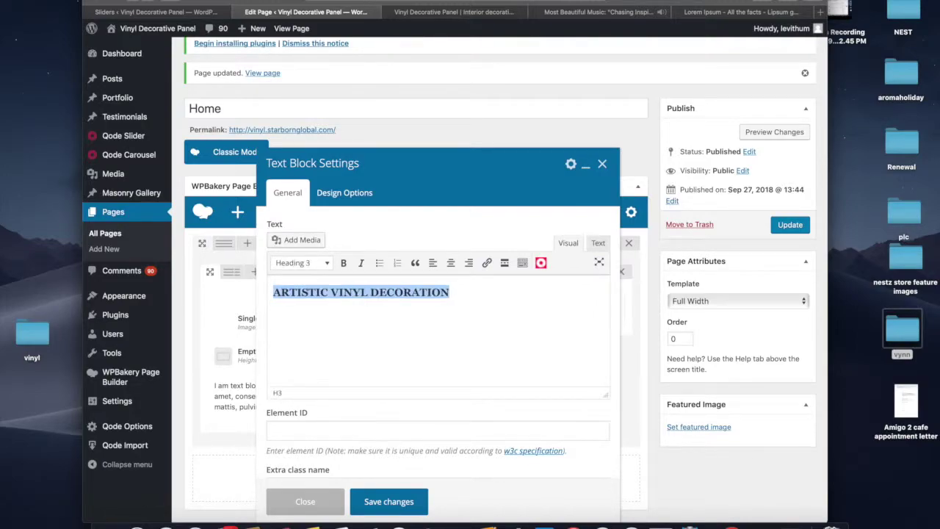
pyautogui.click(401, 503)
# Step: Add an Empty Space element with the default height below the ARTISTIC VINYL DECORATION heading and save it
pyautogui.click(341, 424)
pyautogui.write('spac')
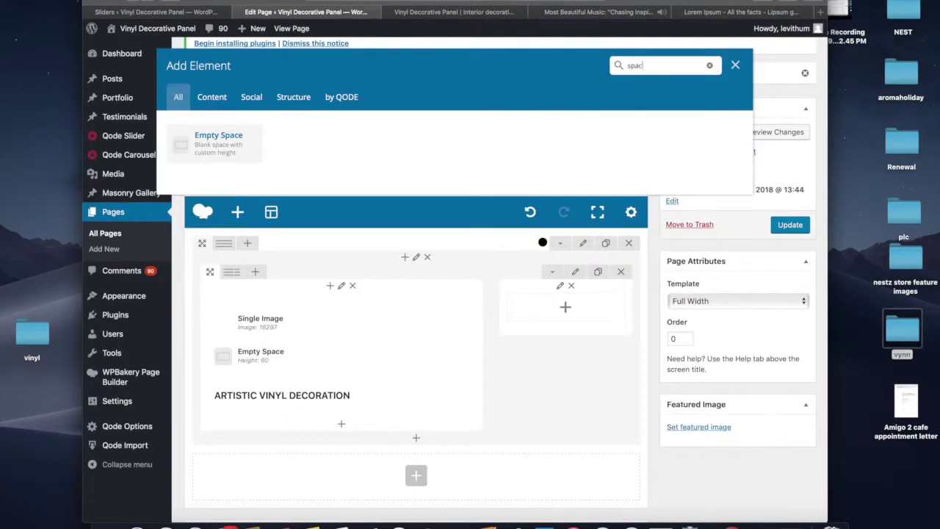
pyautogui.click(232, 156)
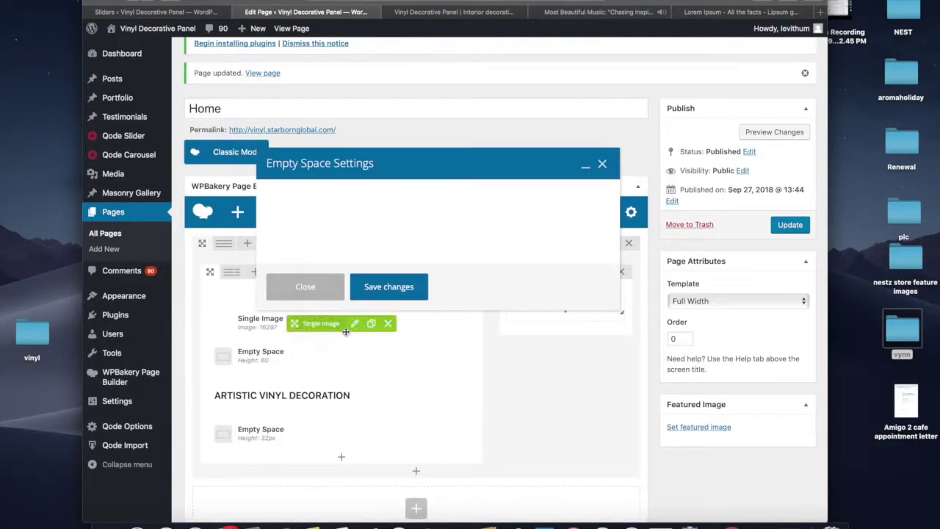
pyautogui.click(391, 497)
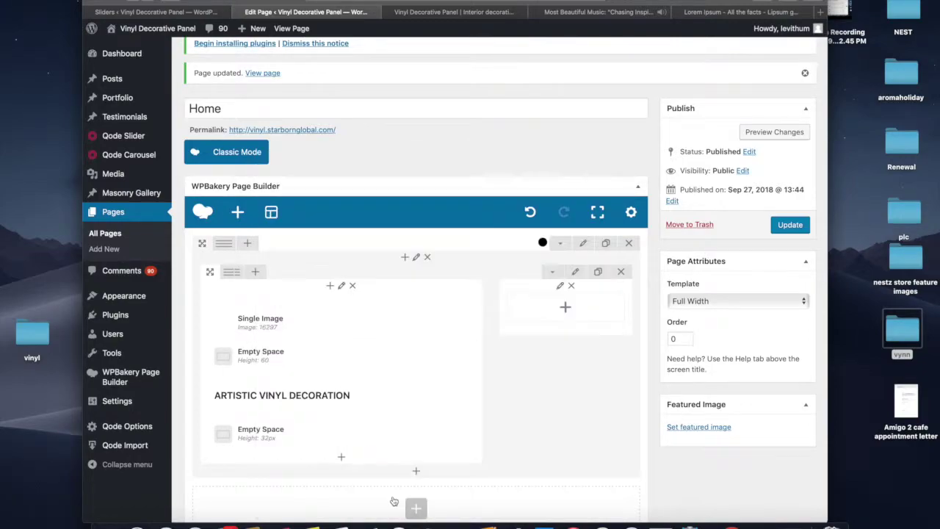
# Step: Add another Text Block below the second empty space in the wide column
pyautogui.scroll(-3, 393, 501)
pyautogui.click(342, 345)
pyautogui.write('text')
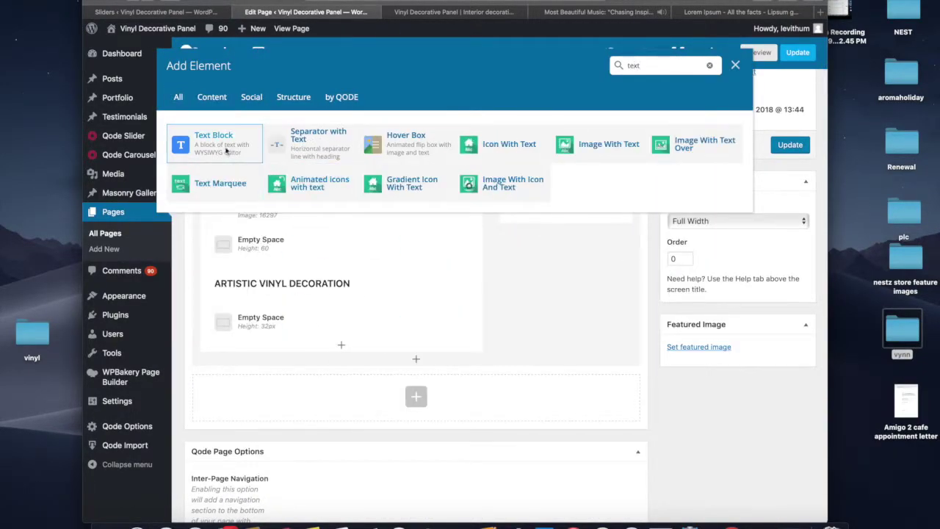
pyautogui.click(210, 140)
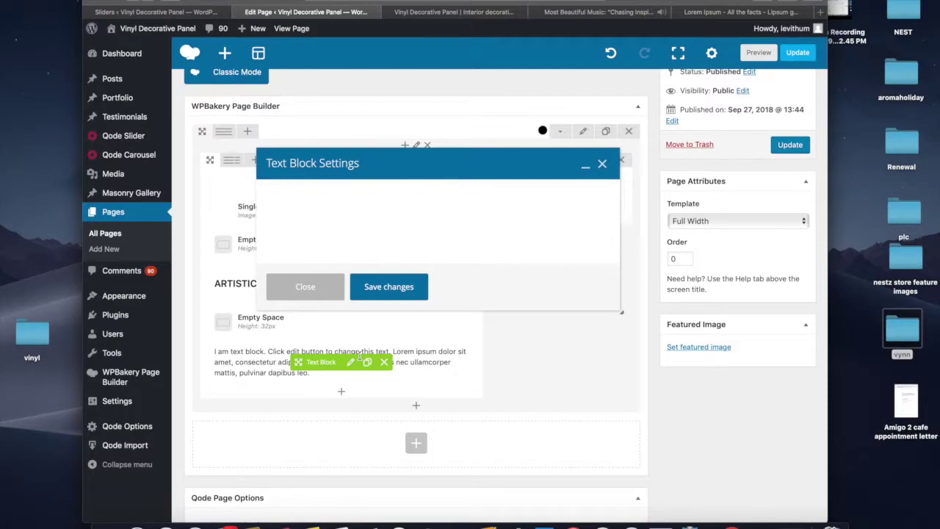
# Step: Replace the new text block's placeholder with the first full paragraph copied from the Lorem Ipsum page and save it
pyautogui.click(712, 11)
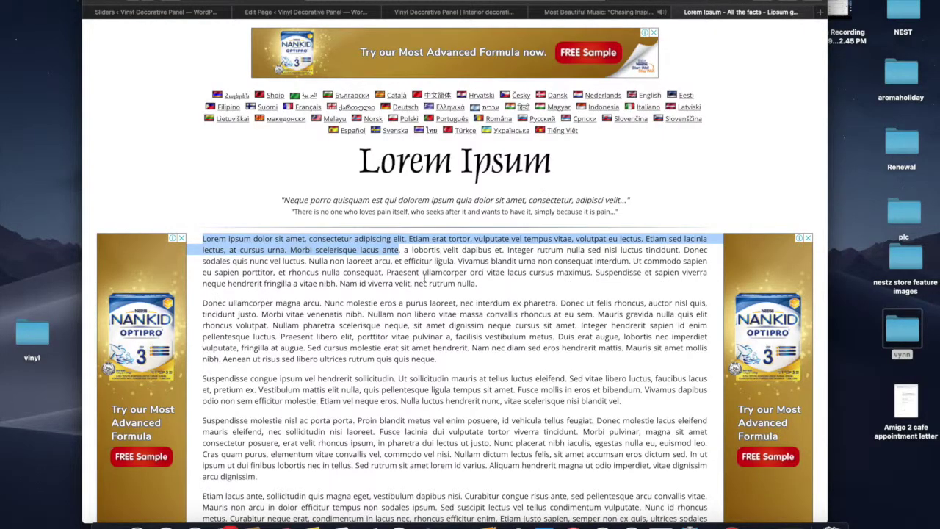
pyautogui.moveTo(494, 290); pyautogui.dragTo(201, 236)
pyautogui.press('super+c')
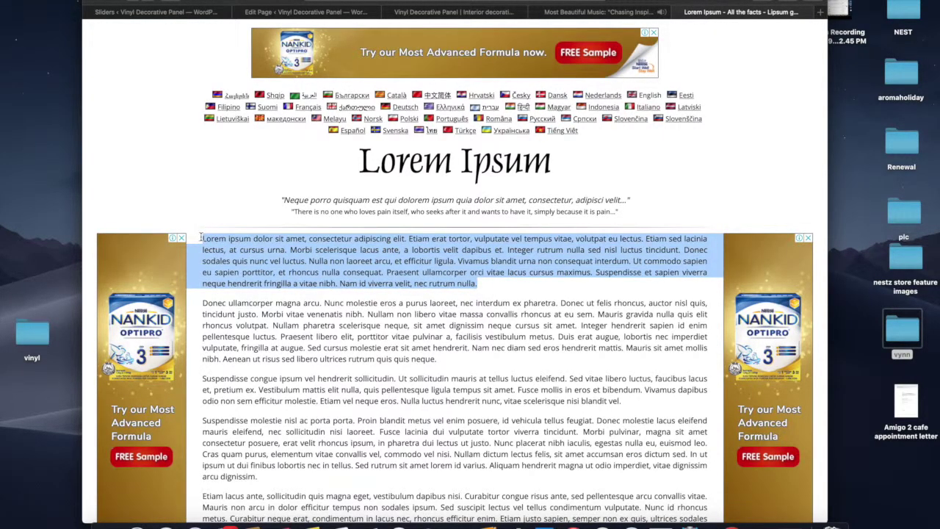
pyautogui.click(268, 12)
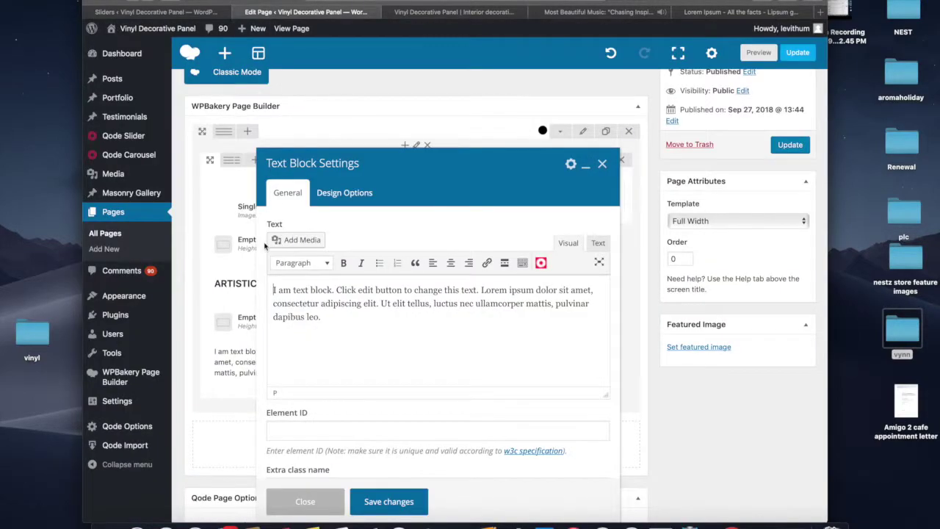
pyautogui.press('super+a')
pyautogui.press('super+v')
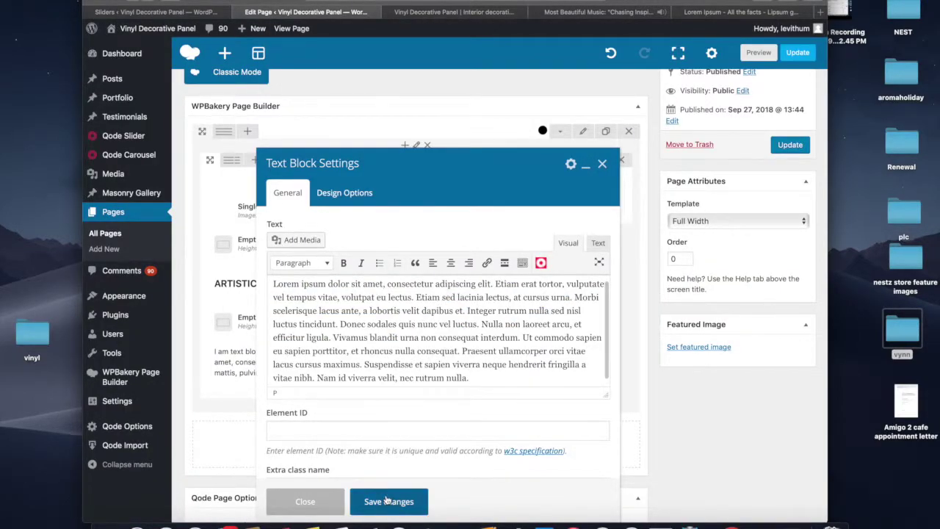
pyautogui.click(389, 502)
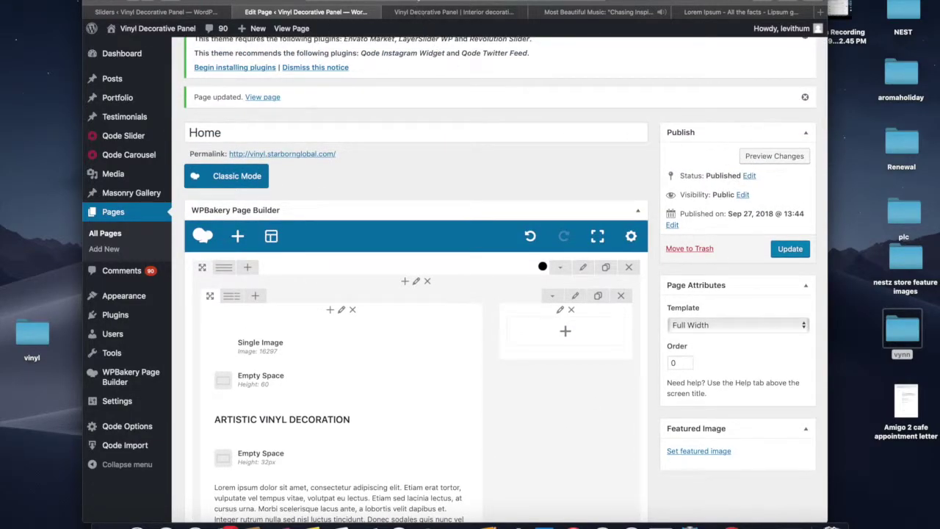
# Step: Examine the logo, heading and paragraph in the black section below the slider on the live Home page
pyautogui.click(420, 13)
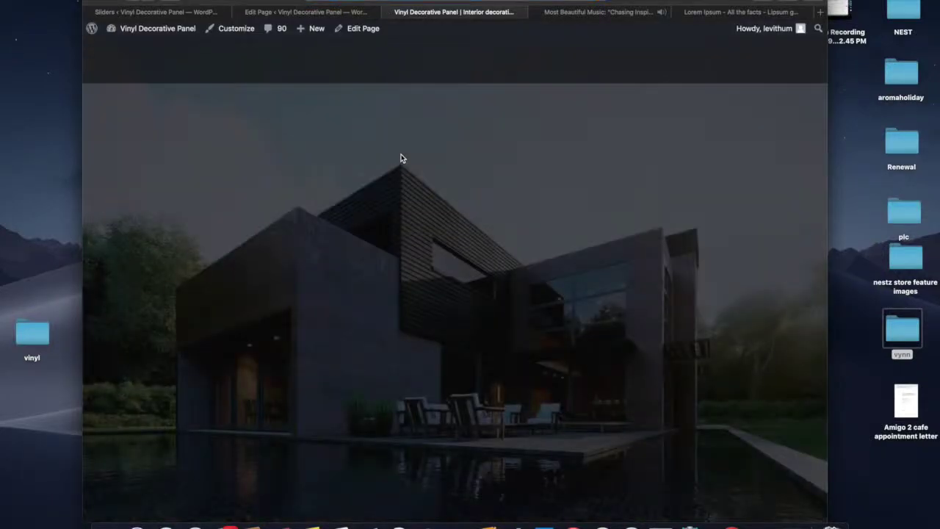
pyautogui.scroll(-5, 401, 158)
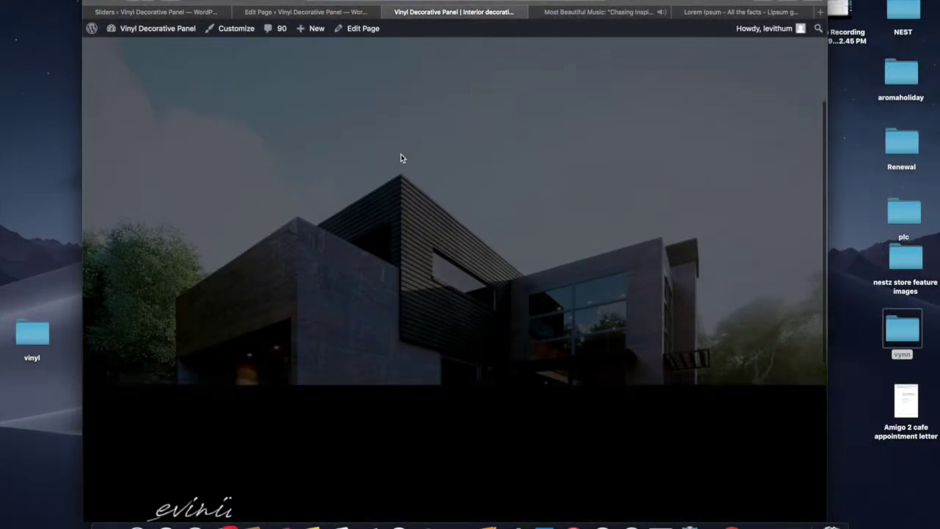
pyautogui.scroll(-2, 401, 158)
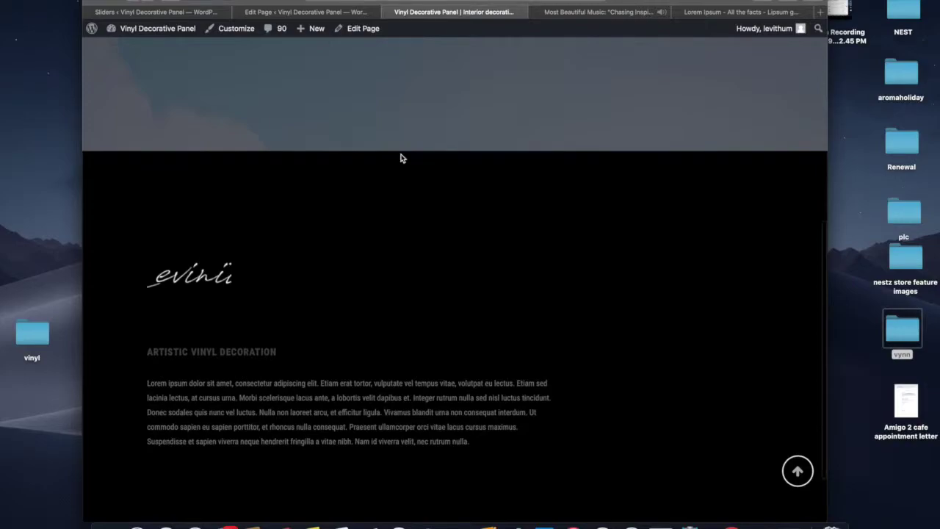
pyautogui.scroll(1, 401, 158)
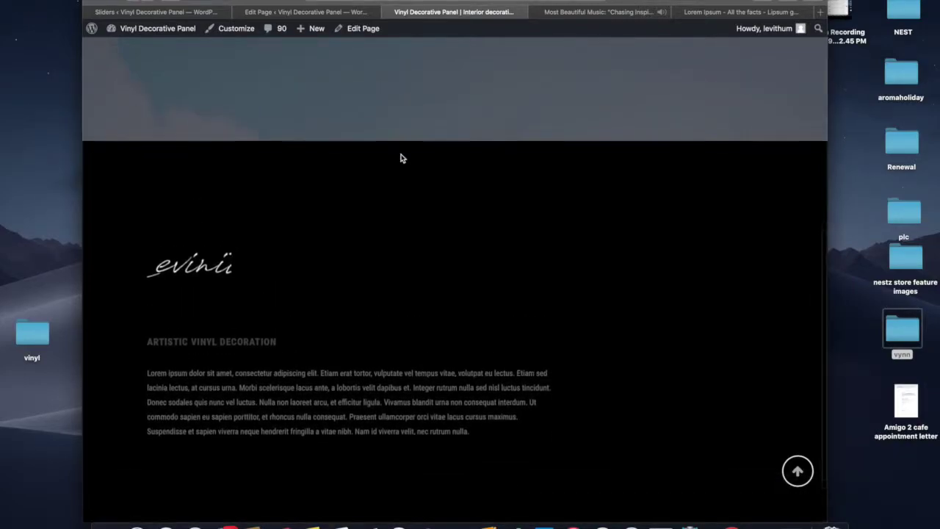
pyautogui.scroll(-1, 394, 149)
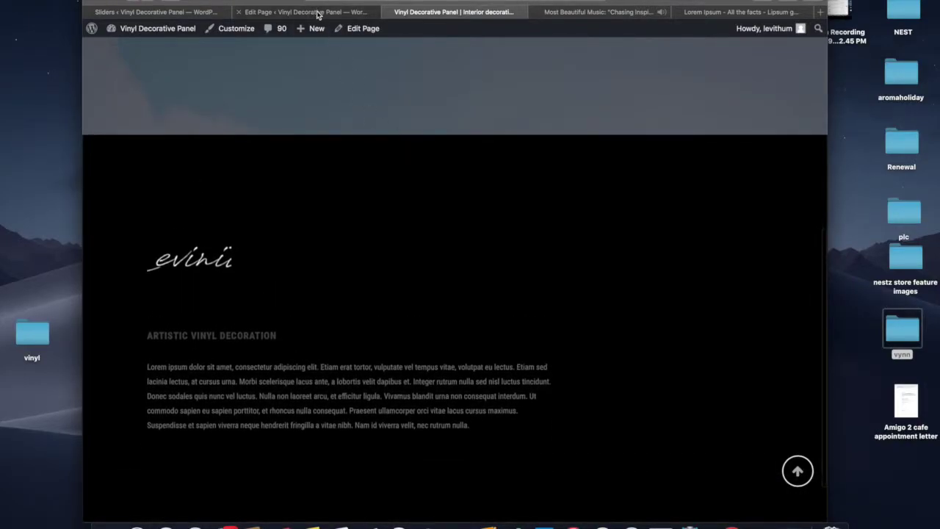
pyautogui.scroll(-1, 371, 163)
pyautogui.scroll(1, 373, 161)
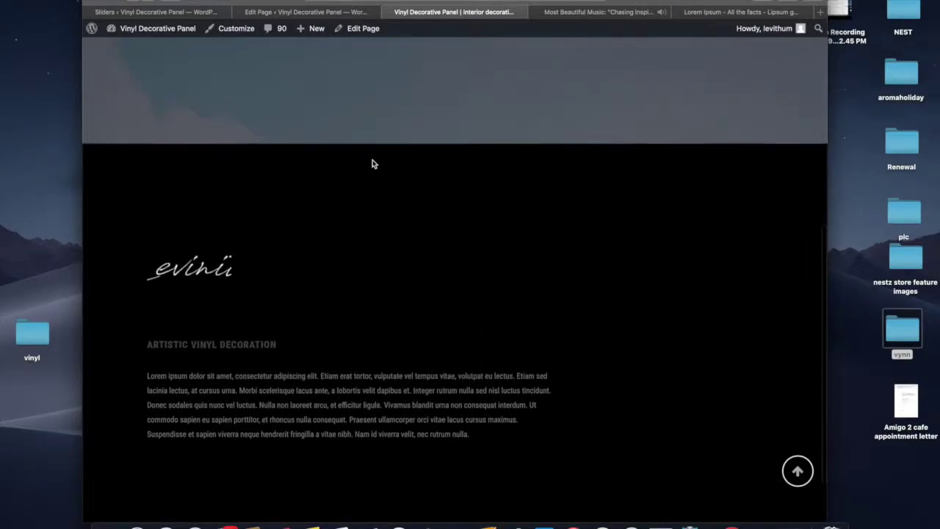
# Step: Set the logo image's size to medium on the Home page and save the element
pyautogui.click(345, 15)
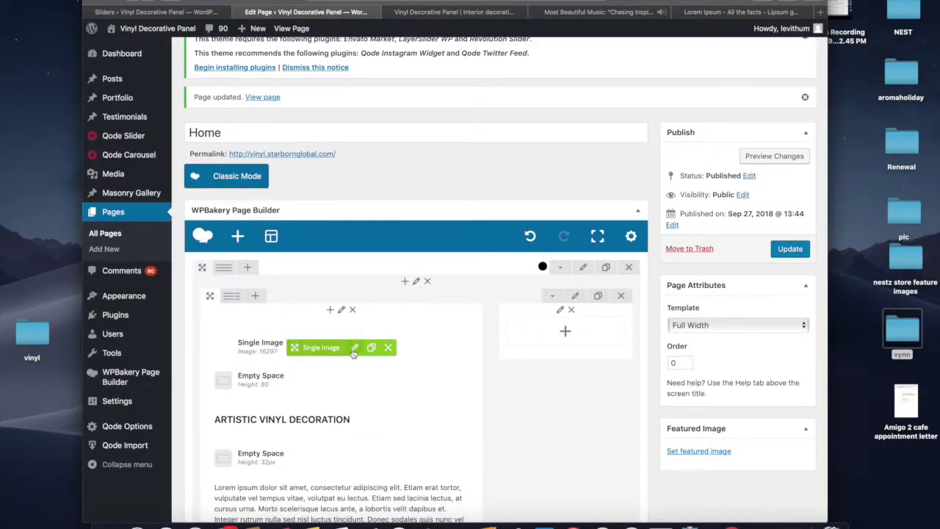
pyautogui.click(354, 347)
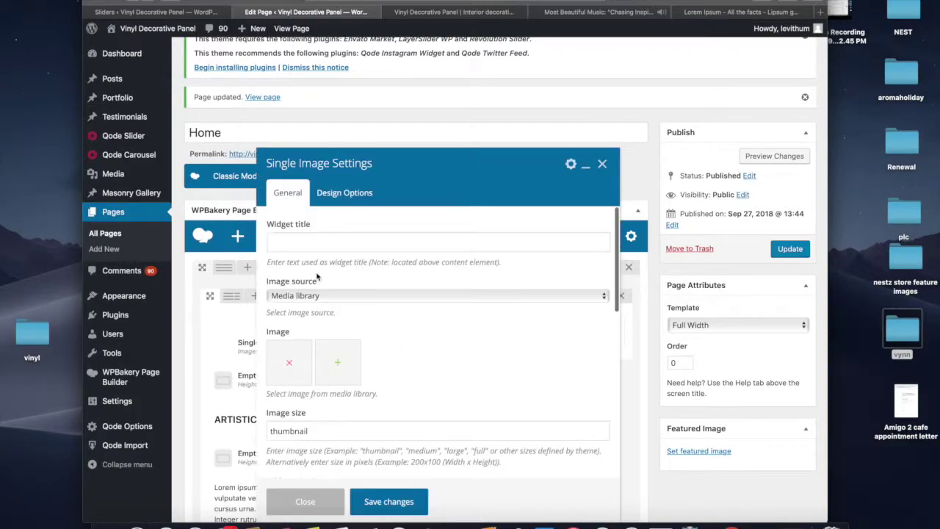
pyautogui.click(305, 427)
pyautogui.doubleClick(305, 427)
pyautogui.write('medium')
pyautogui.click(393, 502)
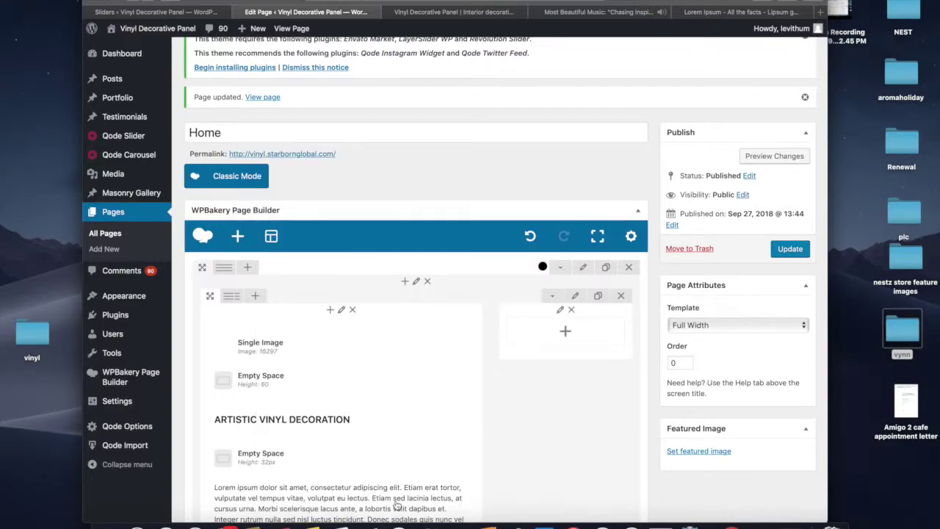
# Step: Preview the Home page changes and examine the resized logo in the black section below the slider
pyautogui.click(764, 163)
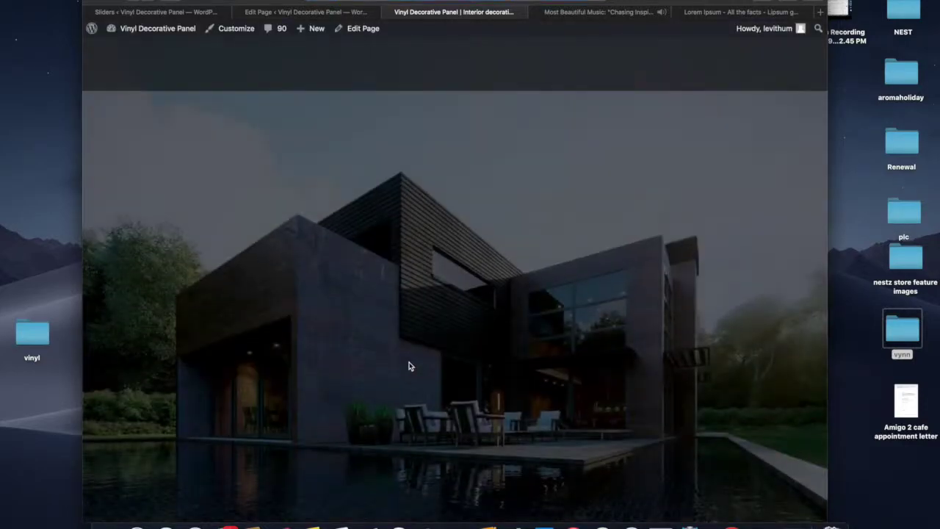
pyautogui.scroll(-5, 409, 366)
pyautogui.scroll(-2, 408, 365)
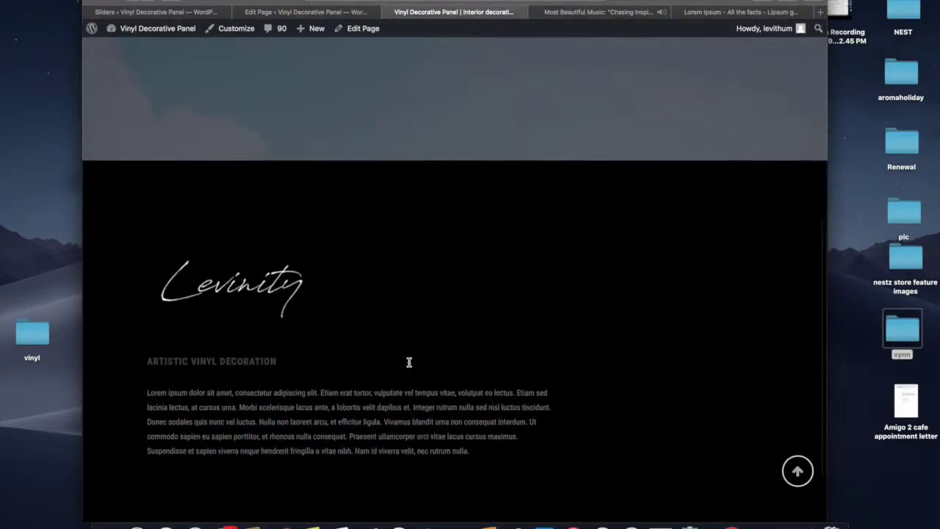
pyautogui.scroll(-1, 410, 364)
pyautogui.scroll(4, 410, 363)
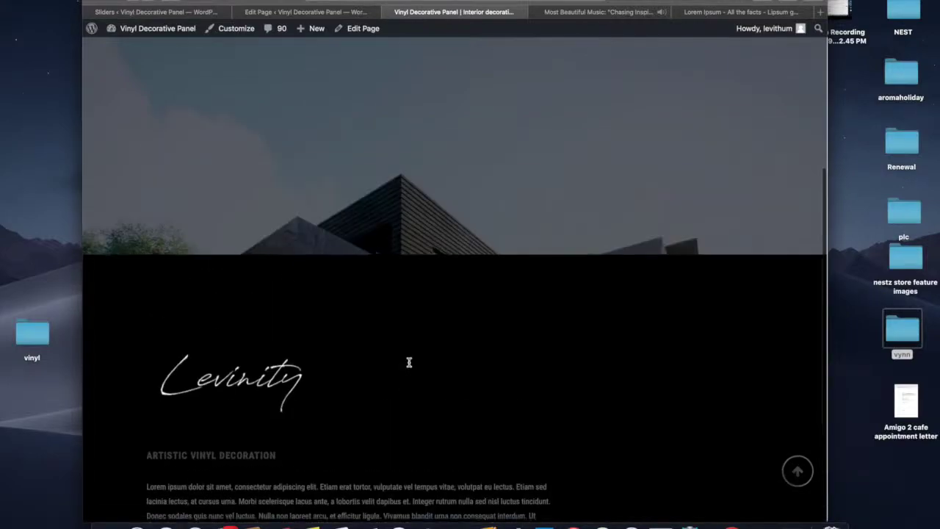
pyautogui.scroll(-5, 409, 363)
pyautogui.scroll(2, 409, 365)
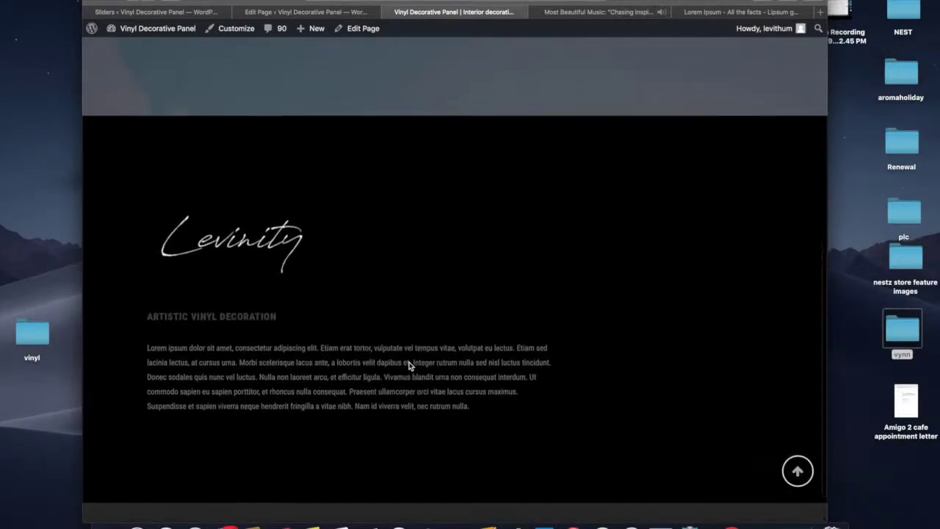
pyautogui.scroll(-4, 409, 363)
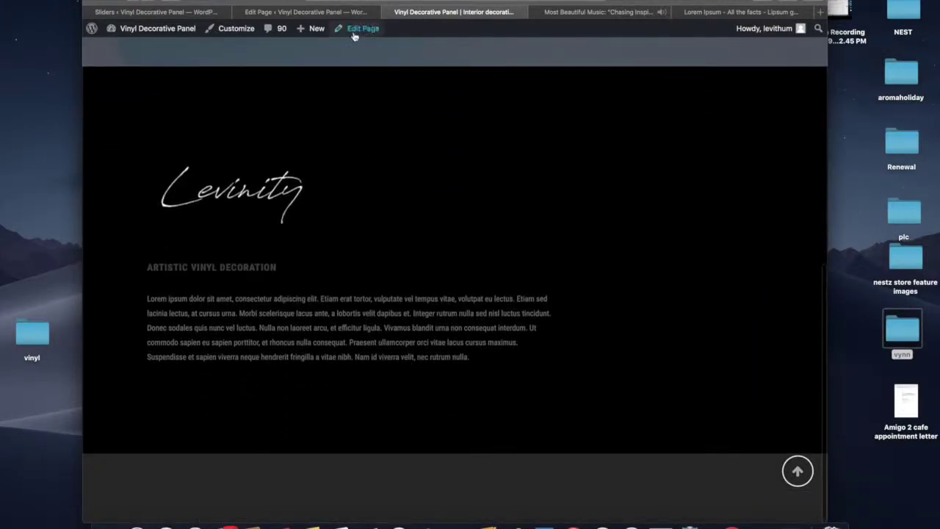
# Step: Upload dark-gradient-background.jpg from the vynn desktop folder as a background image for the outer row's design options
pyautogui.click(349, 14)
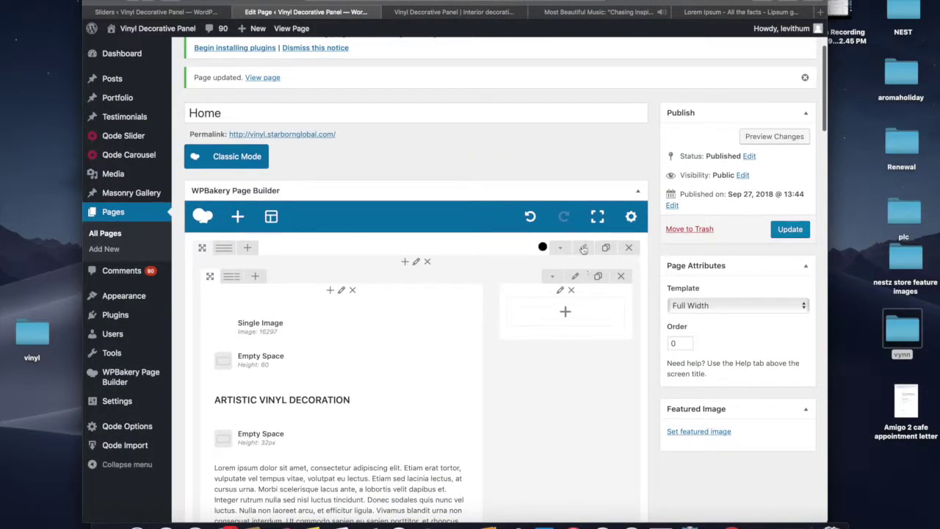
pyautogui.click(583, 250)
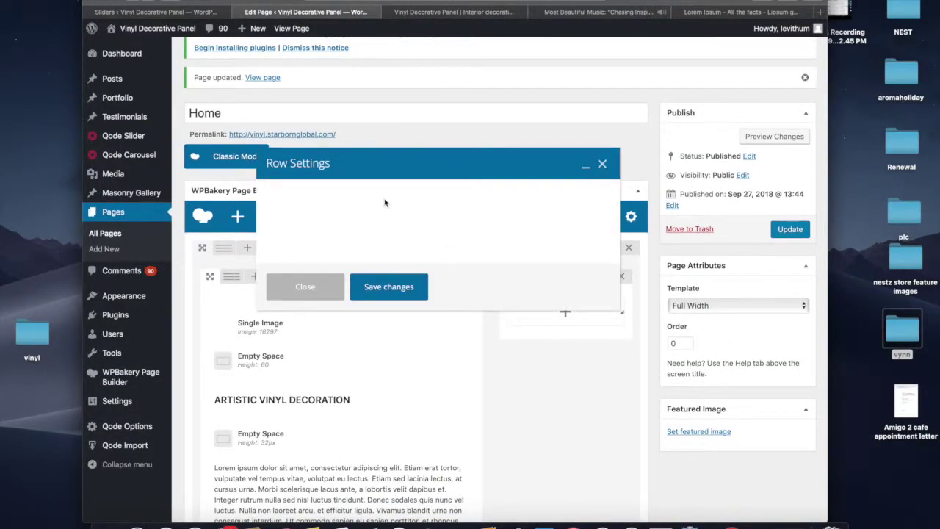
pyautogui.click(342, 194)
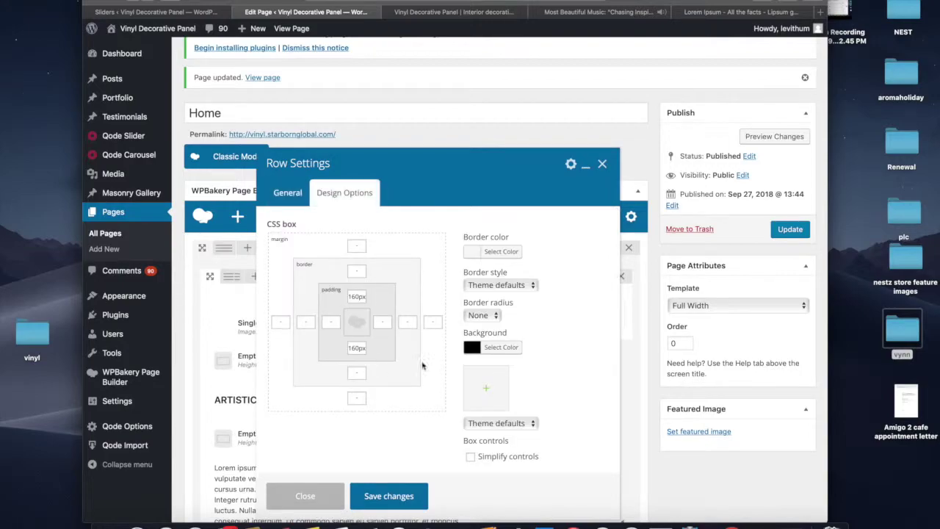
pyautogui.click(478, 388)
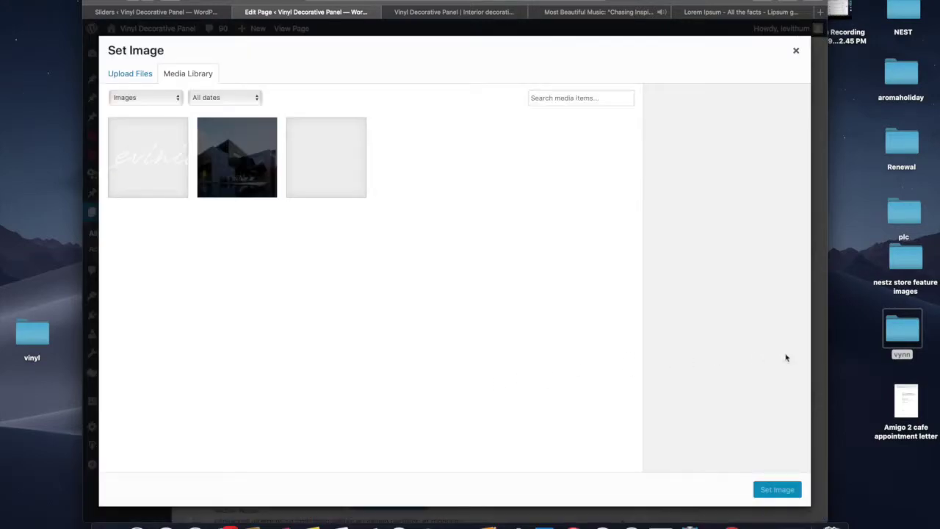
pyautogui.doubleClick(904, 324)
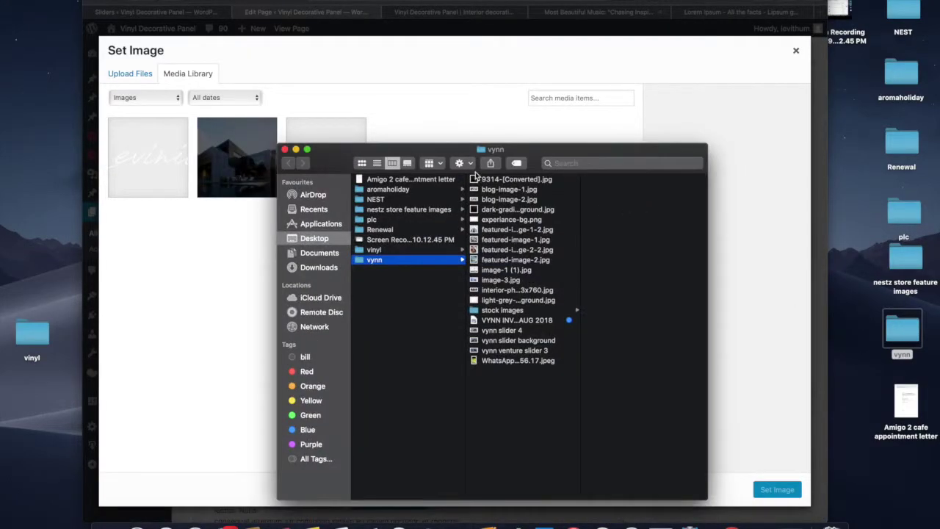
pyautogui.moveTo(493, 185); pyautogui.dragTo(204, 305)
pyautogui.click(513, 210)
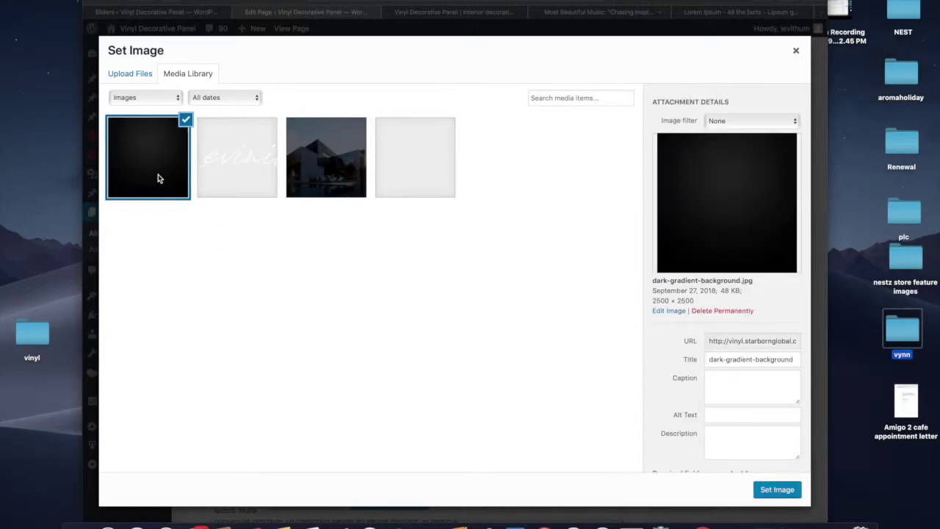
# Step: Apply the uploaded gradient image as the row background, save the row settings and check the section in the page preview
pyautogui.click(777, 489)
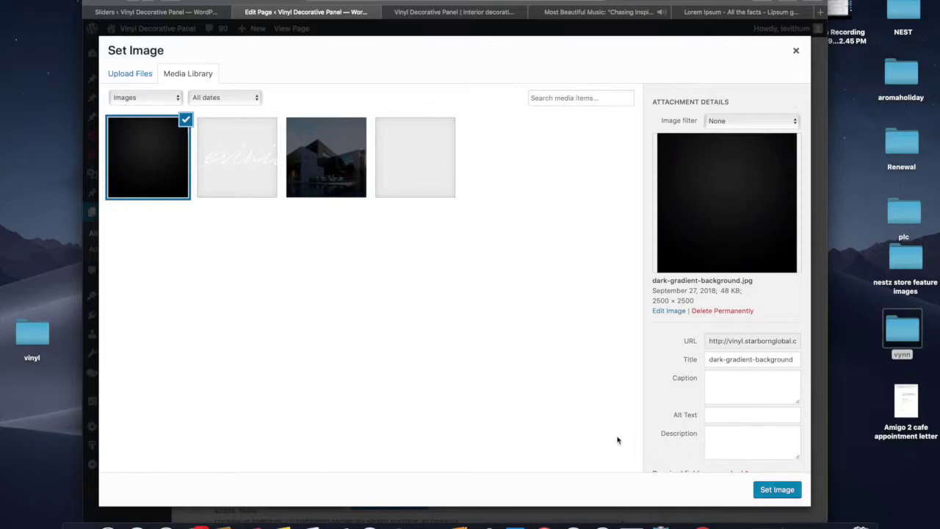
pyautogui.click(783, 491)
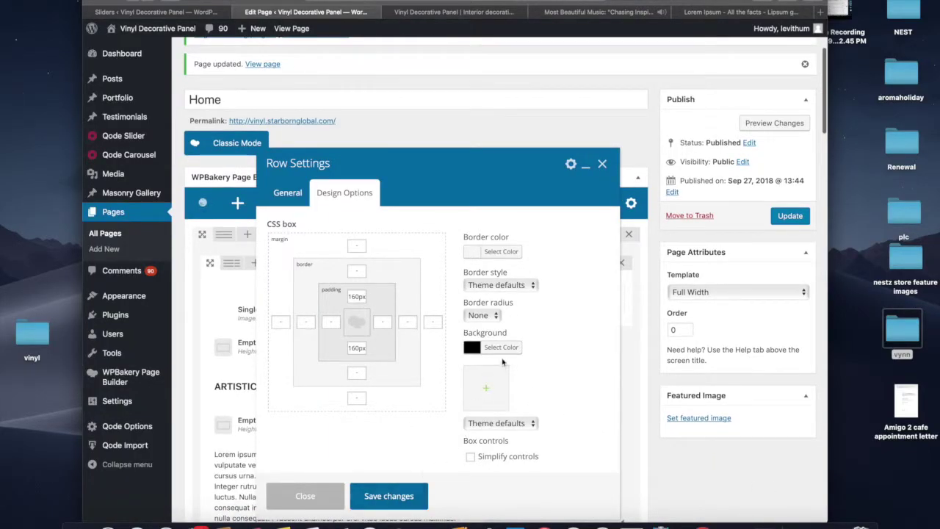
pyautogui.click(389, 499)
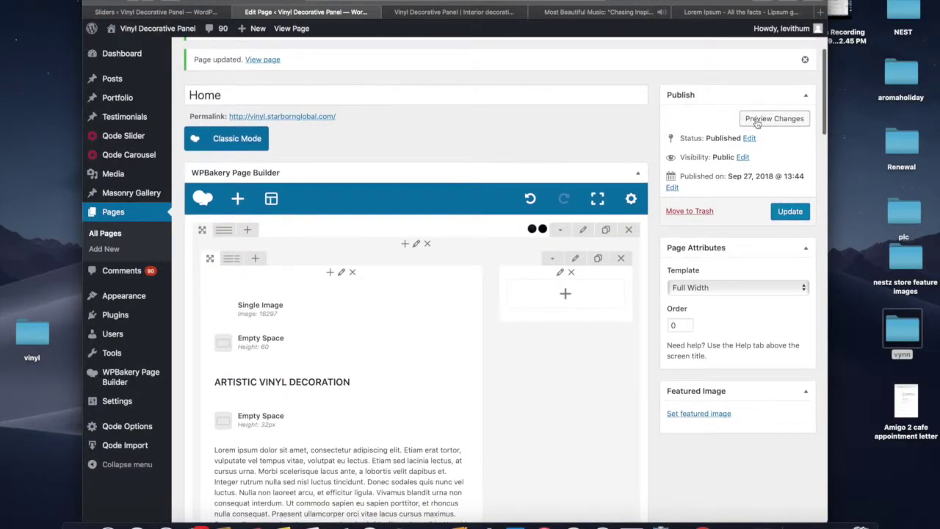
pyautogui.click(483, 14)
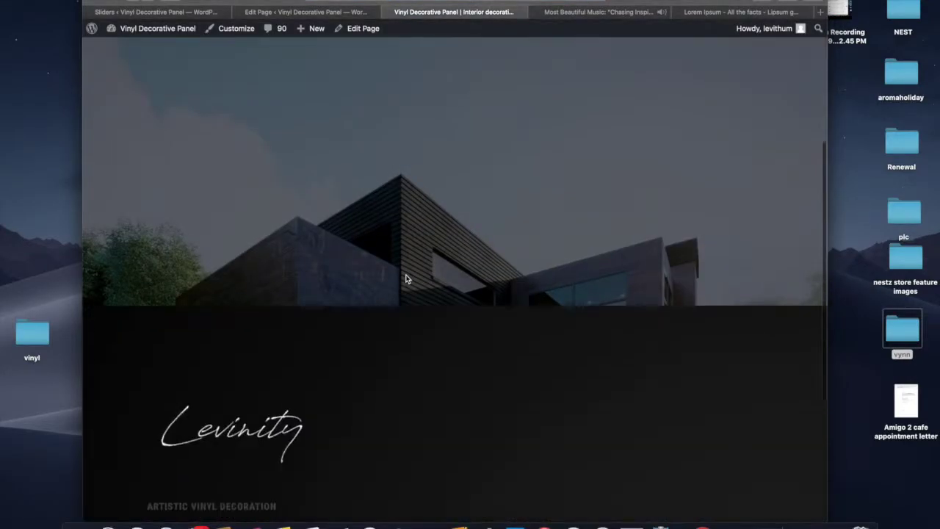
pyautogui.scroll(-5, 407, 279)
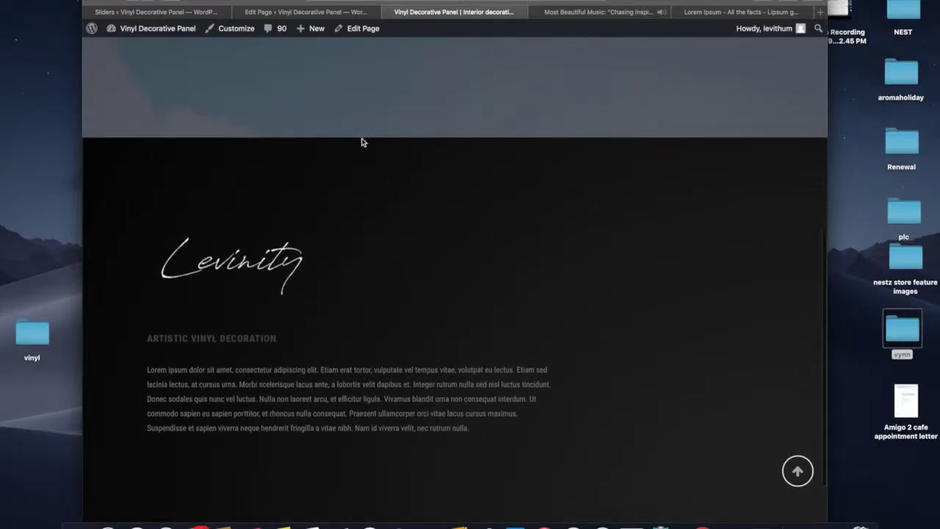
# Step: Change the ARTISTIC VINYL DECORATION heading's text color to white and save the text block
pyautogui.click(343, 13)
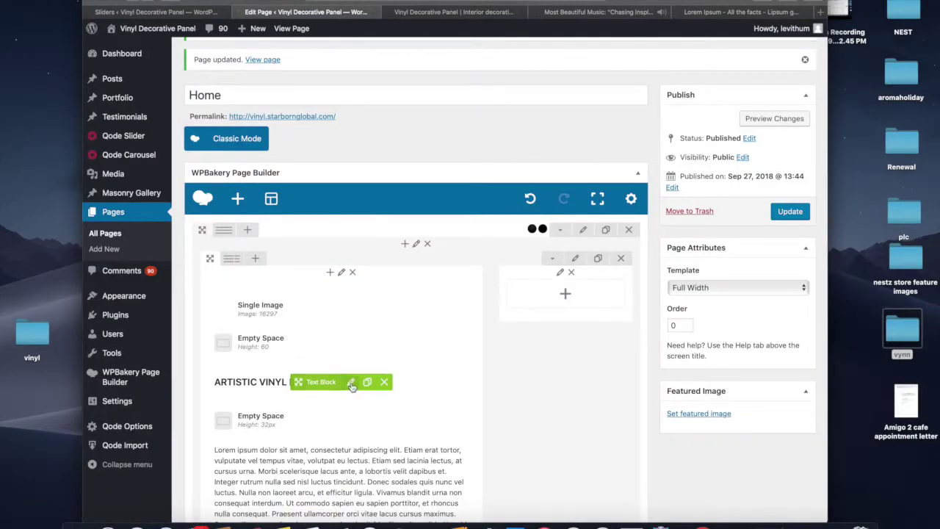
pyautogui.click(370, 383)
pyautogui.click(439, 14)
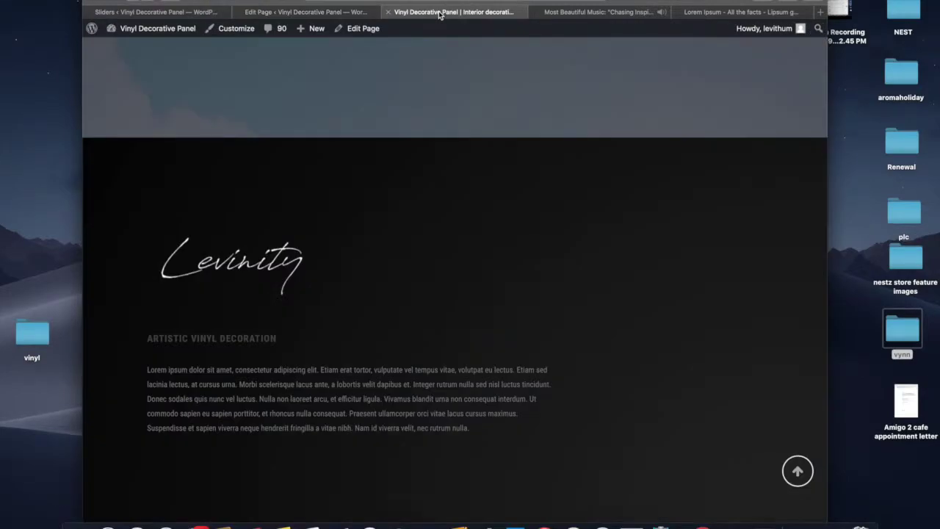
pyautogui.click(337, 16)
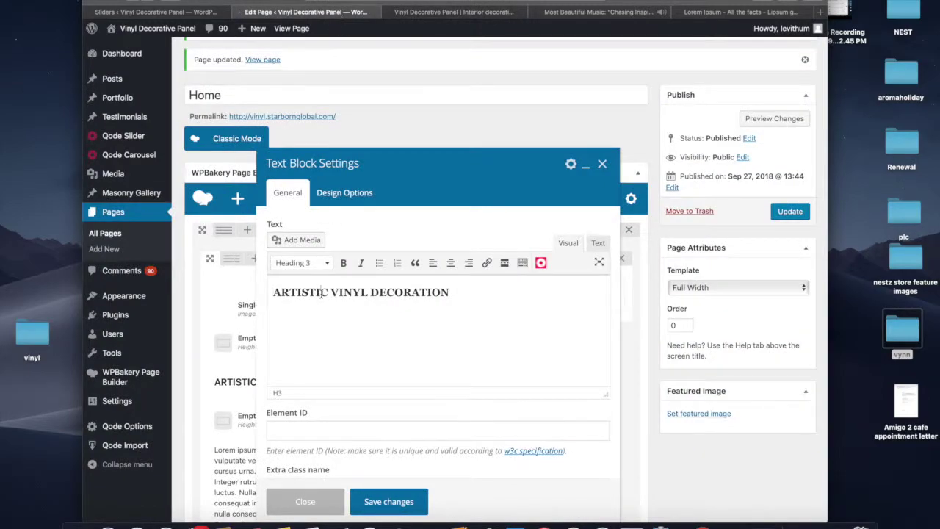
pyautogui.tripleClick(317, 291)
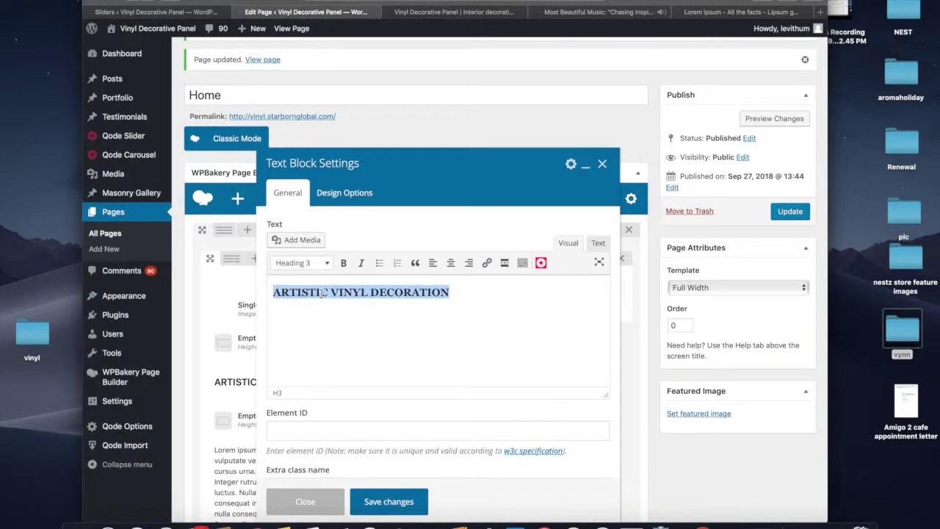
pyautogui.click(523, 262)
pyautogui.click(327, 282)
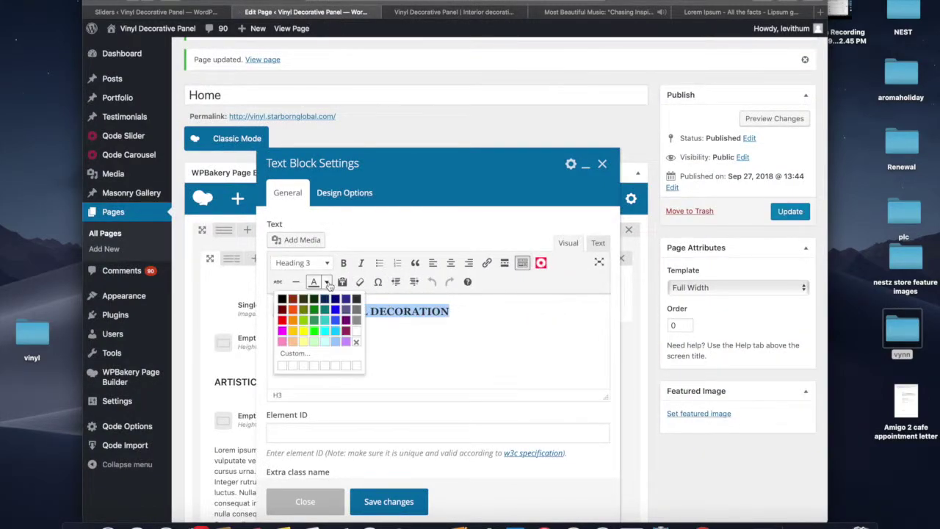
pyautogui.click(359, 332)
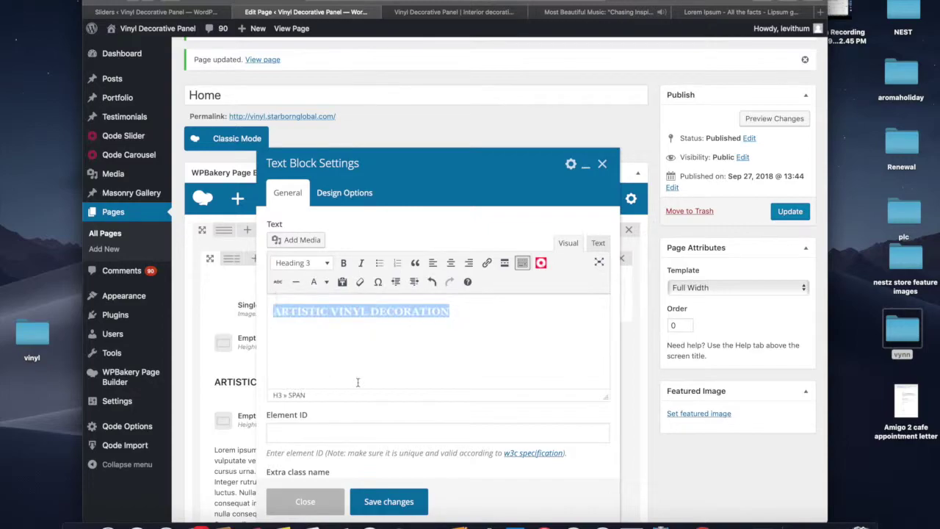
pyautogui.click(389, 501)
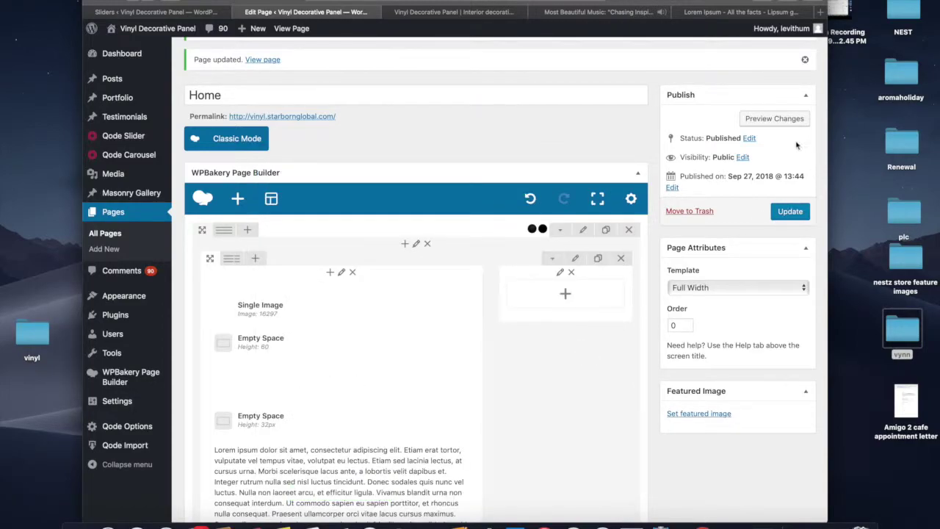
# Step: Examine the heading color and gradient background of the section below the slider in the preview, and return to the page editor
pyautogui.click(459, 14)
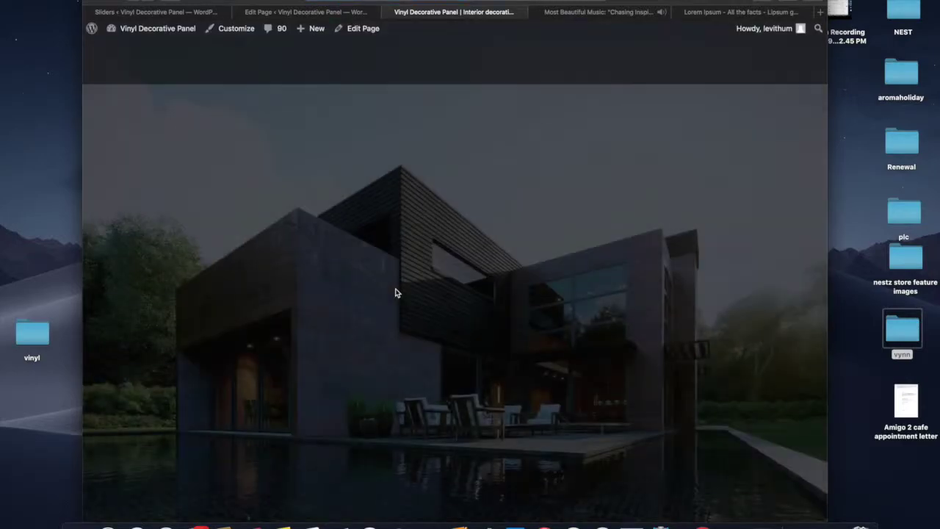
pyautogui.scroll(-5, 395, 293)
pyautogui.scroll(-3, 395, 293)
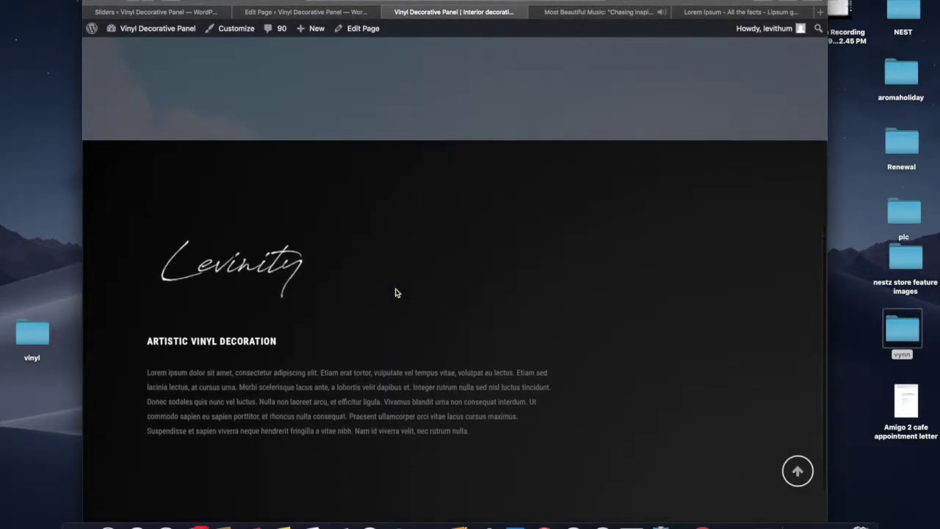
pyautogui.scroll(-2, 395, 293)
pyautogui.scroll(12, 396, 293)
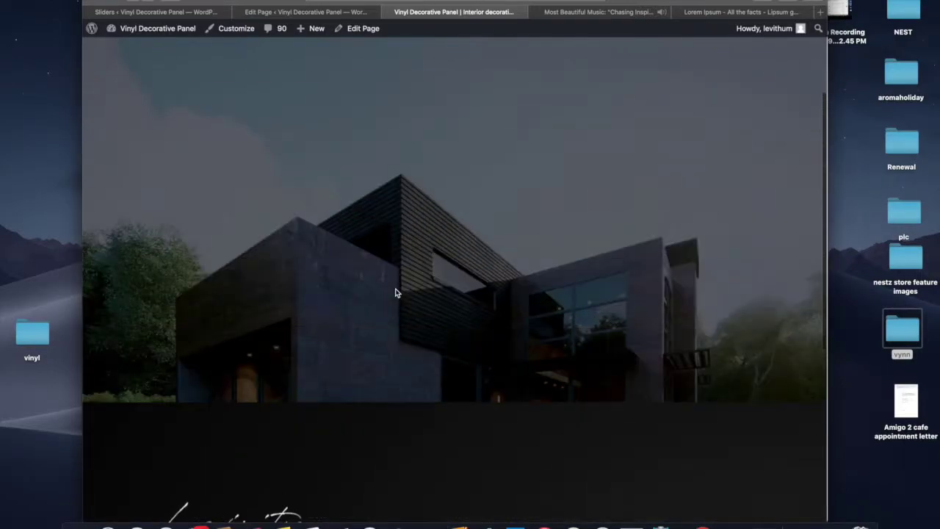
pyautogui.scroll(-8, 395, 293)
pyautogui.scroll(-5, 395, 293)
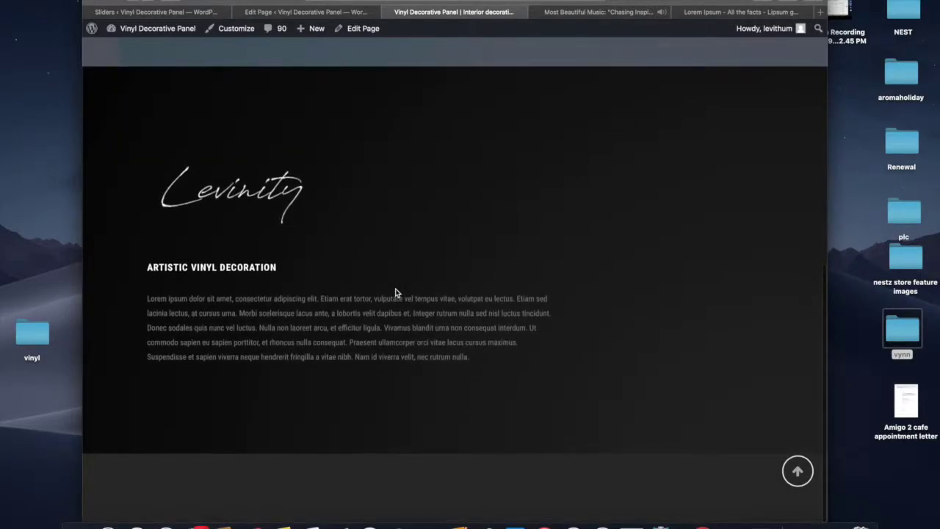
pyautogui.scroll(-1, 395, 293)
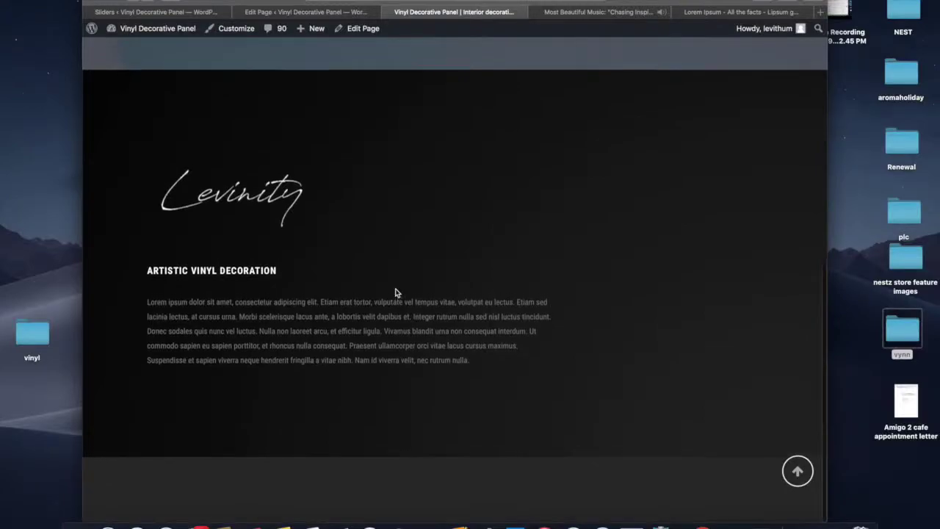
pyautogui.scroll(1, 395, 293)
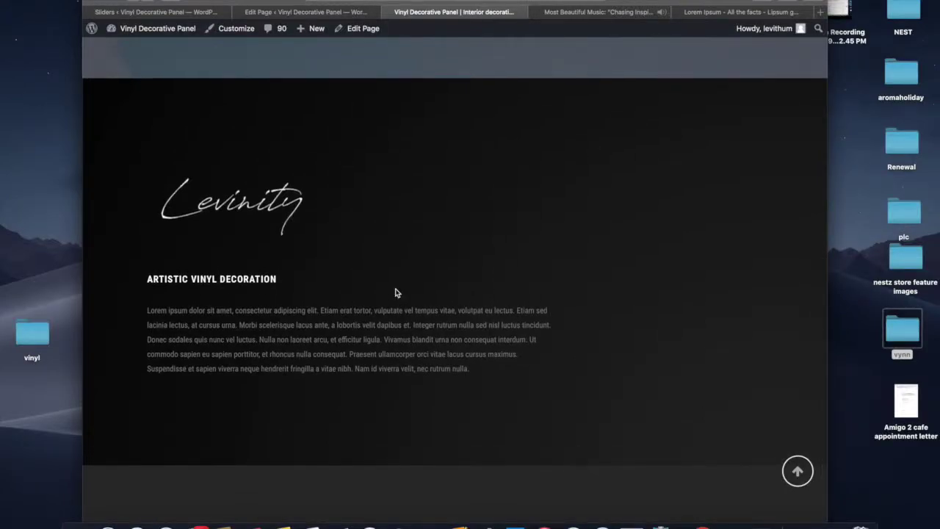
pyautogui.scroll(2, 395, 293)
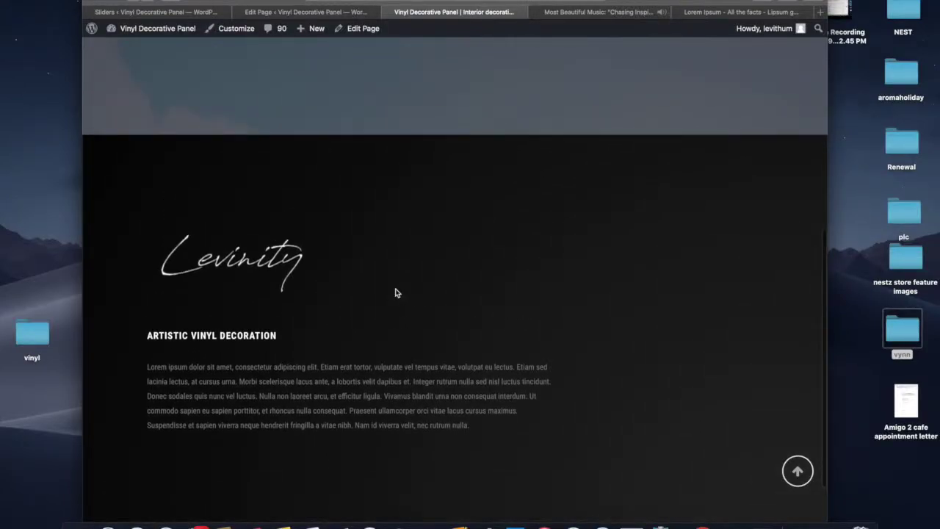
pyautogui.scroll(-1, 395, 293)
pyautogui.scroll(1, 379, 194)
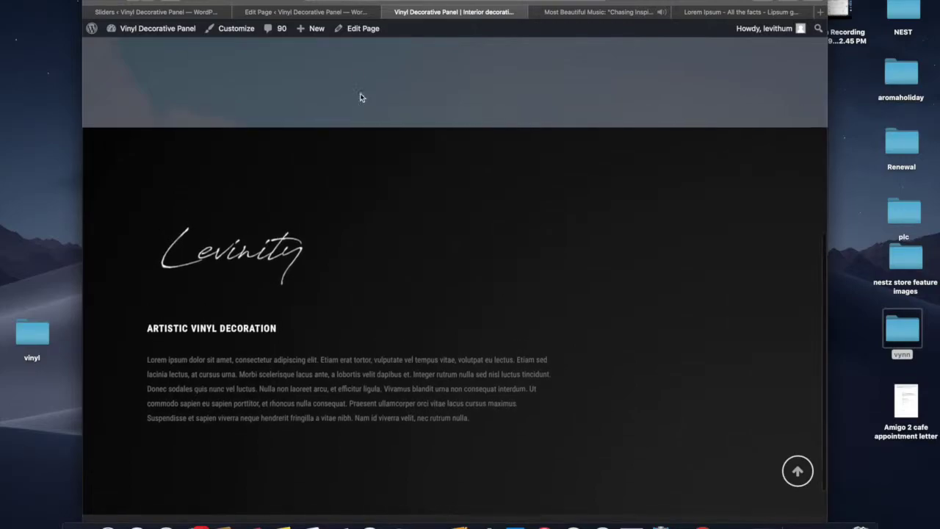
pyautogui.click(348, 19)
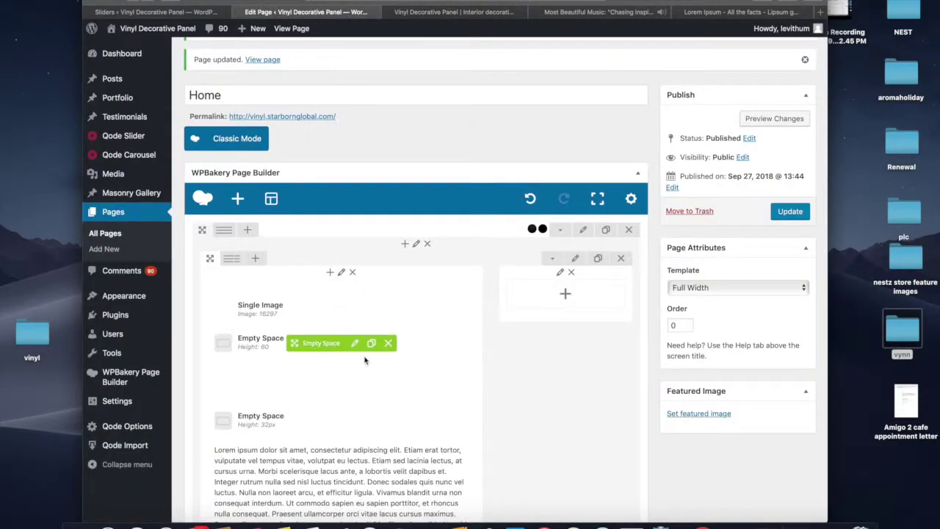
# Step: Add a new row below the gradient section, set its top padding to 180 and save the row settings
pyautogui.scroll(-5, 367, 301)
pyautogui.click(413, 325)
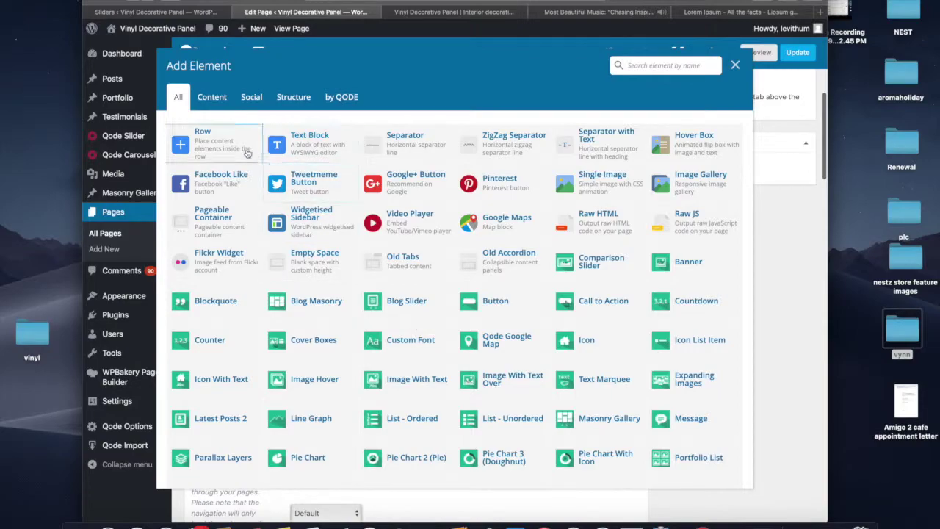
pyautogui.click(247, 151)
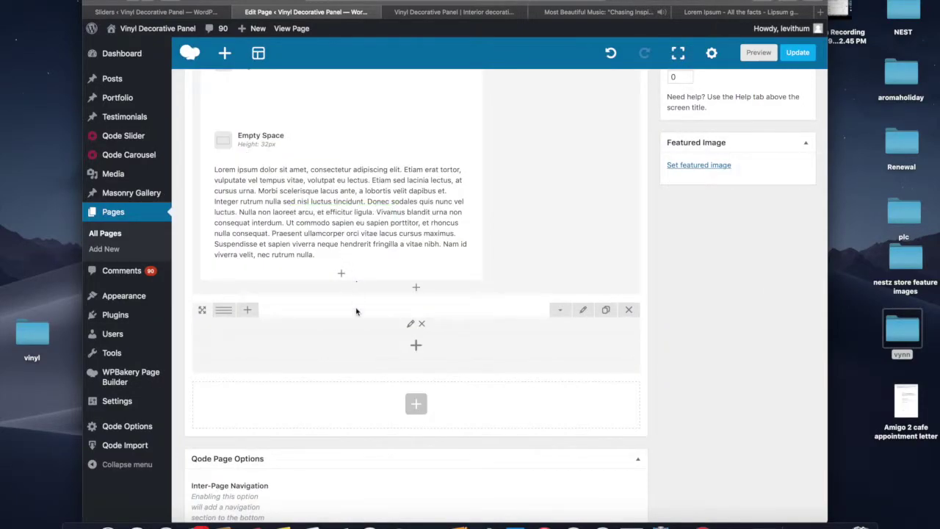
pyautogui.click(582, 310)
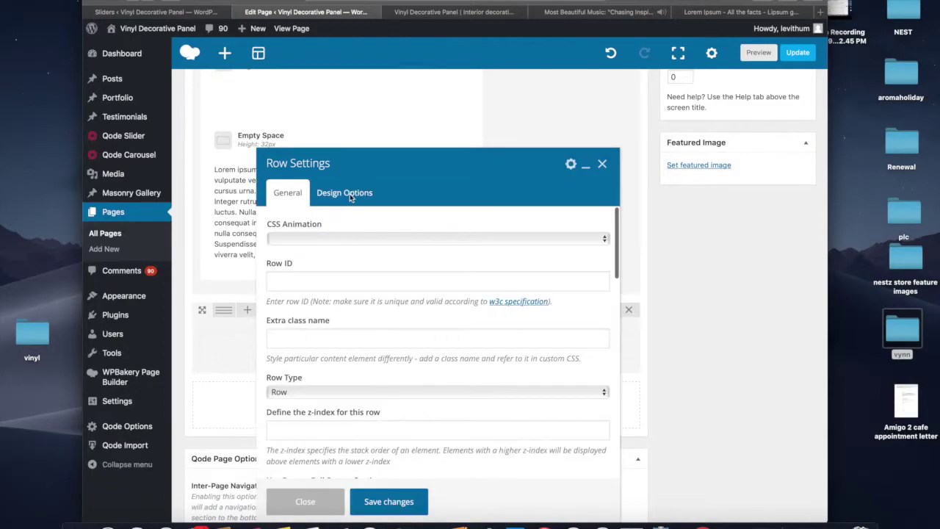
pyautogui.click(351, 205)
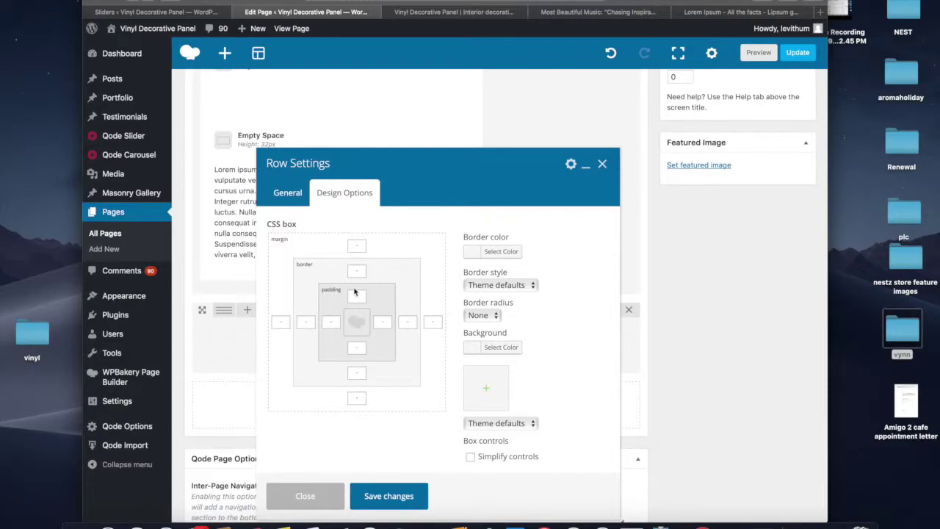
pyautogui.click(356, 293)
pyautogui.write('180')
pyautogui.click(382, 322)
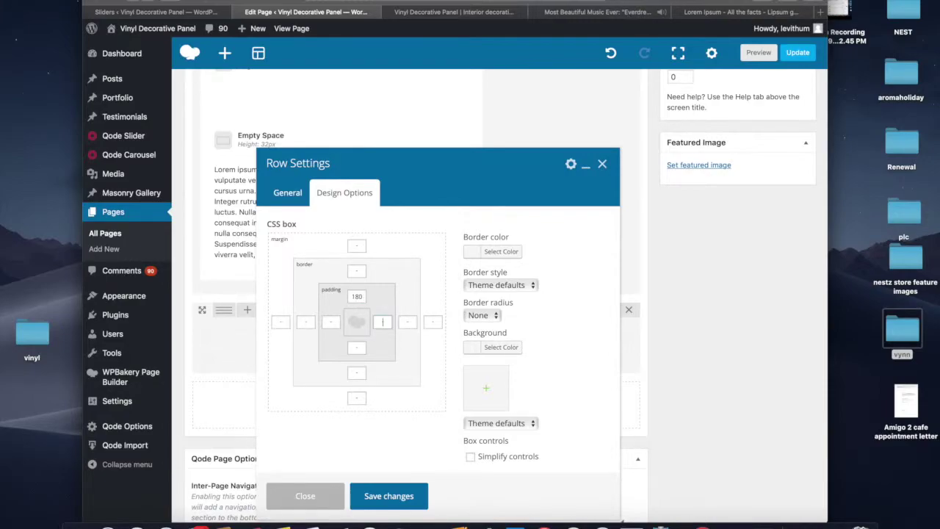
pyautogui.click(376, 496)
# Step: Add an inner row of type In Grid with three equal columns inside the new row
pyautogui.click(413, 346)
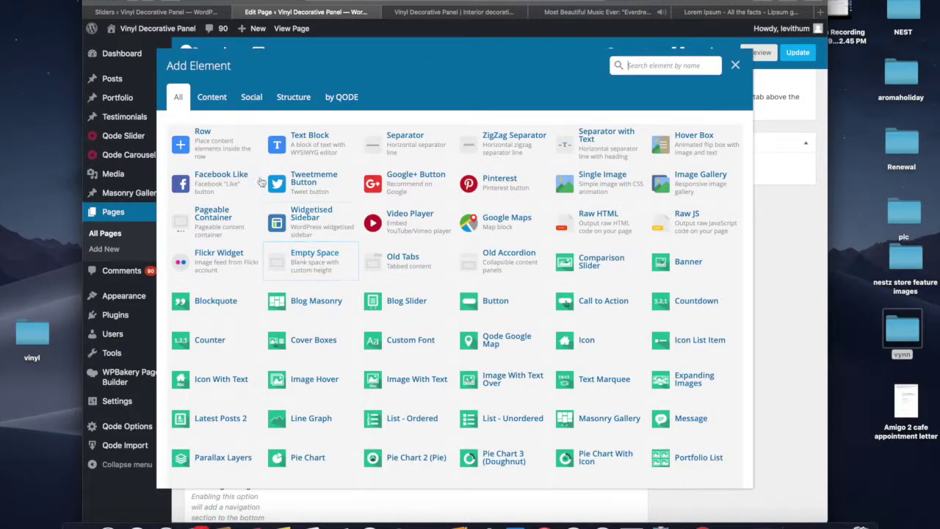
pyautogui.click(241, 154)
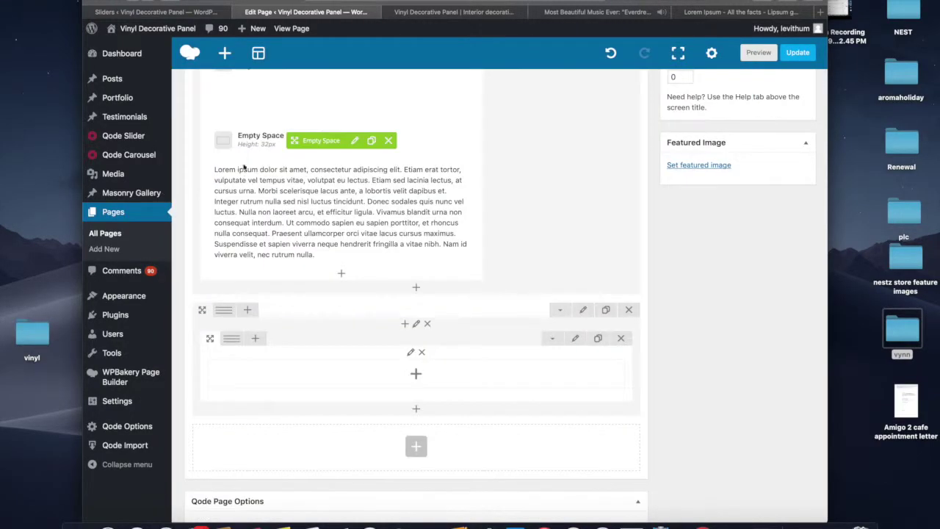
pyautogui.click(576, 339)
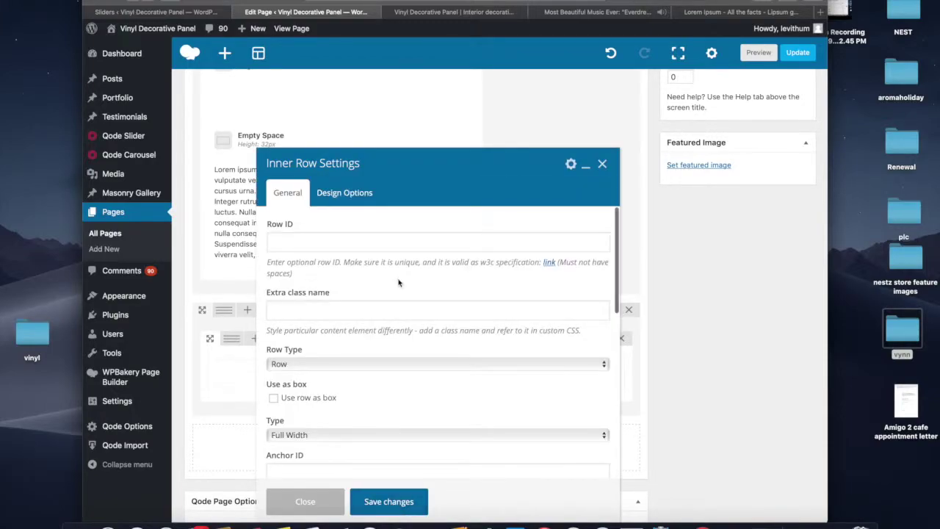
pyautogui.click(326, 435)
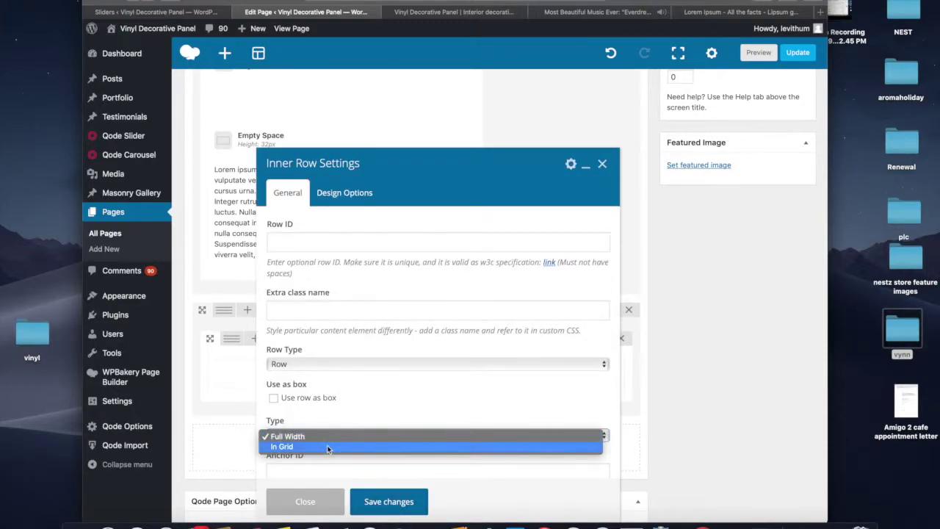
pyautogui.click(337, 448)
pyautogui.click(384, 501)
pyautogui.moveTo(233, 340)
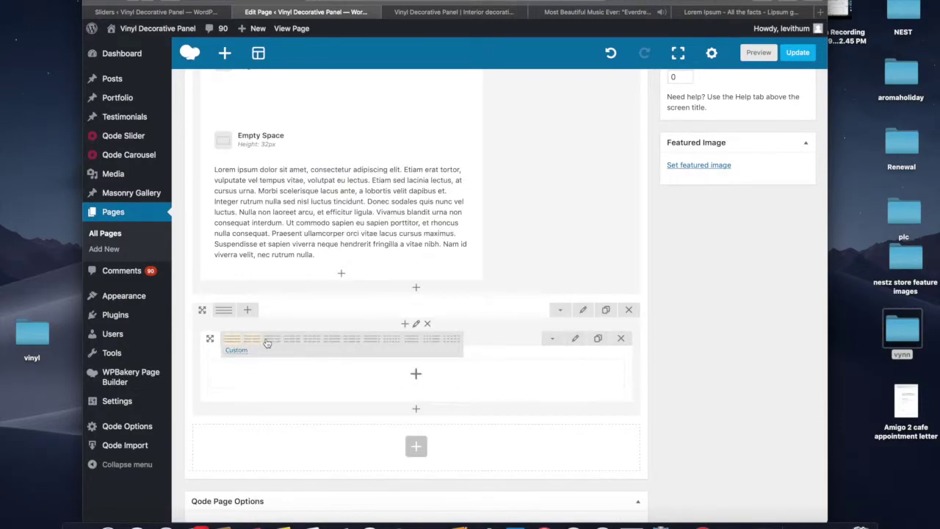
pyautogui.click(296, 343)
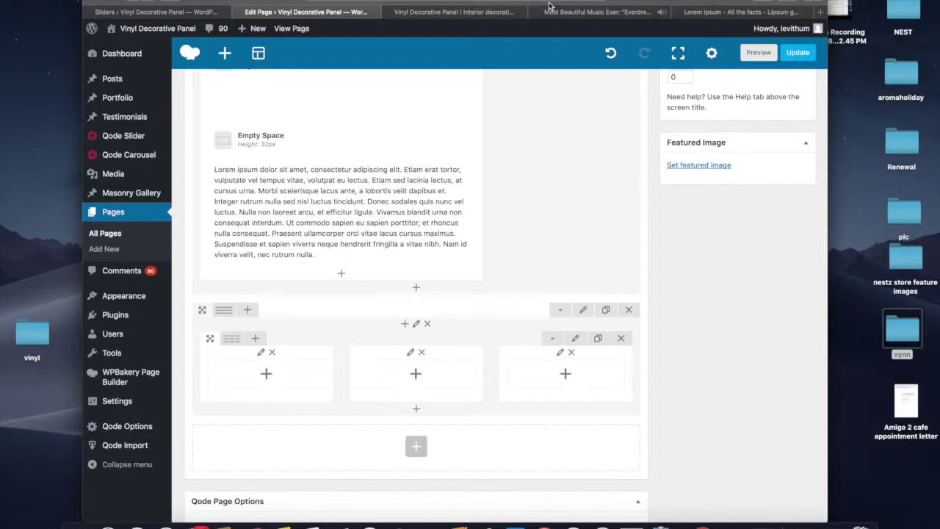
# Step: Add a Single Image element to the inner row's first column with image size large and Center alignment
pyautogui.scroll(-3, 338, 213)
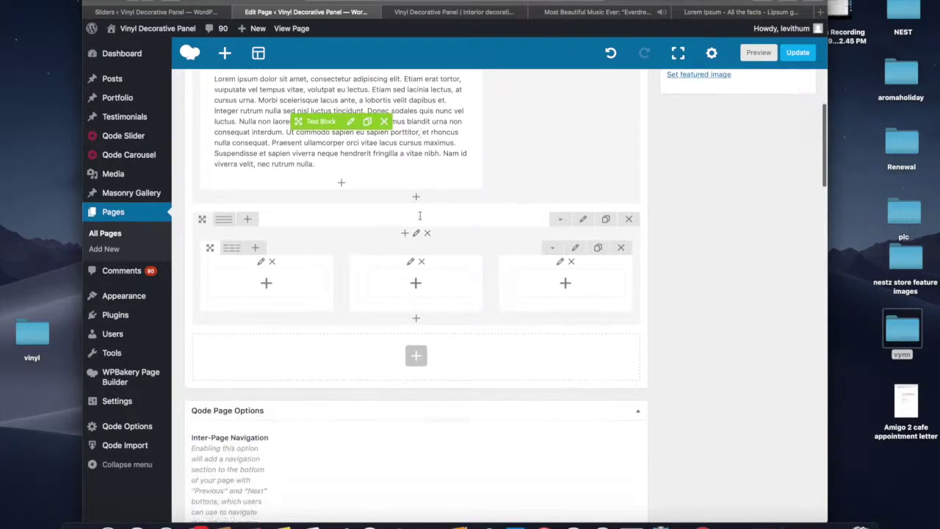
pyautogui.click(263, 282)
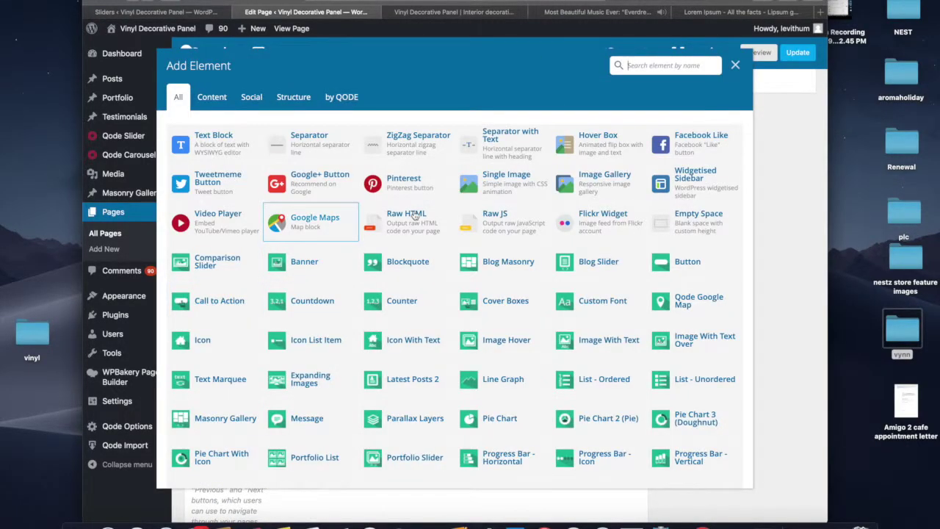
pyautogui.click(505, 181)
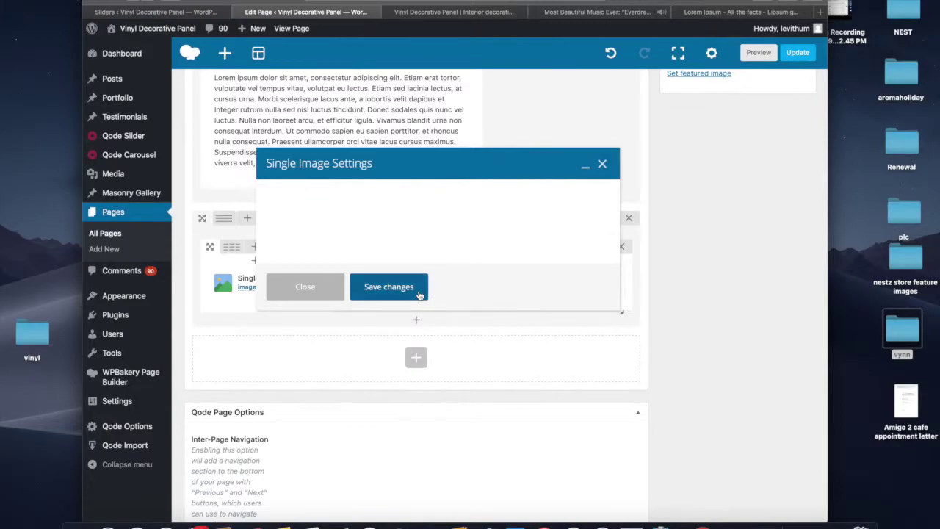
pyautogui.doubleClick(354, 428)
pyautogui.write('large')
pyautogui.scroll(-3, 320, 433)
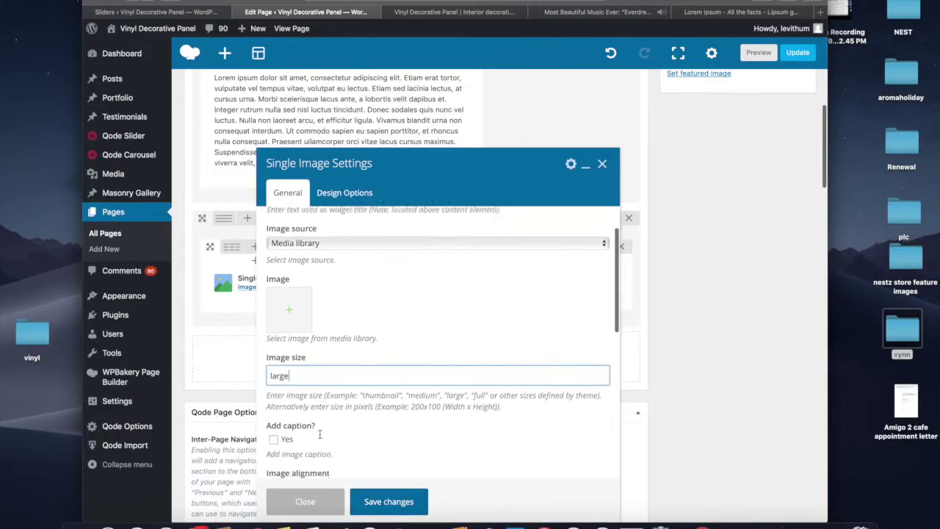
pyautogui.click(320, 449)
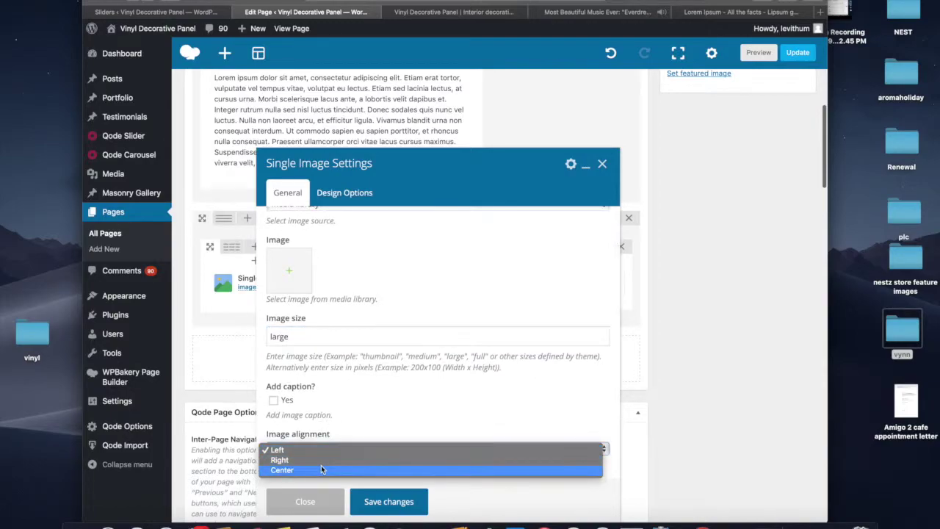
pyautogui.click(321, 465)
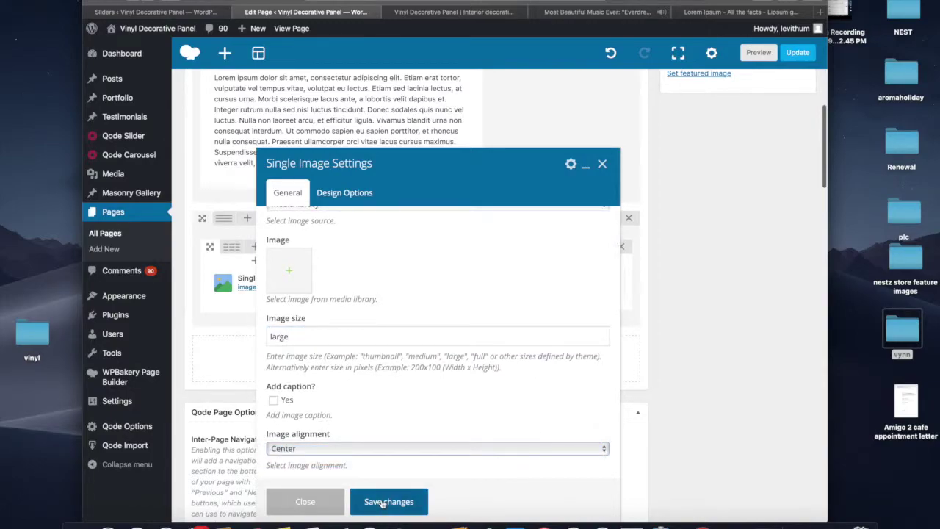
# Step: Open the media library for the image element and examine the vinyl desktop folder's pictures for a suitable panel sample
pyautogui.click(296, 285)
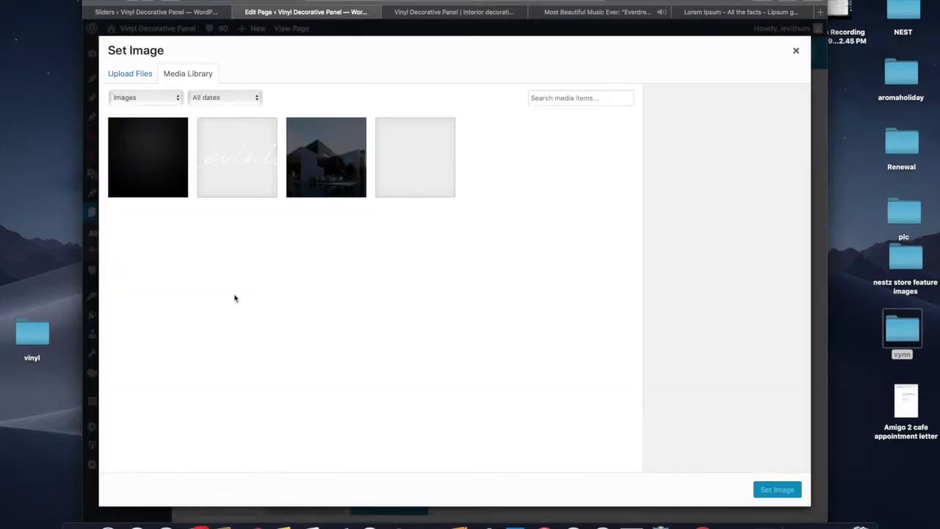
pyautogui.doubleClick(33, 334)
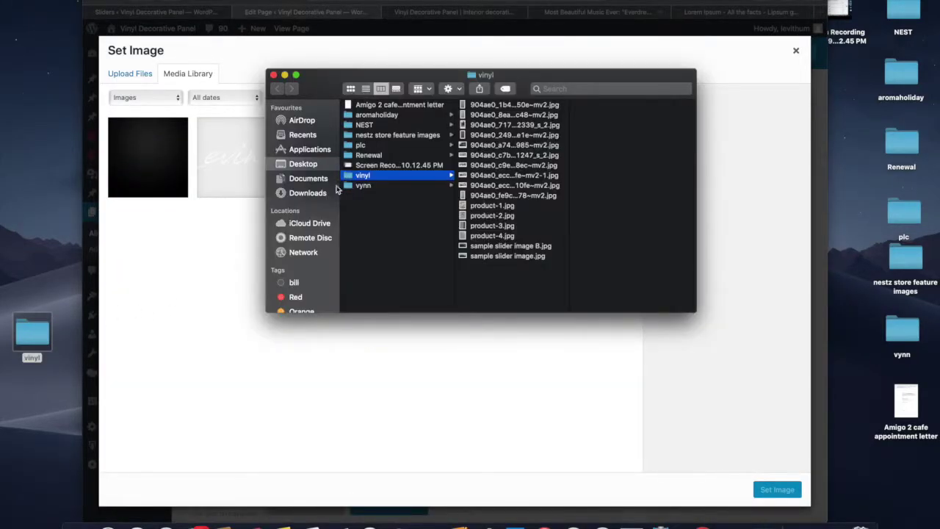
pyautogui.click(495, 196)
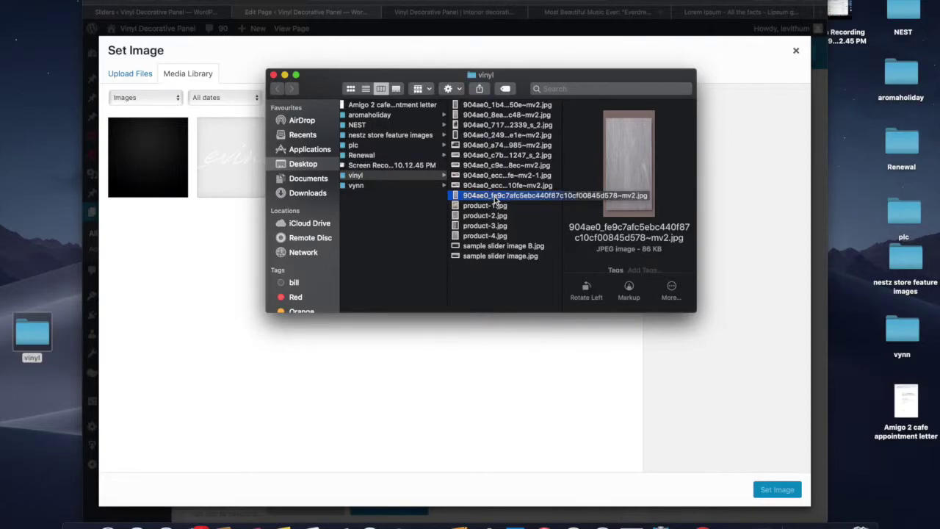
pyautogui.click(494, 207)
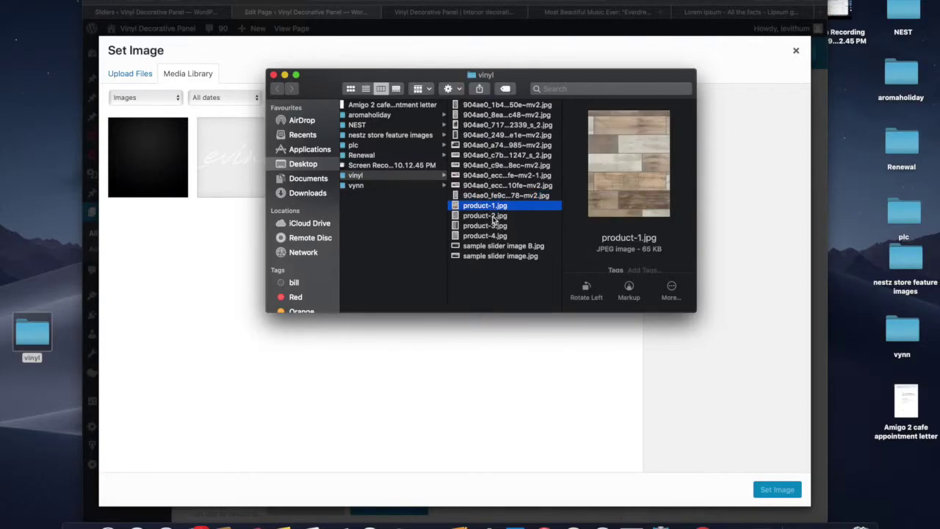
pyautogui.click(494, 216)
pyautogui.click(494, 105)
pyautogui.press('Down')
pyautogui.press('Down')
pyautogui.press('Down')
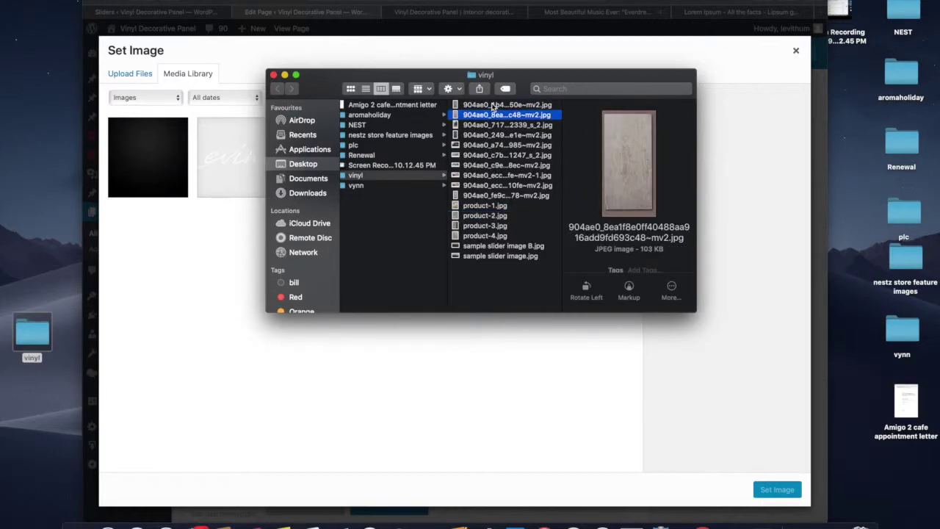
pyautogui.press('Up')
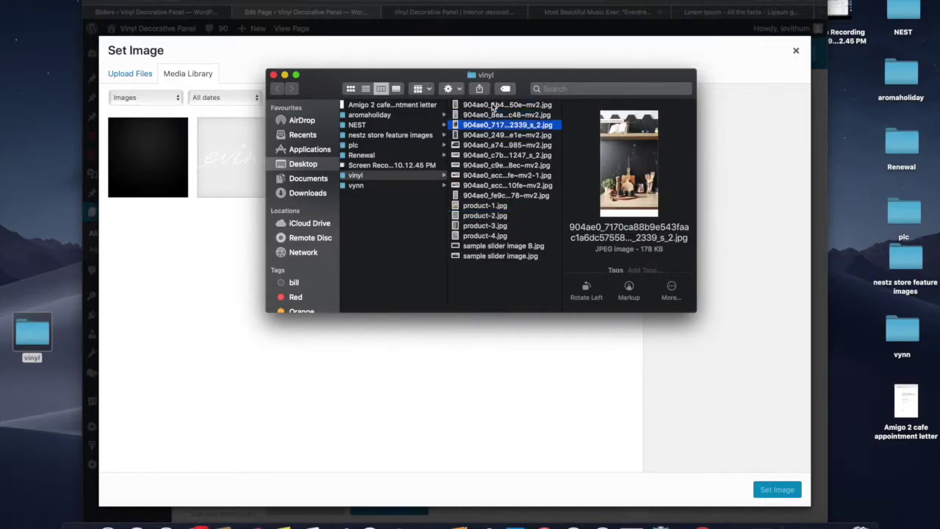
pyautogui.press('space')
pyautogui.press('space')
# Step: Upload 904ae0_1b4d21ea607a4467b5e36a461c1e950e~mv2.jpg from the vinyl folder, set it as the element's image and save the element
pyautogui.click(491, 105)
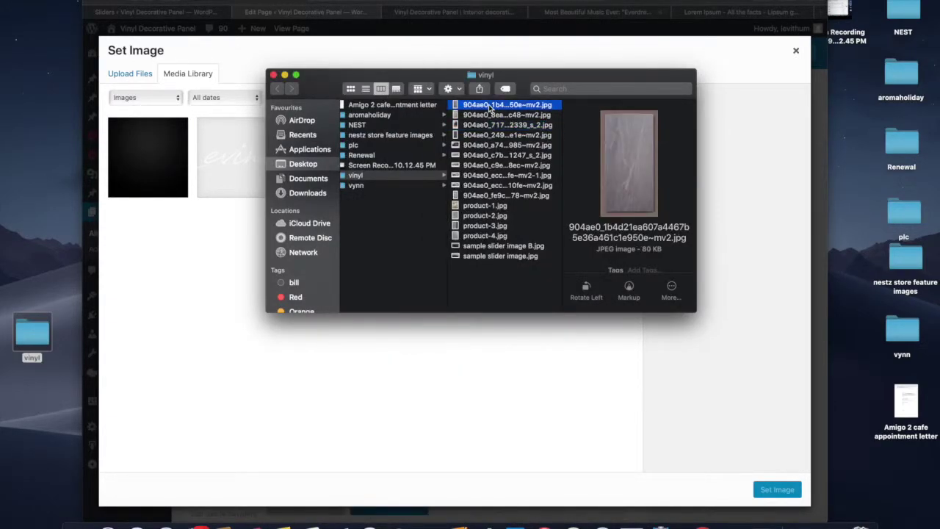
pyautogui.moveTo(490, 105); pyautogui.dragTo(194, 307)
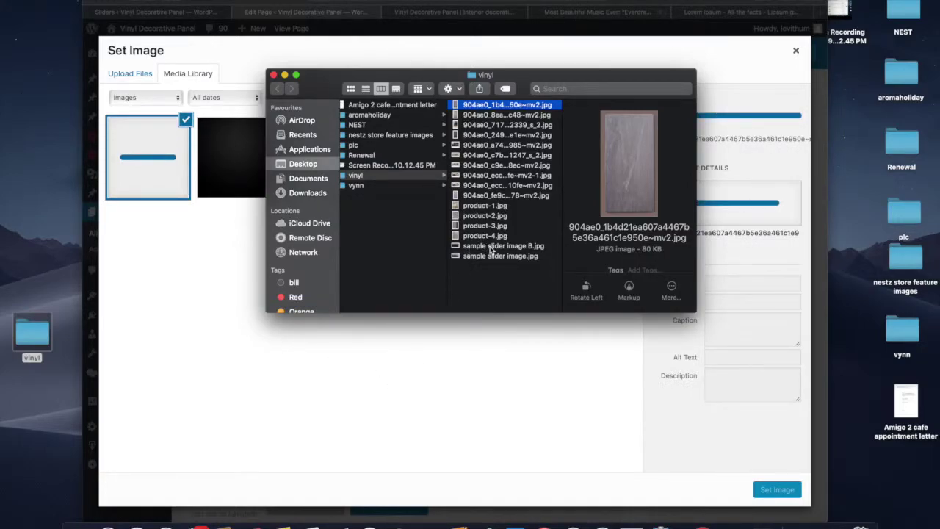
pyautogui.click(770, 493)
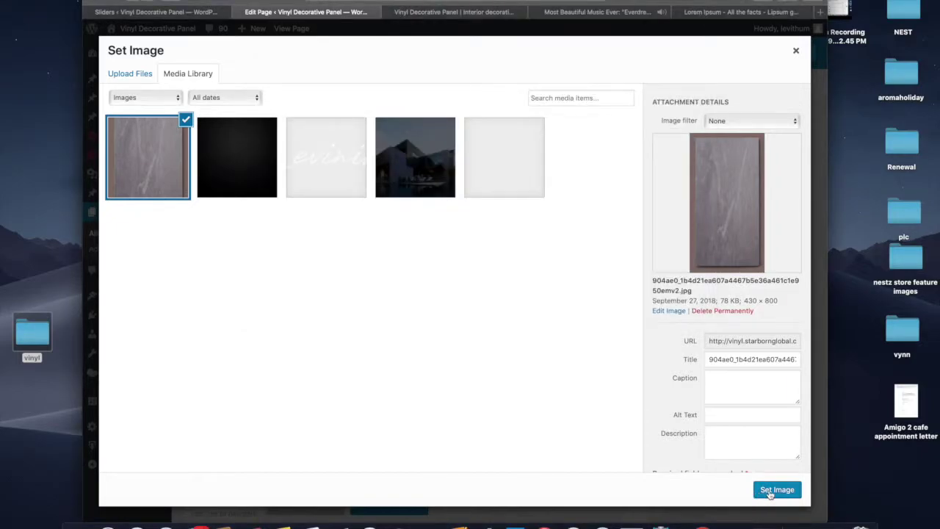
pyautogui.click(770, 492)
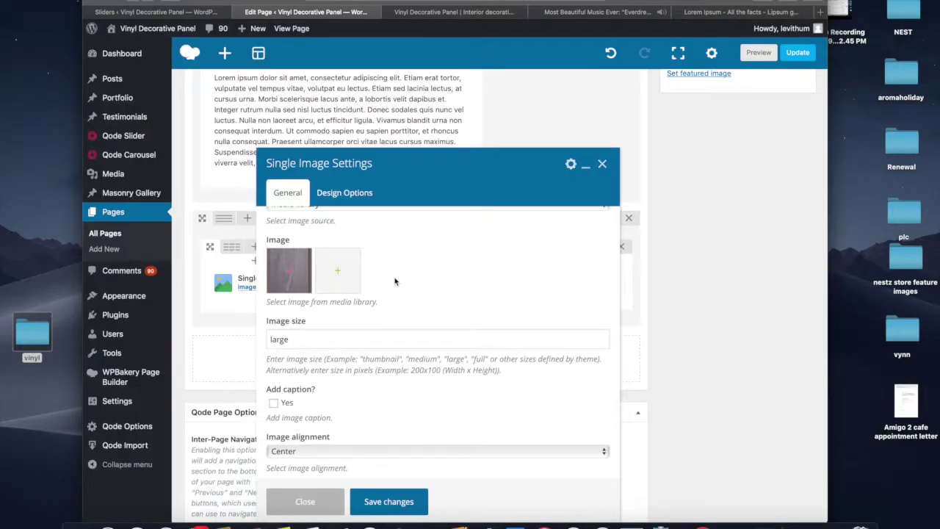
pyautogui.click(387, 501)
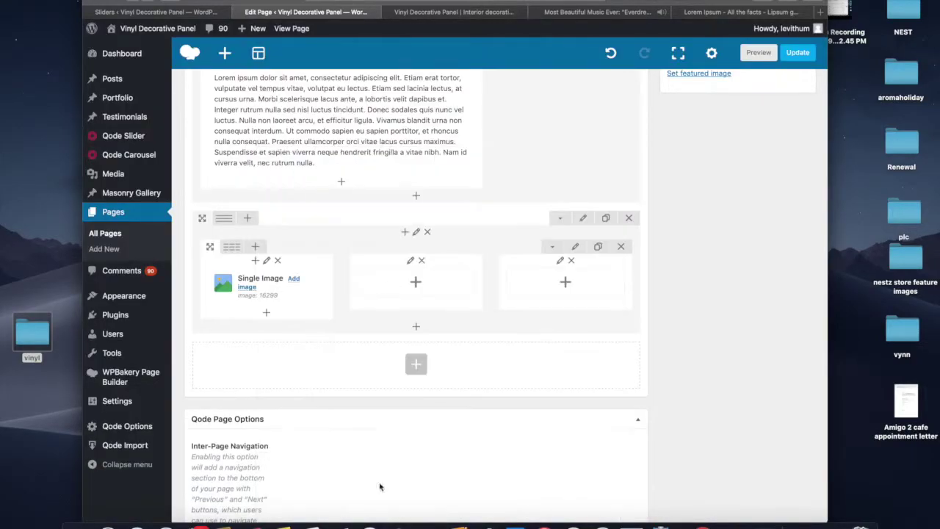
# Step: Add an Empty Space element with a height of 32px below the image in the first column
pyautogui.click(267, 306)
pyautogui.write('spac')
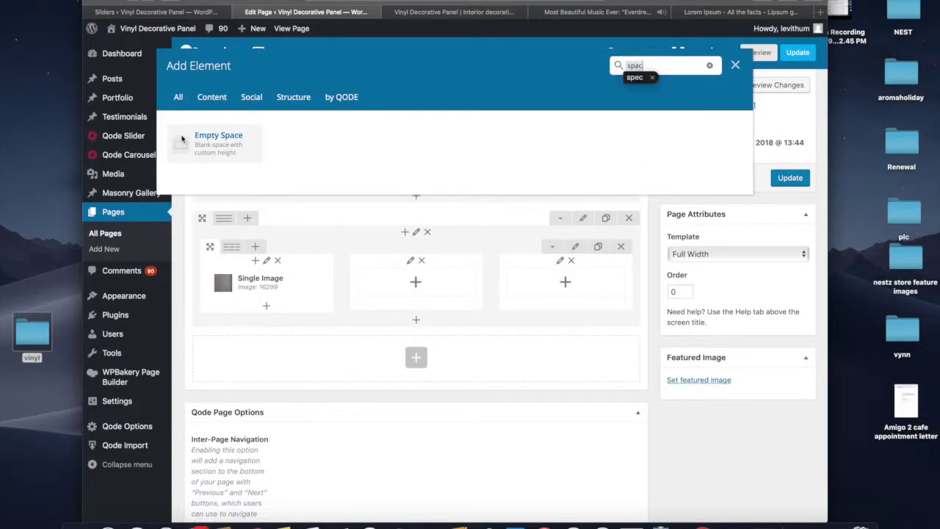
pyautogui.click(206, 141)
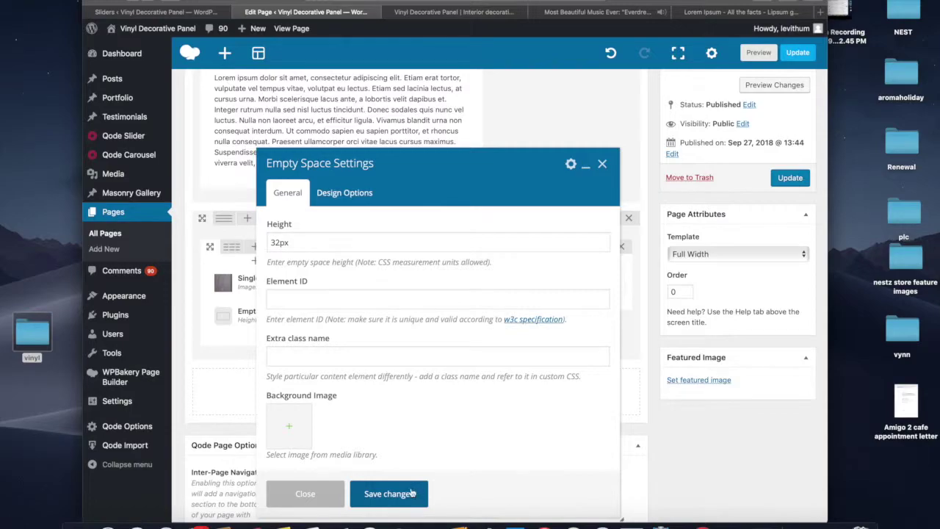
pyautogui.click(423, 495)
# Step: Add a Text Block reading VINYL SAMPLE below the empty space in the first column, formatted as Heading 4, and save it
pyautogui.click(269, 336)
pyautogui.write('text')
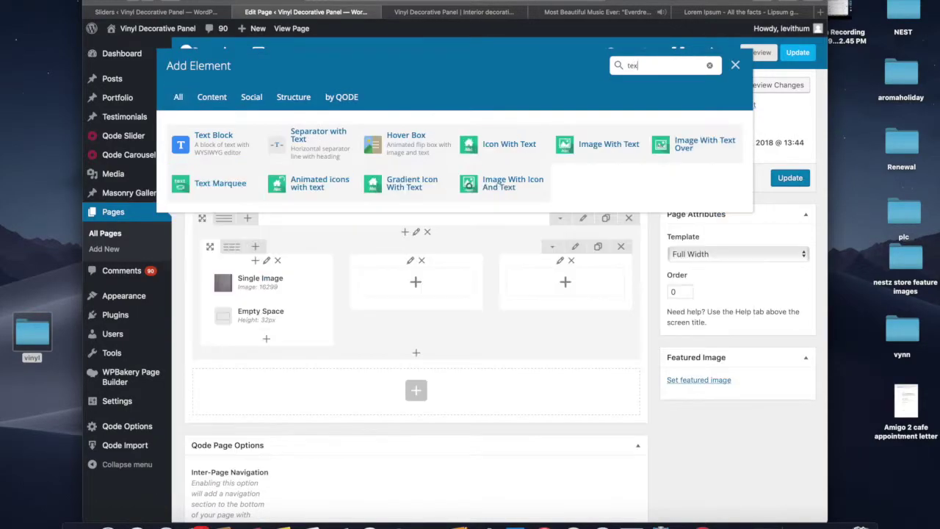
pyautogui.click(218, 150)
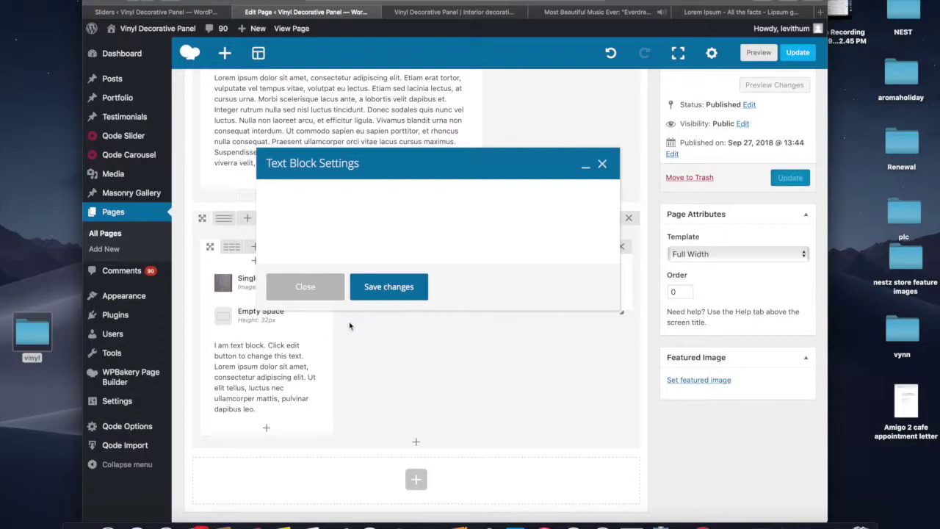
pyautogui.hotkey('ctrl', 'a')
pyautogui.write('V')
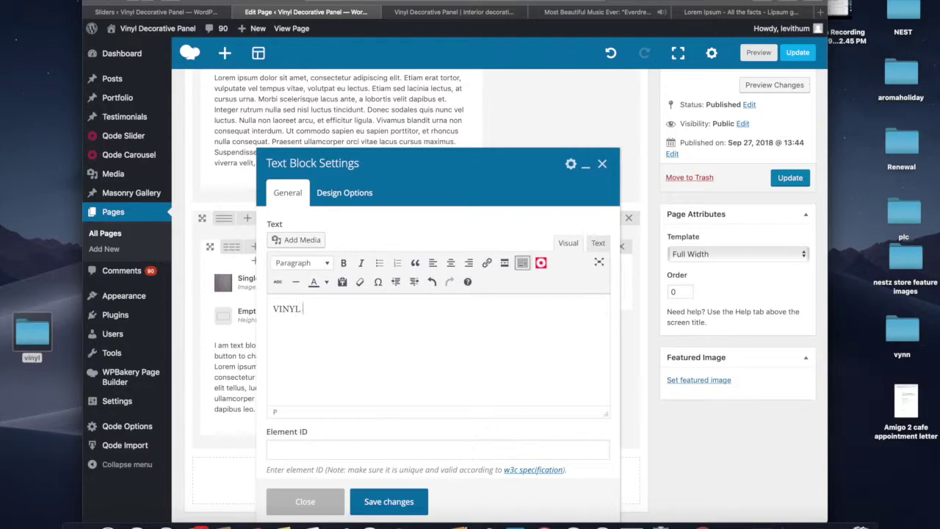
pyautogui.write('INYL SAMPLE')
pyautogui.hotkey('ctrl', 'a')
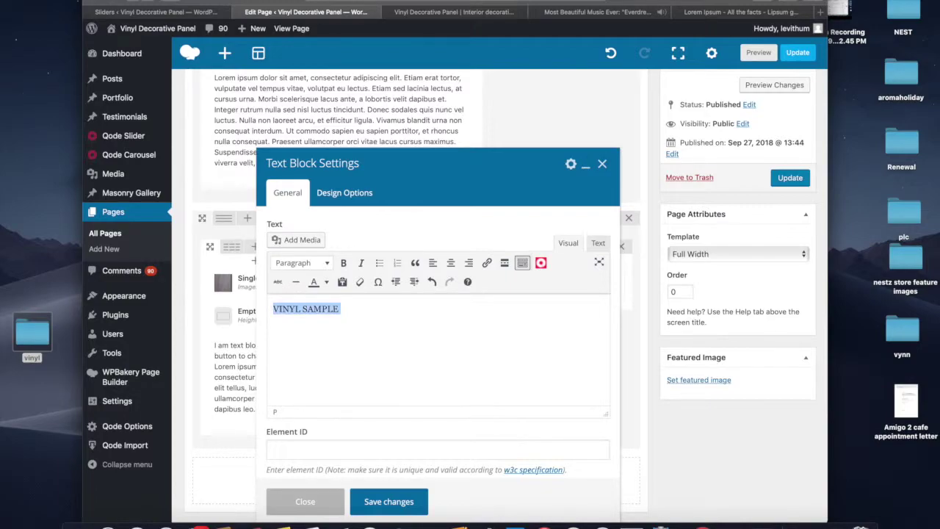
pyautogui.hotkey('ctrl', 'alt', '4')
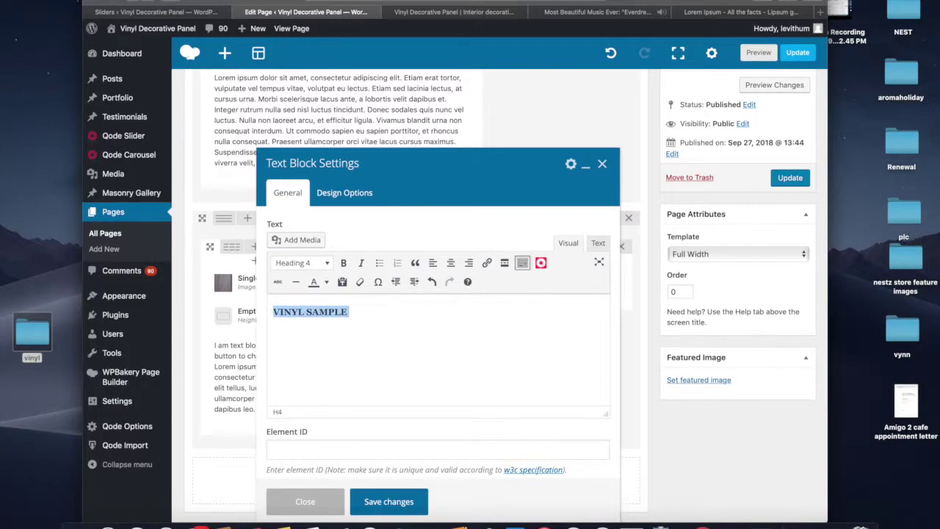
pyautogui.click(404, 504)
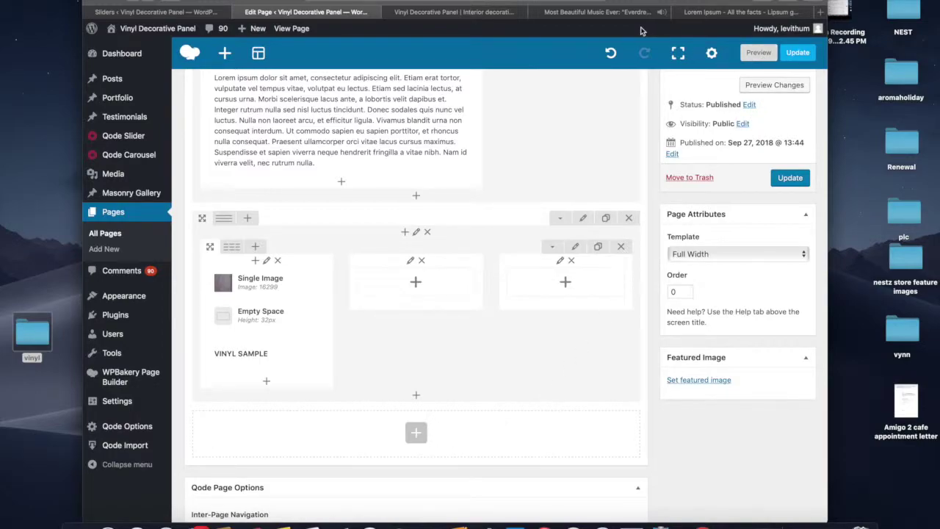
# Step: View the site's home page and examine the sample image and its heading below the dark section
pyautogui.click(479, 15)
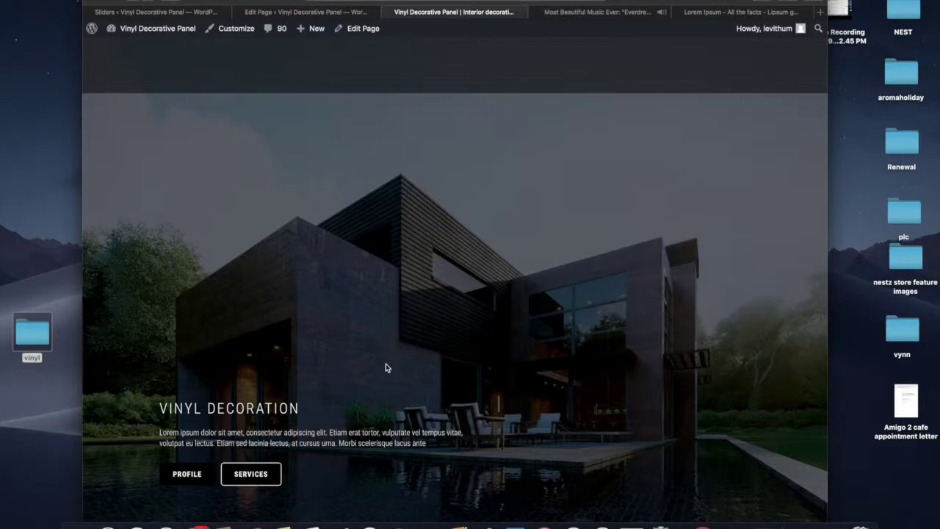
pyautogui.scroll(-10, 386, 368)
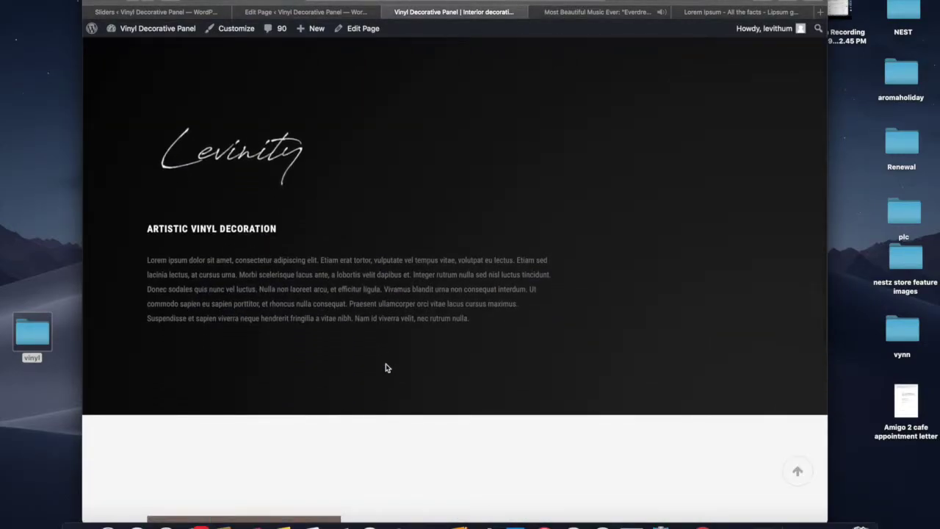
pyautogui.scroll(-6, 387, 368)
pyautogui.scroll(-1, 386, 368)
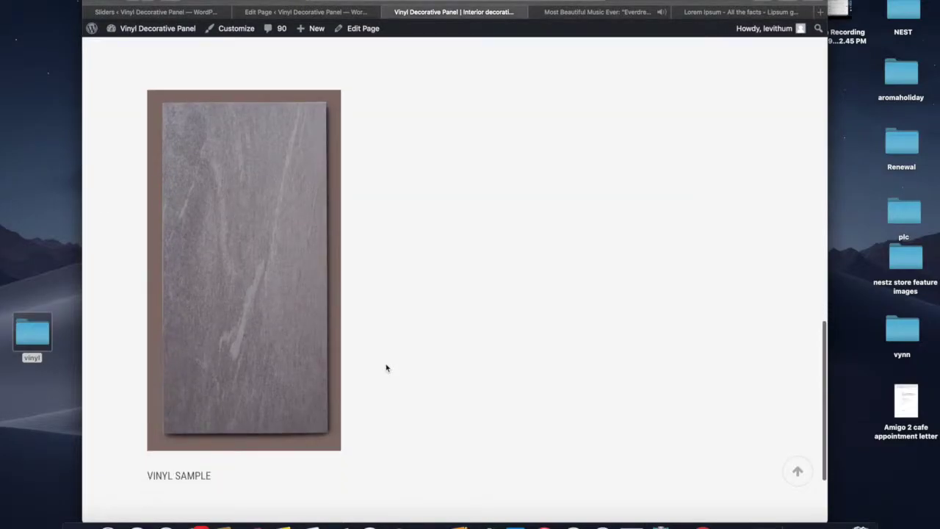
pyautogui.scroll(1, 386, 367)
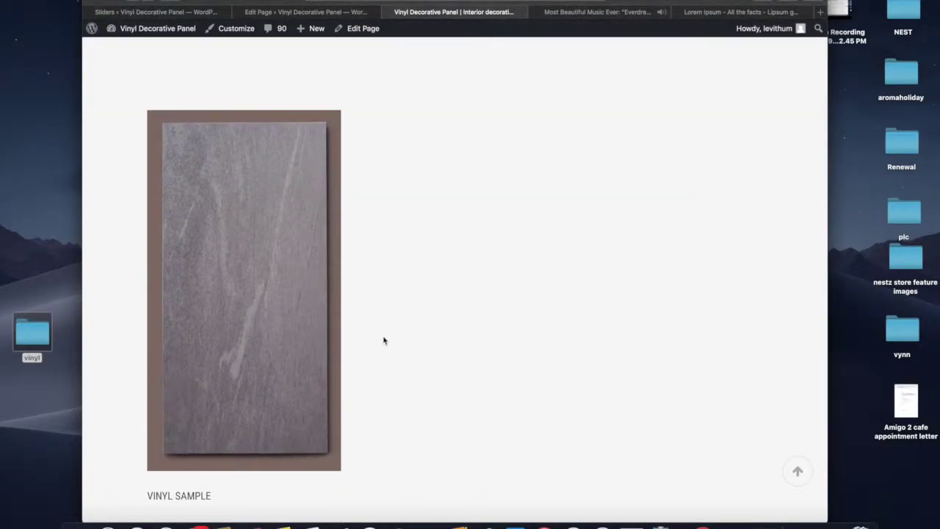
# Step: Return to the page editor, set the first column's Single Image size to medium and save the element
pyautogui.click(315, 16)
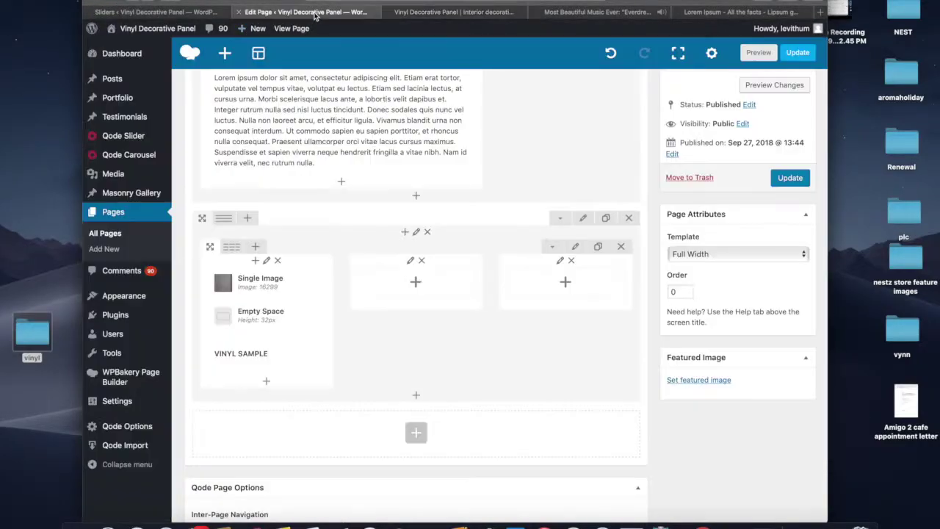
pyautogui.click(281, 284)
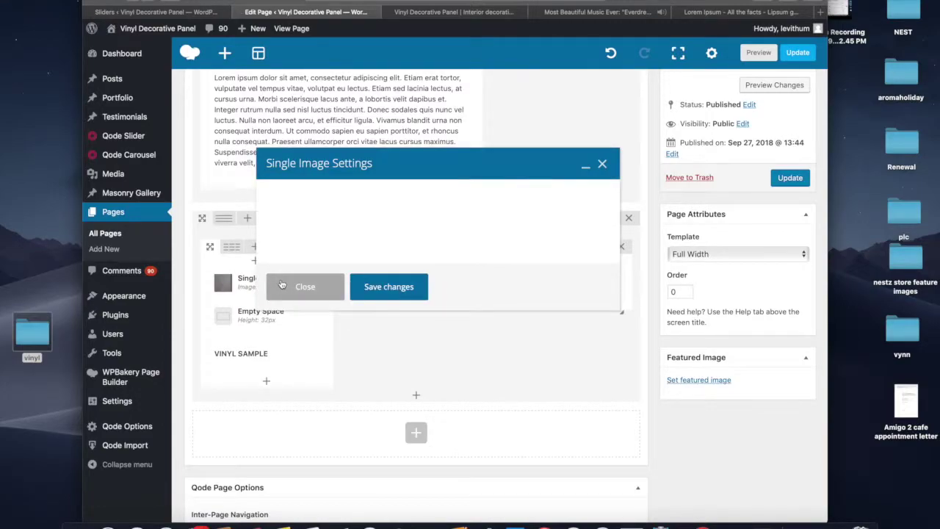
pyautogui.doubleClick(300, 429)
pyautogui.write('medium')
pyautogui.click(391, 506)
# Step: Preview the page to check the resized sample image against its heading
pyautogui.click(759, 53)
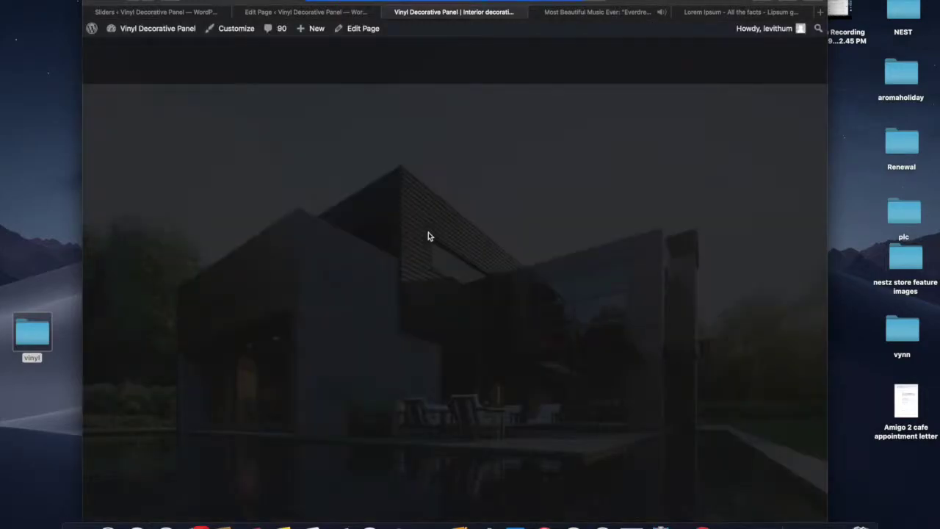
pyautogui.scroll(-5, 414, 327)
pyautogui.scroll(-5, 414, 329)
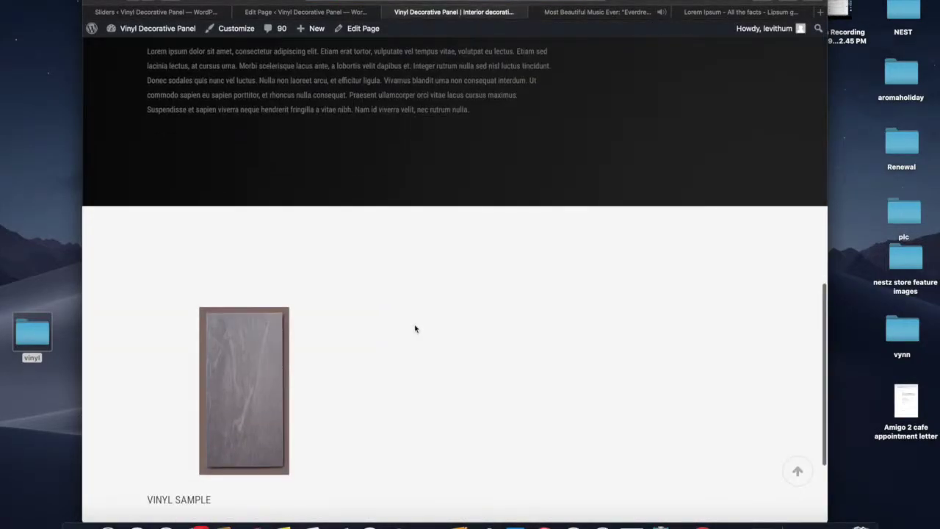
# Step: Back in the page editor, change the VINYL SAMPLE text block to Heading 5 with center alignment and save it
pyautogui.click(317, 13)
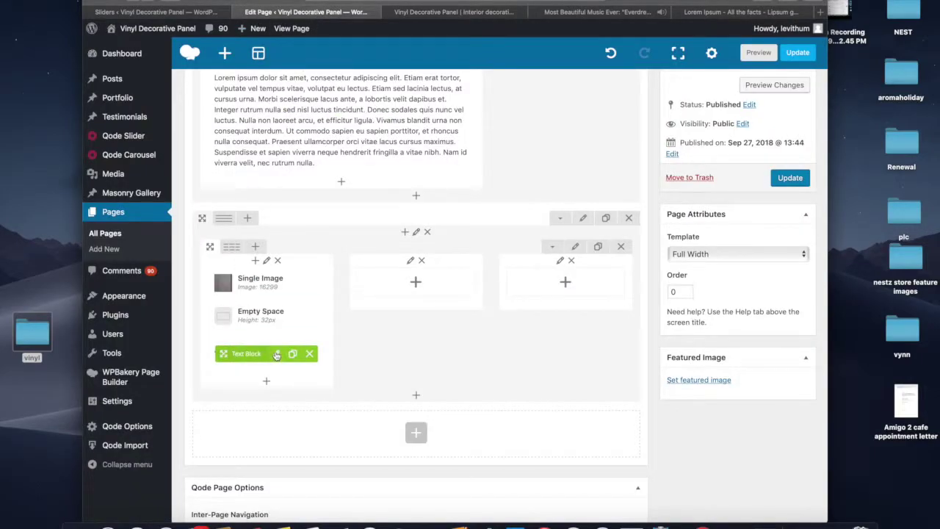
pyautogui.click(276, 354)
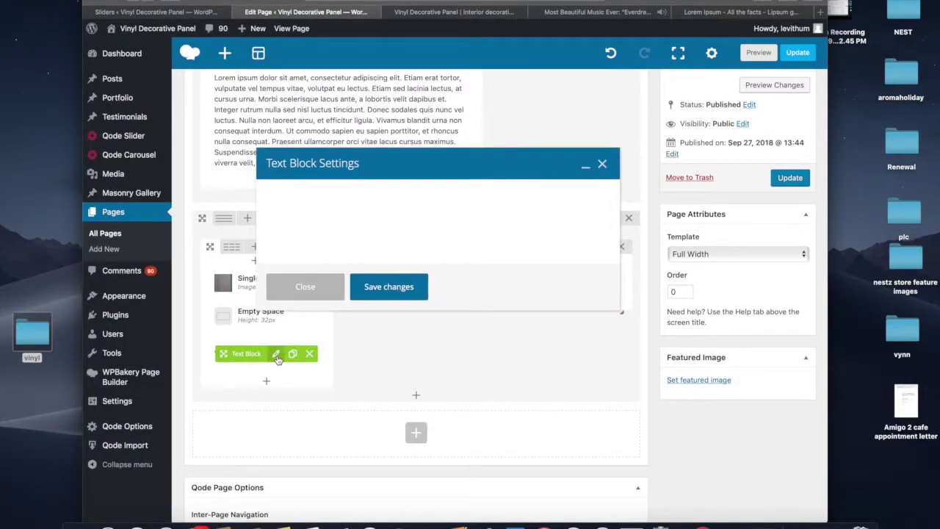
pyautogui.tripleClick(334, 313)
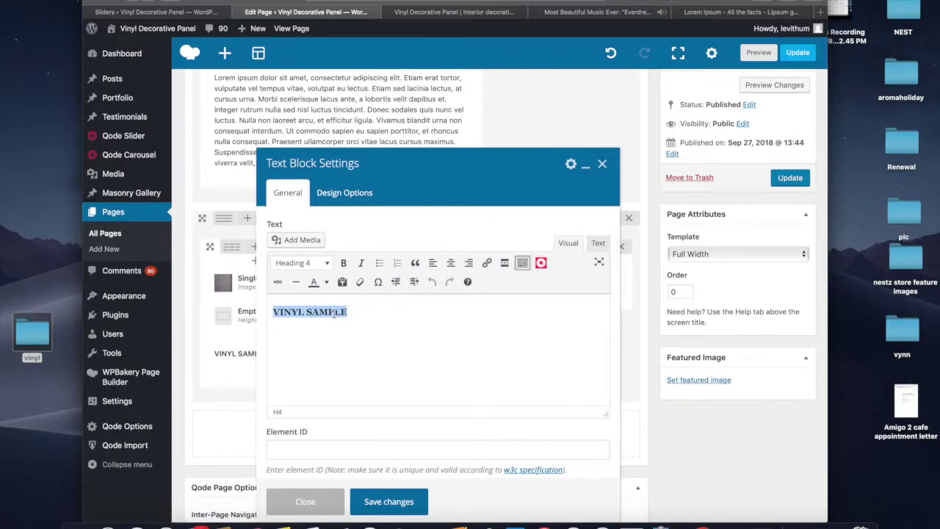
pyautogui.hotkey('ctrl', 'alt', '5')
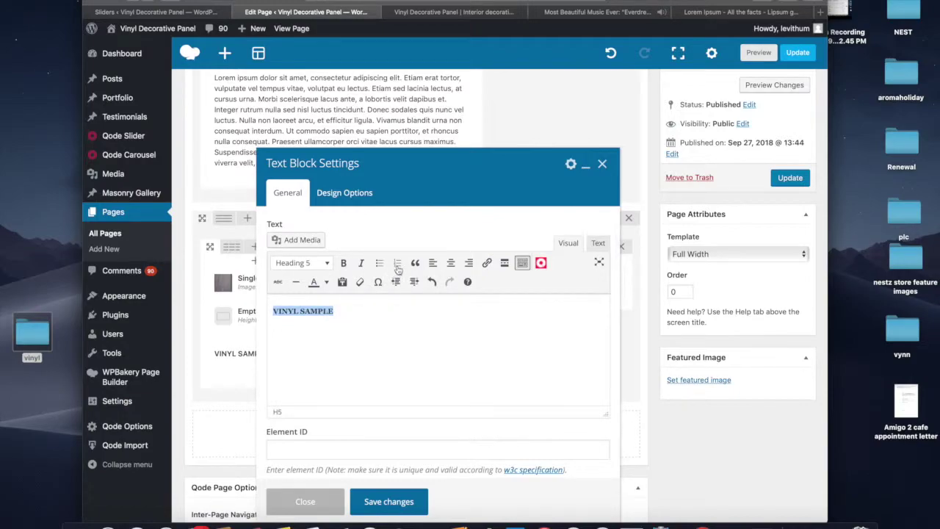
pyautogui.click(451, 263)
pyautogui.click(387, 502)
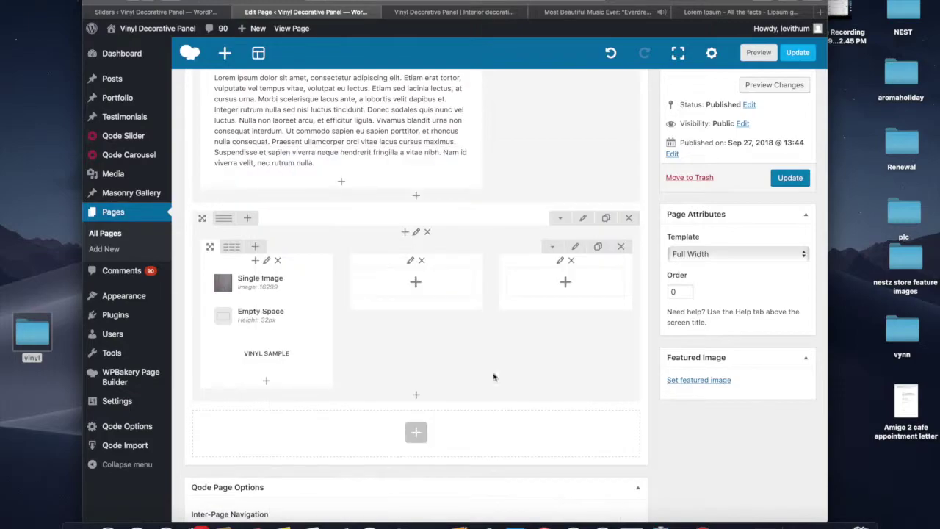
# Step: Preview the page changes, examine the sample image, centered heading and surrounding spacing, and return to the page editor
pyautogui.click(756, 86)
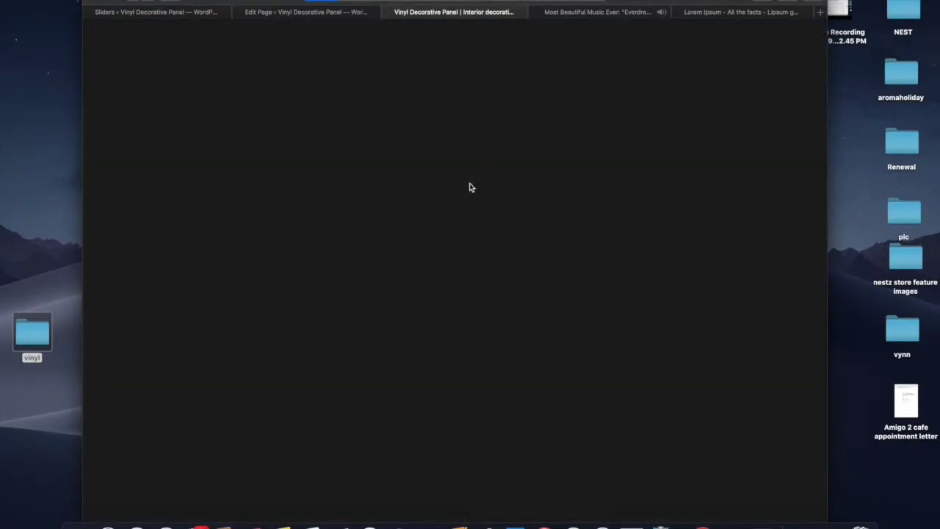
pyautogui.scroll(-10, 398, 307)
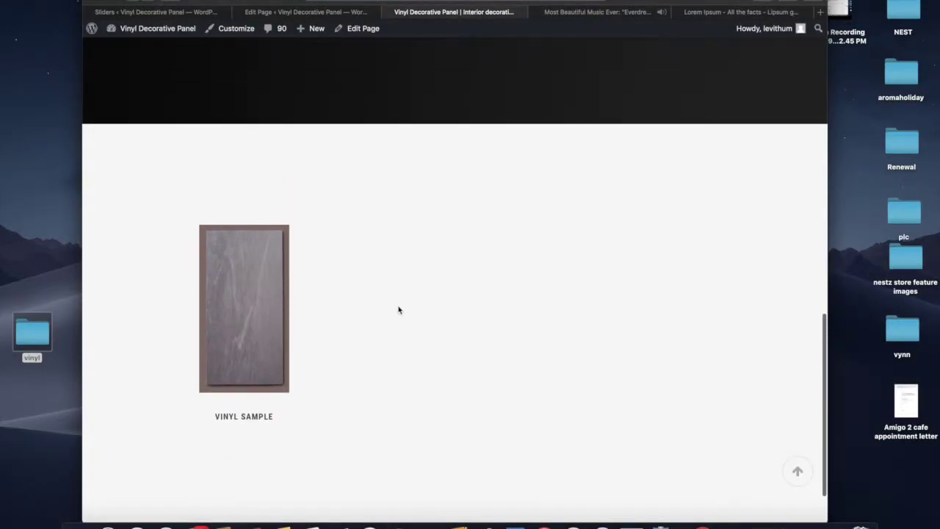
pyautogui.scroll(1, 398, 309)
pyautogui.scroll(3, 398, 309)
pyautogui.scroll(-4, 398, 309)
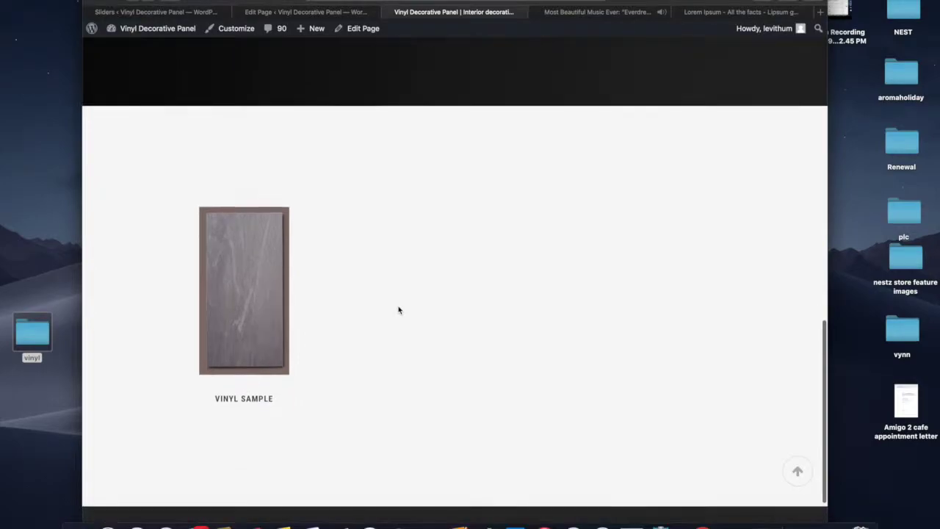
pyautogui.scroll(1, 399, 309)
pyautogui.scroll(-3, 398, 310)
pyautogui.scroll(5, 398, 309)
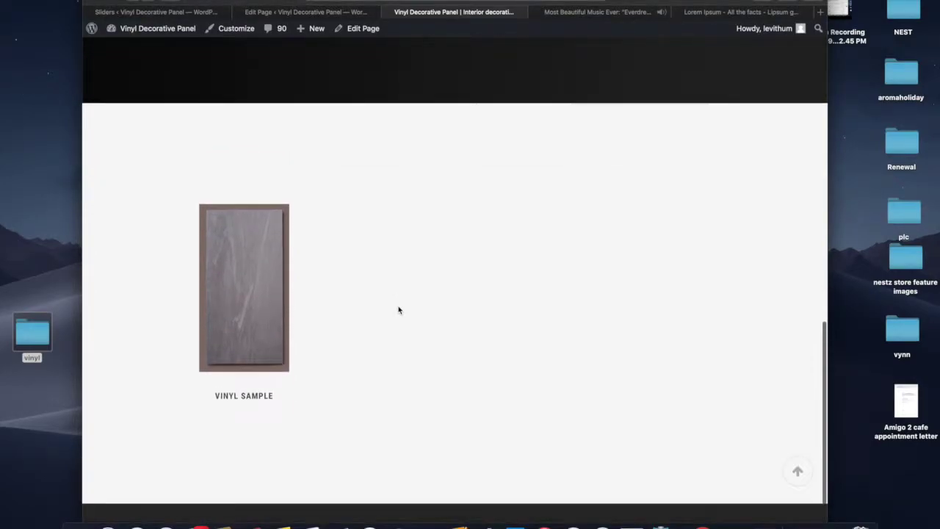
pyautogui.scroll(-5, 398, 309)
pyautogui.scroll(1, 398, 309)
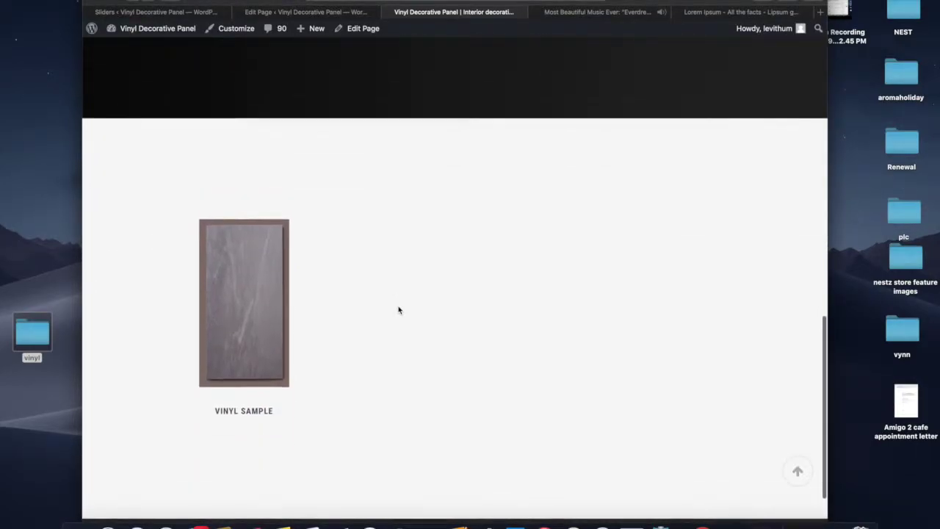
pyautogui.click(344, 14)
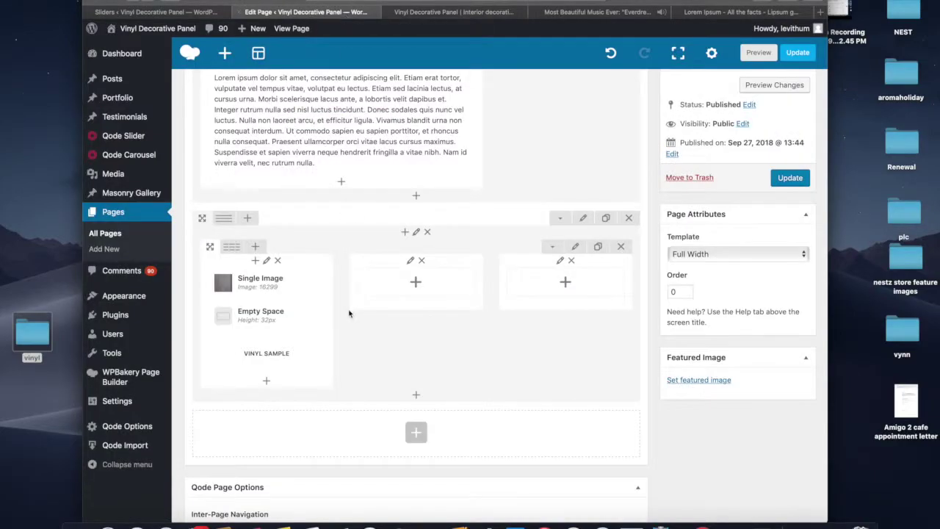
# Step: Duplicate the Single Image and Empty Space elements of the first column and place copies in the second and third columns
pyautogui.moveTo(299, 287)
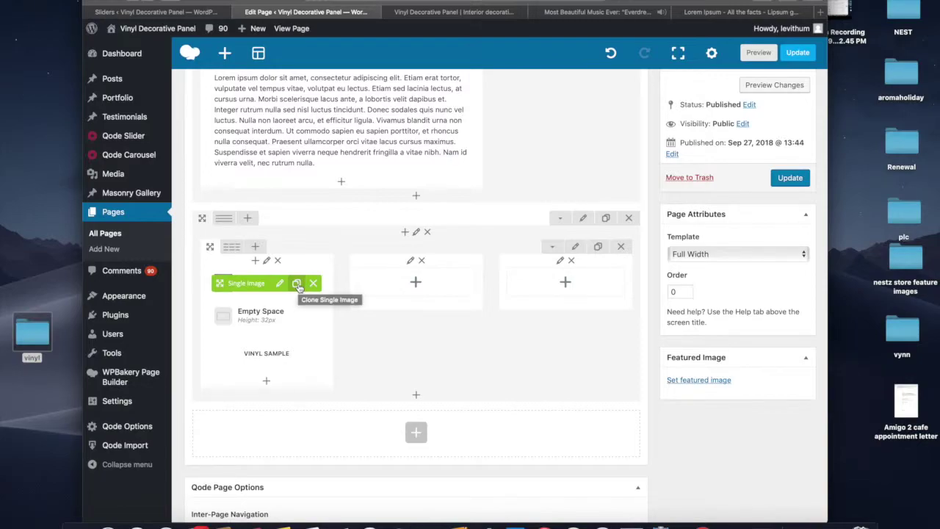
pyautogui.click(298, 286)
pyautogui.click(297, 286)
pyautogui.moveTo(300, 312)
pyautogui.mouseDown()
pyautogui.moveTo(367, 291)
pyautogui.moveTo(373, 308)
pyautogui.moveTo(221, 315)
pyautogui.moveTo(567, 314)
pyautogui.mouseUp()
pyautogui.doubleClick(297, 315)
pyautogui.moveTo(257, 353); pyautogui.dragTo(399, 327)
pyautogui.moveTo(251, 348); pyautogui.dragTo(543, 317)
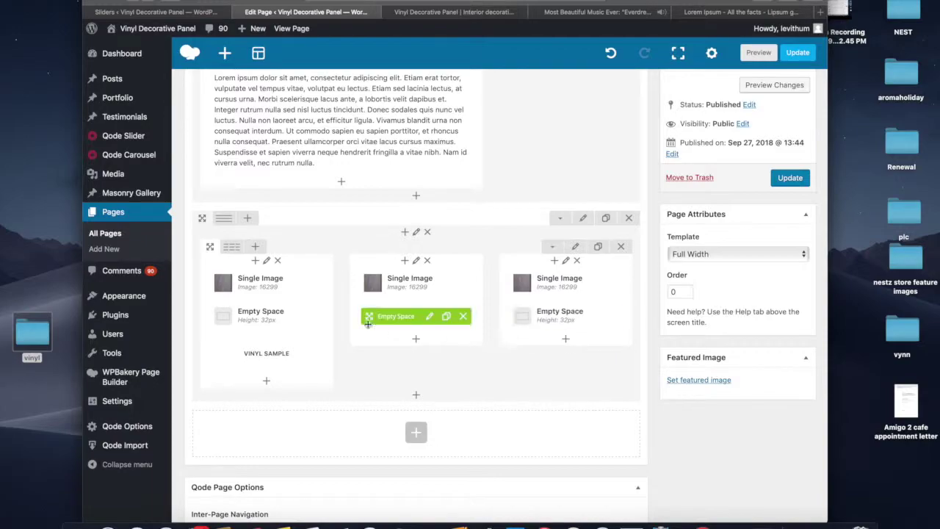
# Step: Duplicate the VINYL SAMPLE text block and place copies under the empty spaces in the second and third columns
pyautogui.click(291, 353)
pyautogui.moveTo(249, 390); pyautogui.dragTo(410, 369)
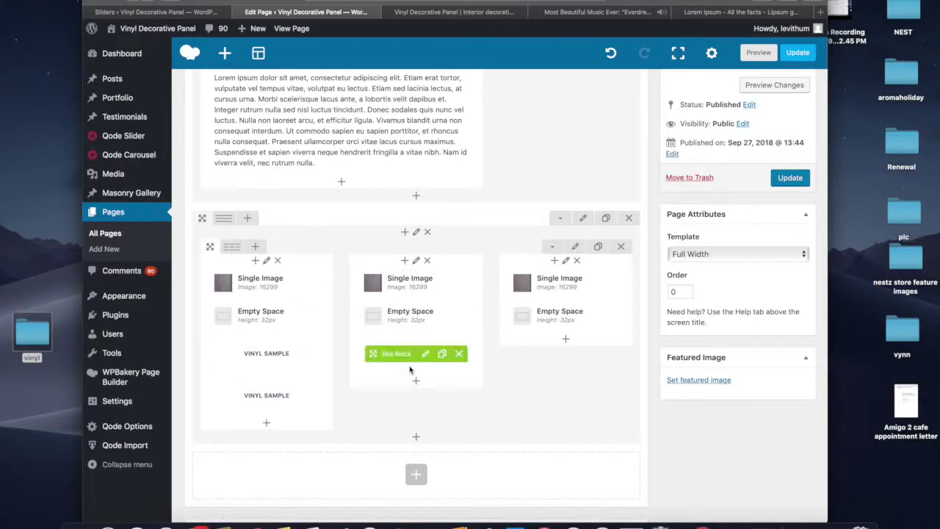
pyautogui.moveTo(224, 395); pyautogui.dragTo(564, 359)
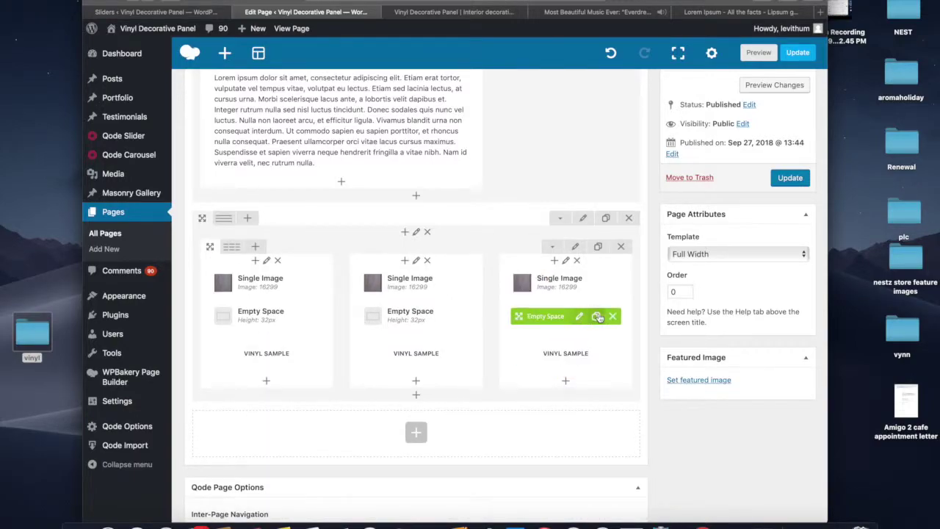
# Step: Duplicate the third column's Empty Space, place the copy below the VINYL SAMPLE text, and set its height to 50
pyautogui.click(597, 315)
pyautogui.moveTo(541, 348)
pyautogui.mouseDown()
pyautogui.moveTo(556, 390)
pyautogui.moveTo(544, 392)
pyautogui.mouseUp()
pyautogui.click(579, 391)
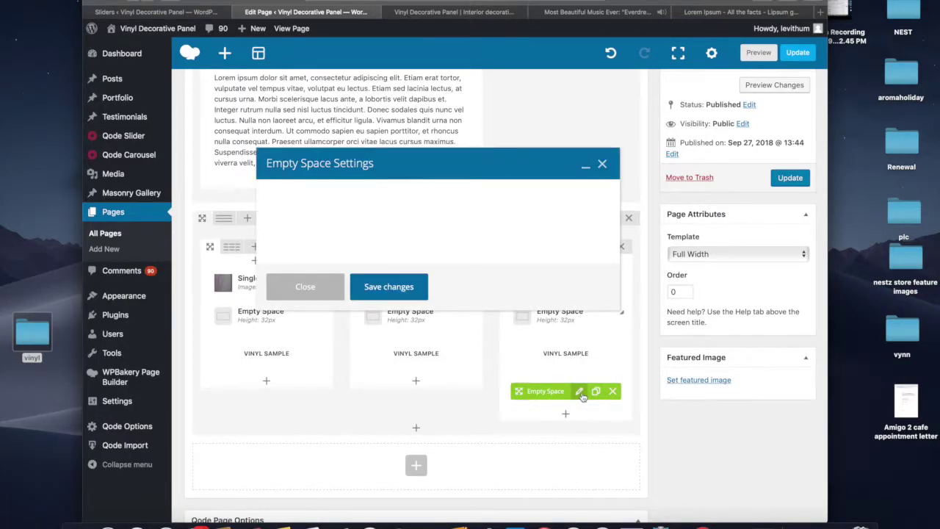
pyautogui.doubleClick(355, 243)
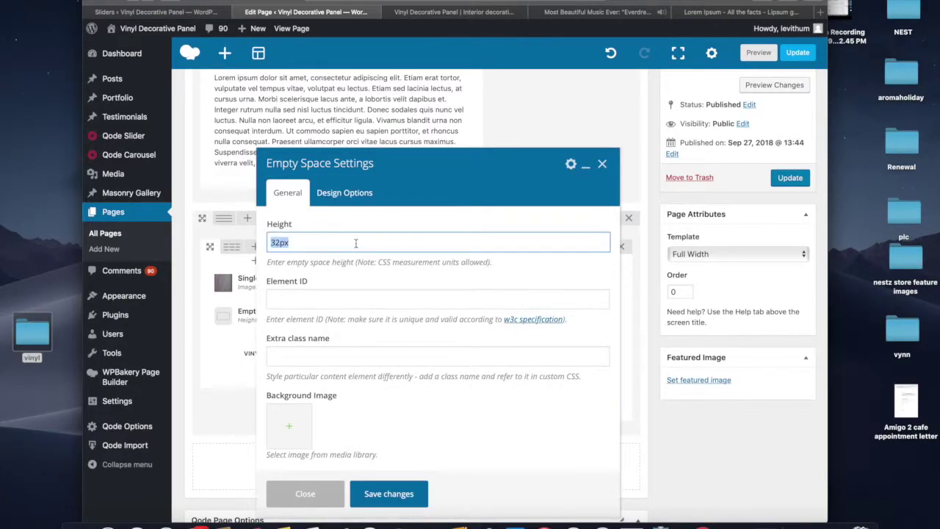
pyautogui.write('50')
pyautogui.click(394, 485)
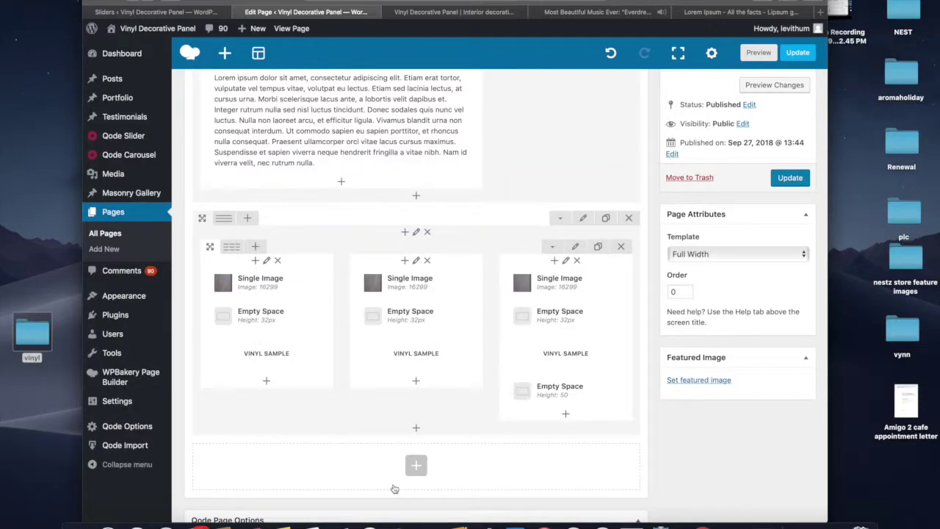
# Step: Duplicate the 50-high Empty Space twice and place the copies below the VINYL SAMPLE text in the first and second columns
pyautogui.click(595, 391)
pyautogui.click(595, 390)
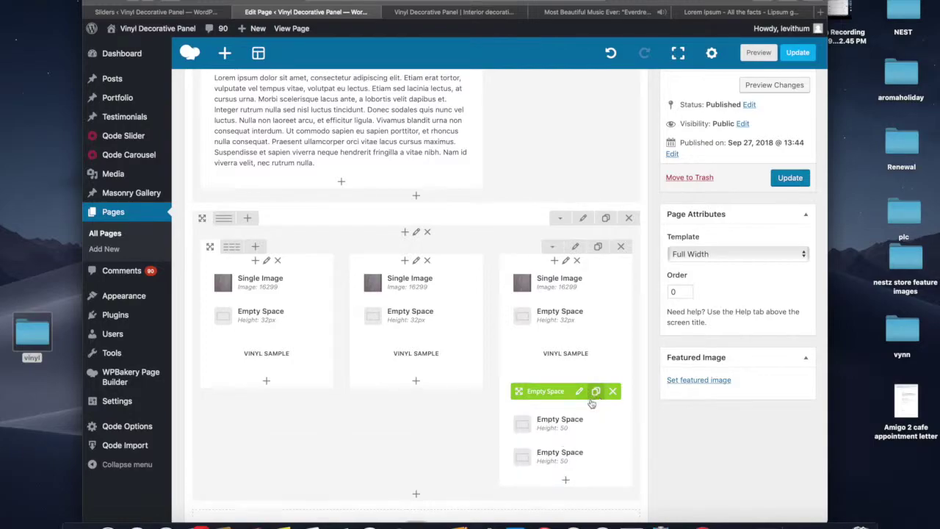
pyautogui.moveTo(546, 424); pyautogui.dragTo(471, 424)
pyautogui.moveTo(274, 346); pyautogui.dragTo(295, 397)
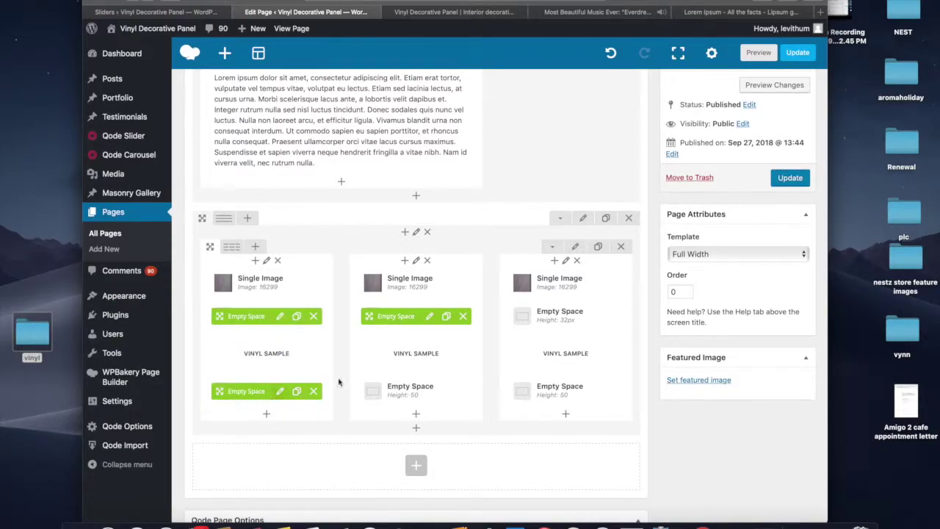
# Step: Open the inner row's design options, save its settings, and duplicate the three-column inner row
pyautogui.click(576, 248)
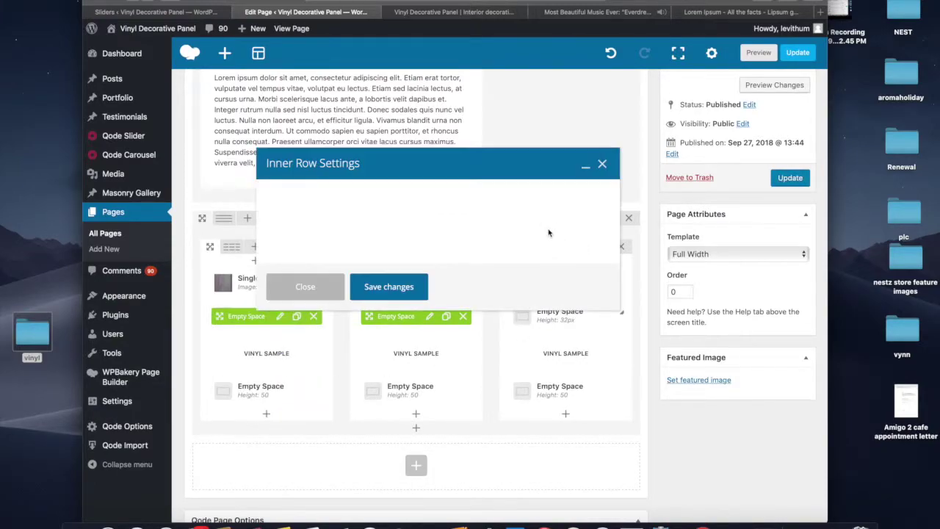
pyautogui.click(341, 193)
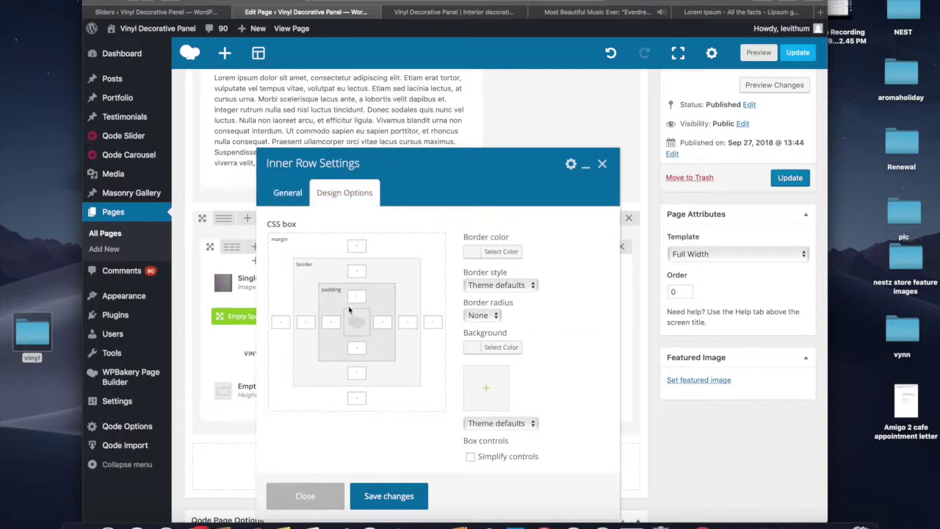
pyautogui.click(355, 345)
pyautogui.click(387, 496)
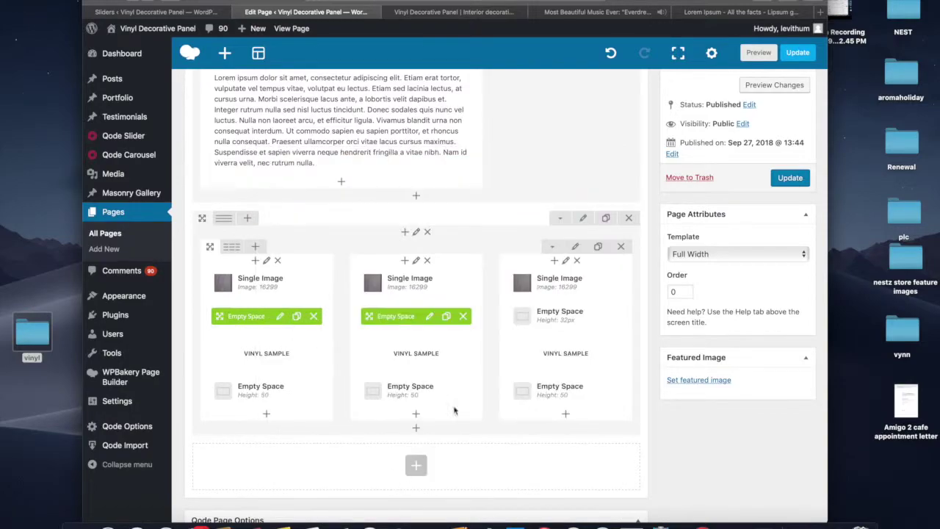
pyautogui.click(600, 248)
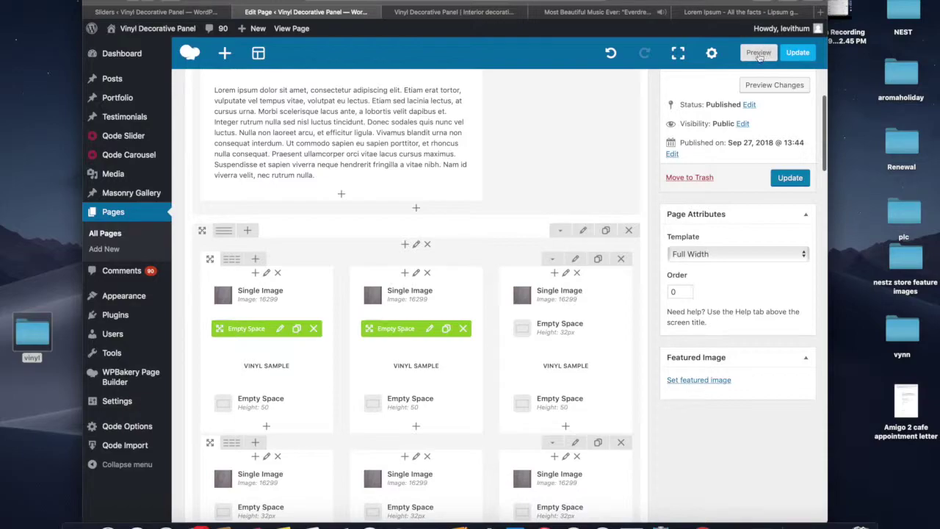
# Step: Examine the intro section and both rows of vinyl samples on the published page
pyautogui.click(473, 17)
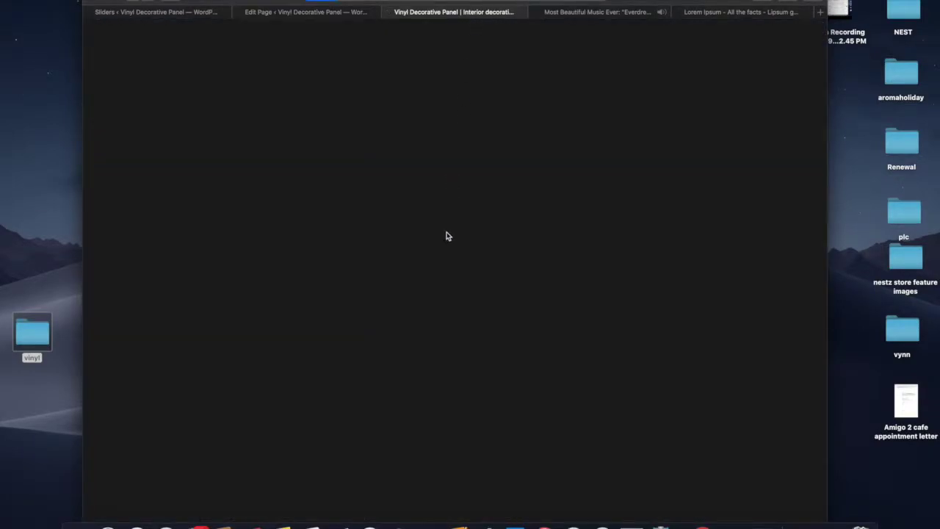
pyautogui.scroll(-10, 447, 236)
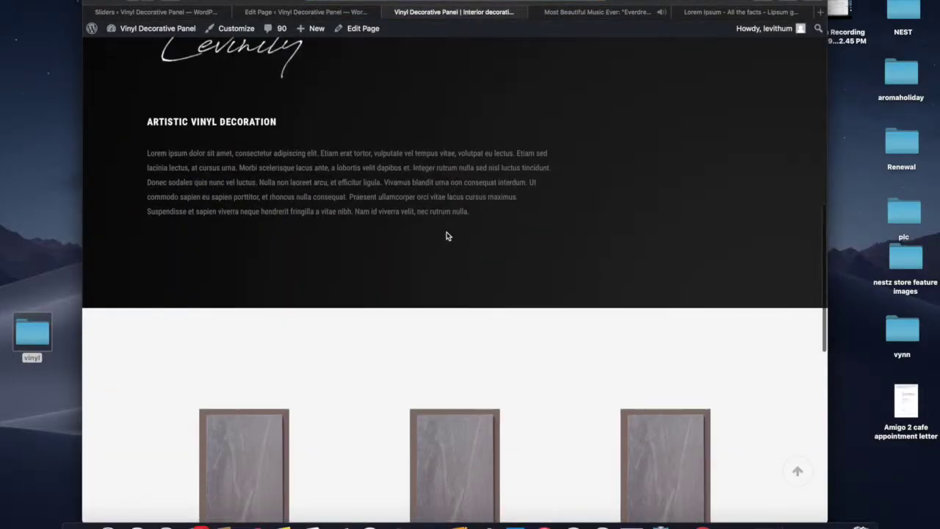
pyautogui.scroll(-5, 446, 235)
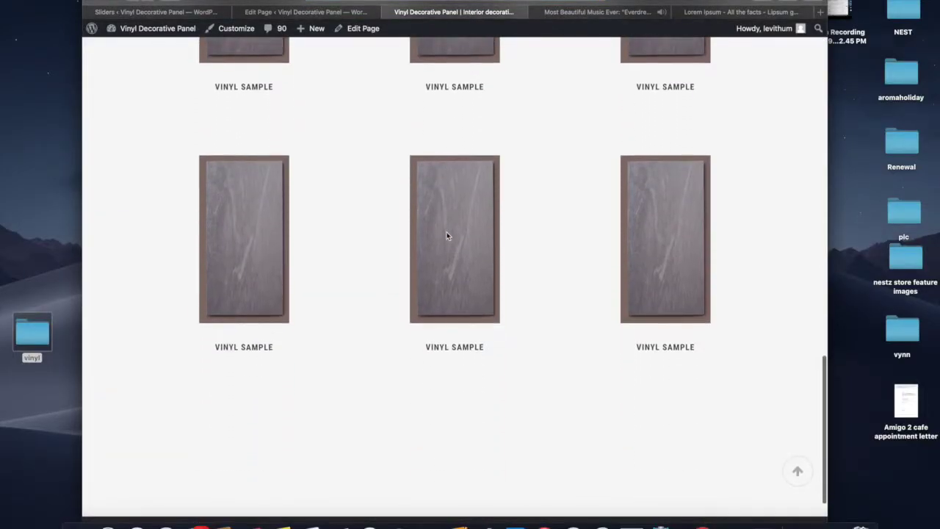
pyautogui.scroll(6, 447, 235)
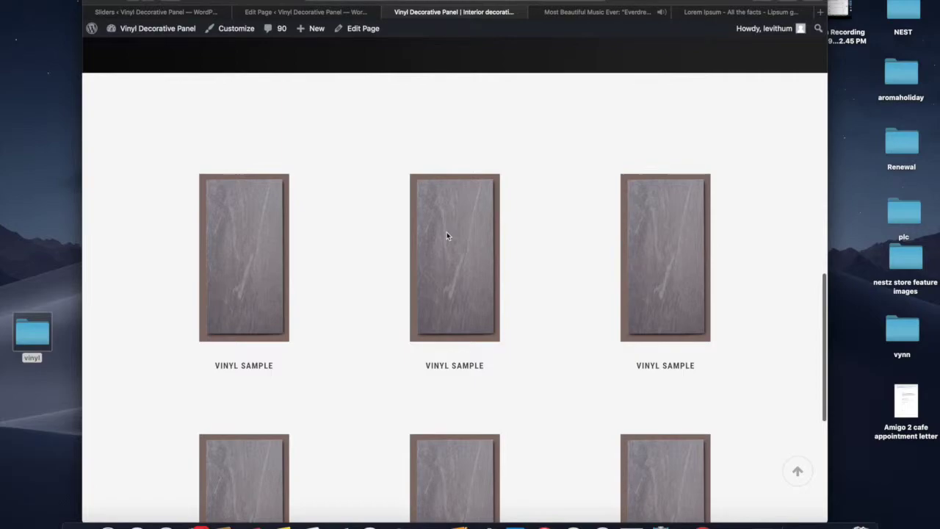
pyautogui.scroll(4, 447, 235)
pyautogui.scroll(-7, 447, 235)
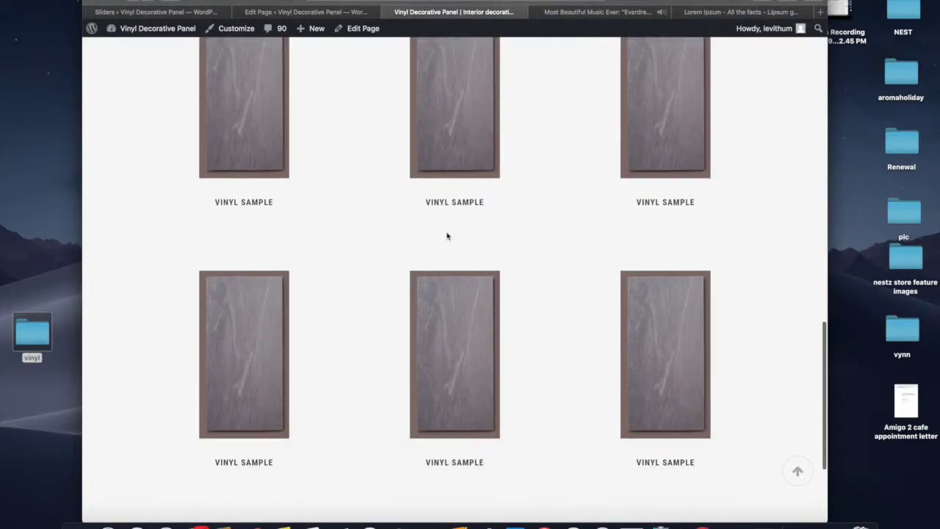
pyautogui.scroll(8, 446, 235)
pyautogui.scroll(-4, 446, 235)
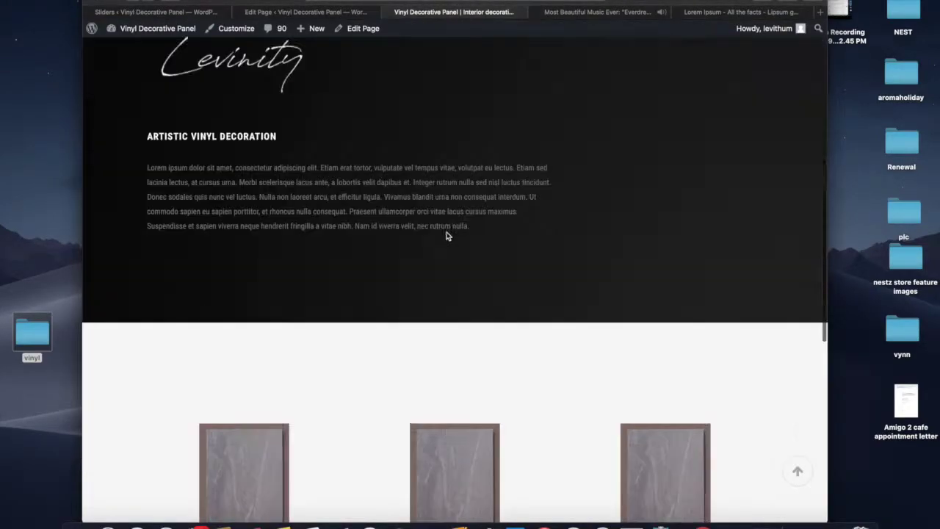
pyautogui.scroll(3, 446, 235)
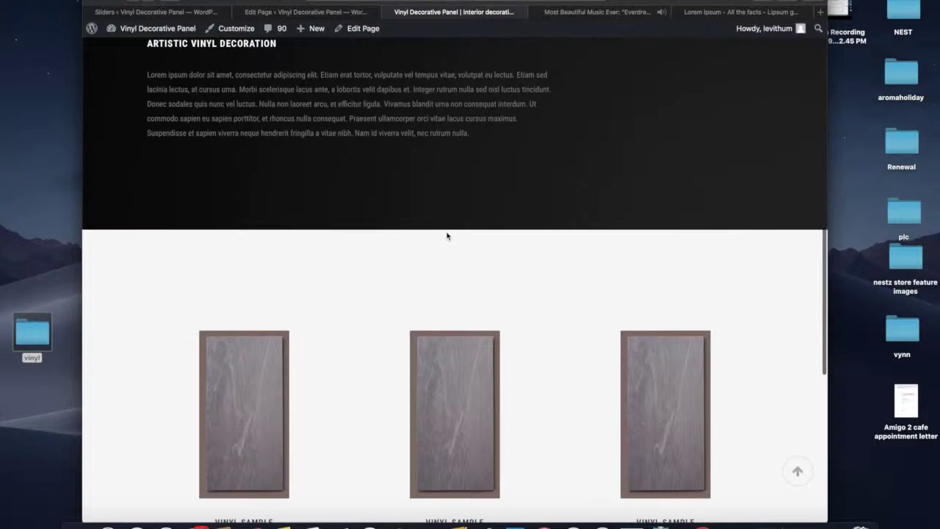
# Step: Compare the editor's sample rows with the published page, checking the spacing between the intro section and the samples
pyautogui.click(348, 15)
pyautogui.scroll(-1, 459, 323)
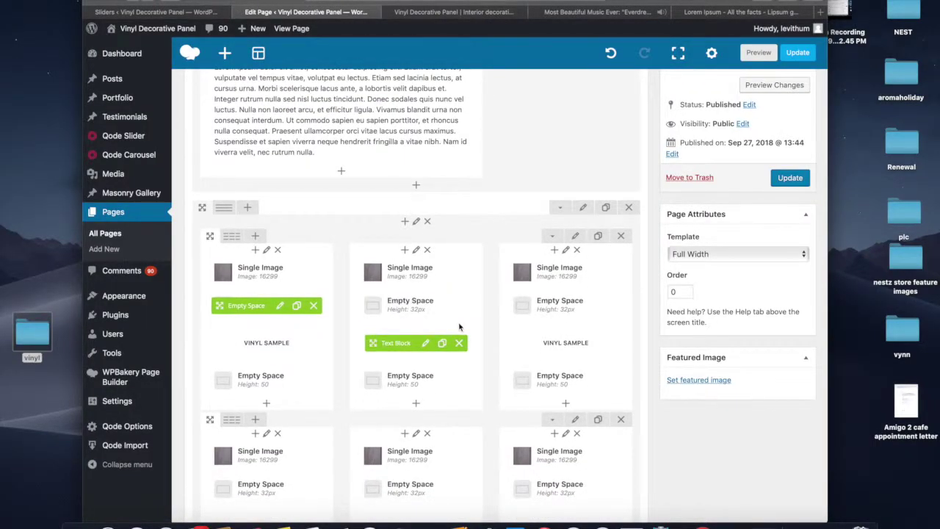
pyautogui.click(492, 14)
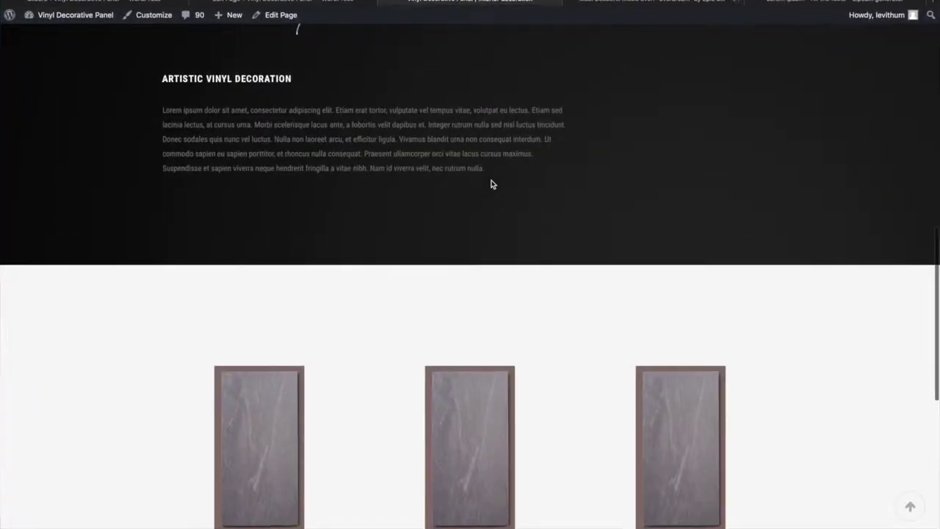
pyautogui.scroll(-3, 461, 236)
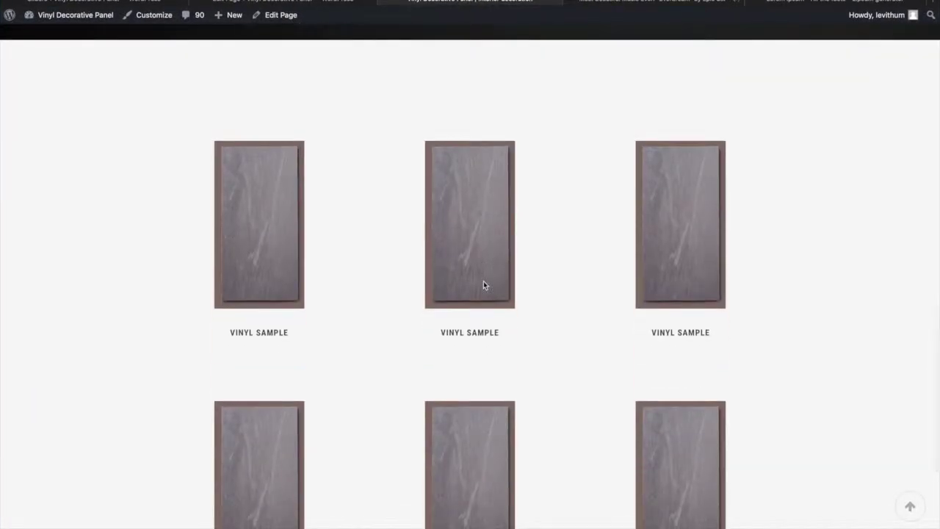
pyautogui.scroll(-1, 483, 286)
pyautogui.scroll(3, 483, 286)
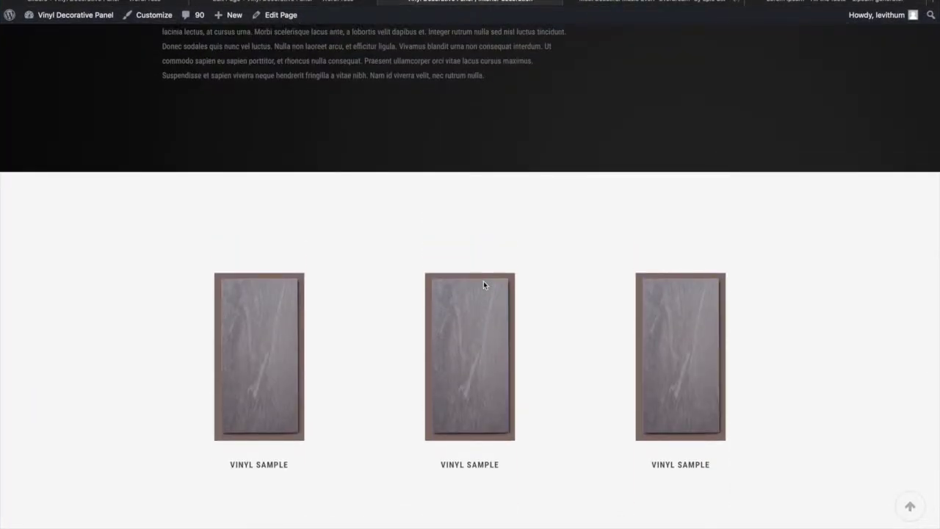
pyautogui.press('ctrl+super+f')
pyautogui.scroll(-3, 456, 278)
pyautogui.scroll(3, 456, 278)
pyautogui.scroll(2, 456, 276)
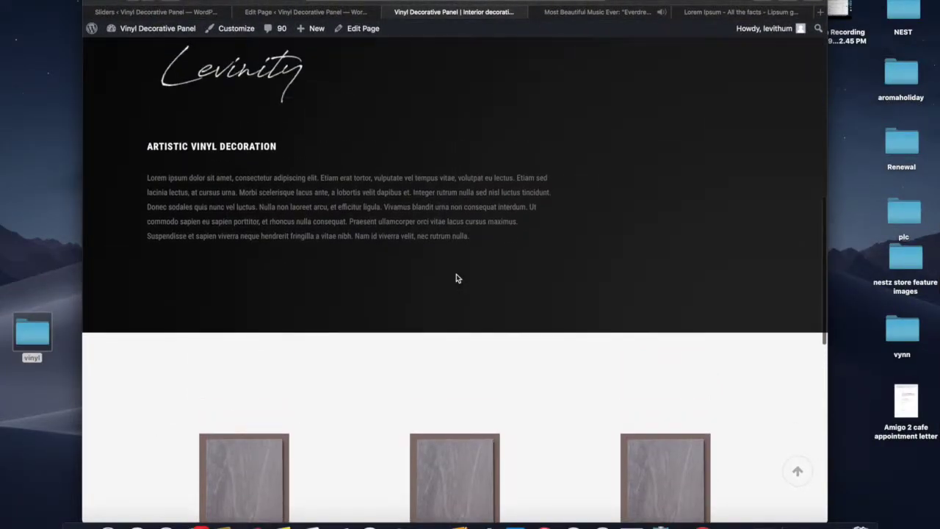
pyautogui.scroll(-5, 456, 276)
pyautogui.scroll(4, 456, 276)
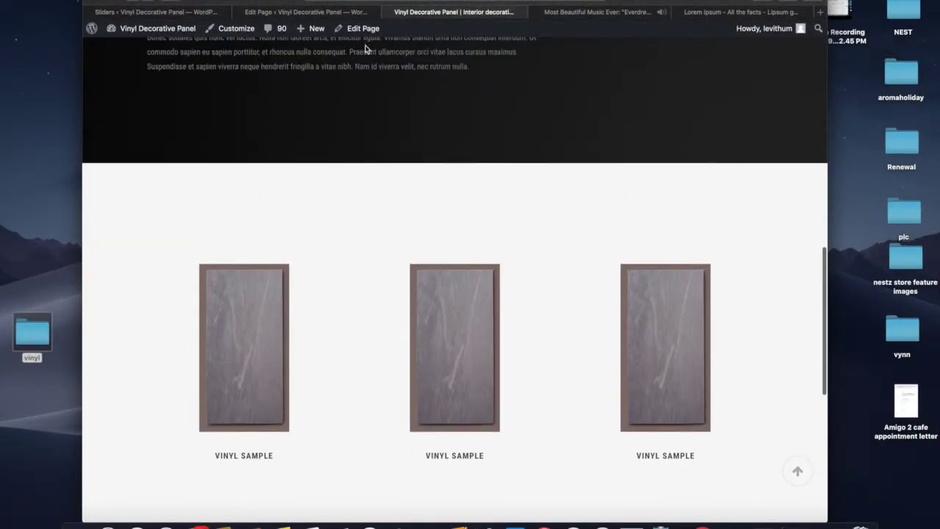
# Step: Return to the Home page editor, open the page's custom CSS settings, and save them
pyautogui.click(335, 12)
pyautogui.scroll(5, 649, 120)
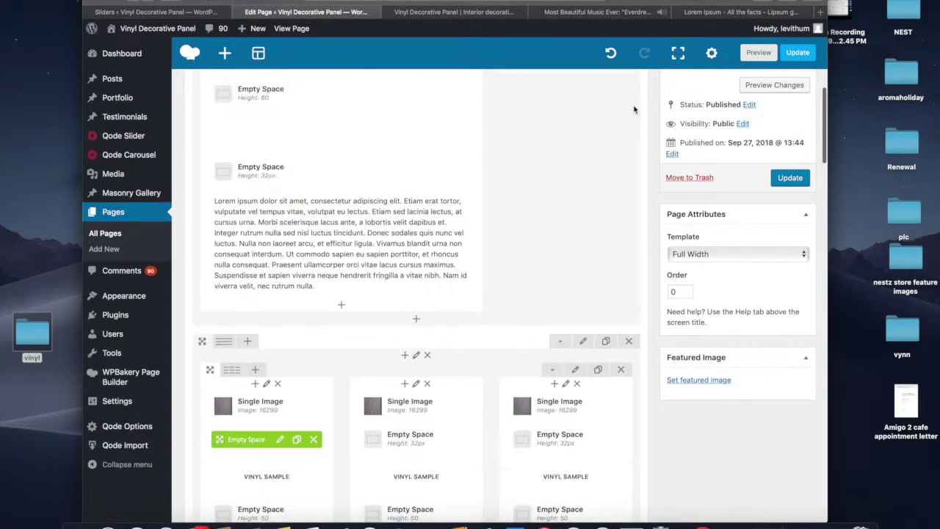
pyautogui.scroll(2, 635, 102)
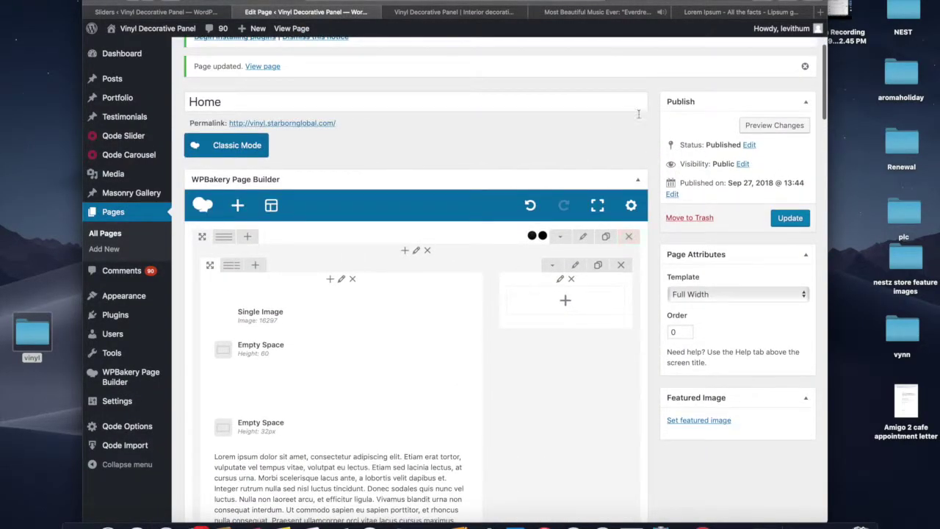
pyautogui.scroll(-5, 552, 286)
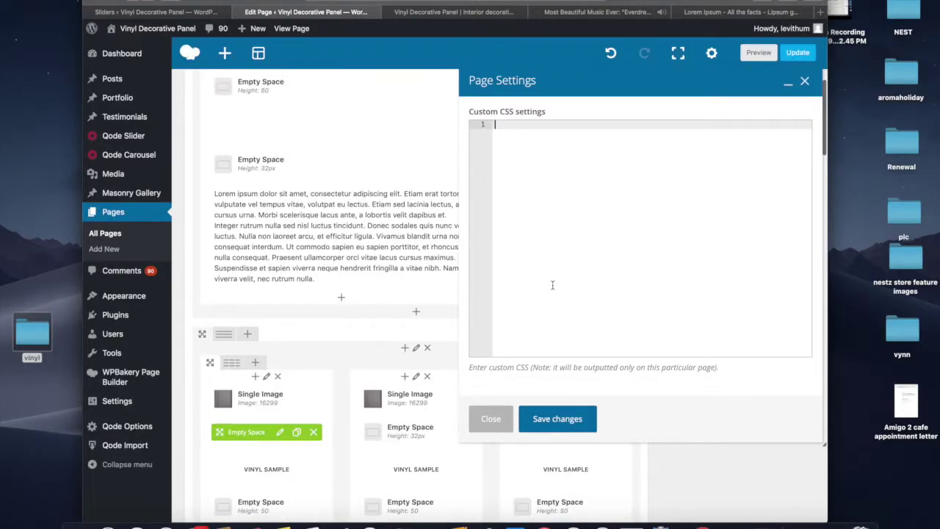
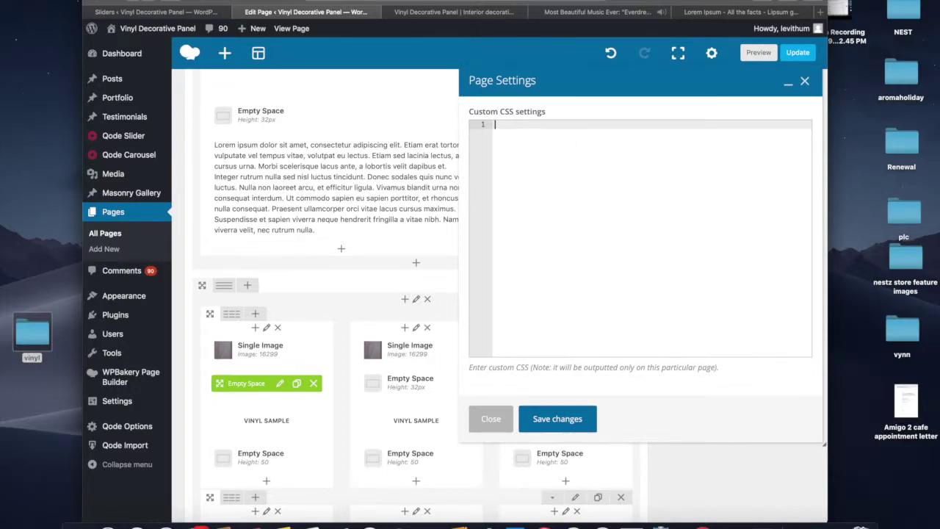
pyautogui.moveTo(592, 84); pyautogui.dragTo(455, 87)
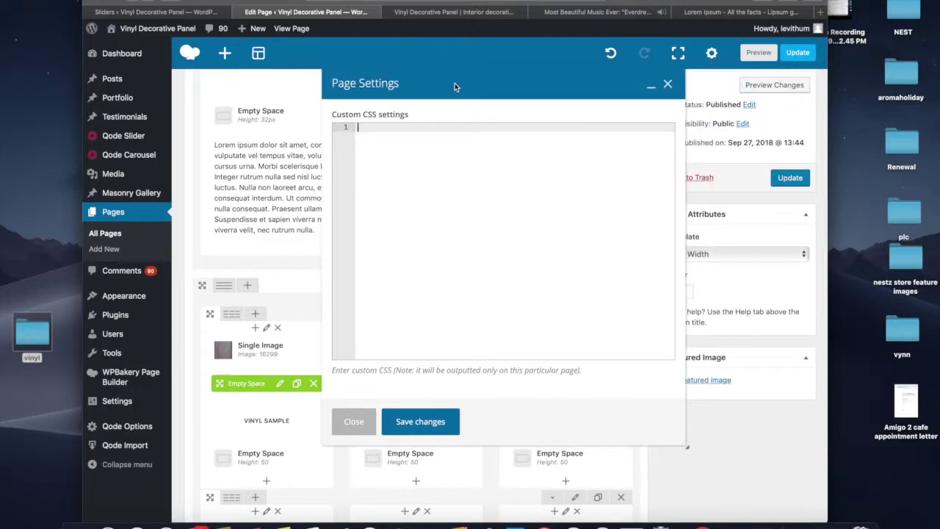
pyautogui.click(422, 422)
# Step: Recheck the page's custom CSS settings and update the Home page
pyautogui.scroll(-4, 437, 387)
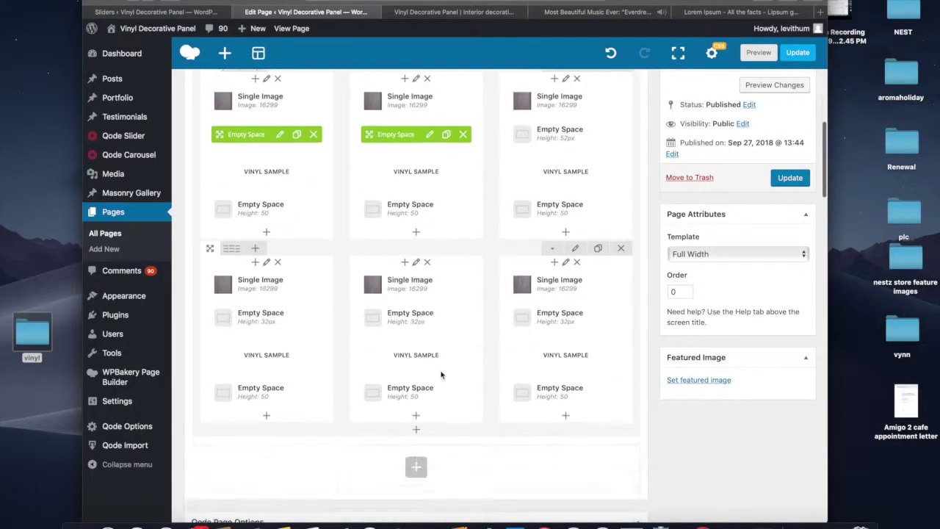
pyautogui.scroll(5, 441, 373)
pyautogui.click(711, 53)
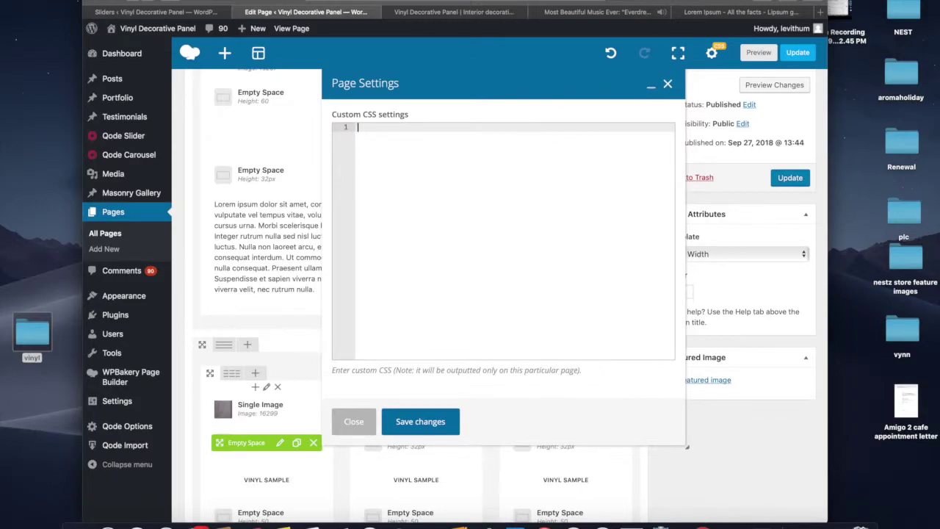
pyautogui.click(668, 87)
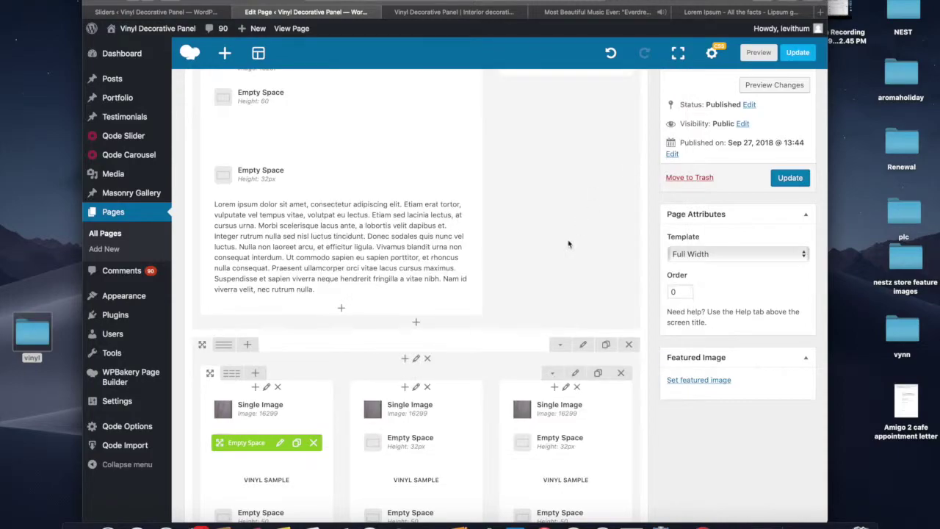
pyautogui.scroll(-2, 734, 147)
pyautogui.click(791, 177)
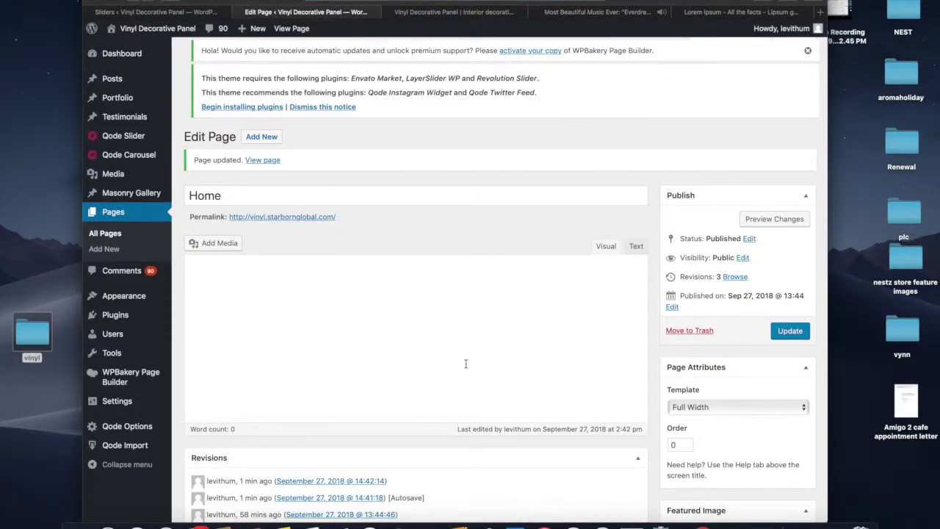
# Step: Change the first vinyl sample row to four equal columns and place a copy of the sample image in the fourth
pyautogui.scroll(-2, 466, 367)
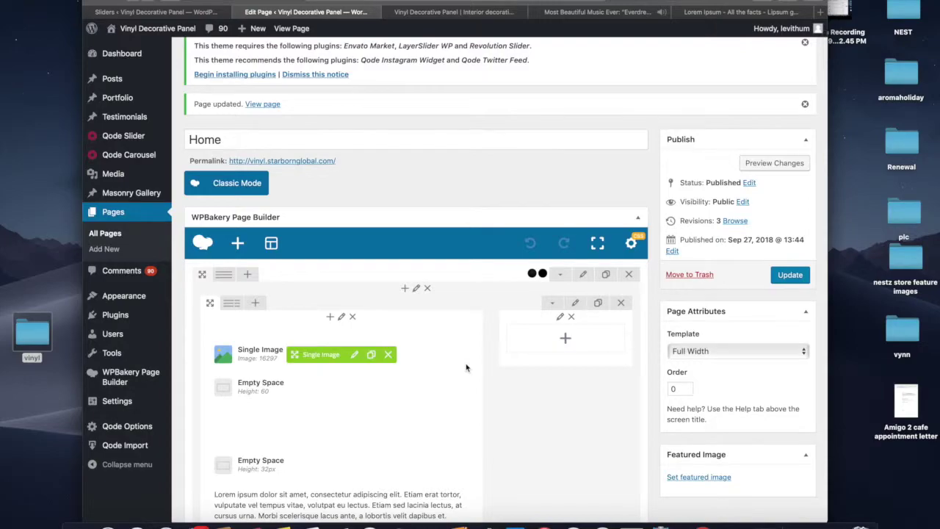
pyautogui.scroll(-10, 466, 367)
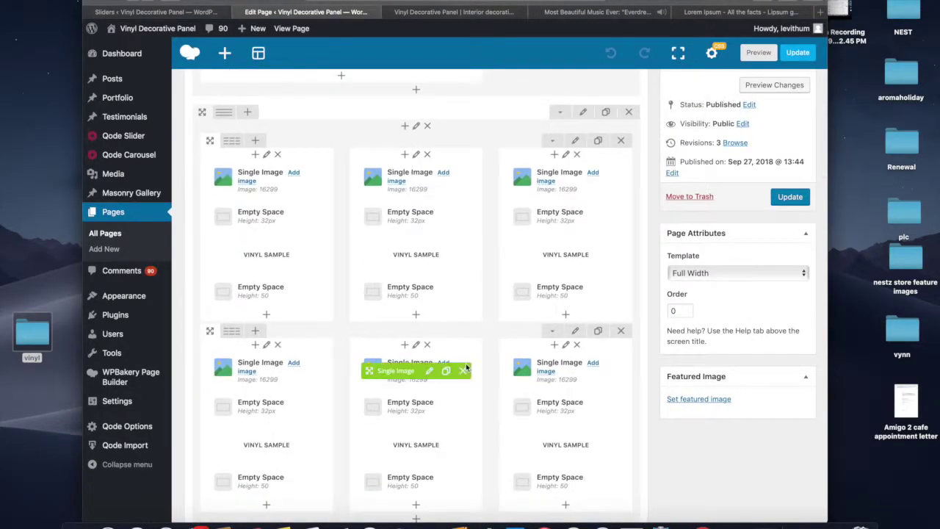
pyautogui.click(317, 144)
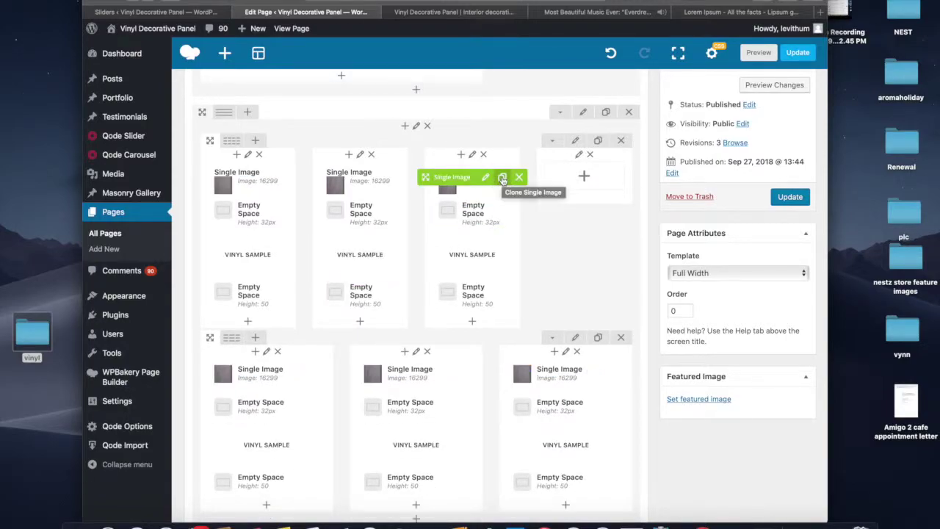
pyautogui.click(502, 177)
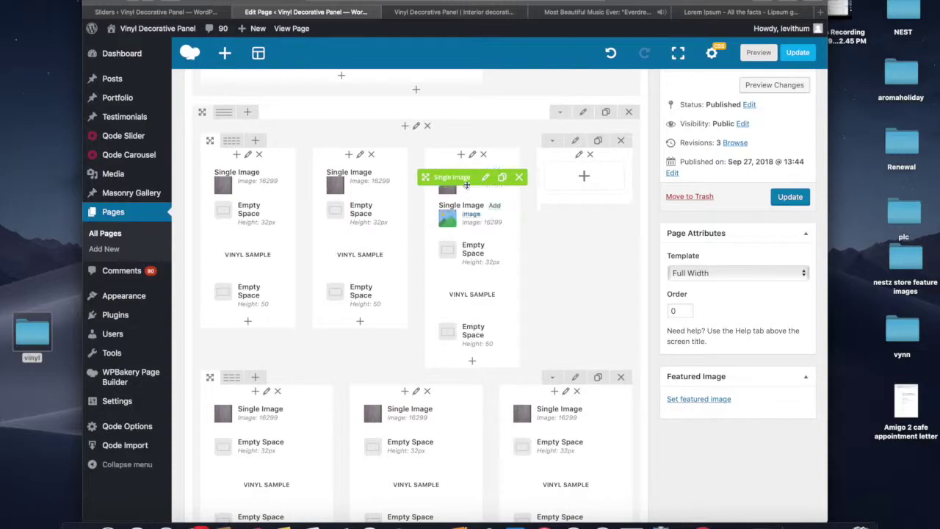
pyautogui.moveTo(468, 184); pyautogui.dragTo(584, 180)
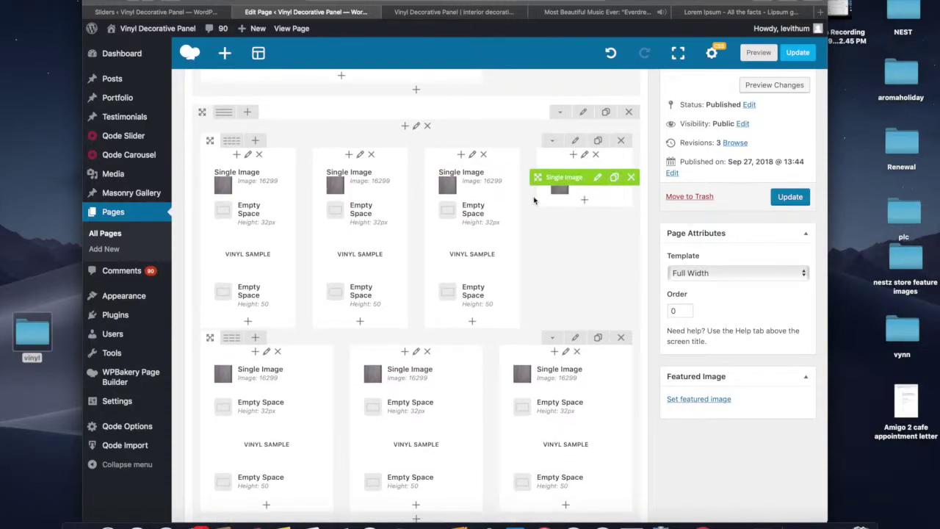
# Step: Complete the fourth column with copies of the third column's 32px empty space, VINYL SAMPLE text block and 50-high empty space
pyautogui.click(506, 213)
pyautogui.moveTo(535, 214); pyautogui.dragTo(584, 215)
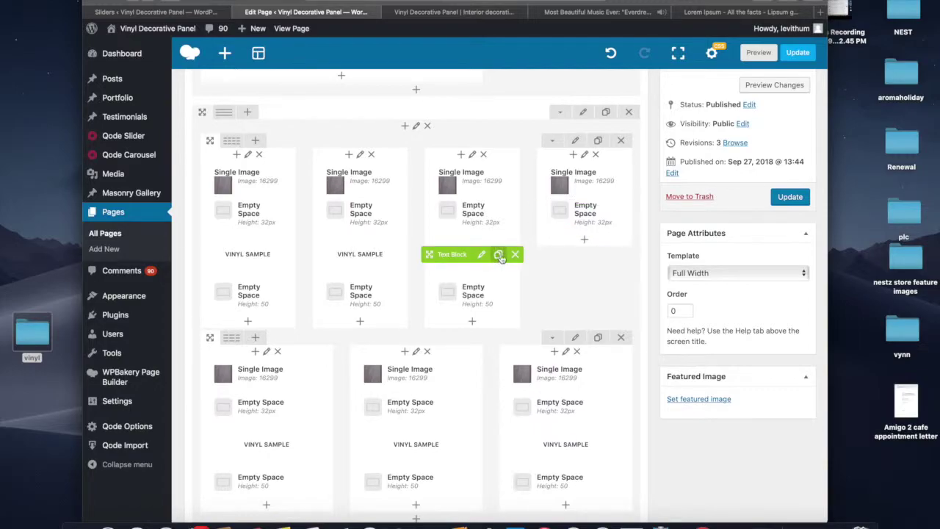
pyautogui.click(499, 255)
pyautogui.moveTo(451, 296)
pyautogui.mouseDown()
pyautogui.moveTo(580, 217)
pyautogui.moveTo(581, 254)
pyautogui.mouseUp()
pyautogui.click(502, 296)
pyautogui.moveTo(456, 338)
pyautogui.mouseDown()
pyautogui.moveTo(580, 264)
pyautogui.moveTo(582, 295)
pyautogui.mouseUp()
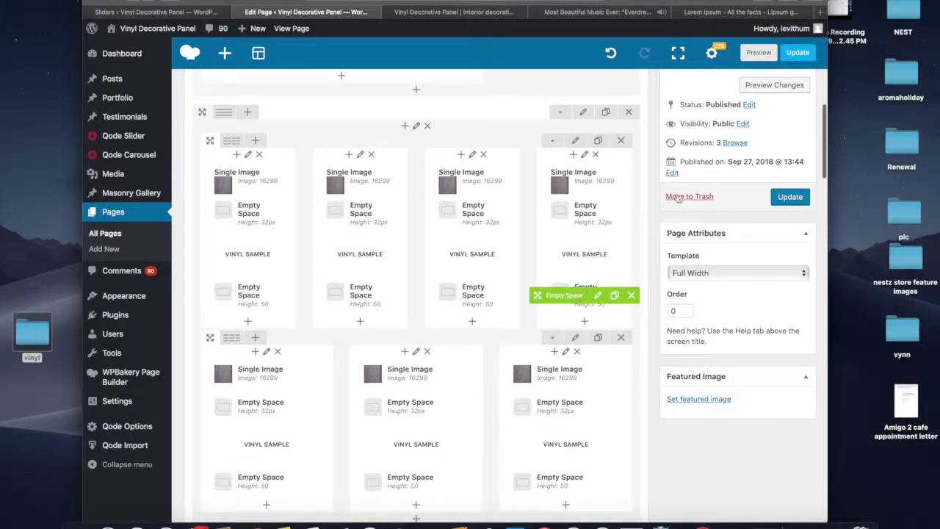
# Step: Update the Home page, check the first sample row on the published page, and return to the editor
pyautogui.click(437, 14)
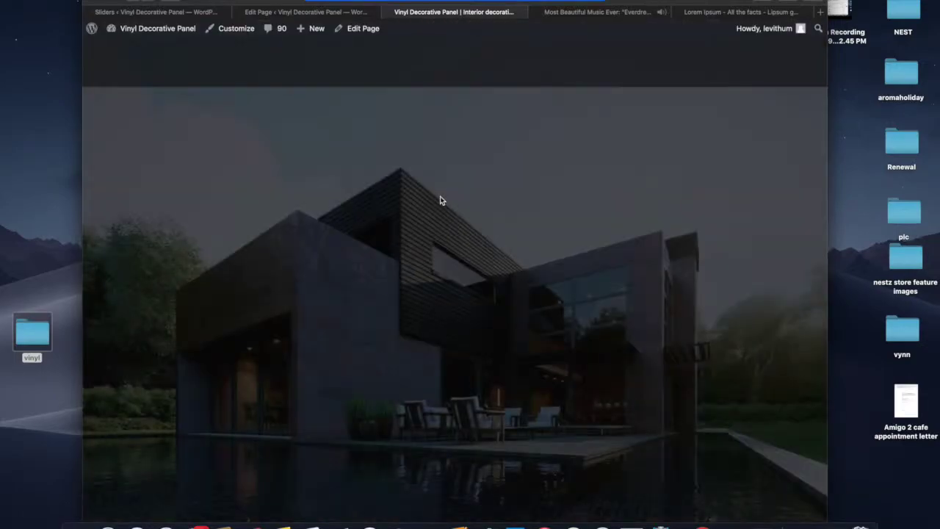
pyautogui.scroll(-15, 440, 199)
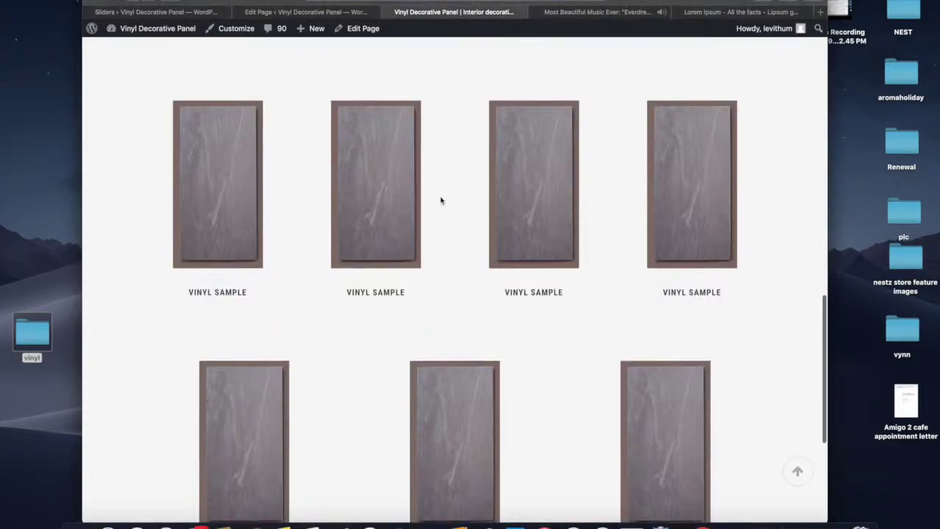
pyautogui.scroll(1, 441, 200)
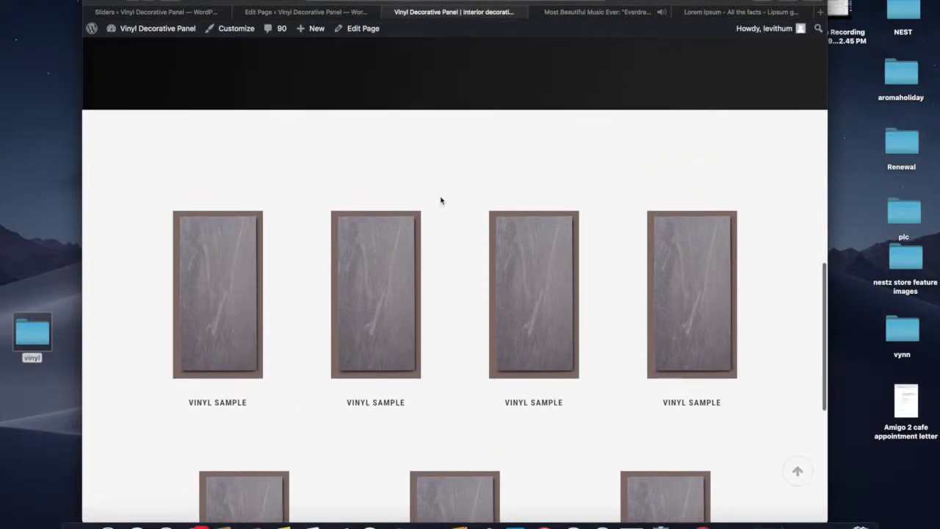
pyautogui.click(350, 16)
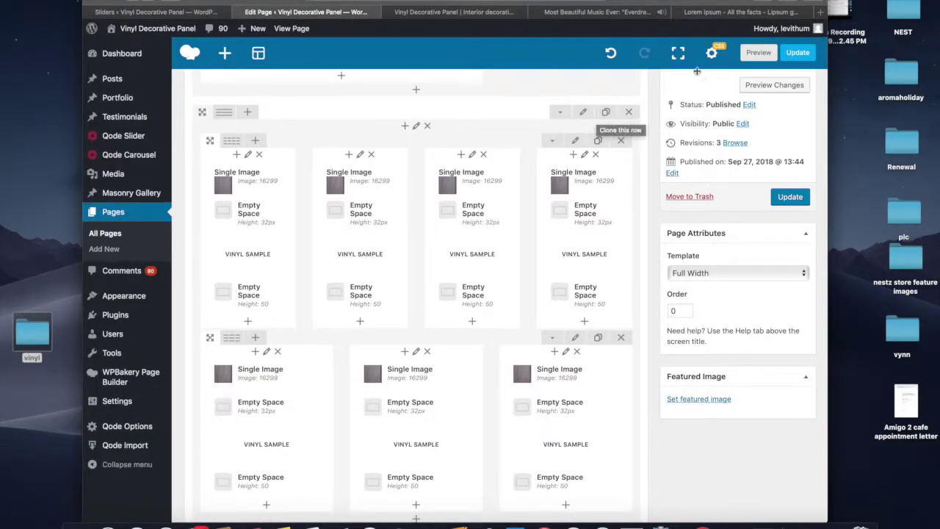
# Step: Open the page's custom CSS settings, and switch the Mac's appearance to Light in the General section of System Preferences
pyautogui.click(712, 53)
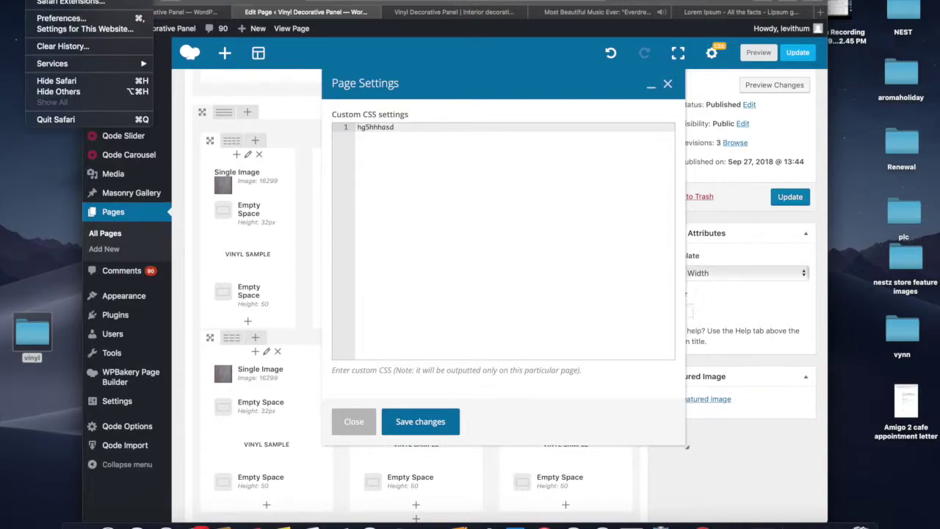
pyautogui.click(70, 6)
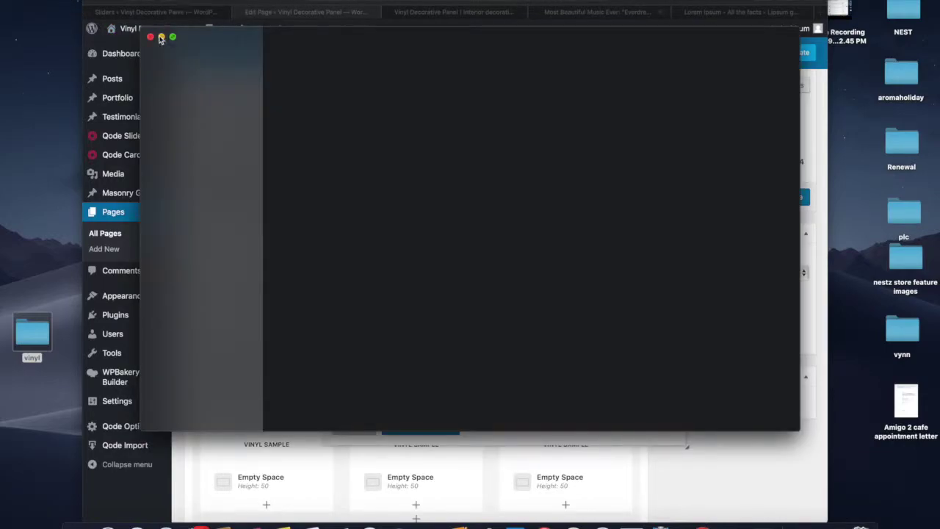
pyautogui.click(157, 36)
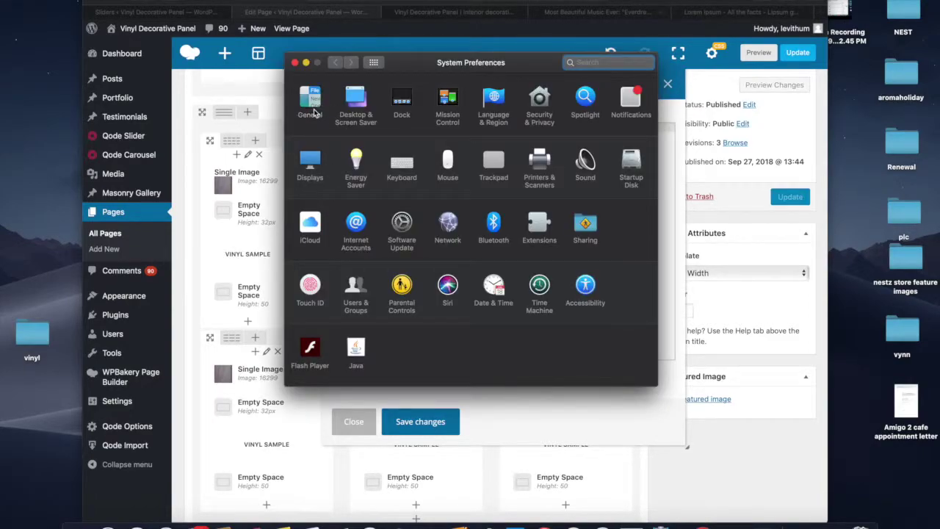
pyautogui.click(310, 99)
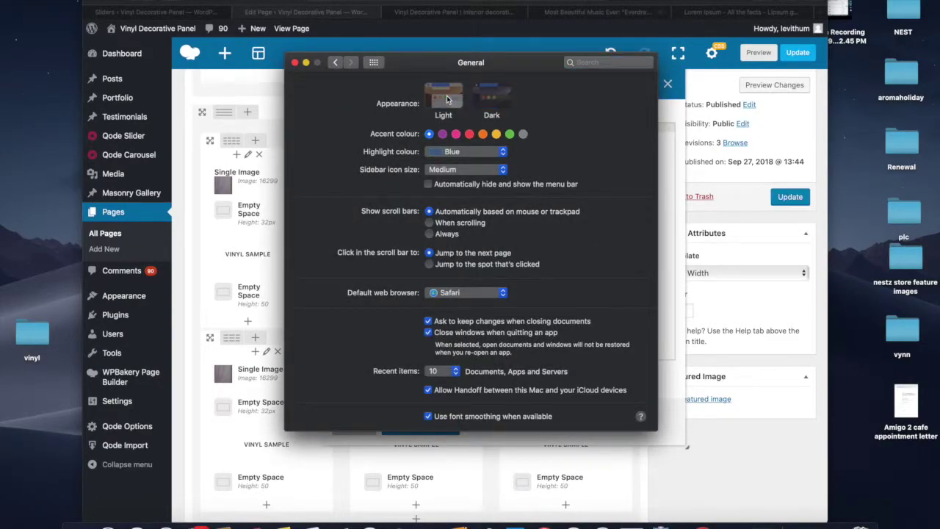
pyautogui.click(446, 99)
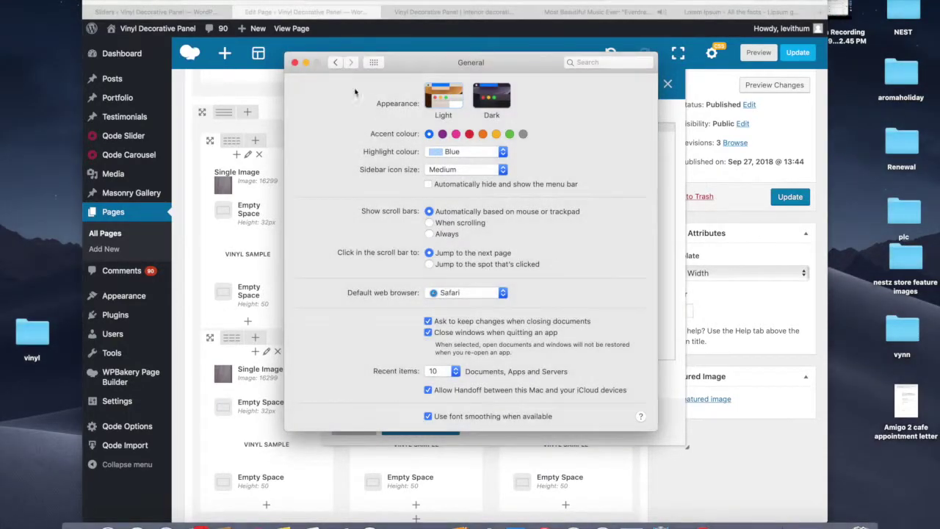
pyautogui.click(293, 63)
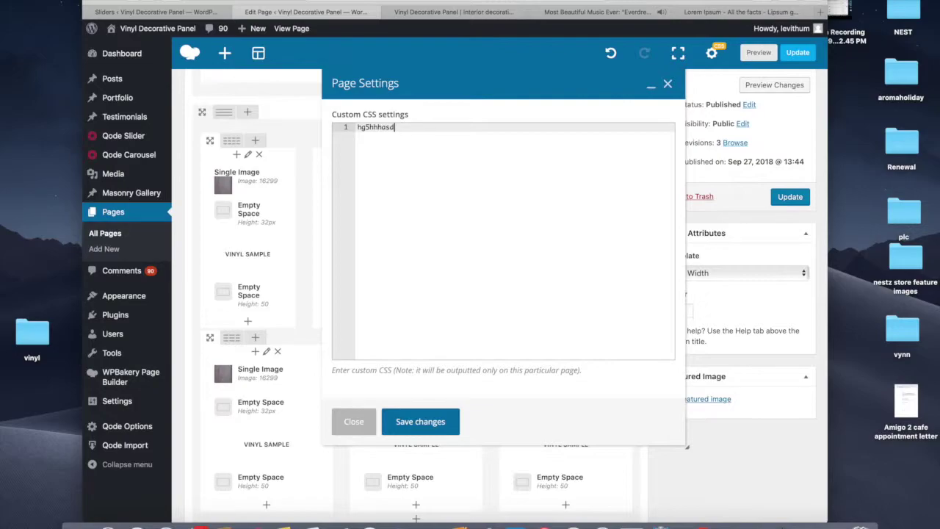
# Step: Save the page's custom CSS settings, reopen them for a check and close them
pyautogui.click(435, 429)
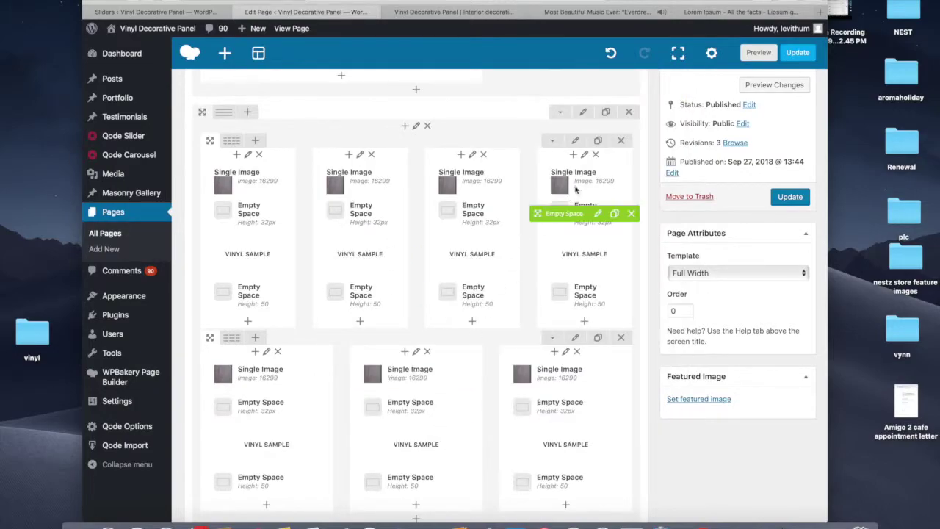
pyautogui.click(712, 55)
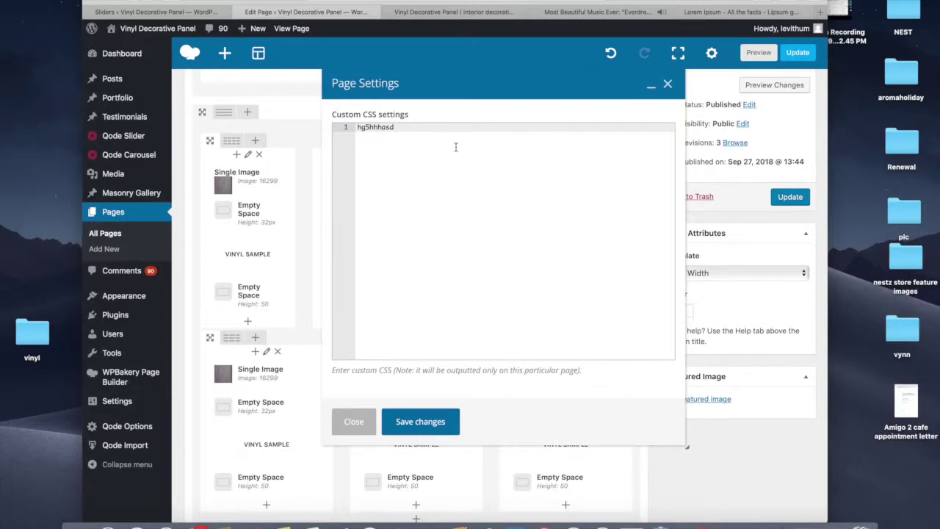
pyautogui.click(668, 84)
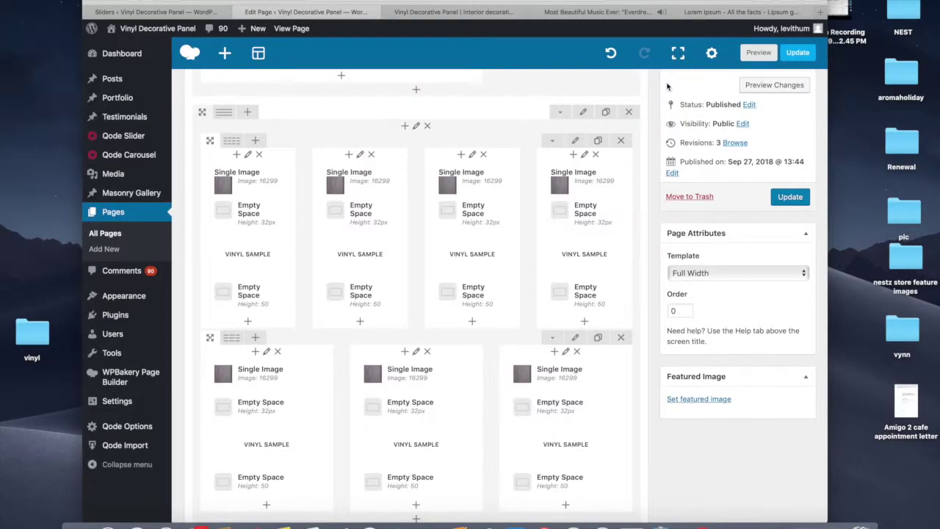
# Step: Compare the column layout and spacing of the two vinyl sample rows on the published page
pyautogui.scroll(-1, 426, 278)
pyautogui.click(416, 10)
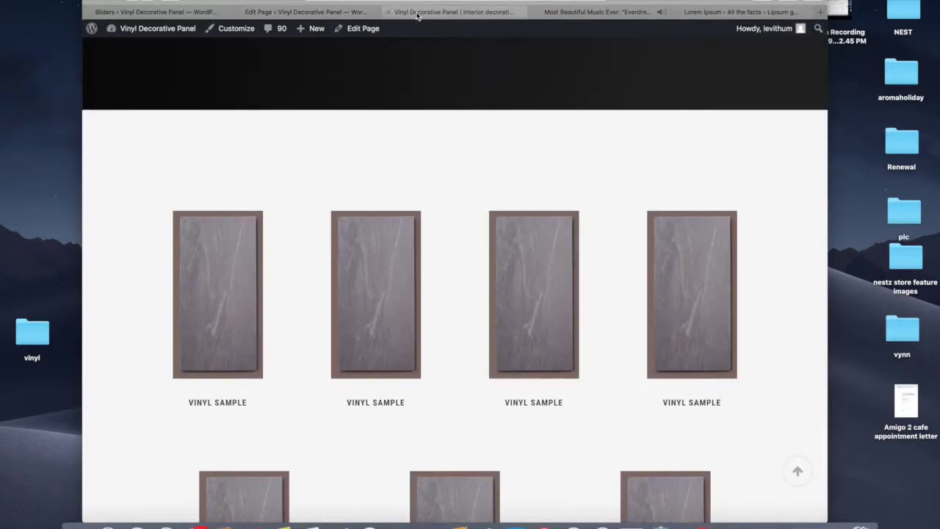
pyautogui.scroll(-5, 359, 199)
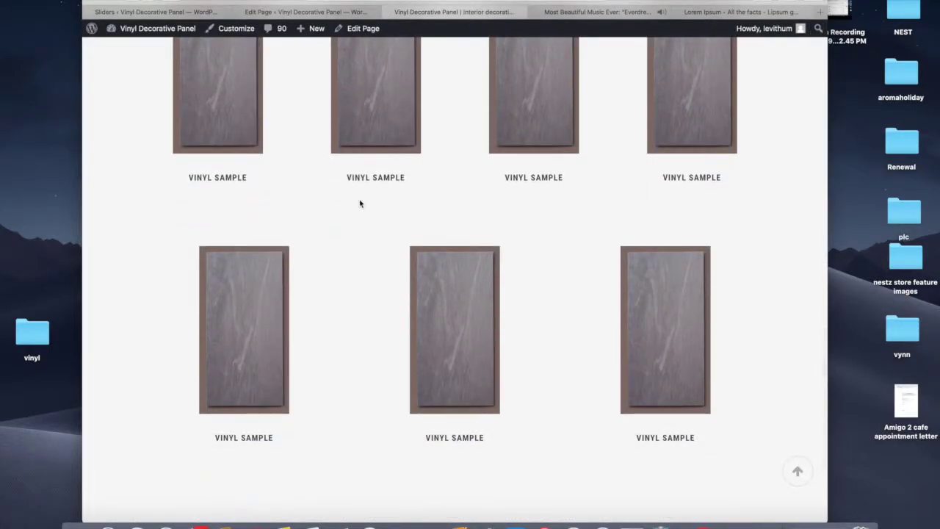
pyautogui.scroll(6, 360, 203)
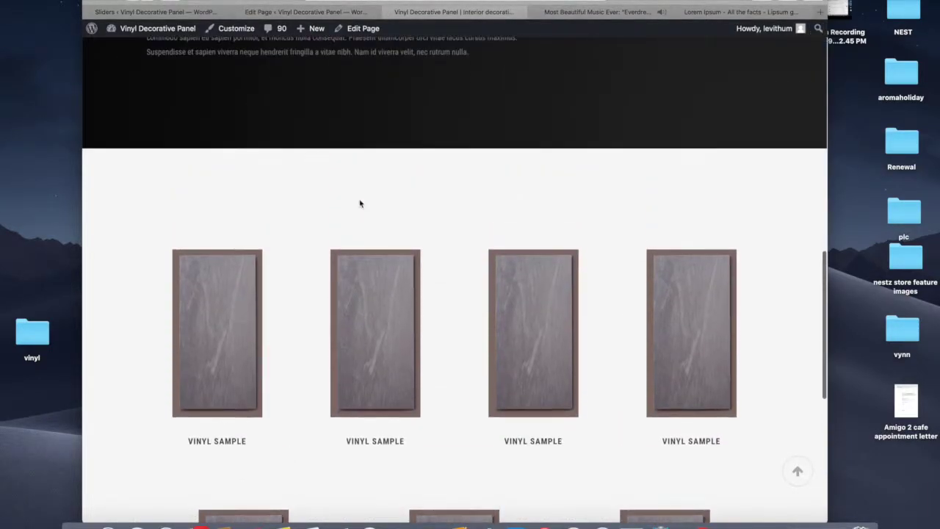
pyautogui.scroll(-5, 359, 204)
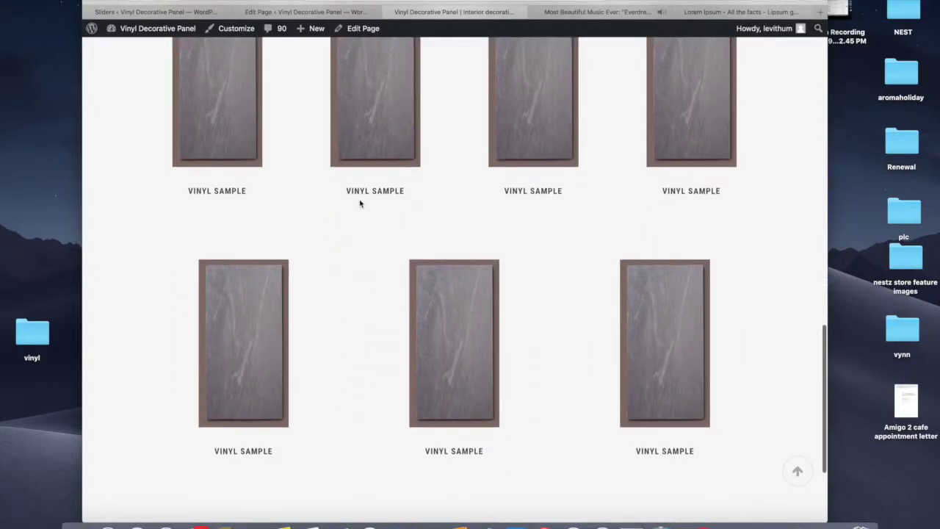
pyautogui.scroll(3, 359, 204)
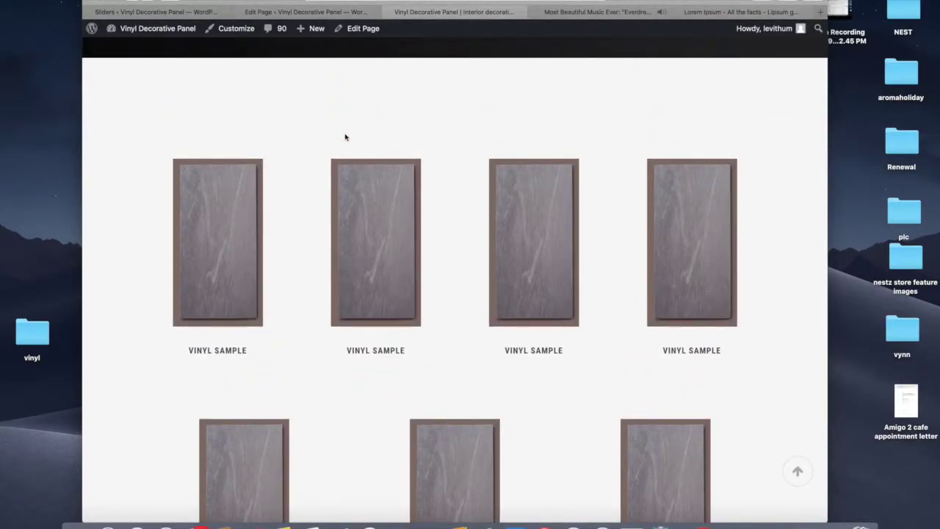
# Step: In the Home page editor, replace the three-column sample row with a duplicate of the four-column row
pyautogui.click(315, 14)
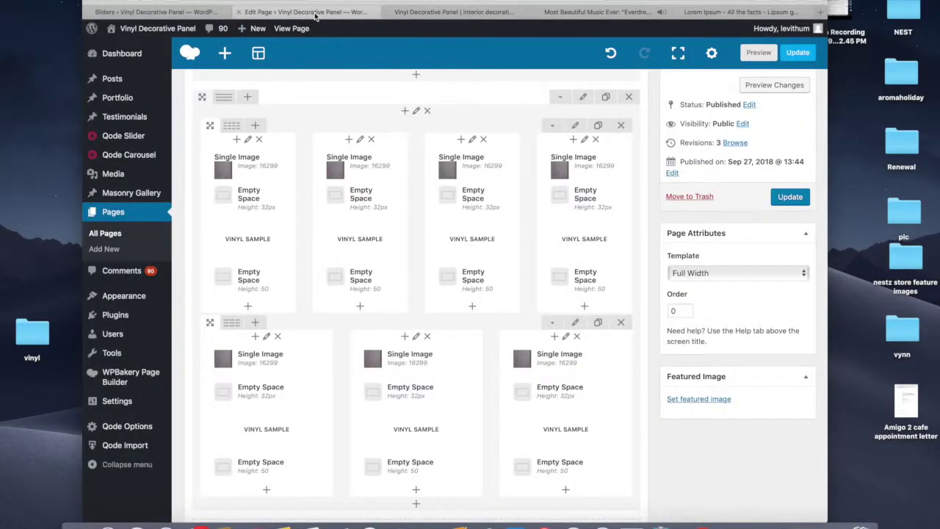
pyautogui.click(621, 326)
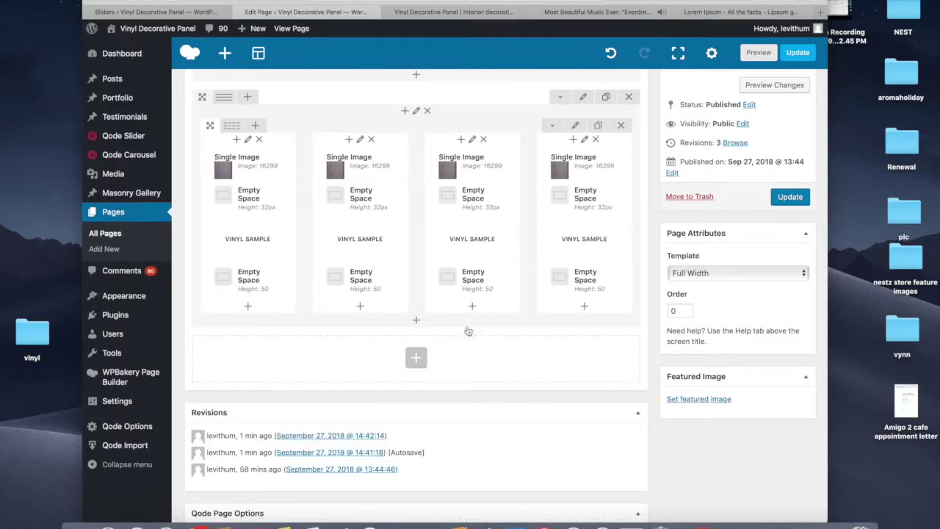
pyautogui.press('super+z')
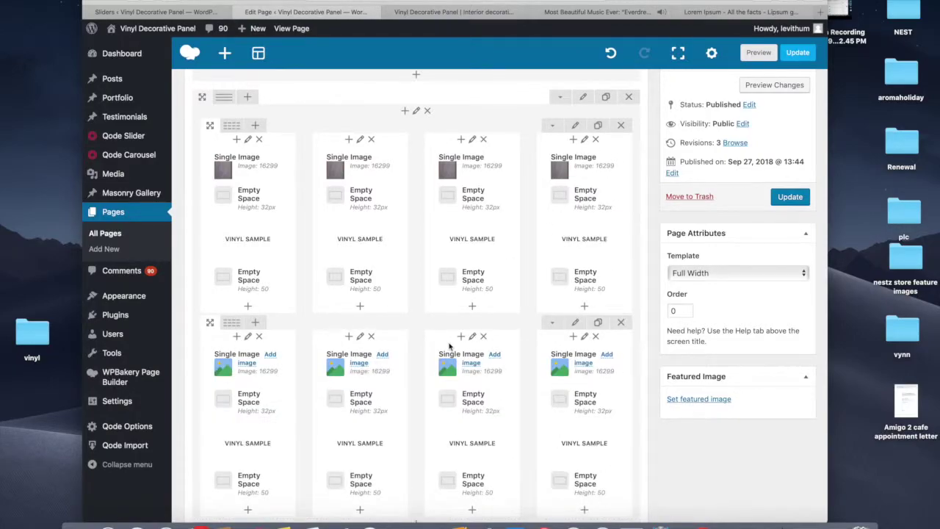
# Step: Check the second sample row on the published page, update the Home page in the editor, and reload the published page
pyautogui.click(415, 15)
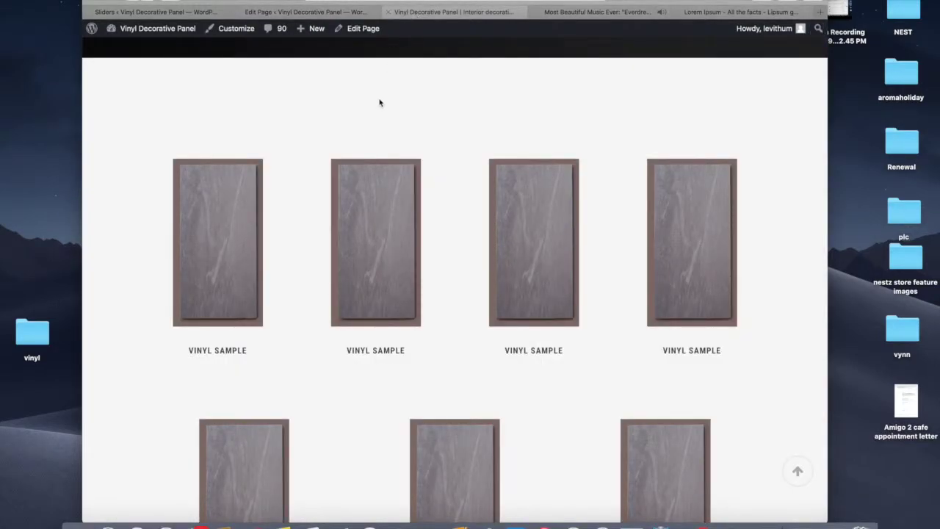
pyautogui.scroll(-5, 381, 101)
pyautogui.click(351, 13)
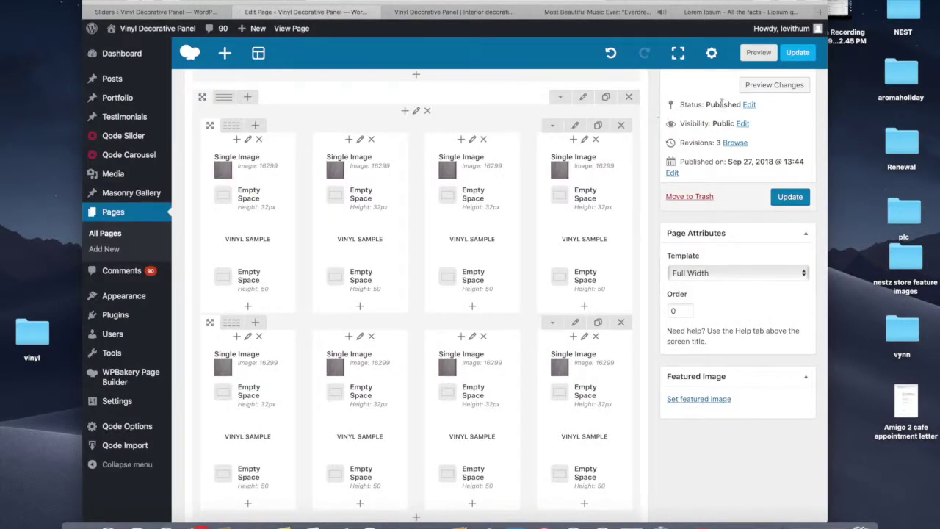
pyautogui.click(497, 14)
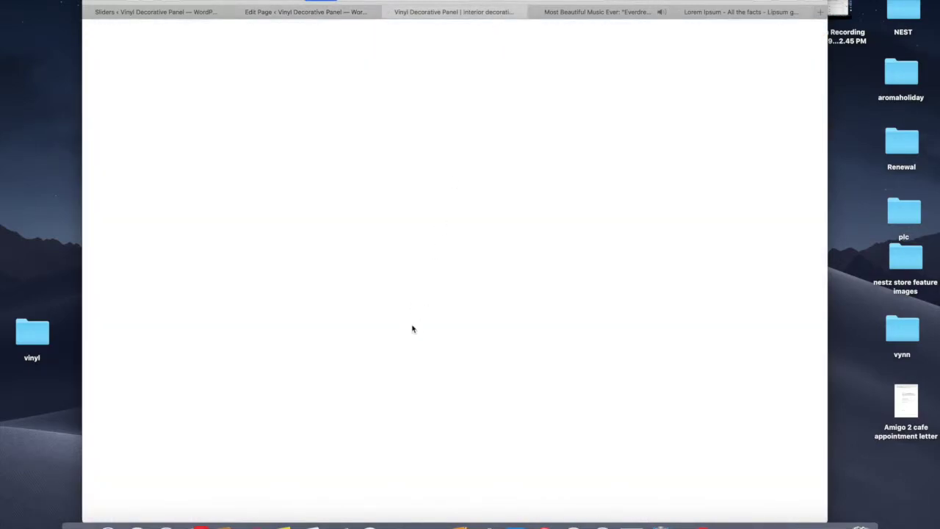
# Step: Examine the header image, the intro section and both four-column sample rows on the reloaded page
pyautogui.scroll(-5, 412, 329)
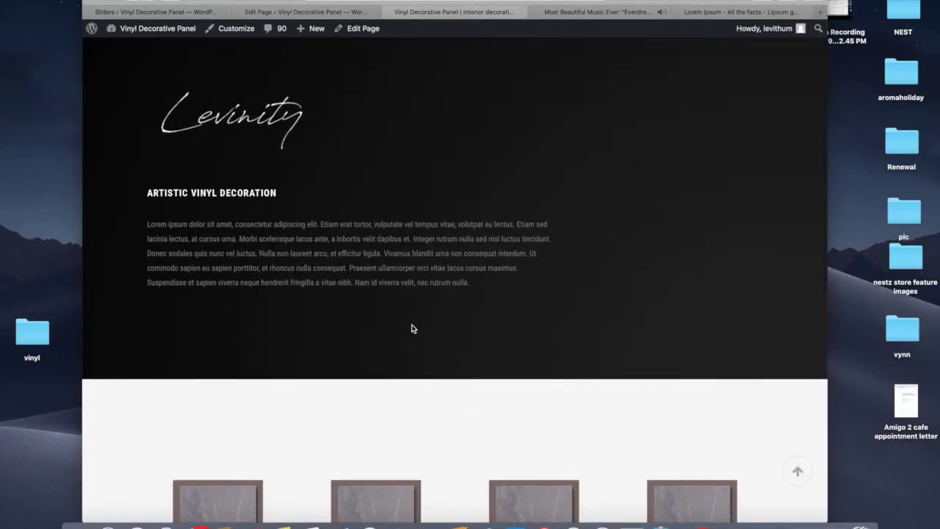
pyautogui.scroll(3, 412, 329)
pyautogui.scroll(3, 412, 329)
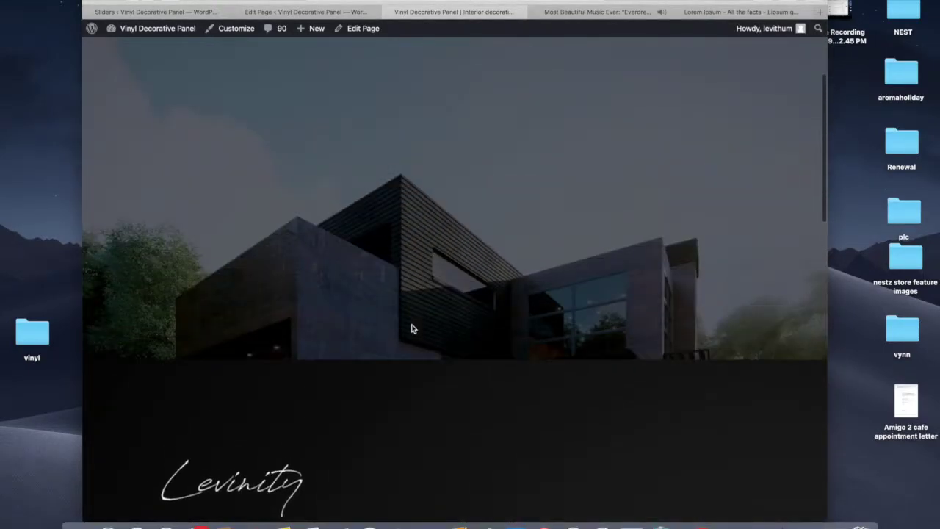
pyautogui.scroll(-10, 412, 329)
pyautogui.scroll(-3, 412, 329)
pyautogui.scroll(5, 412, 329)
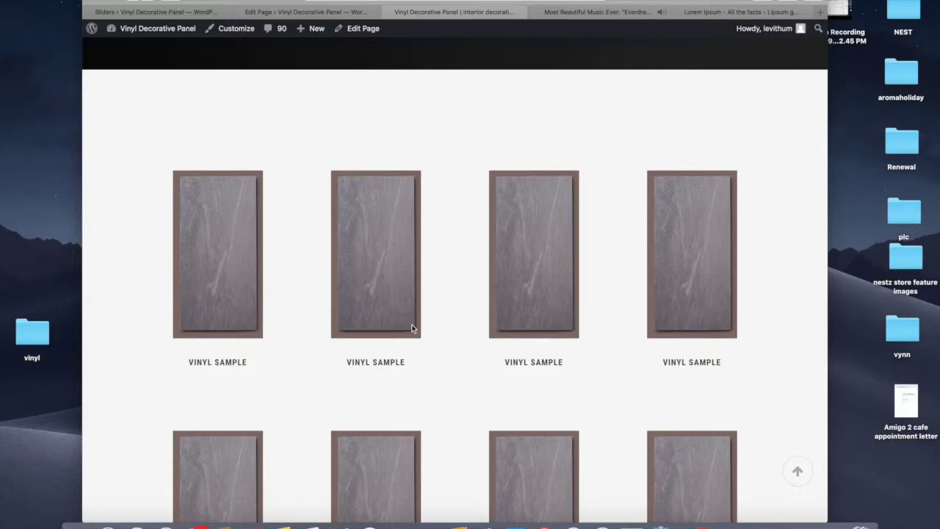
pyautogui.scroll(4, 412, 329)
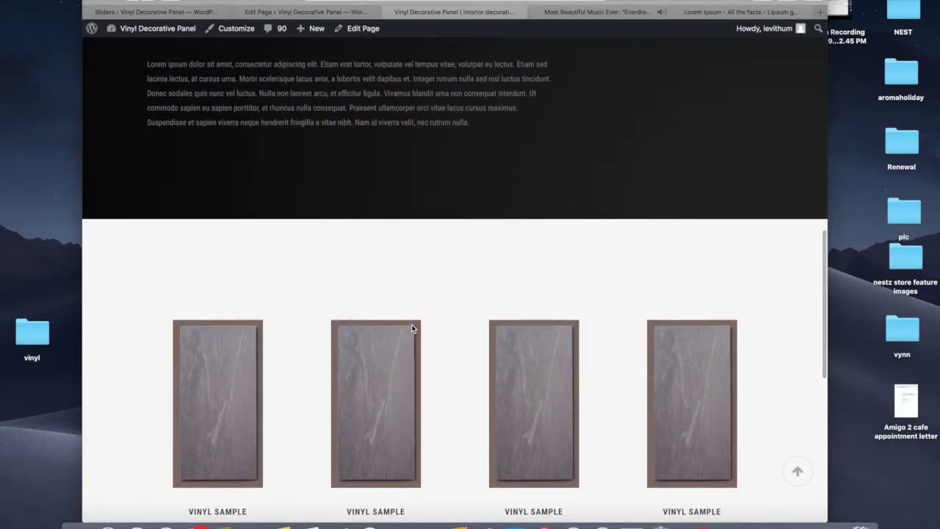
# Step: Review the background and spacing of the two vinyl sample rows beneath the dark intro section on the published page
pyautogui.scroll(-3, 412, 329)
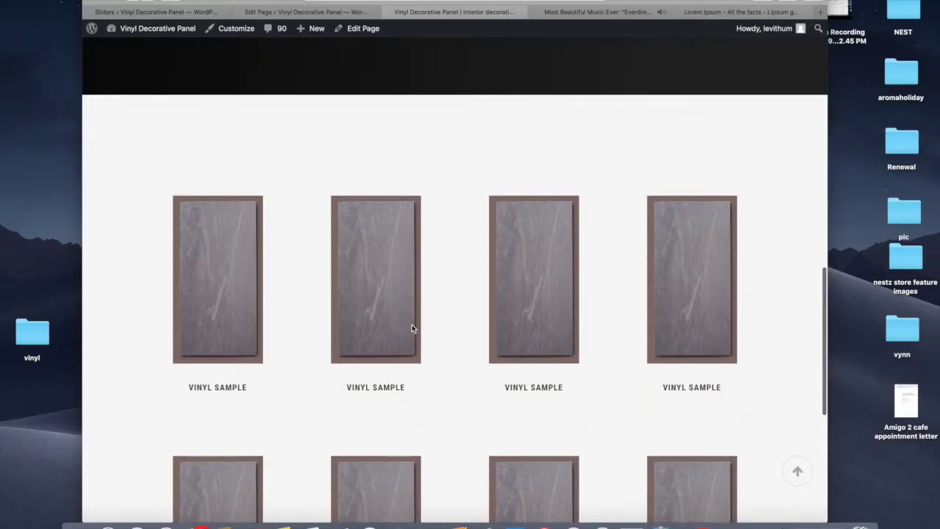
pyautogui.scroll(-3, 412, 329)
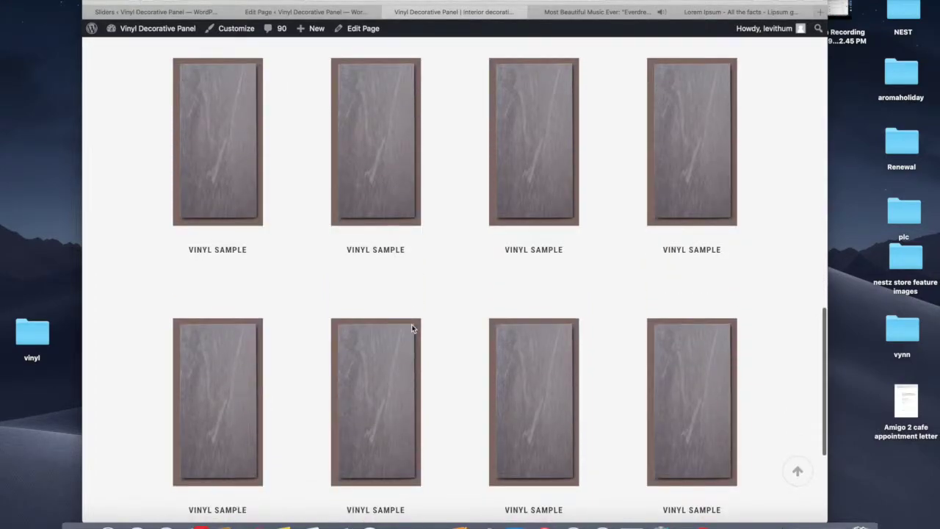
pyautogui.scroll(-2, 412, 329)
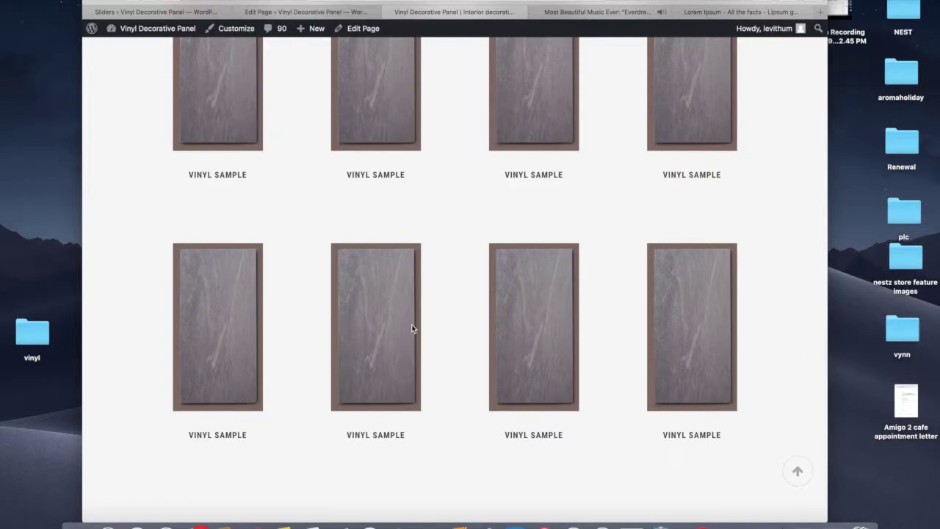
pyautogui.scroll(1, 412, 328)
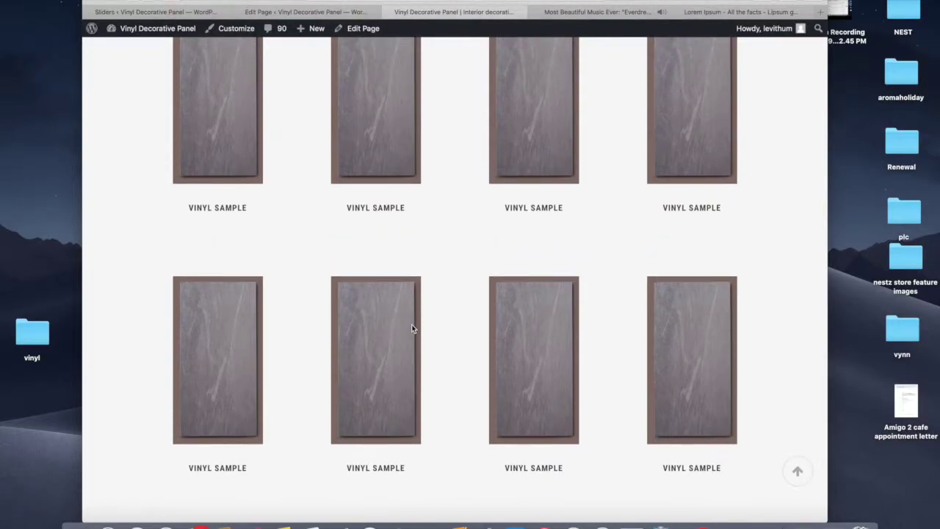
pyautogui.scroll(3, 411, 328)
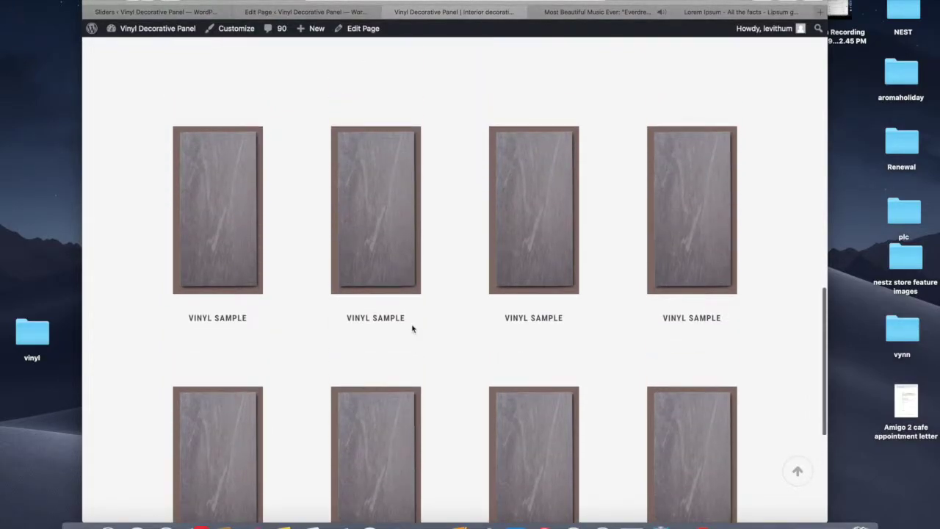
pyautogui.scroll(2, 412, 328)
pyautogui.scroll(-8, 411, 328)
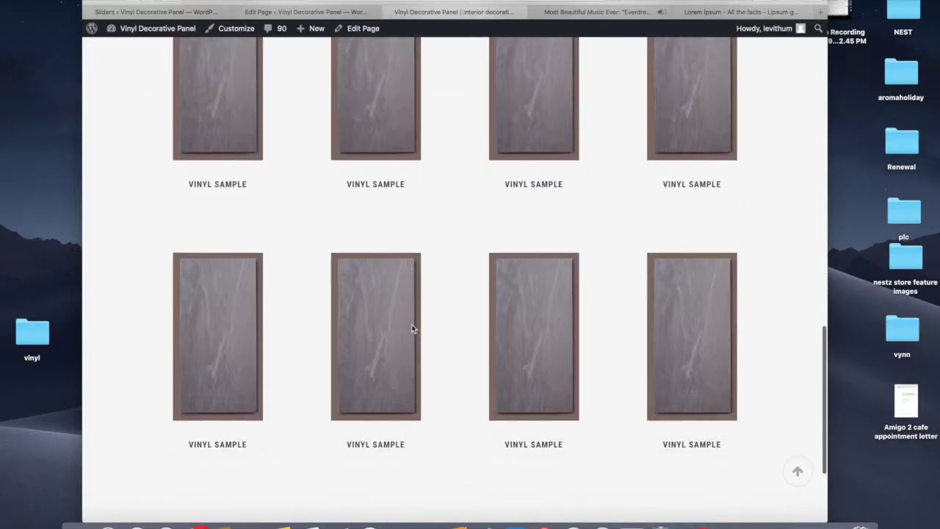
pyautogui.scroll(12, 412, 329)
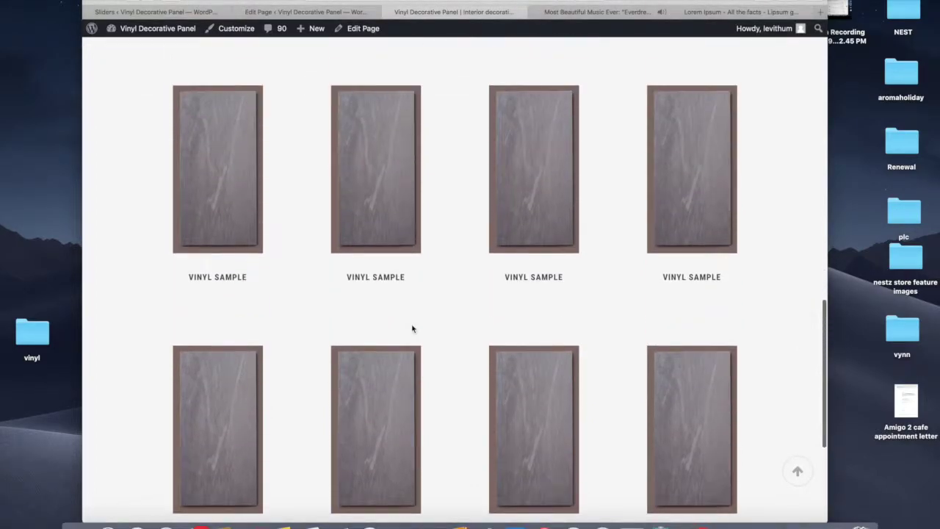
pyautogui.scroll(-7, 412, 328)
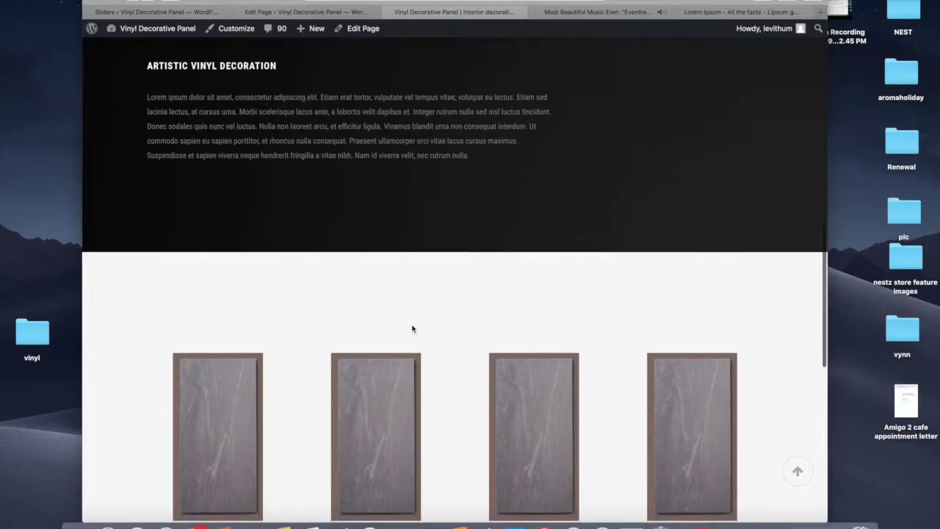
pyautogui.scroll(-5, 412, 328)
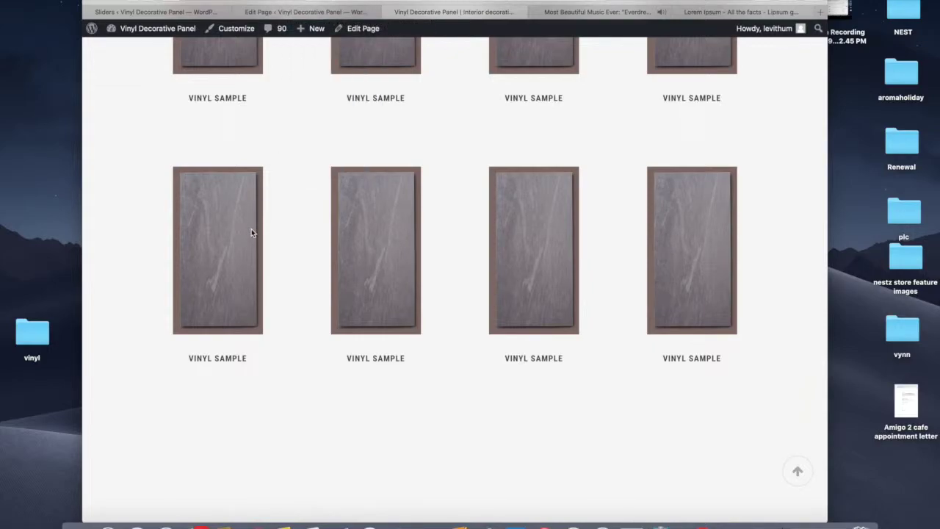
pyautogui.scroll(5, 250, 233)
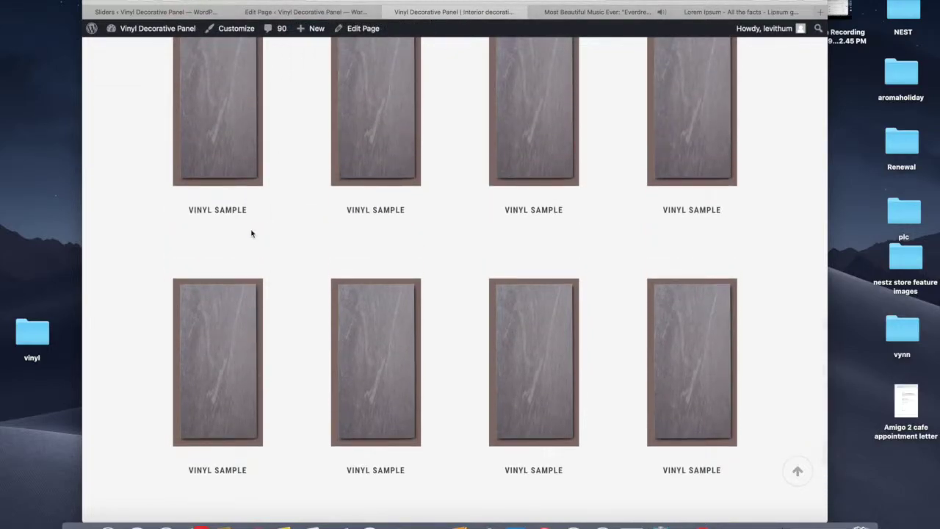
pyautogui.scroll(1, 250, 233)
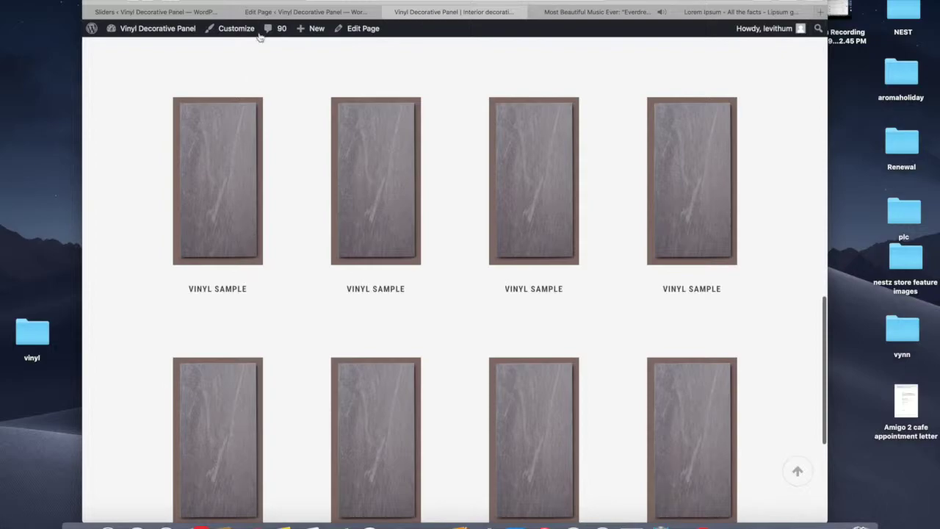
# Step: In the Home page editor, set the background colour of the outer row holding both sample rows to white and save the row settings
pyautogui.click(306, 12)
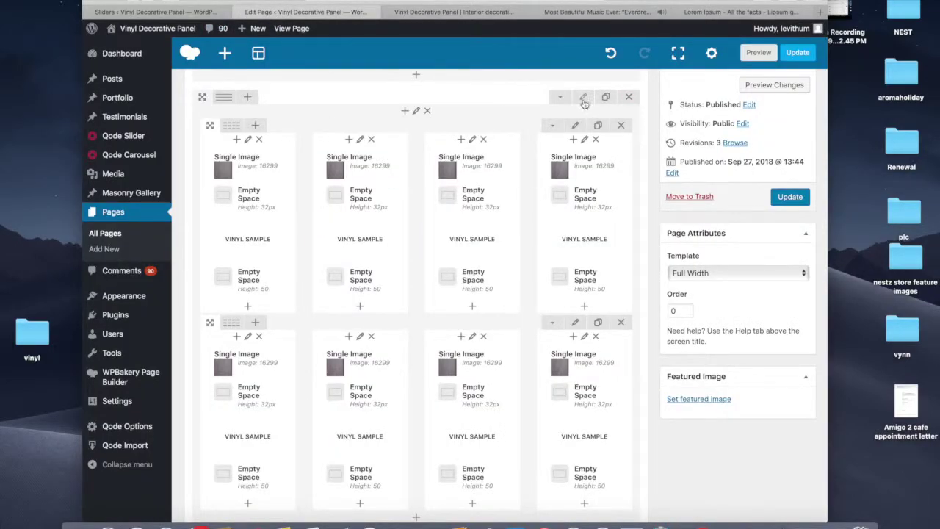
pyautogui.click(583, 97)
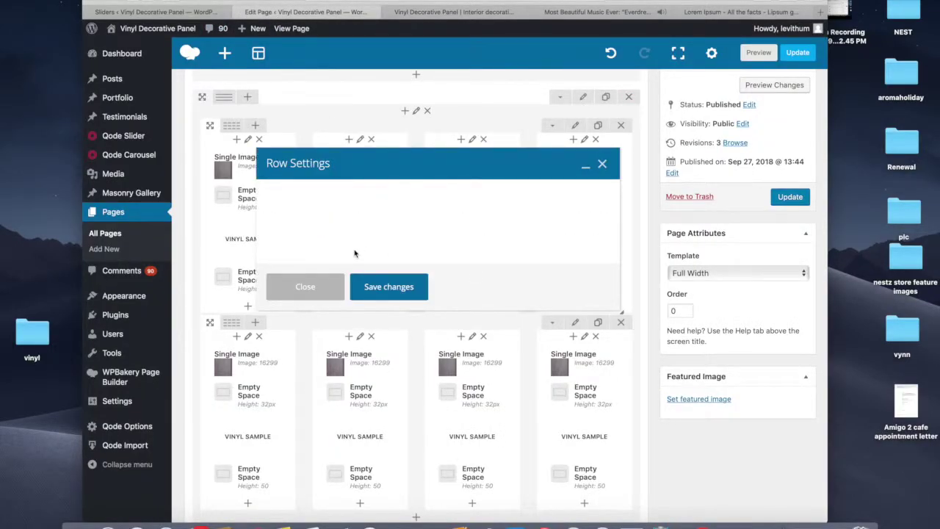
pyautogui.click(349, 192)
pyautogui.scroll(-2, 424, 338)
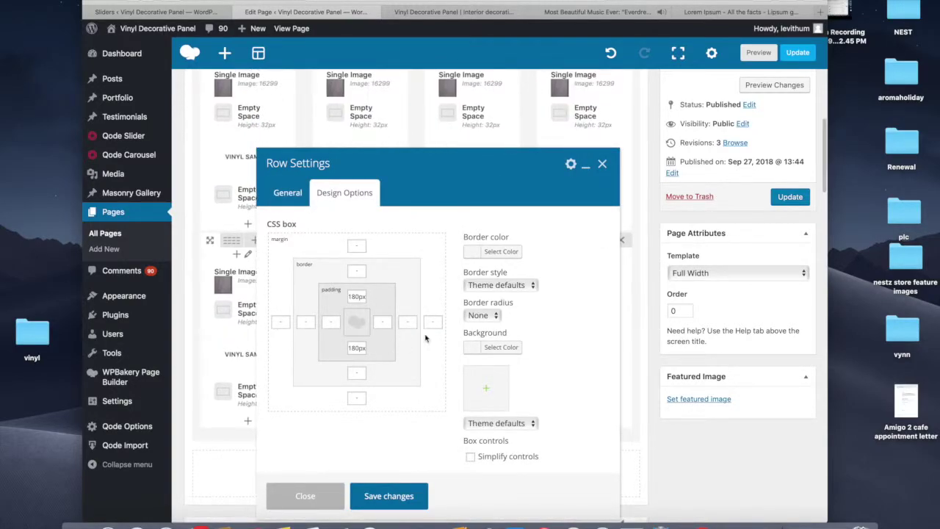
pyautogui.click(470, 346)
pyautogui.scroll(-1, 470, 401)
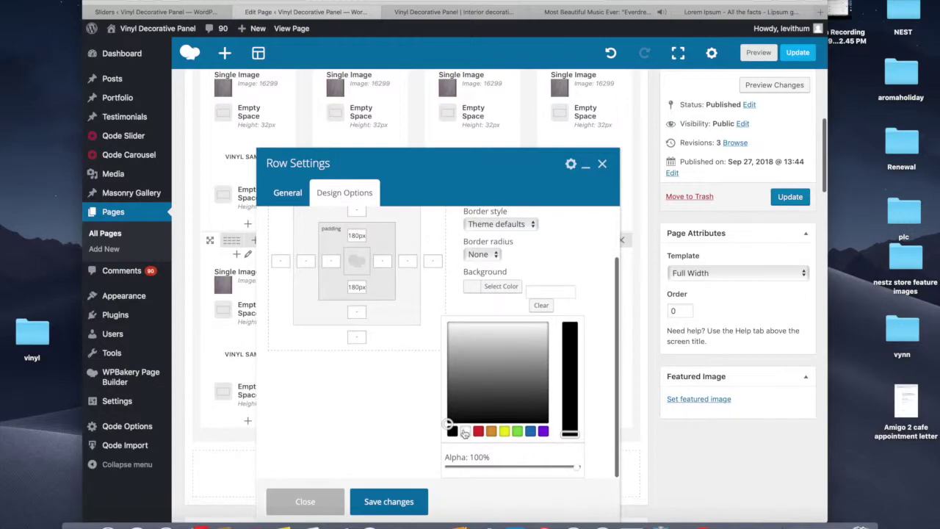
pyautogui.click(465, 432)
pyautogui.click(388, 501)
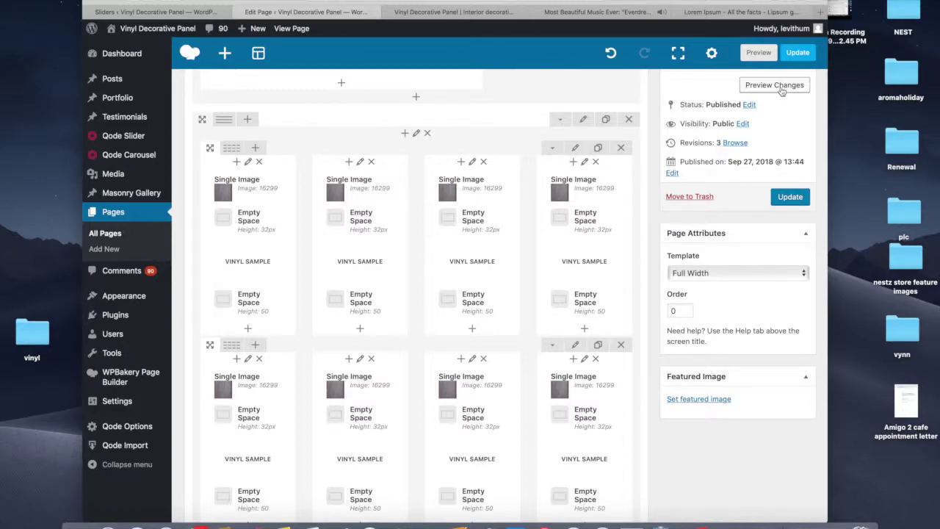
# Step: Examine the sample section's background against the dark intro section and the header image on the published page
pyautogui.click(452, 12)
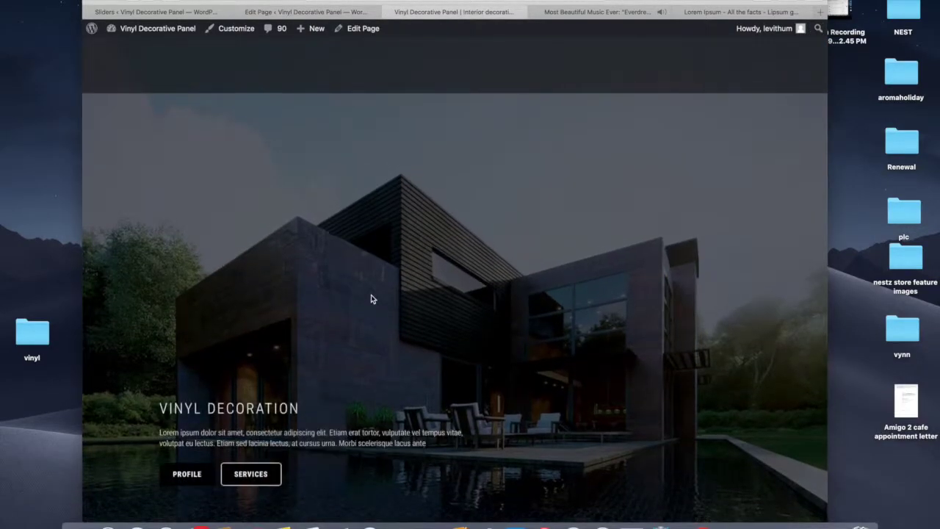
pyautogui.scroll(-15, 371, 299)
pyautogui.scroll(-3, 371, 299)
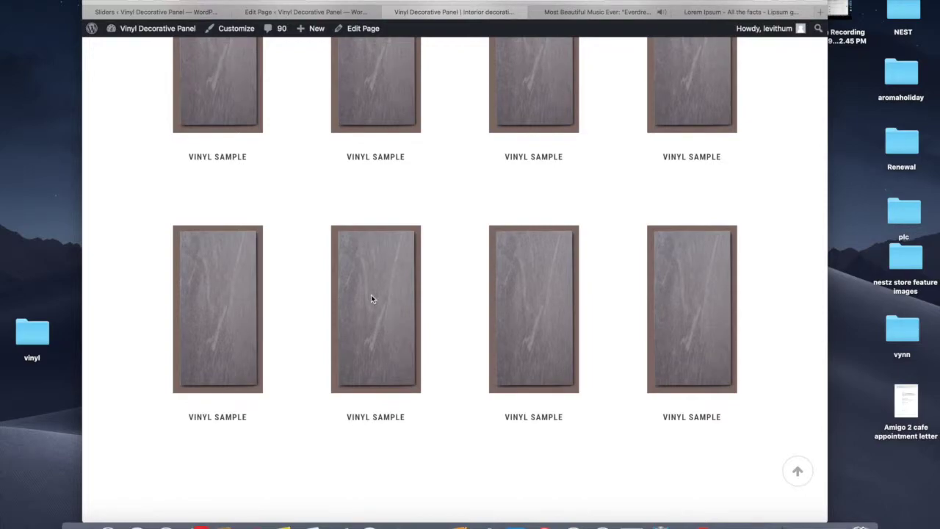
pyautogui.scroll(15, 371, 299)
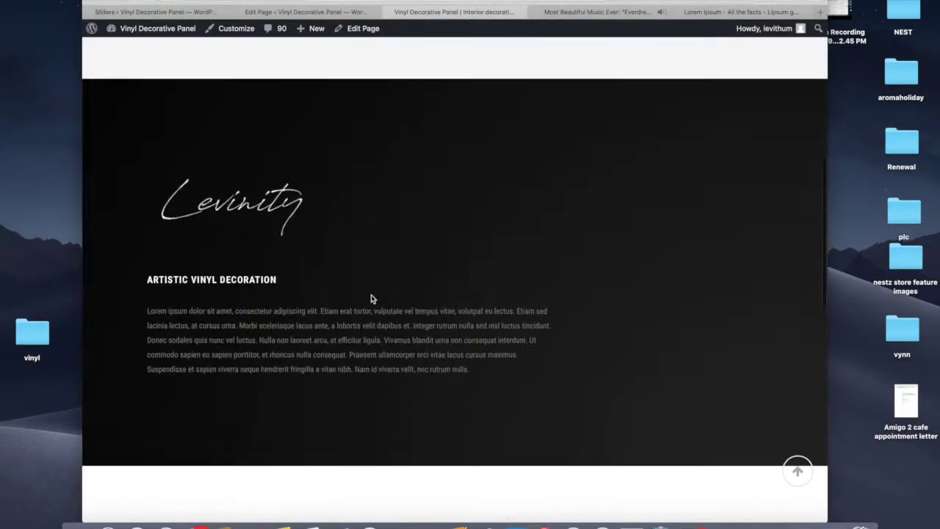
pyautogui.scroll(3, 371, 298)
pyautogui.scroll(-4, 371, 299)
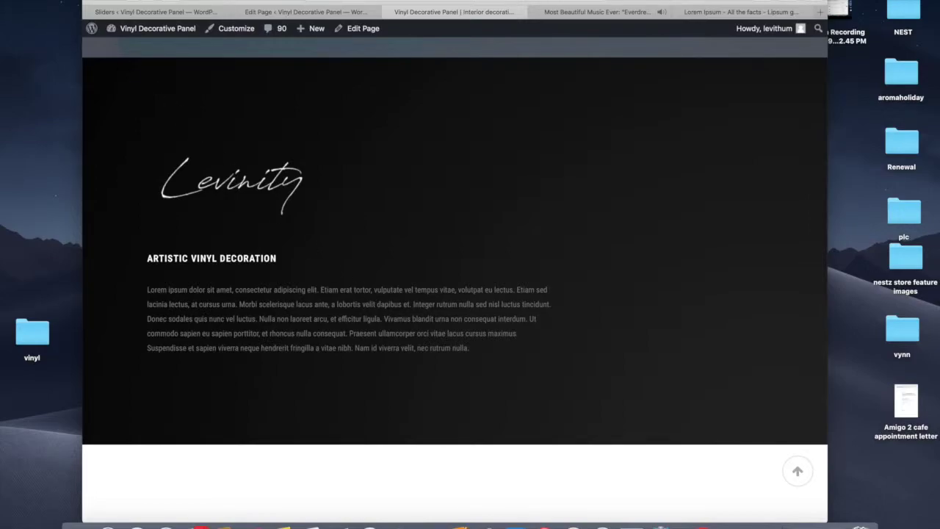
pyautogui.scroll(-3, 225, 243)
pyautogui.scroll(3, 226, 246)
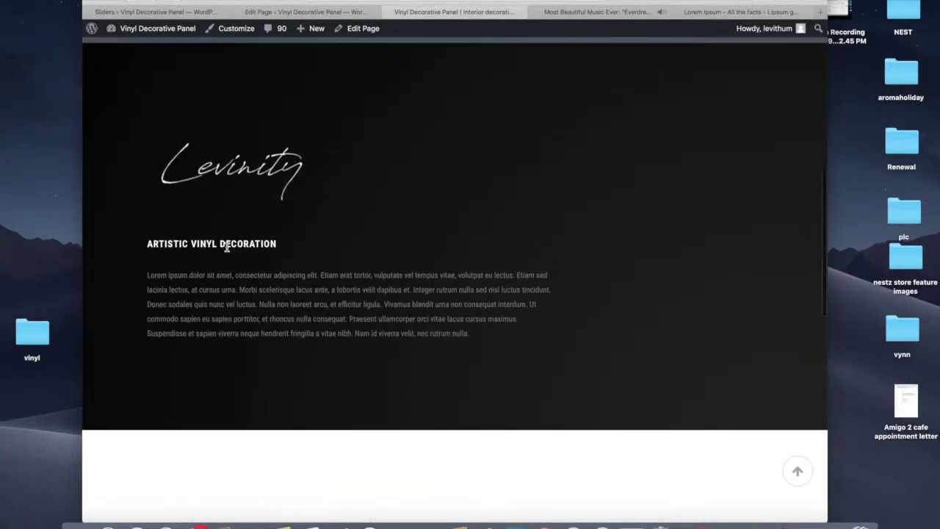
pyautogui.scroll(-5, 227, 247)
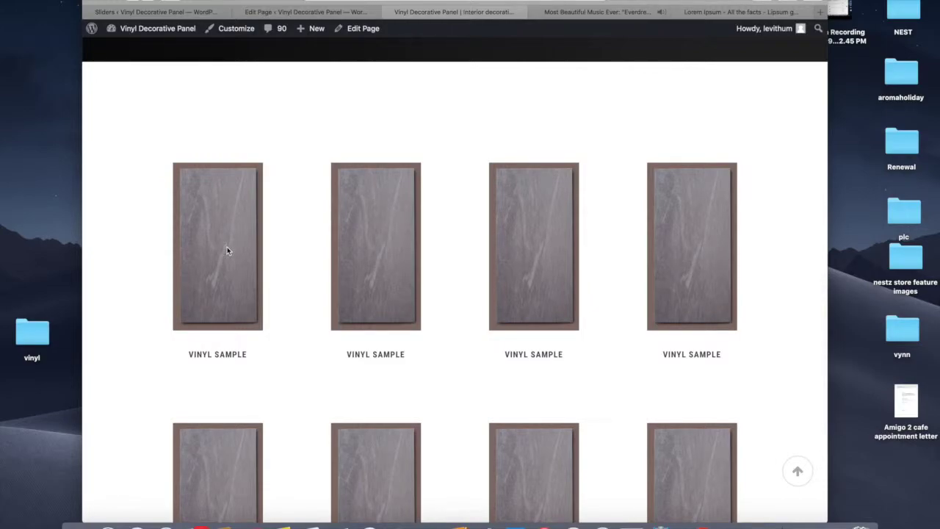
pyautogui.scroll(-4, 227, 251)
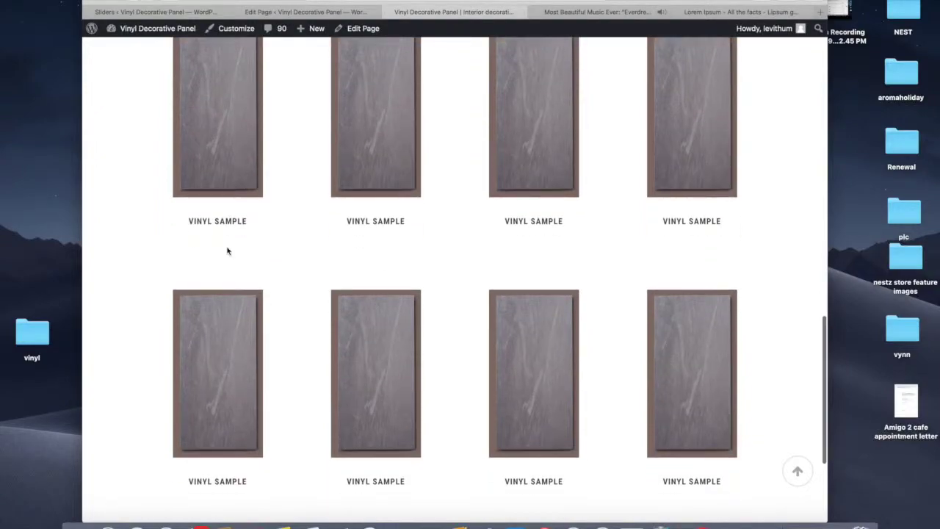
pyautogui.scroll(1, 227, 250)
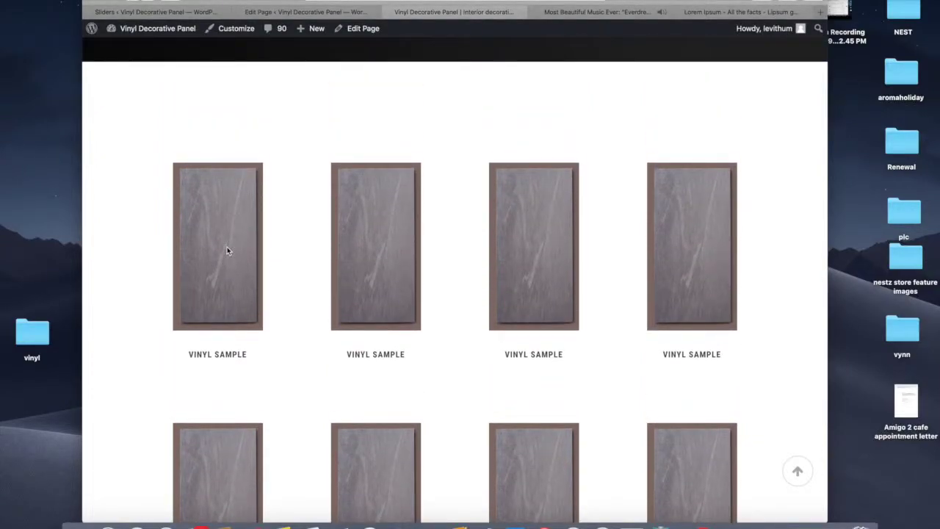
# Step: Return to the Home page editor and update the page
pyautogui.click(307, 12)
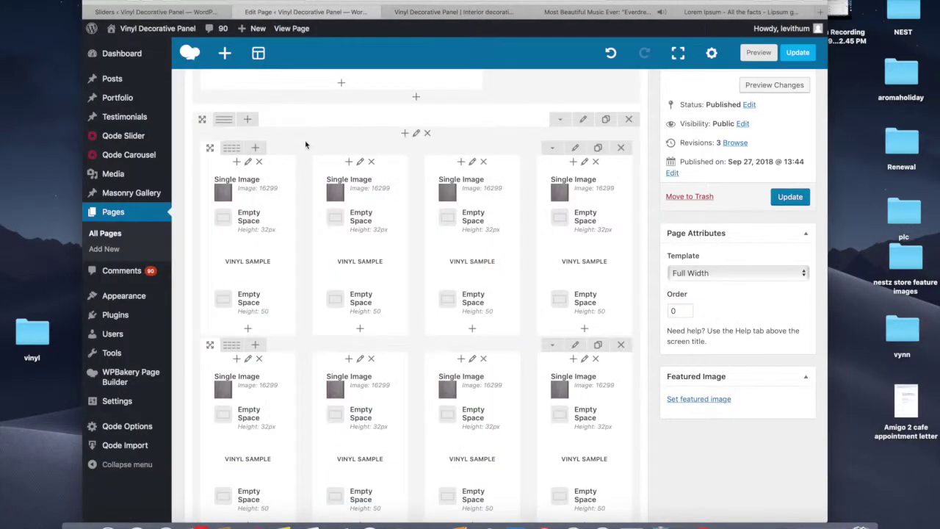
pyautogui.click(792, 199)
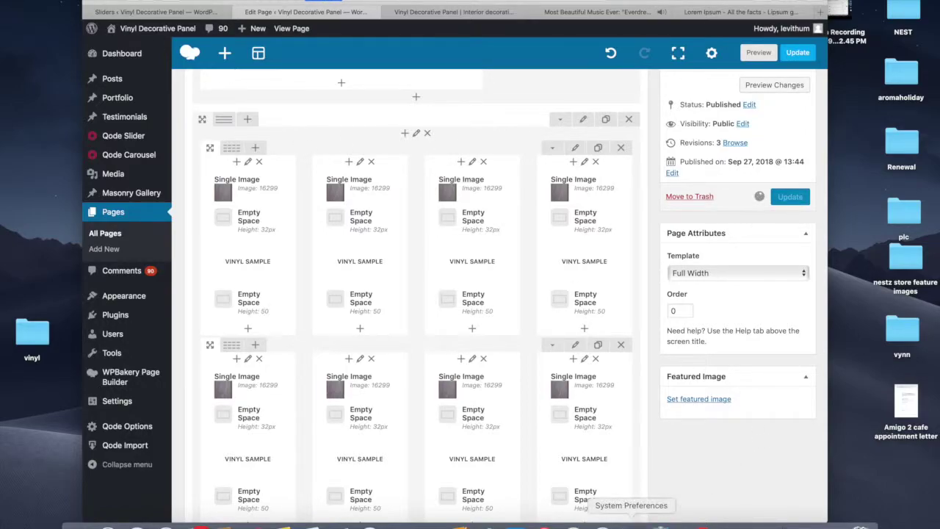
# Step: Switch to System Preferences, set the general system appearance to Dark and close the preferences
pyautogui.click(631, 524)
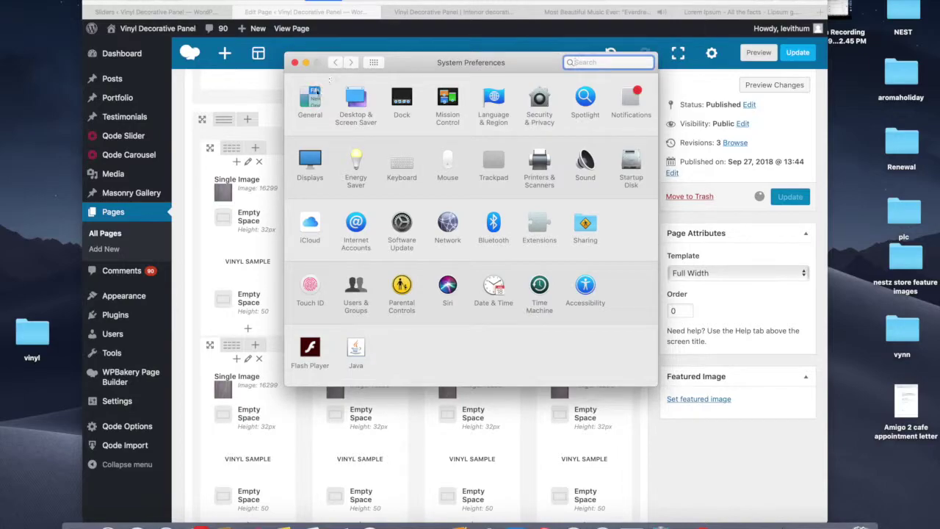
pyautogui.click(309, 101)
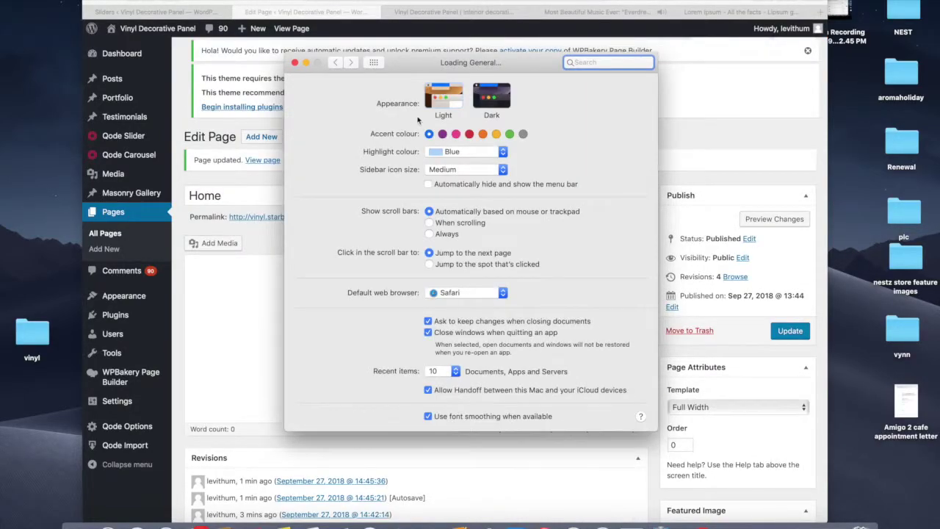
pyautogui.click(492, 95)
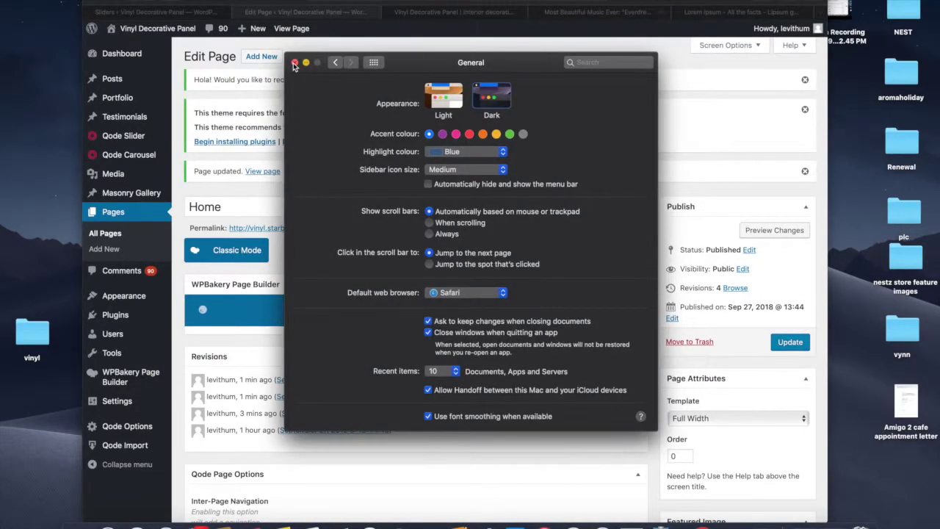
pyautogui.click(294, 62)
# Step: Create a new portfolio item in WordPress and title it "Portfolio A"
pyautogui.scroll(-1, 125, 434)
pyautogui.moveTo(125, 434)
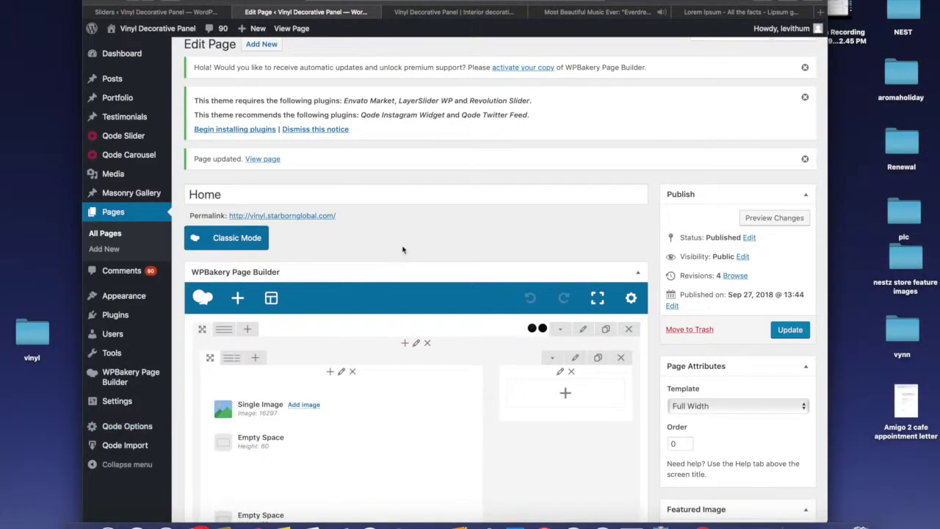
pyautogui.moveTo(131, 187)
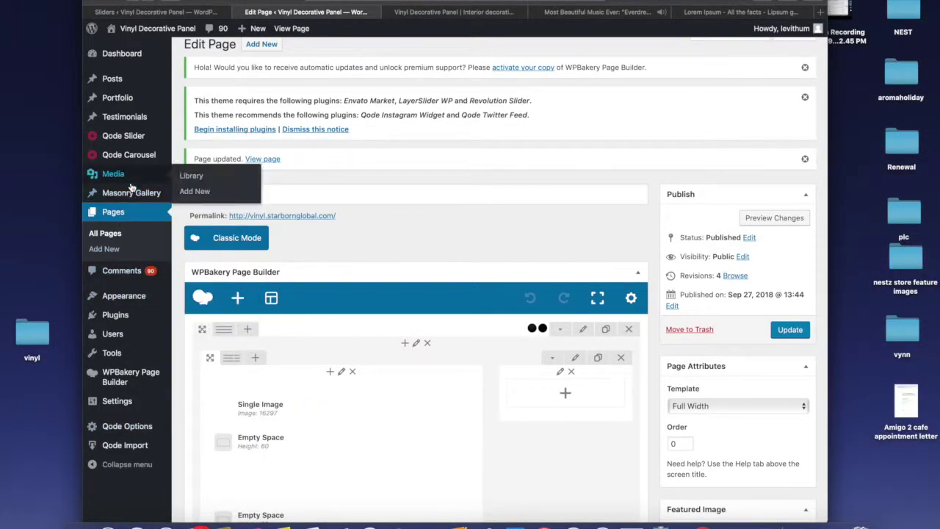
pyautogui.moveTo(133, 103)
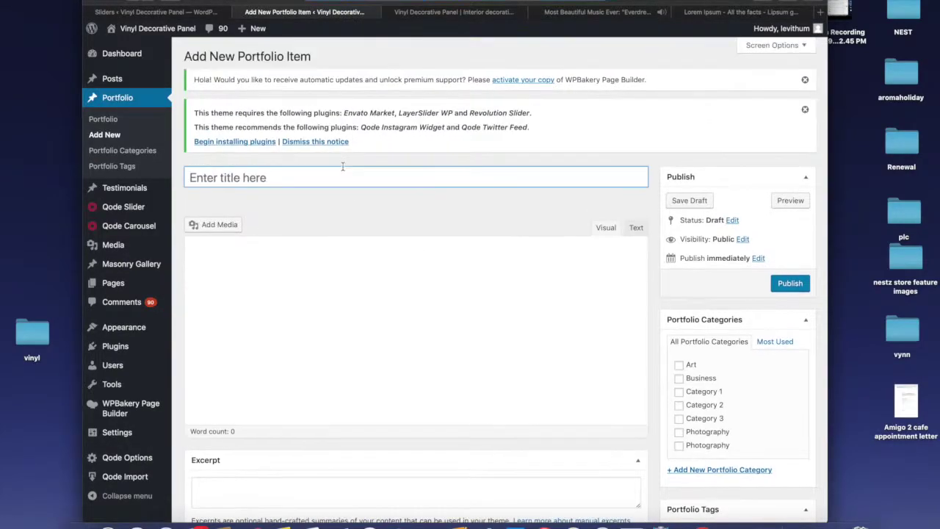
pyautogui.write('Por')
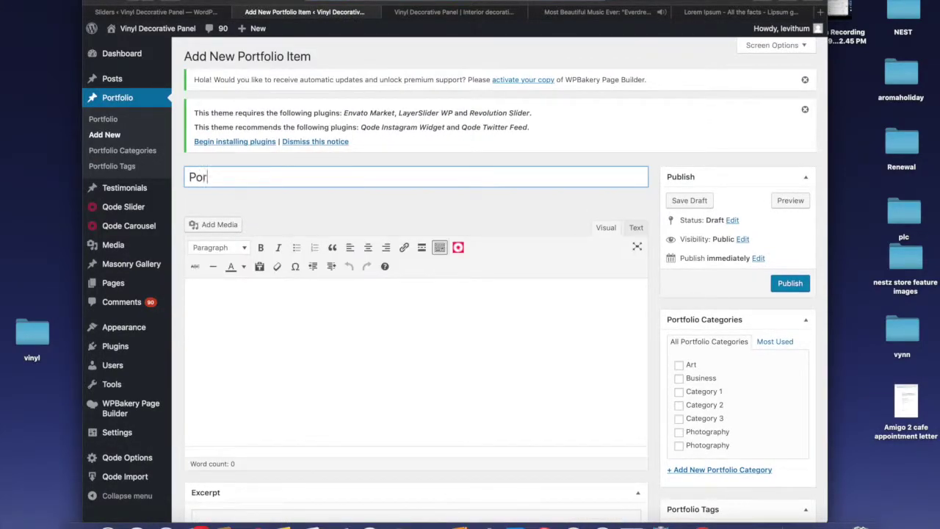
pyautogui.write('tfolio A')
pyautogui.press('Tab')
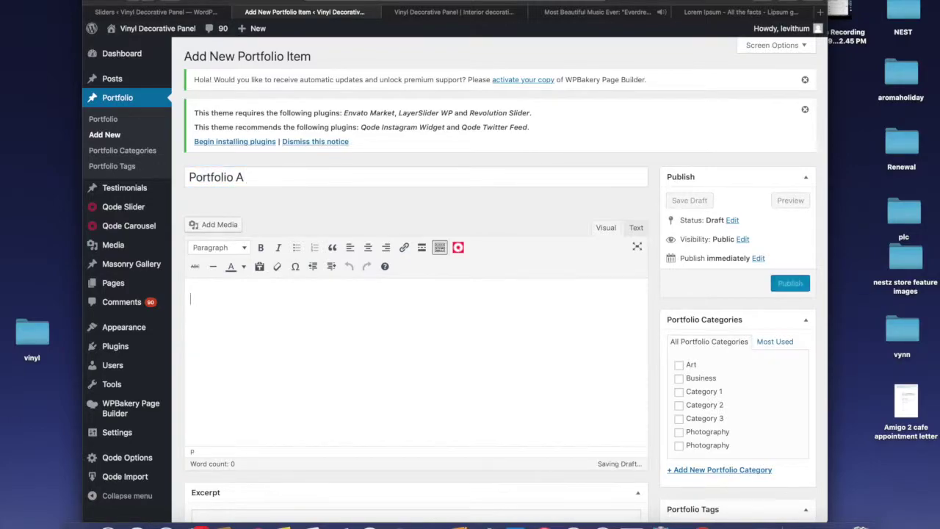
# Step: Switch to the Lorem Ipsum page and copy its first generated paragraph
pyautogui.click(721, 10)
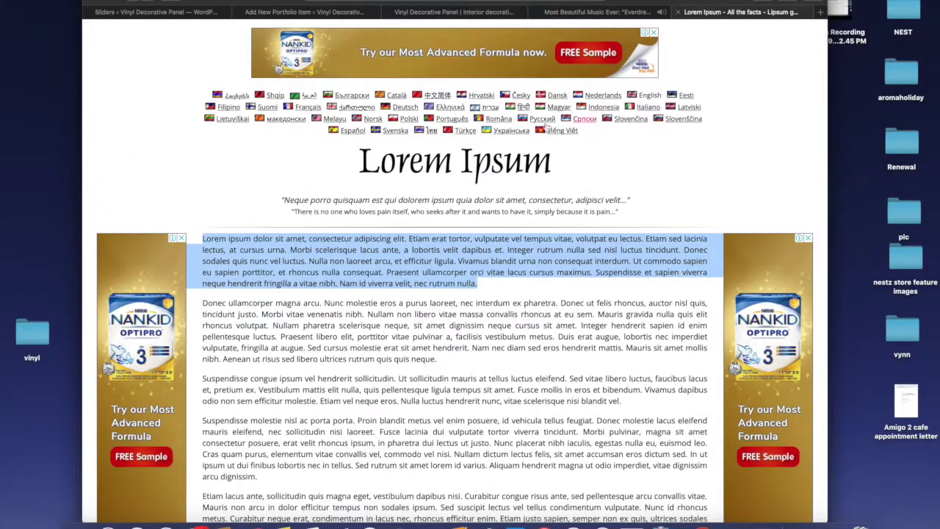
pyautogui.rightClick(465, 243)
pyautogui.click(485, 278)
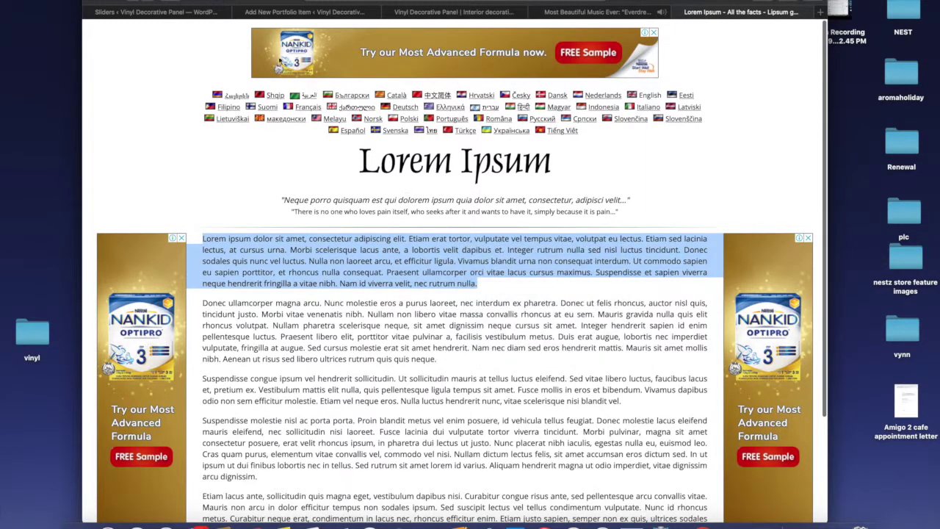
# Step: Paste the copied paragraph into the body of "Portfolio A" and assign the item to the Business category
pyautogui.click(213, 14)
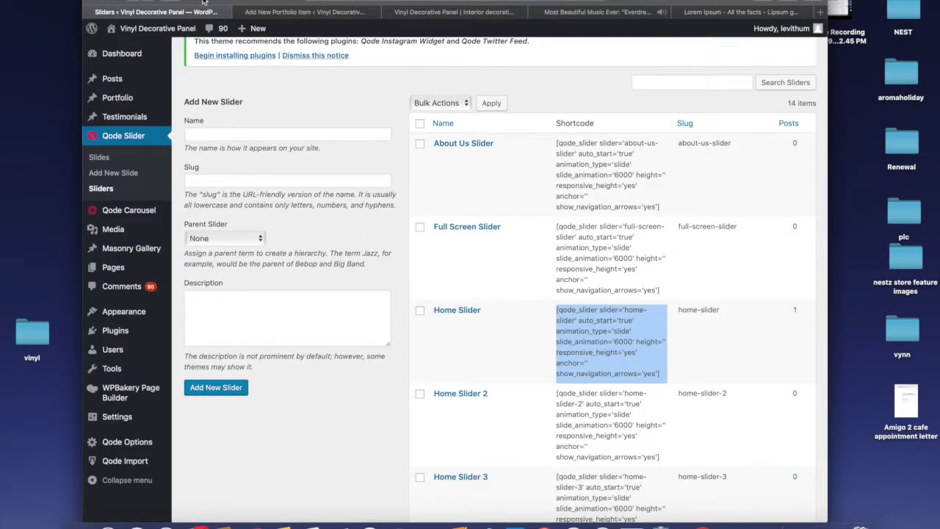
pyautogui.click(305, 12)
pyautogui.click(280, 361)
pyautogui.press('super+v')
pyautogui.scroll(-5, 522, 371)
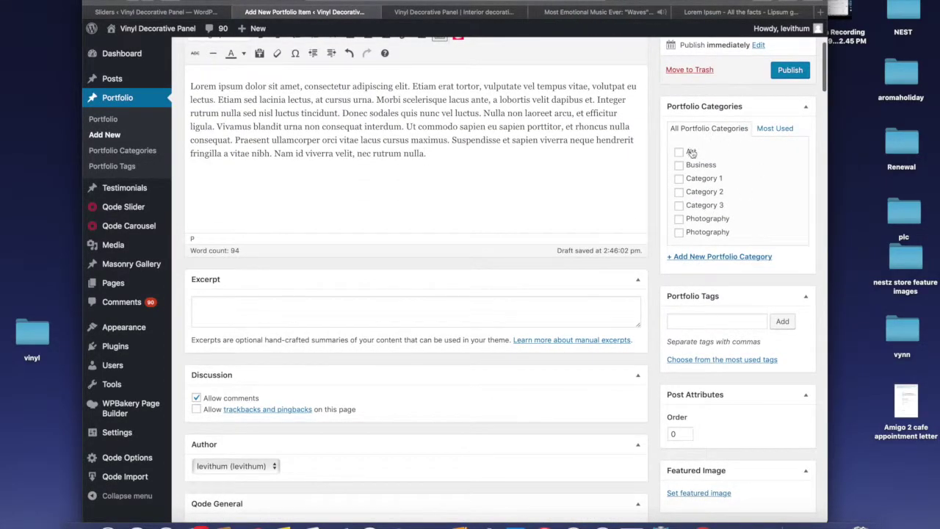
pyautogui.click(680, 168)
# Step: Start choosing a featured image for "Portfolio A", open the desktop folder "vinyl" and preview its image files
pyautogui.scroll(-2, 645, 359)
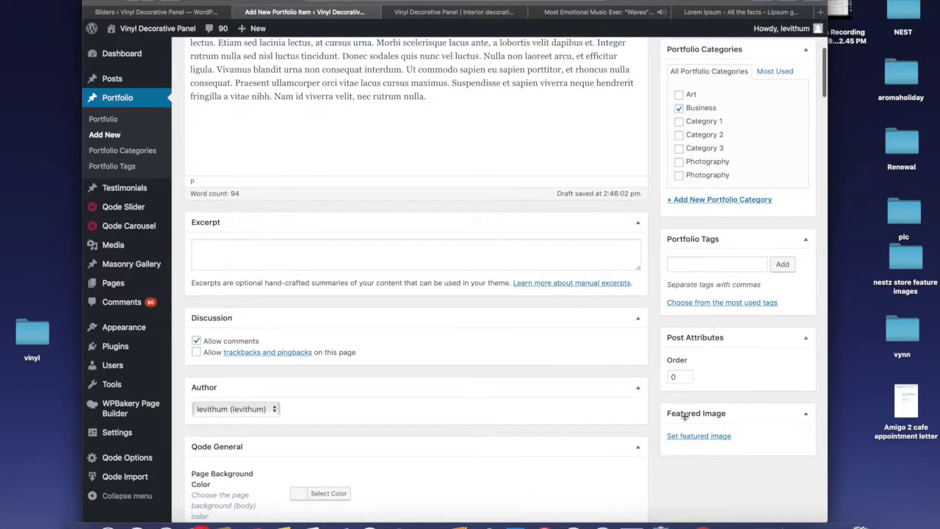
pyautogui.click(687, 439)
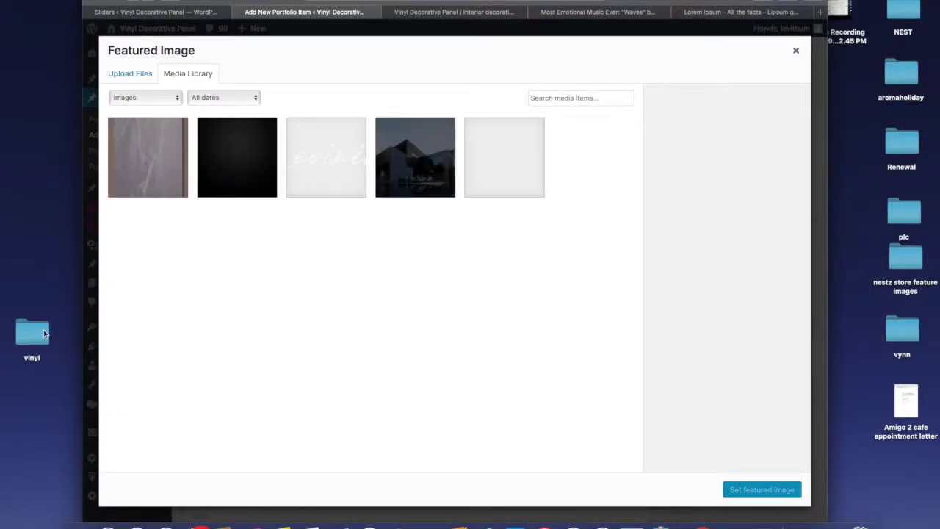
pyautogui.doubleClick(44, 330)
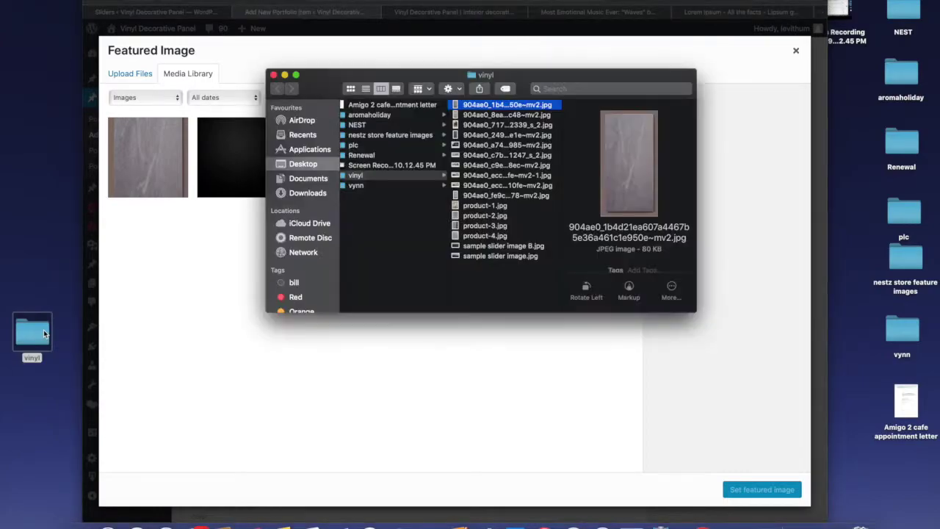
pyautogui.click(486, 118)
pyautogui.click(487, 126)
pyautogui.click(487, 136)
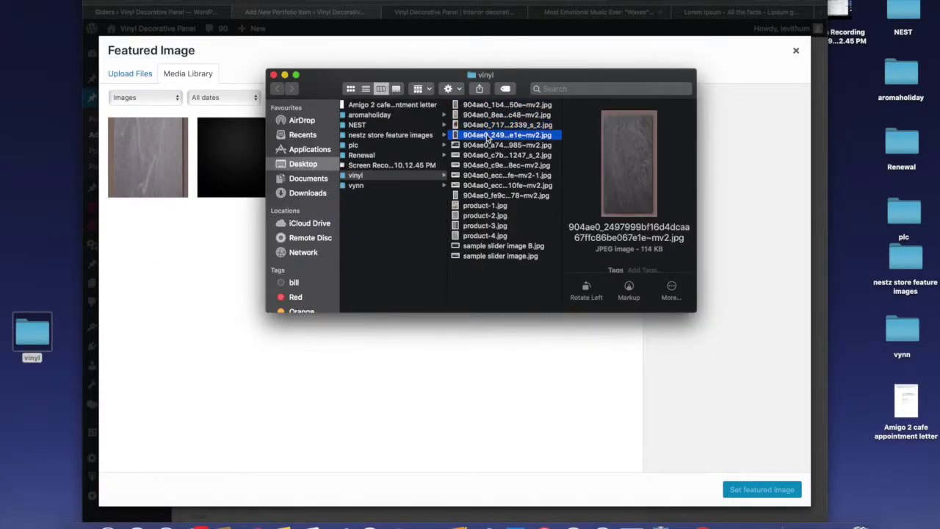
pyautogui.click(486, 145)
pyautogui.click(487, 155)
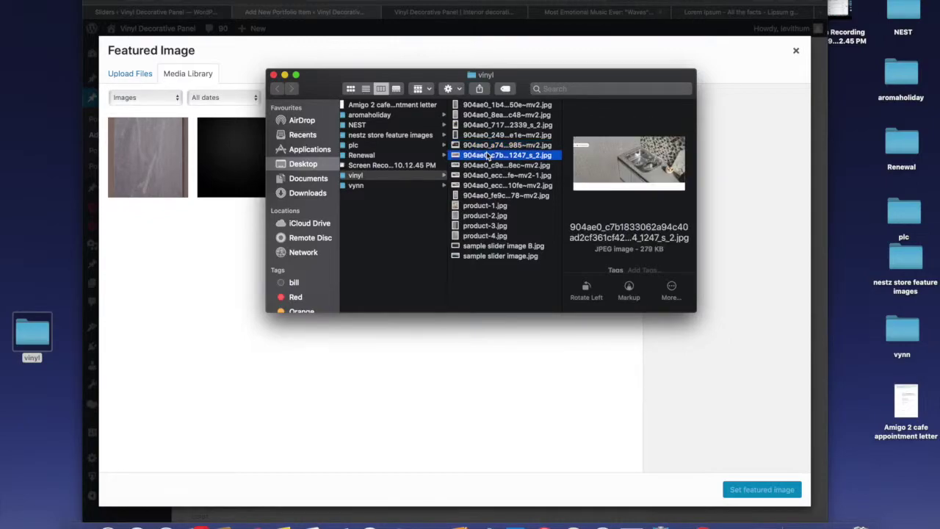
# Step: Upload the five consecutive images from 904ae0_a74…985~mv2.jpg through 904ae0_ecc…10fe~mv2.jpg to the Media Library
pyautogui.click(487, 146)
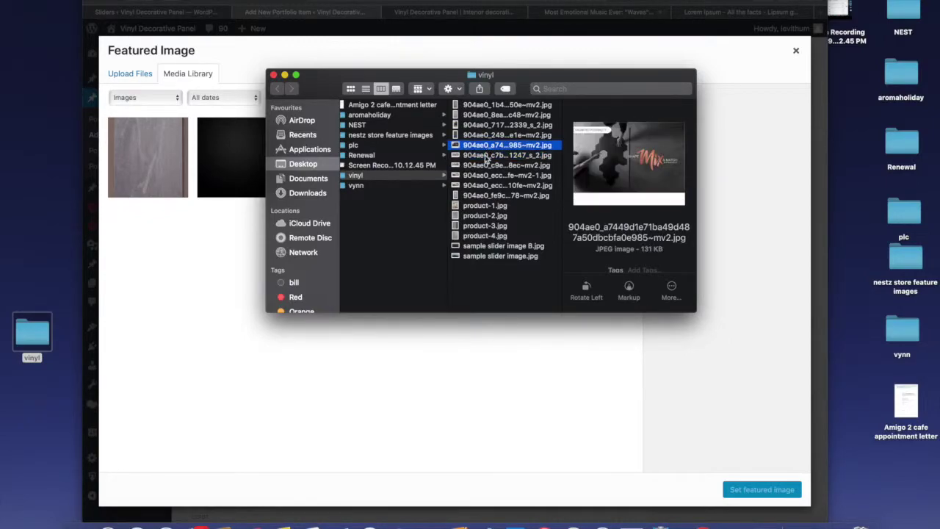
pyautogui.keyDown('shift'); pyautogui.click(484, 156); pyautogui.keyUp('shift')
pyautogui.keyDown('shift'); pyautogui.click(486, 165); pyautogui.keyUp('shift')
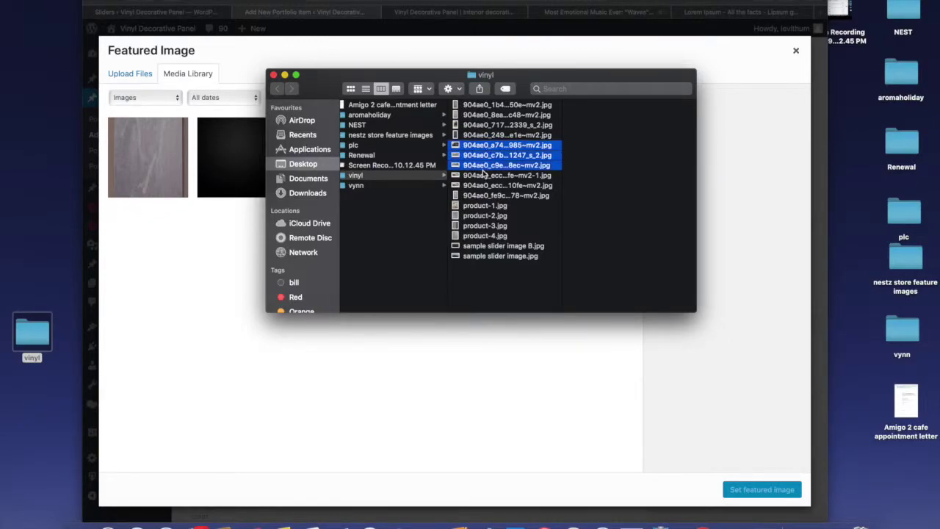
pyautogui.keyDown('shift'); pyautogui.click(484, 176); pyautogui.keyUp('shift')
pyautogui.keyDown('shift'); pyautogui.click(484, 185); pyautogui.keyUp('shift')
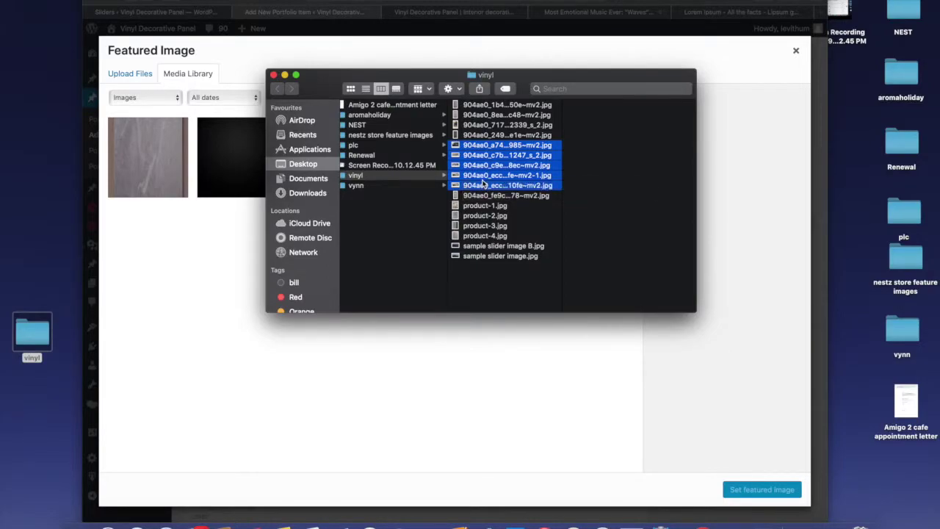
pyautogui.moveTo(484, 185); pyautogui.dragTo(233, 409)
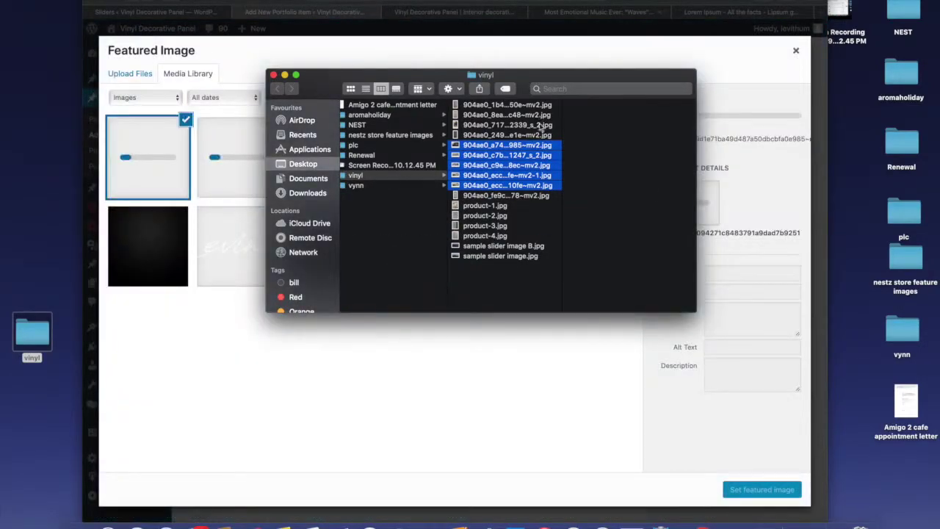
# Step: Remove the four images product-1.jpg through product-4.jpg from the vinyl folder
pyautogui.click(528, 196)
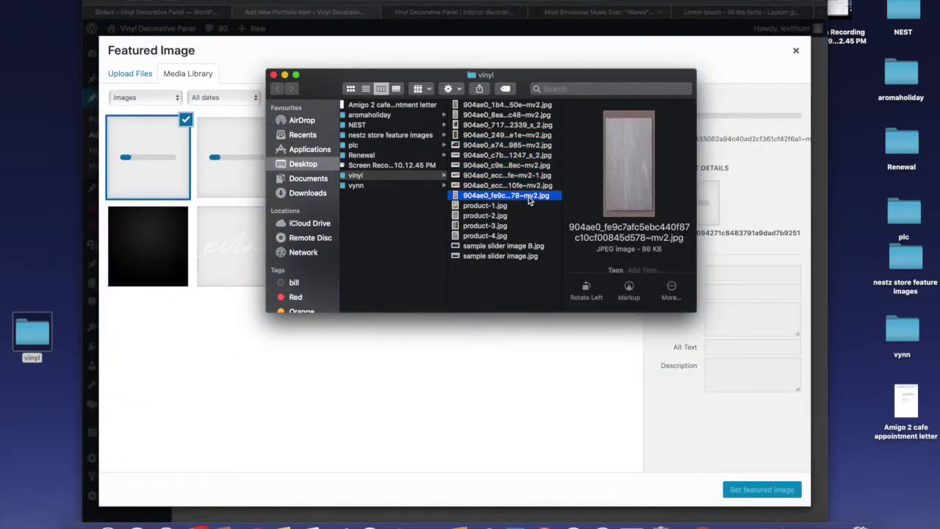
pyautogui.click(490, 205)
pyautogui.click(490, 216)
pyautogui.keyDown('shift'); pyautogui.click(490, 226); pyautogui.keyUp('shift')
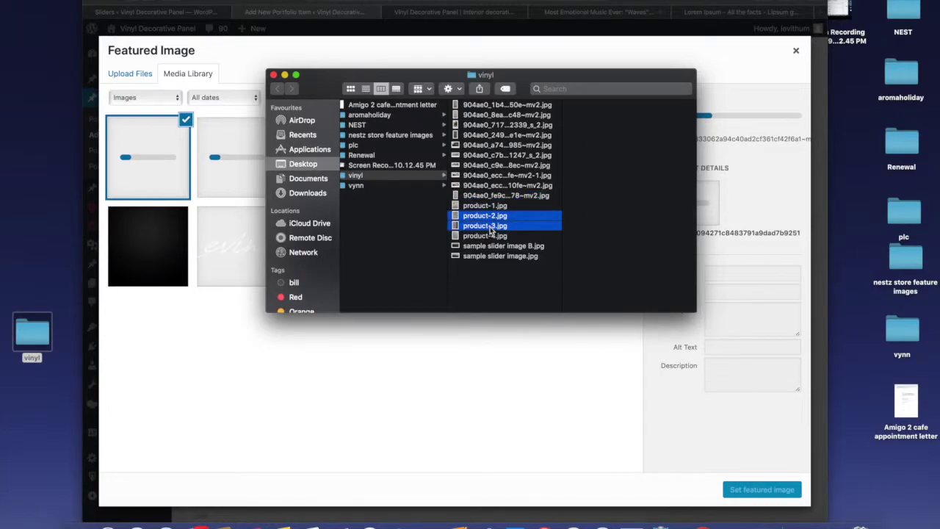
pyautogui.click(491, 236)
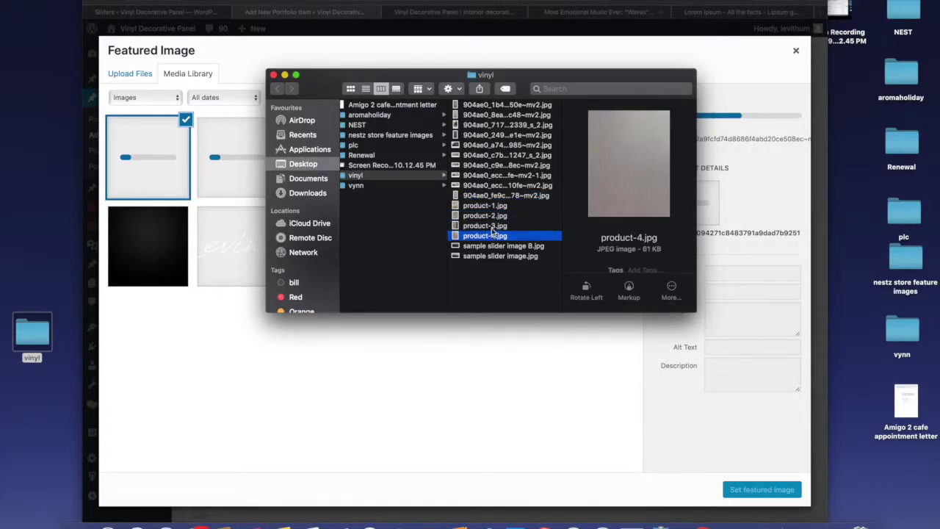
pyautogui.keyDown('shift'); pyautogui.click(491, 227); pyautogui.keyUp('shift')
pyautogui.keyDown('shift'); pyautogui.click(493, 216); pyautogui.keyUp('shift')
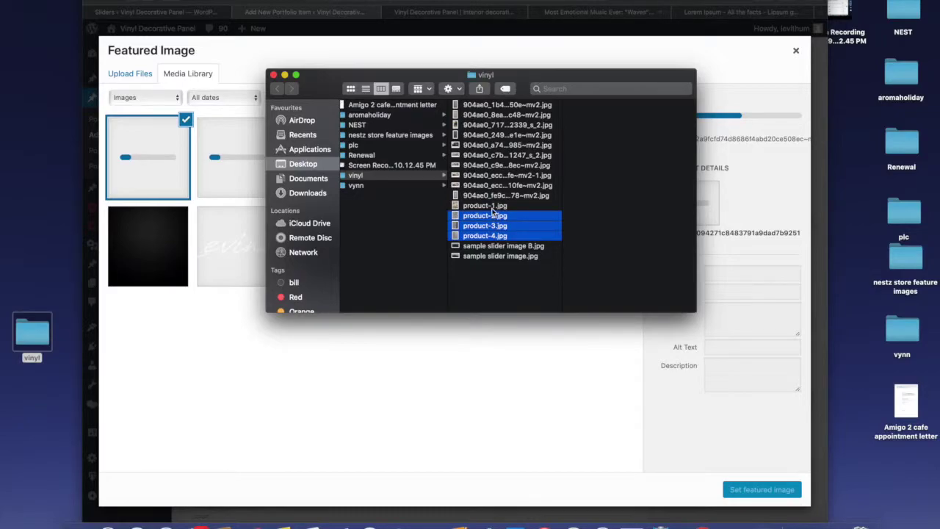
pyautogui.click(492, 215)
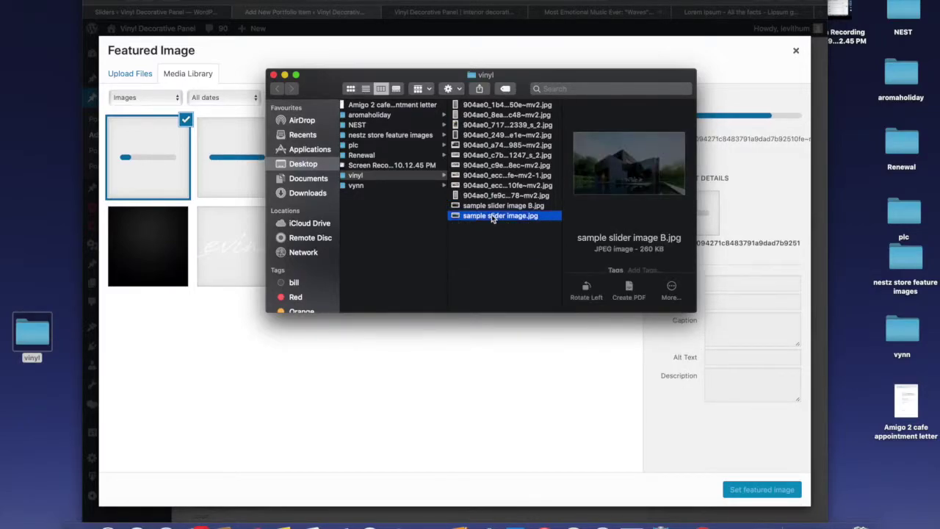
# Step: Preview the natural marble kitchen photo 904ae0_717…2339_s_2.jpg at full size and upload it to the Media Library
pyautogui.click(498, 185)
pyautogui.click(490, 136)
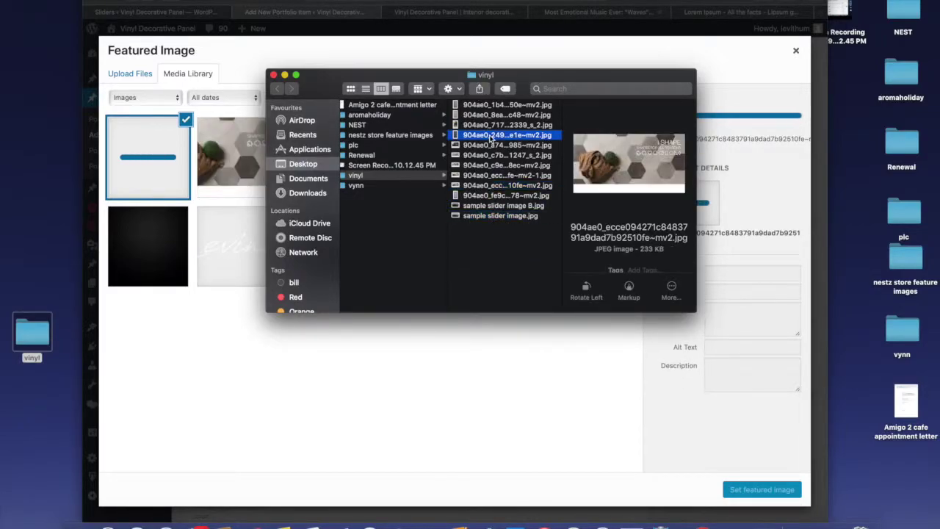
pyautogui.click(489, 126)
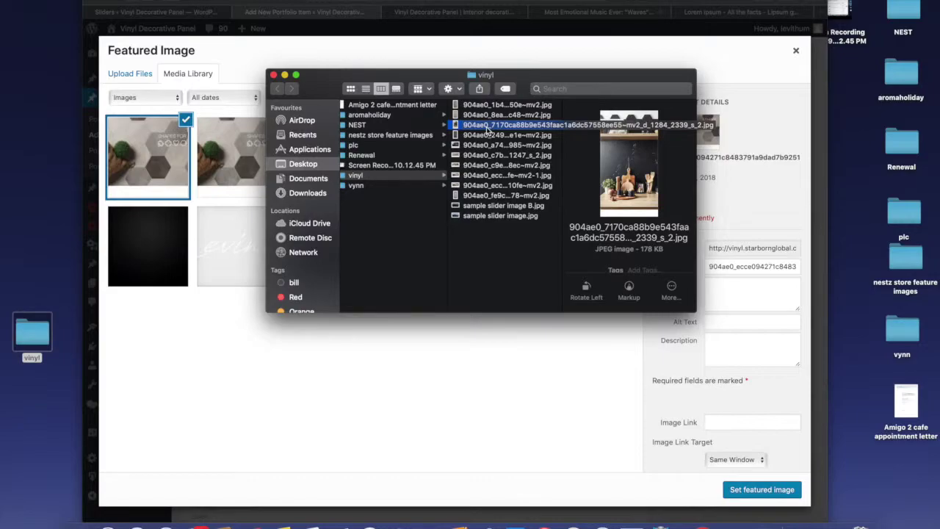
pyautogui.press('space')
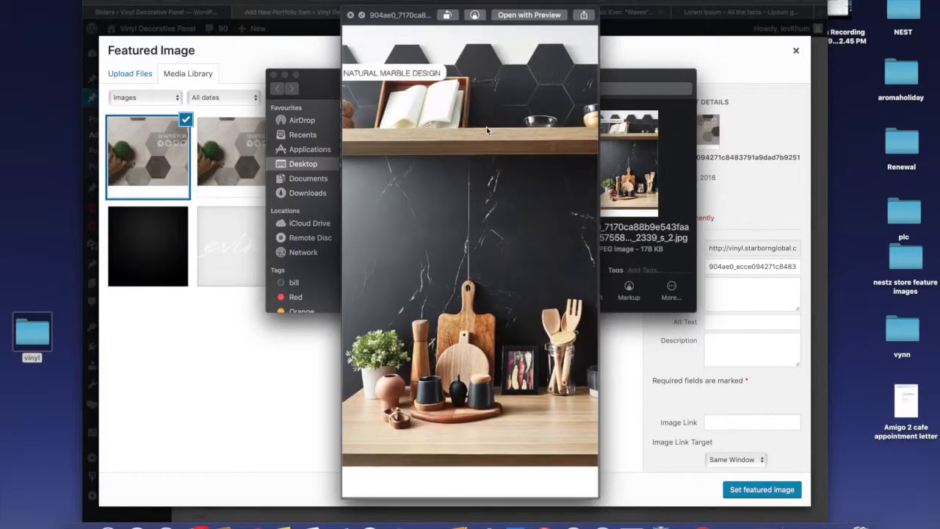
pyautogui.press('space')
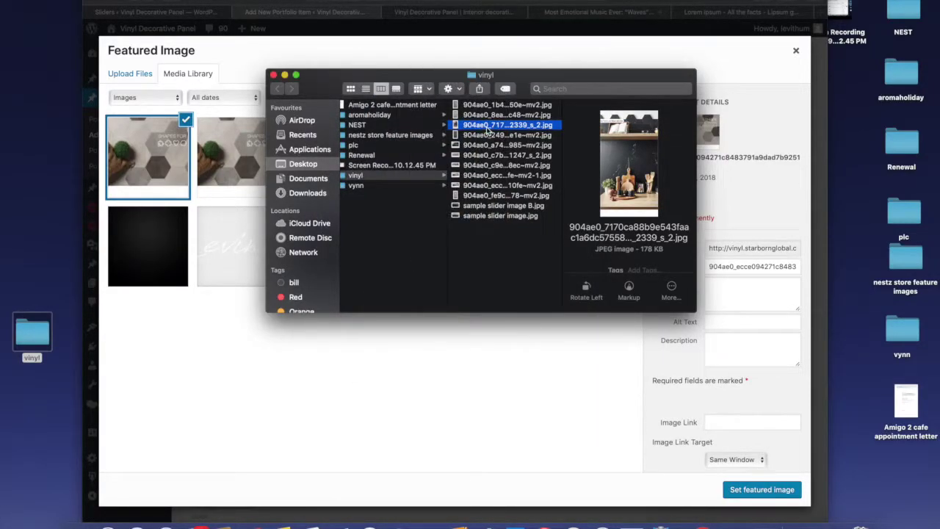
pyautogui.moveTo(252, 386); pyautogui.dragTo(252, 385)
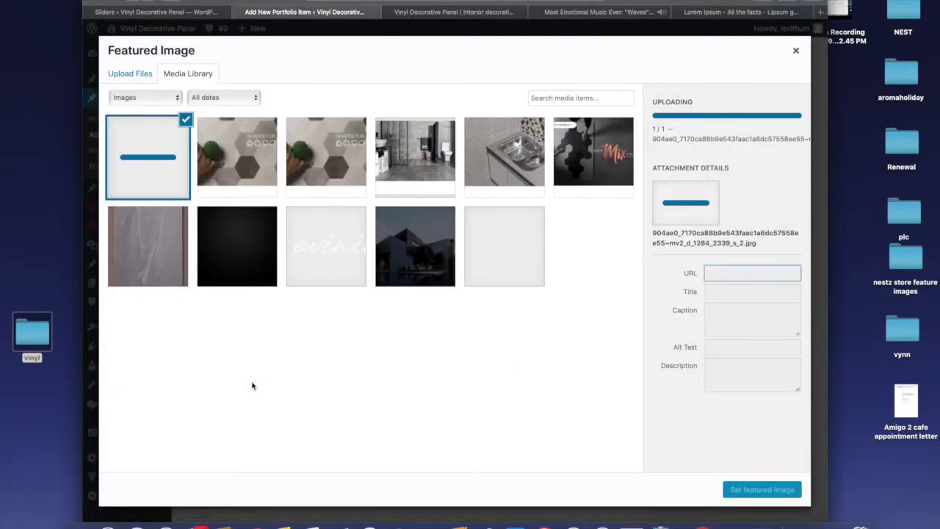
# Step: Set the dark hexagon "Mix" picture as the featured image of "Portfolio A" and publish the item
pyautogui.click(319, 187)
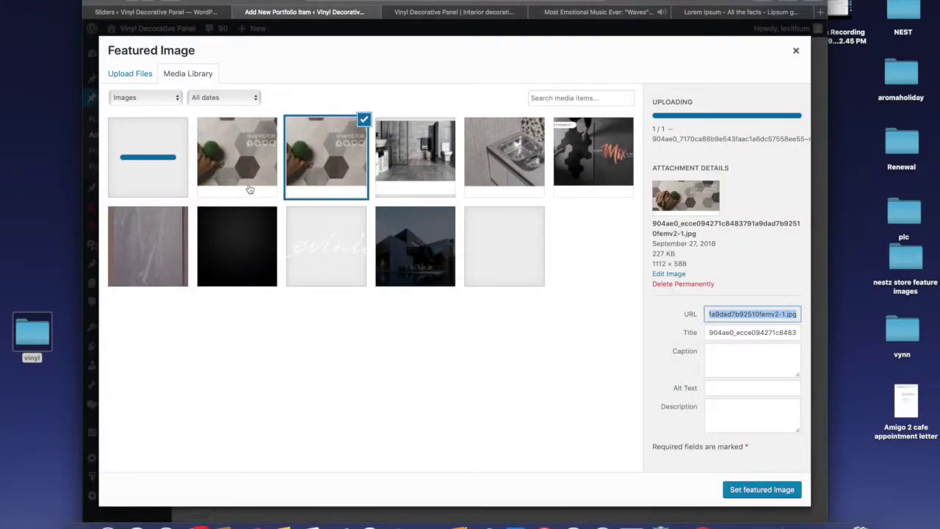
pyautogui.click(250, 190)
pyautogui.click(309, 176)
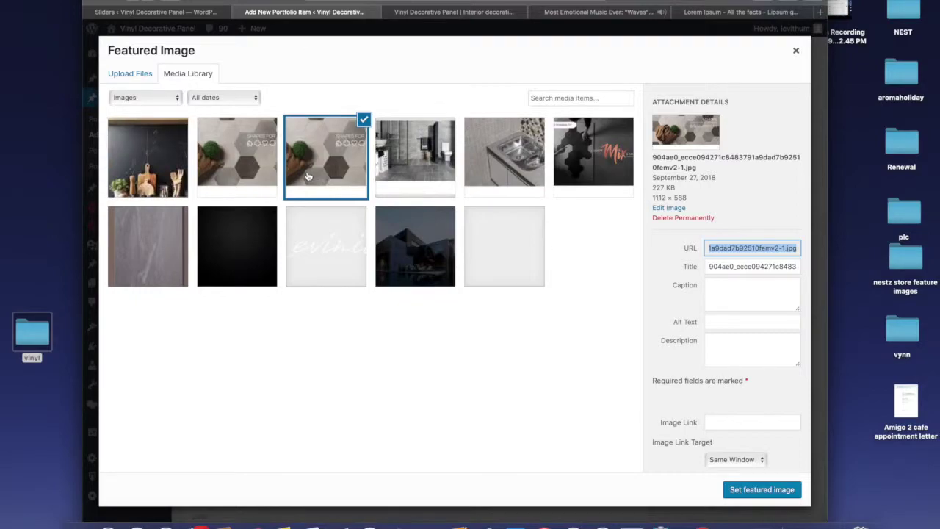
pyautogui.click(503, 173)
pyautogui.click(446, 176)
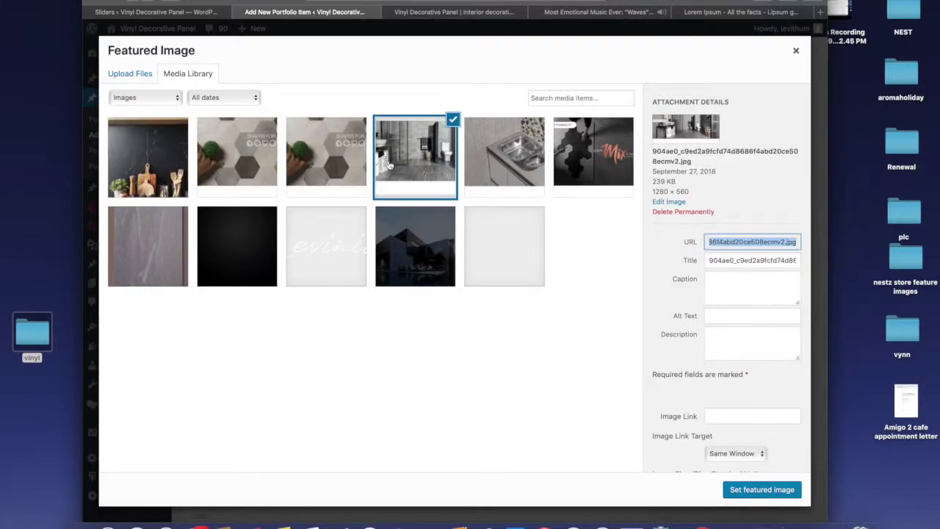
pyautogui.click(474, 142)
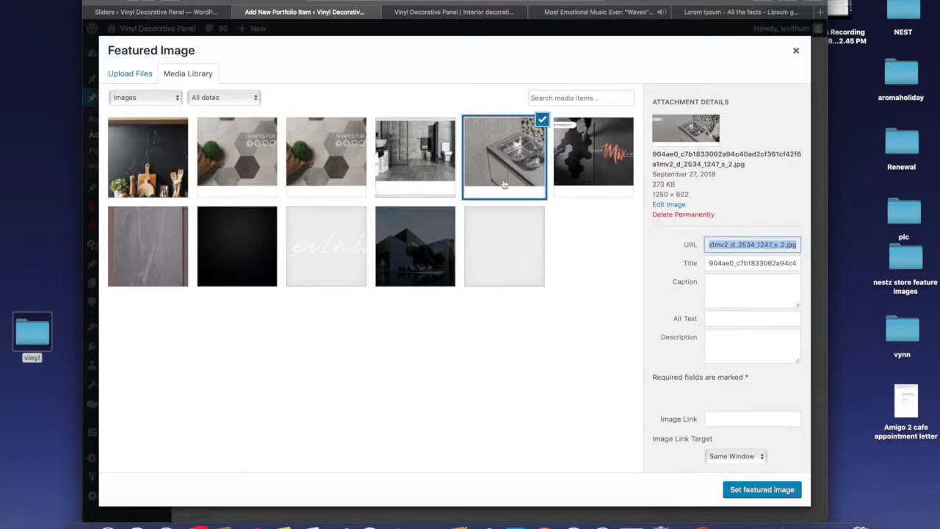
pyautogui.click(602, 158)
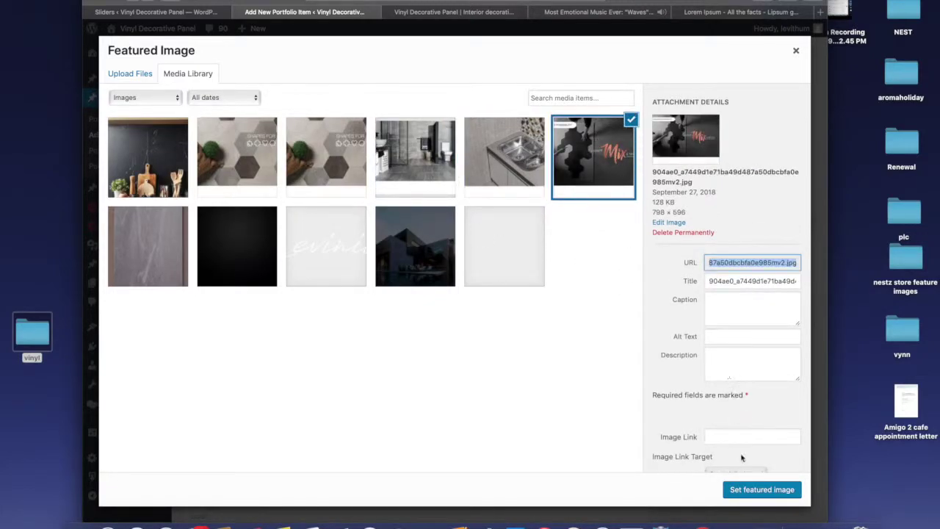
pyautogui.click(758, 490)
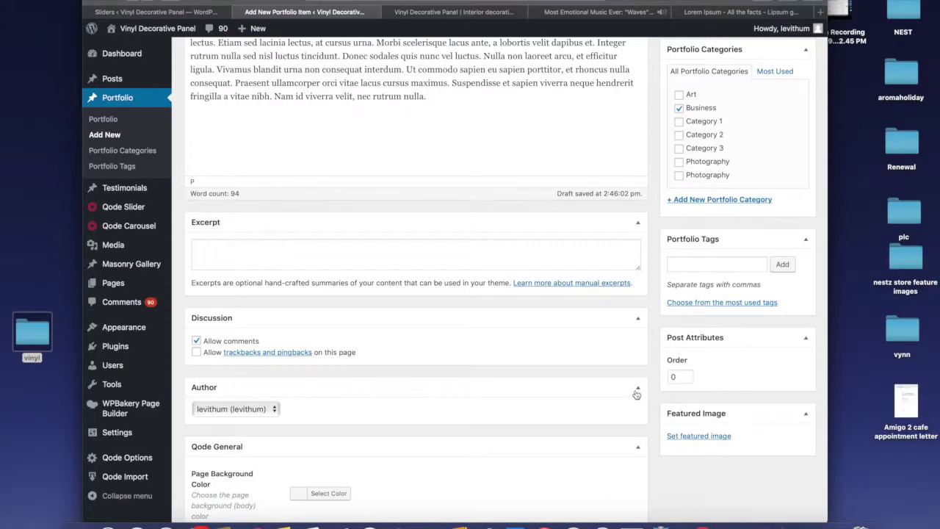
pyautogui.scroll(4, 671, 389)
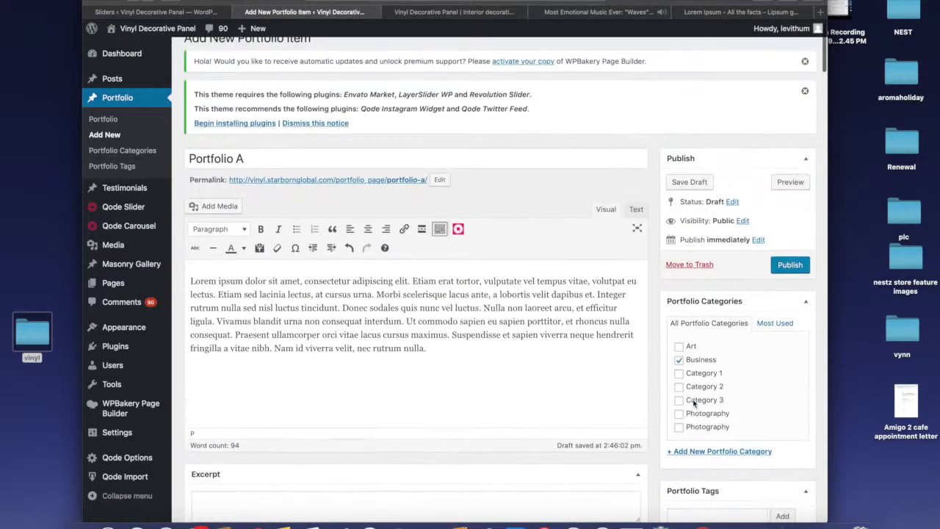
pyautogui.click(790, 266)
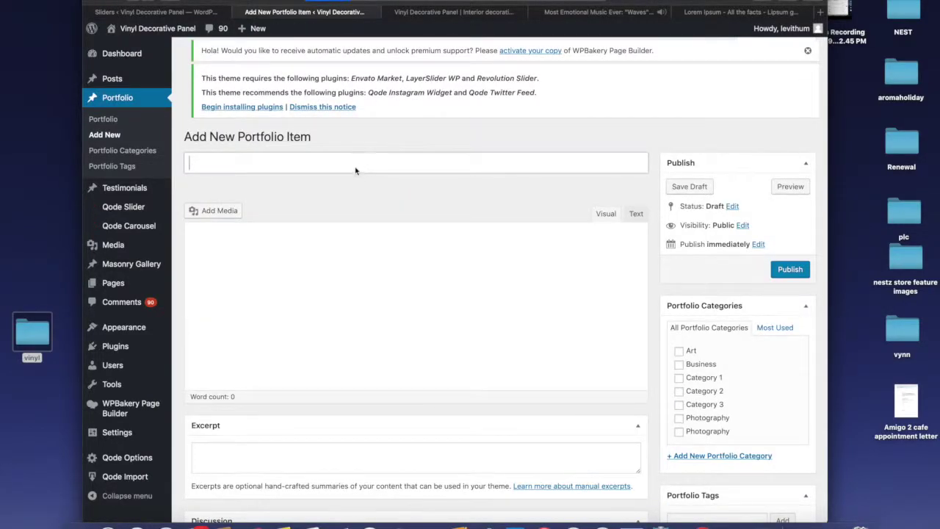
# Step: Title the new portfolio item "Product B" and paste the same Lorem Ipsum paragraph as its content
pyautogui.click(350, 177)
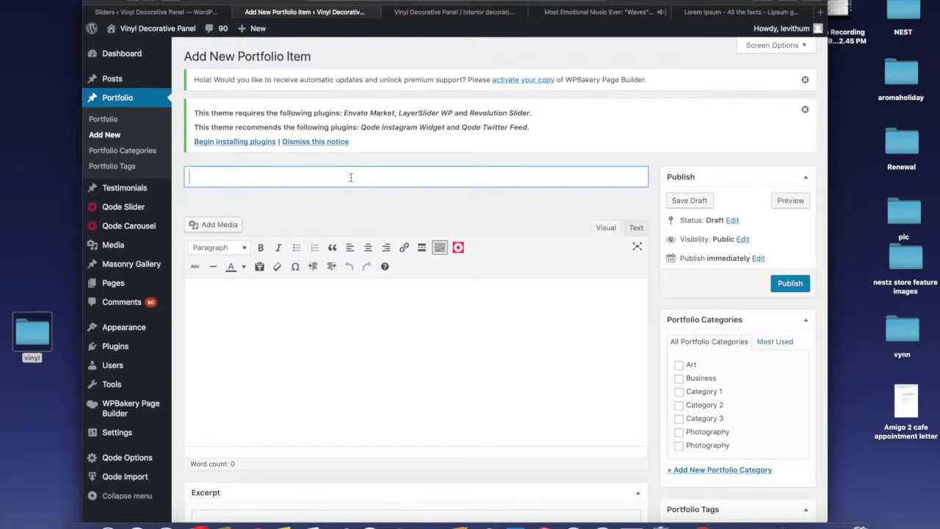
pyautogui.write('P')
pyautogui.write('rodu c')
pyautogui.write('ct')
pyautogui.click(441, 352)
pyautogui.press('super+v')
# Step: Set the kitchen sink photo from the Media Library as the featured image of "Product B"
pyautogui.scroll(-5, 720, 396)
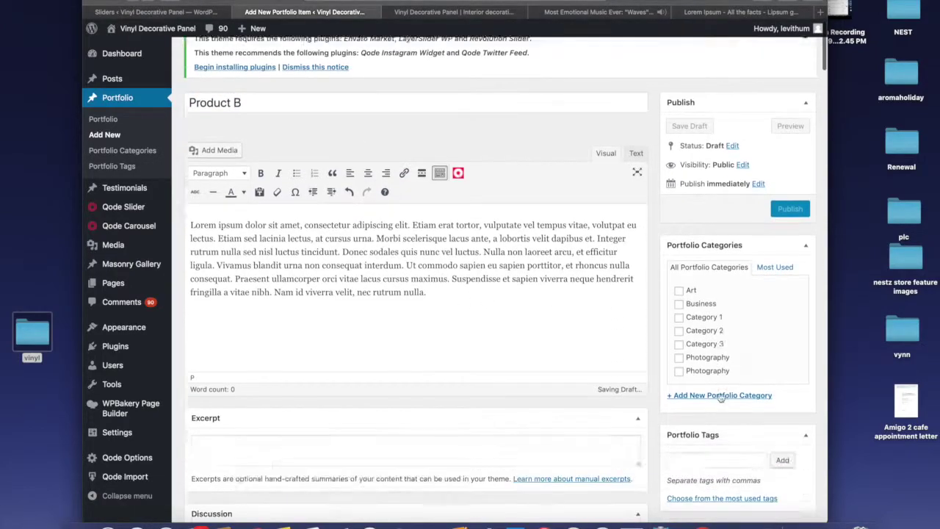
pyautogui.click(694, 439)
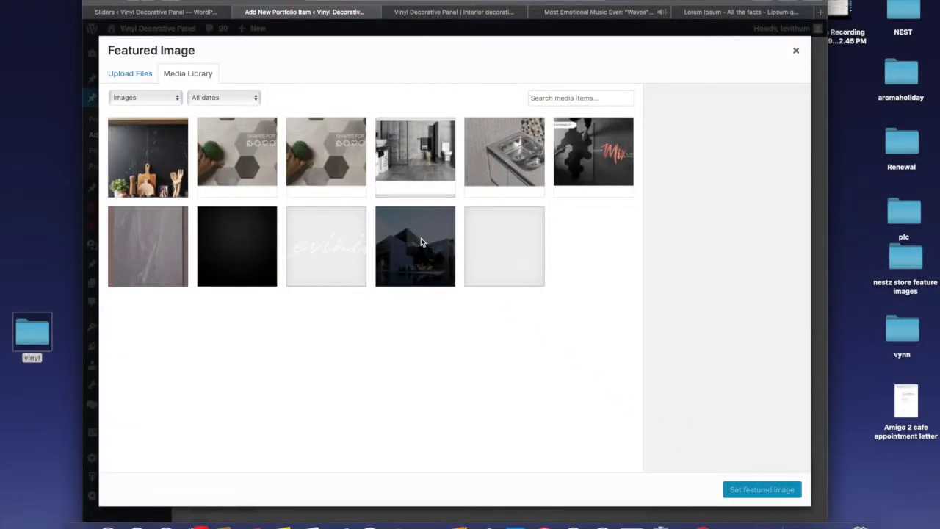
pyautogui.click(501, 184)
pyautogui.click(734, 492)
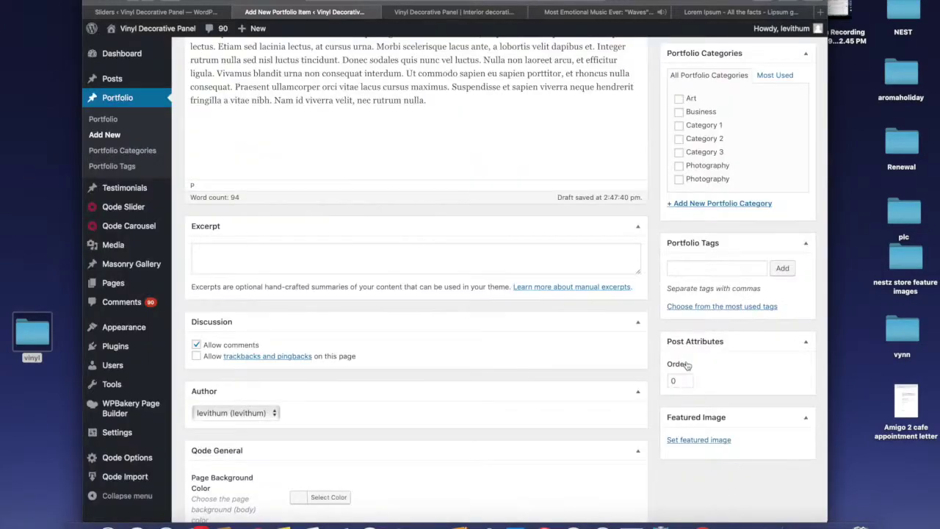
# Step: Publish the portfolio item "Product B"
pyautogui.scroll(5, 740, 270)
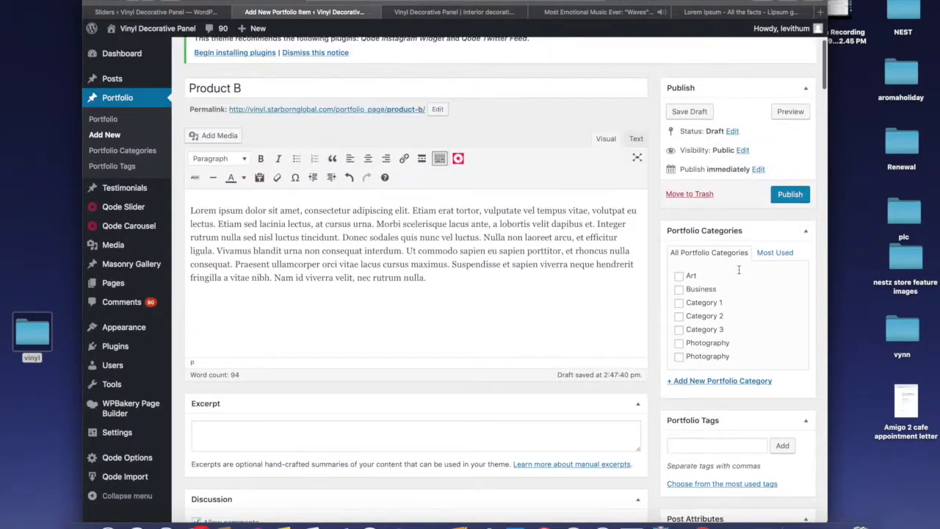
pyautogui.scroll(-4, 781, 209)
pyautogui.scroll(5, 781, 209)
pyautogui.click(785, 203)
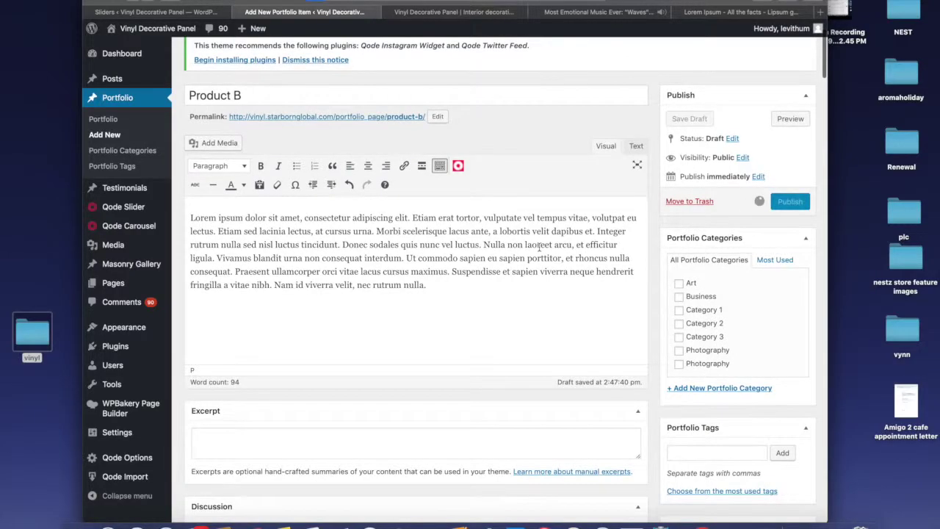
pyautogui.scroll(1, 539, 246)
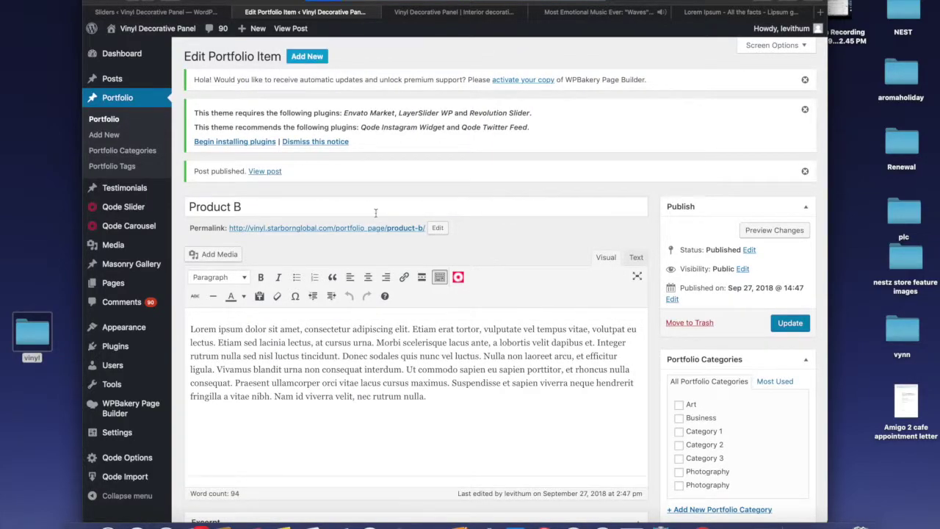
# Step: Create a new portfolio item titled "Product C" and paste the Lorem Ipsum paragraph as its content
pyautogui.click(307, 56)
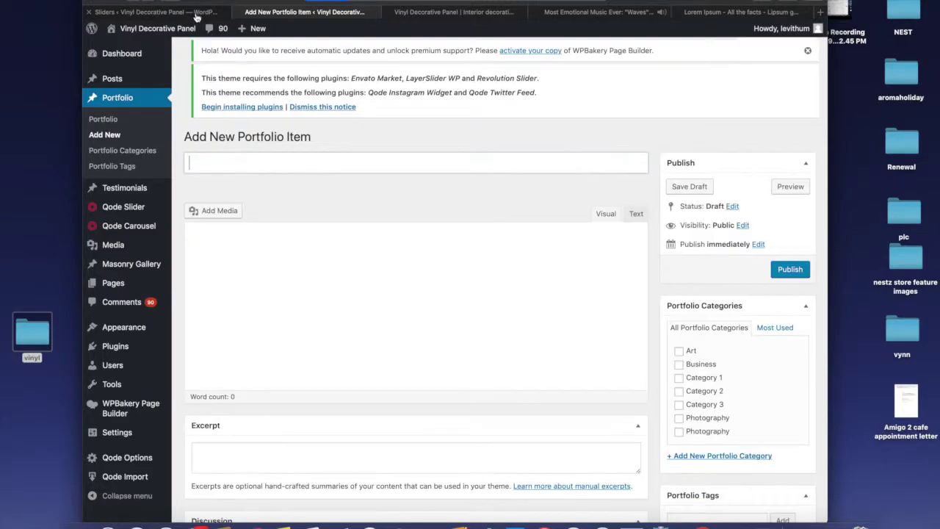
pyautogui.write('Product C')
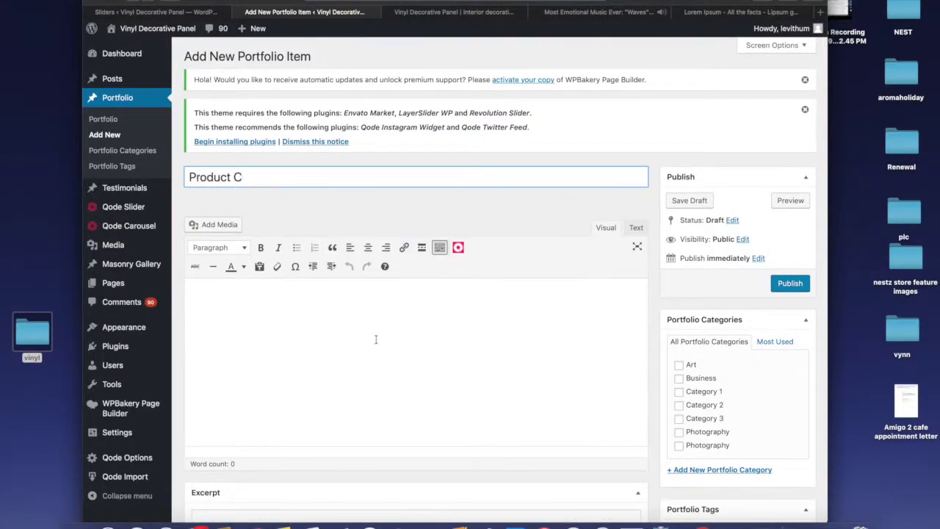
pyautogui.click(376, 339)
pyautogui.write('Lorem ipsum dolor sit amet, consectetur adipiscing elit. Etiam erat tortor, vulputate vel tempus vitae, volutpat eu lectus. Etiam sed lacinia lectus, at cursus urna. Morbi scelerisque lacus ante, a lobortis velit dapibus et. Integer rutrum nulla sed nisl luctus tincidunt. Donec sodales quis nunc vel luctus. Nulla non laoreet arcu, et efficitur ligula. Vivamus blandit urna non consequat interdum. Ut commodo sapien eu sapien porttitor, et rhoncus nulla consequat. Praesent ullamcorper orci vitae lacus cursus maximus. Suspendisse et sapien viverra neque hendrerit fringilla a vitae nibh. Nam id viverra velit, nec rutrum nulla.')
# Step: Assign "Product C" to the Business portfolio category
pyautogui.scroll(-3, 718, 406)
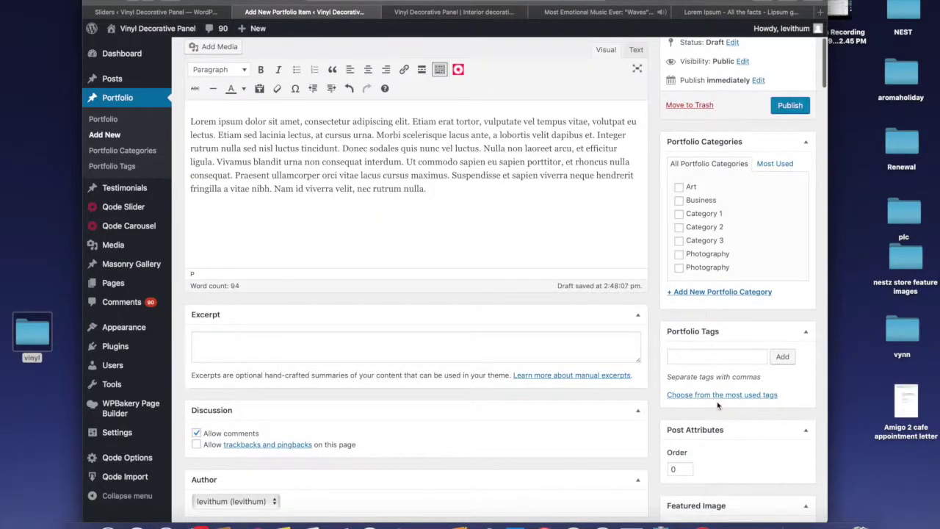
pyautogui.scroll(-2, 718, 406)
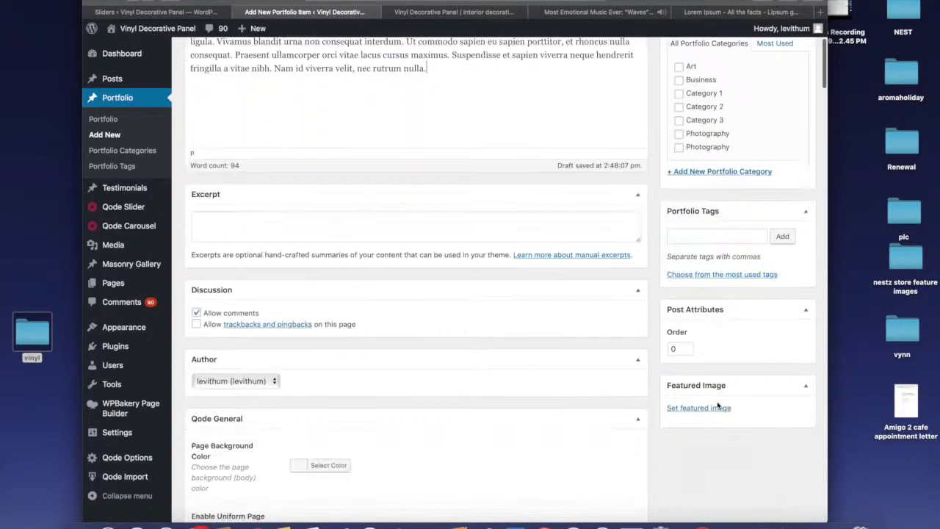
pyautogui.scroll(1, 716, 403)
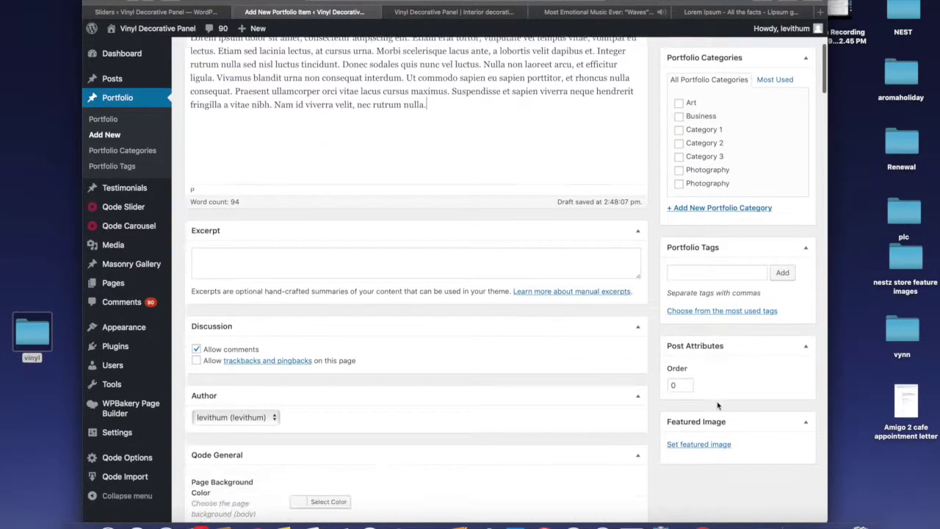
pyautogui.click(680, 117)
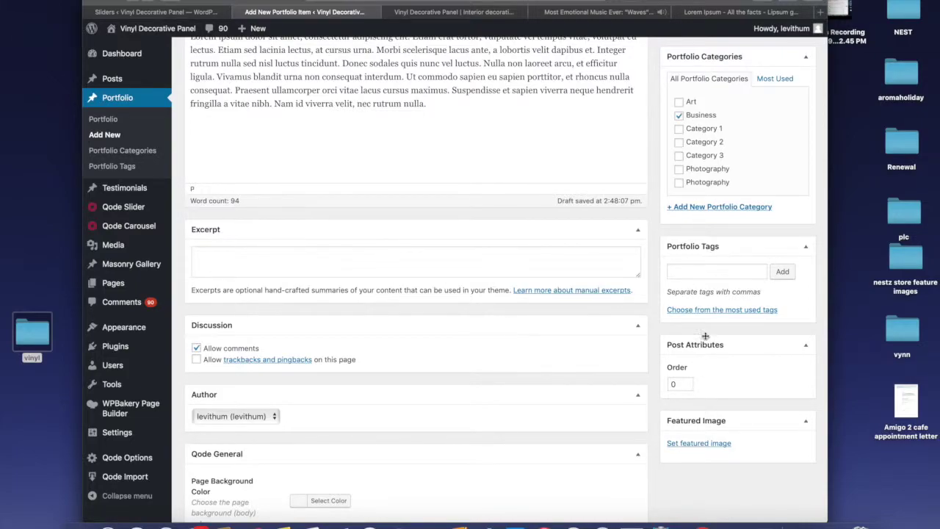
# Step: Set the grey bathroom photo from the Media Library as the featured image of "Product C" and publish the item
pyautogui.click(681, 444)
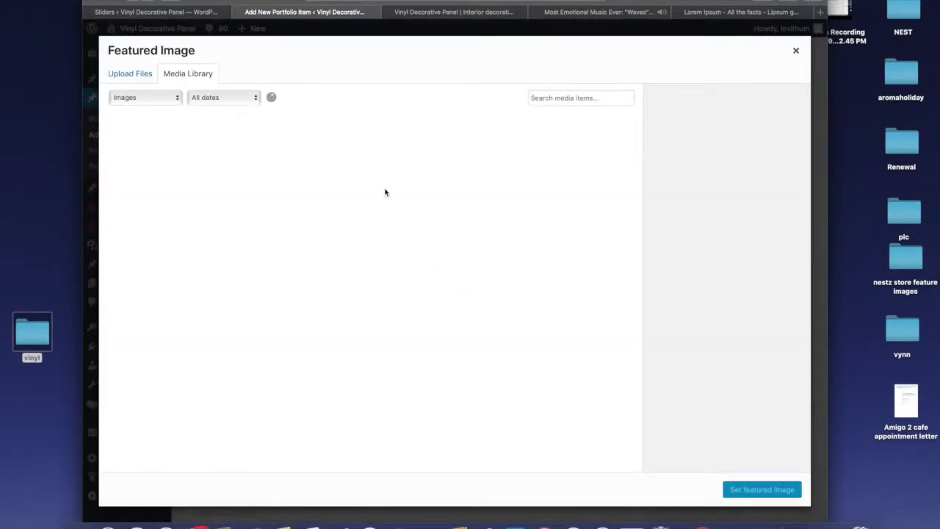
pyautogui.click(434, 168)
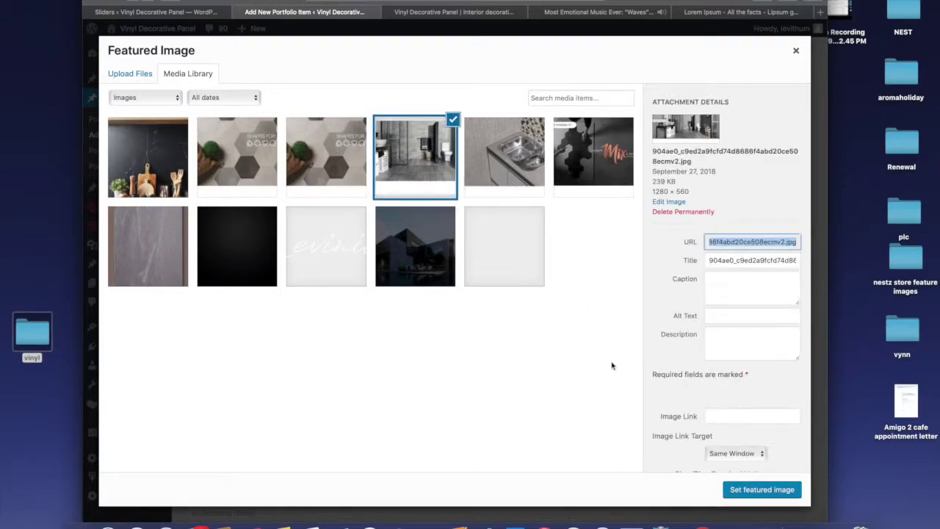
pyautogui.click(748, 490)
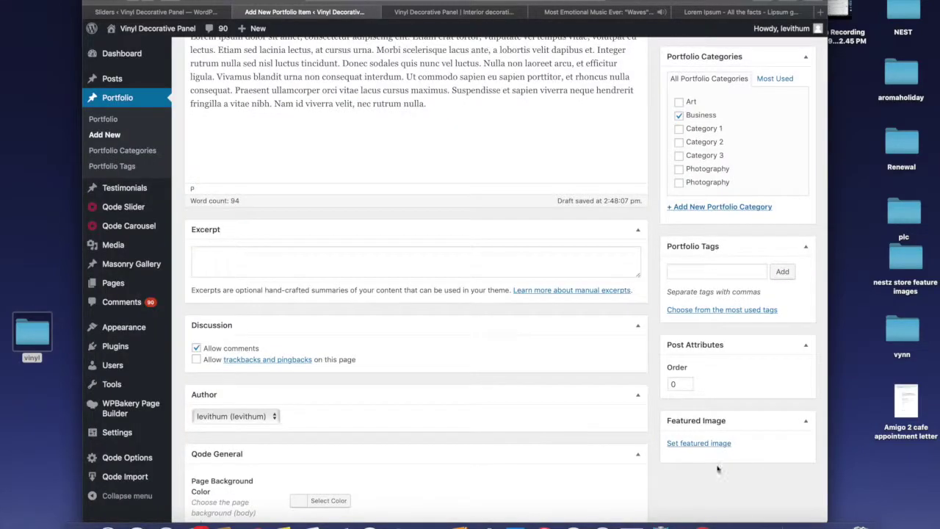
pyautogui.scroll(5, 664, 227)
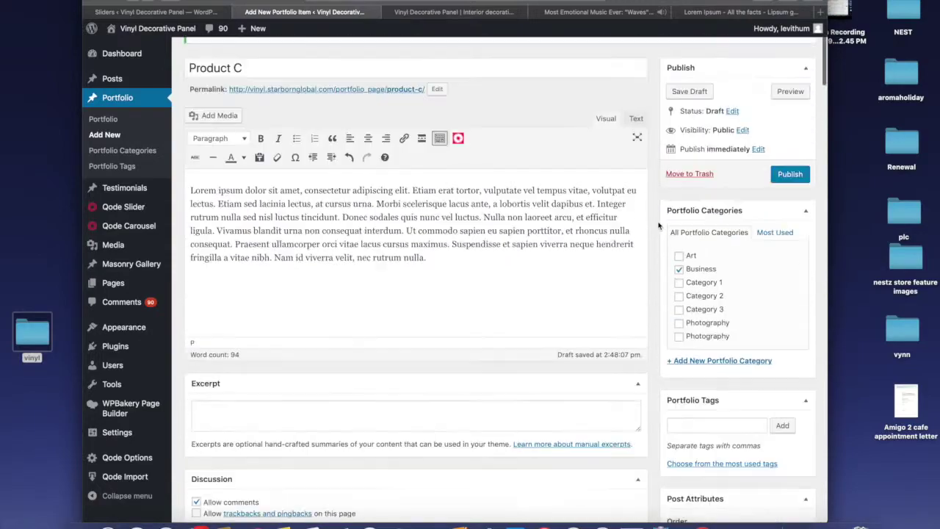
pyautogui.click(789, 284)
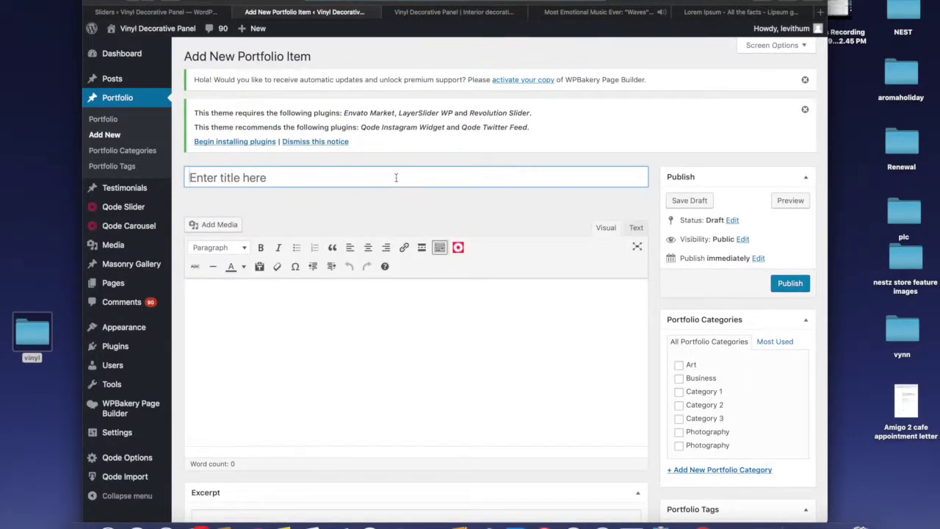
# Step: Title the new portfolio item "Product D" and paste the Lorem Ipsum paragraph as its content
pyautogui.write('Product D')
pyautogui.press('Tab')
pyautogui.write('Lorem ipsum dolor sit amet, consectetur adipiscing elit. Etiam erat tortor, vulputate vel tempus vitae, volutpat eu lectus. Etiam sed lacinia lectus, at cursus urna. Morbi scelerisque lacus ante, a lobortis velit dapibus et. Integer rutrum nulla sed nisl luctus tincidunt. Donec sodales quis nunc vel luctus. Nulla non laoreet arcu, et efficitur ligula. Vivamus blandit urna non consequat interdum. Ut commodo sapien eu sapien porttitor, et rhoncus nulla consequat. Praesent ullamcorper orci vitae lacus cursus maximus. Suspendisse et sapien viverra neque hendrerit fringilla a vitae nibh. Nam id viverra velit, nec rutrum nulla.')
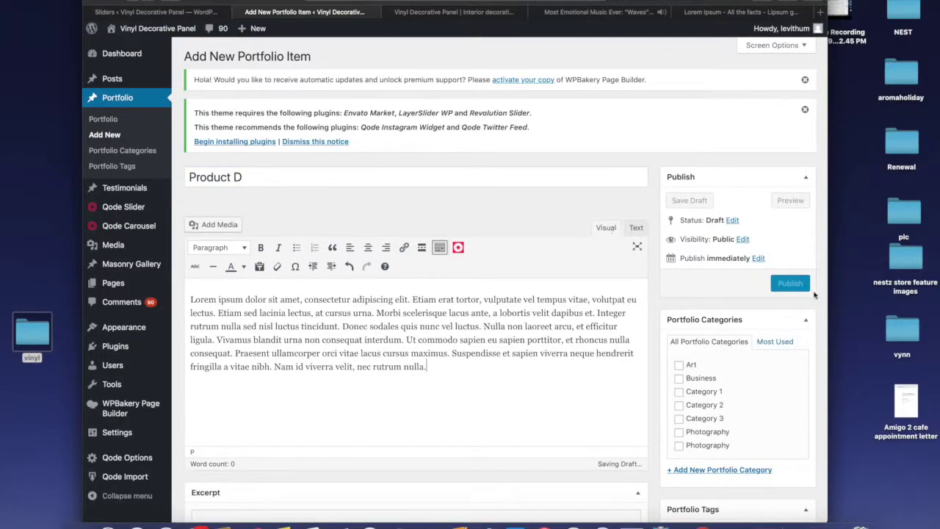
# Step: Assign "Product D" to the Business category and set the second hexagon tile picture from the Media Library as its featured image
pyautogui.scroll(-2, 768, 347)
pyautogui.click(720, 314)
pyautogui.scroll(-5, 720, 316)
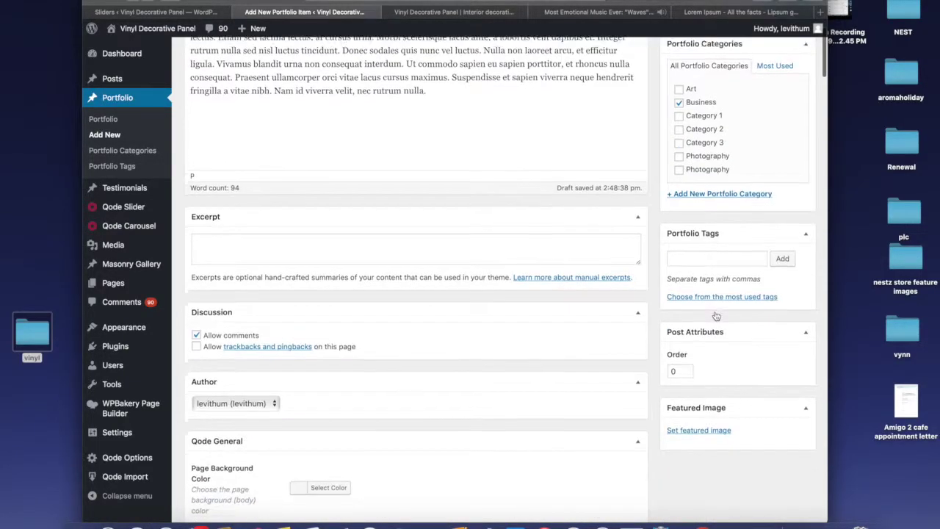
pyautogui.click(705, 431)
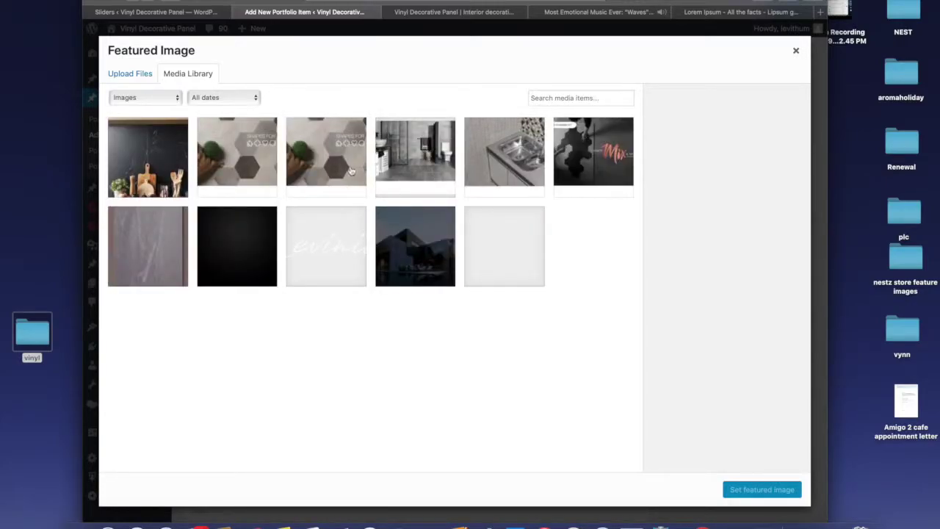
pyautogui.click(326, 171)
pyautogui.click(740, 489)
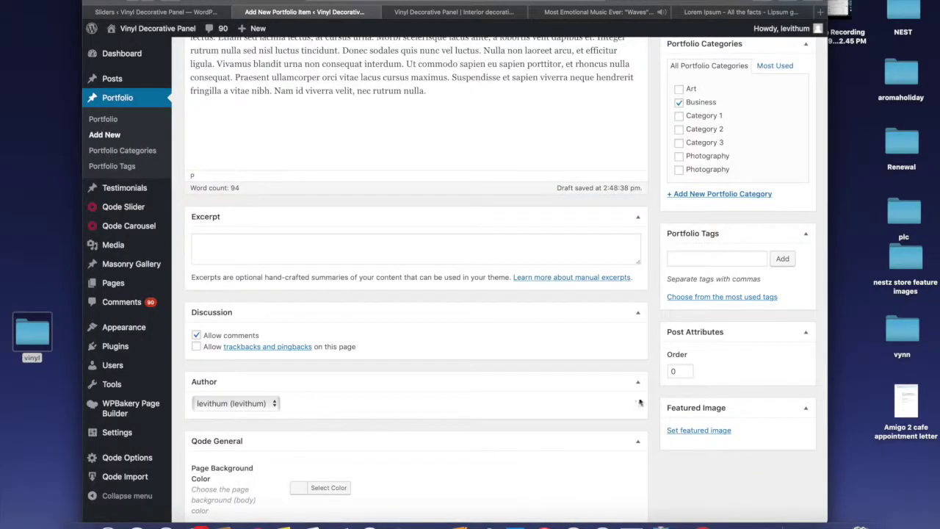
# Step: Publish the portfolio item "Product D"
pyautogui.scroll(3, 718, 301)
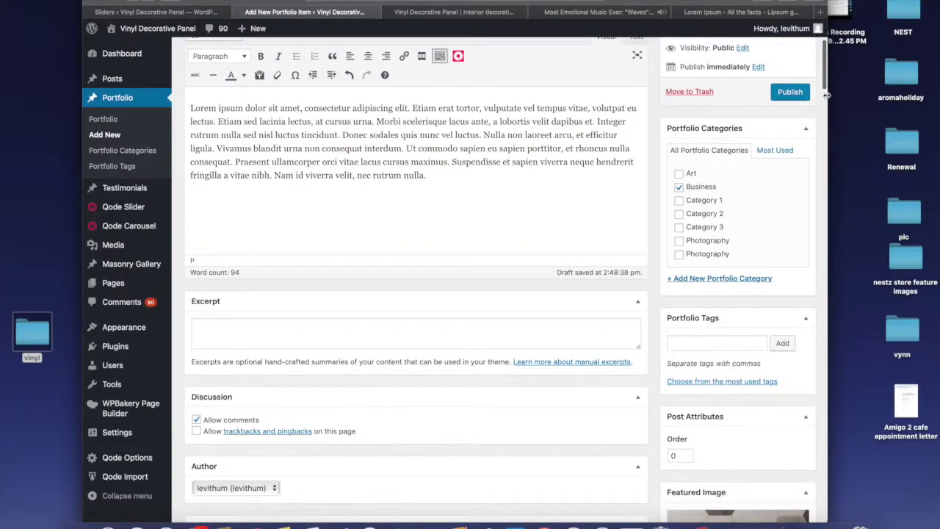
pyautogui.click(790, 93)
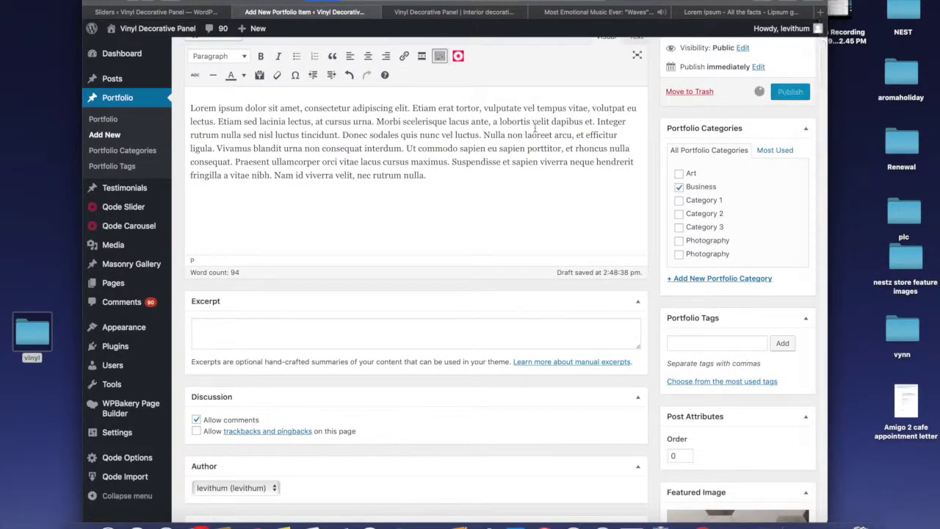
pyautogui.scroll(3, 535, 131)
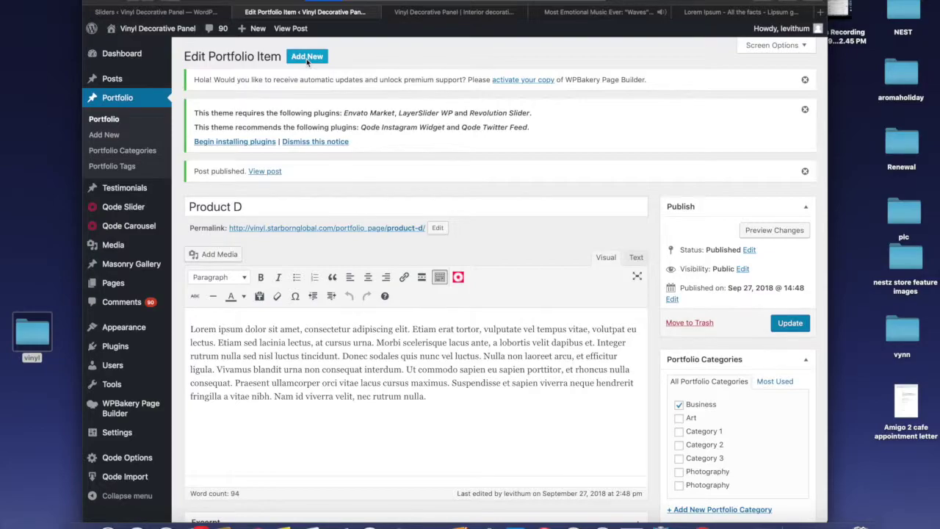
# Step: Create a new portfolio item titled "Product E" and paste the Lorem Ipsum paragraph as its content
pyautogui.click(307, 62)
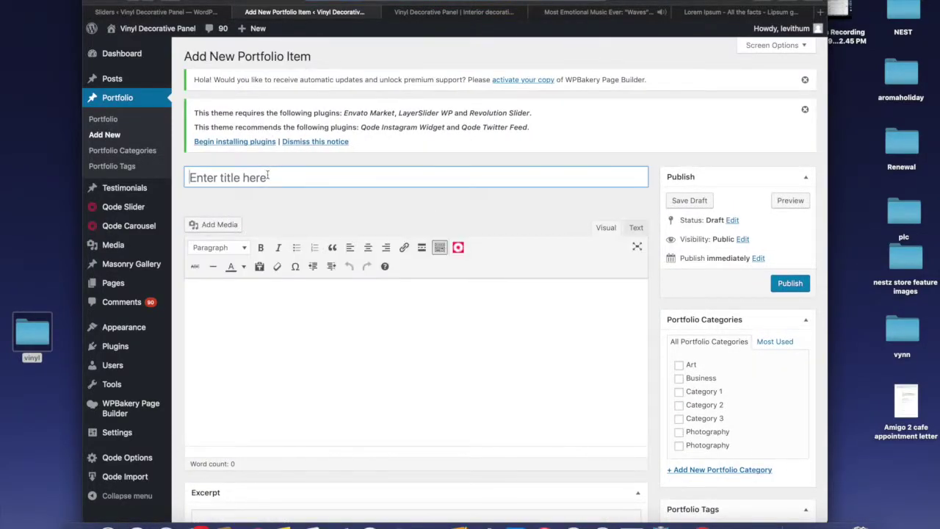
pyautogui.click(268, 177)
pyautogui.write('Product')
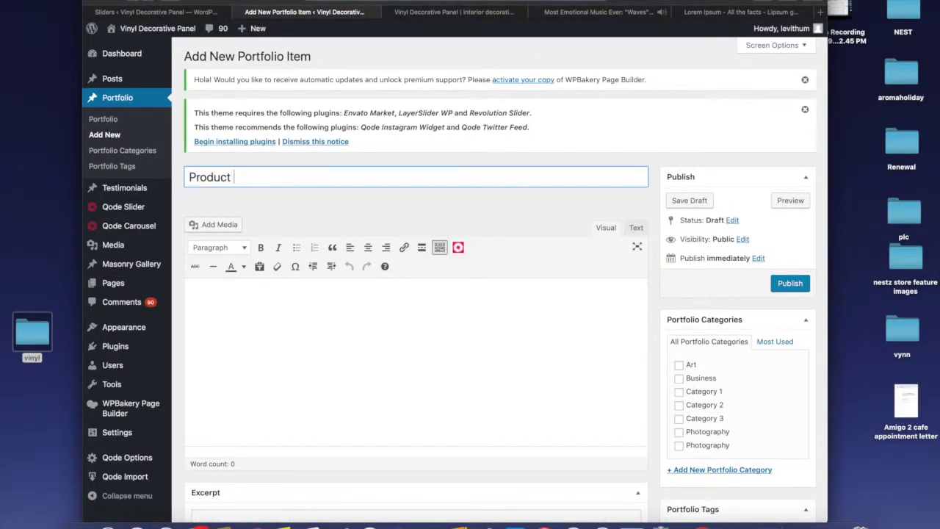
pyautogui.write(' E')
pyautogui.press('Tab')
pyautogui.write('Lorem ipsum dolor sit amet, consectetur adipiscing elit. Etiam erat tortor, vulputate vel tempus vitae, volutpat eu lectus. Etiam sed lacinia lectus, at cursus urna. Morbi scelerisque lacus ante, a lobortis velit dapibus et. Integer rutrum nulla sed nisl luctus tincidunt. Donec sodales quis nunc vel luctus. Nulla non laoreet arcu, et efficitur ligula. Vivamus blandit urna non consequat interdum. Ut commodo sapien eu sapien porttitor, et rhoncus nulla consequat. Praesent ullamcorper orci vitae lacus cursus maximus. Suspendisse et sapien viverra neque hendrerit fringilla a vitae nibh. Nam id viverra velit, nec rutrum nulla.')
# Step: Assign "Product E" to the Business portfolio category
pyautogui.scroll(-3, 687, 294)
pyautogui.scroll(-1, 687, 294)
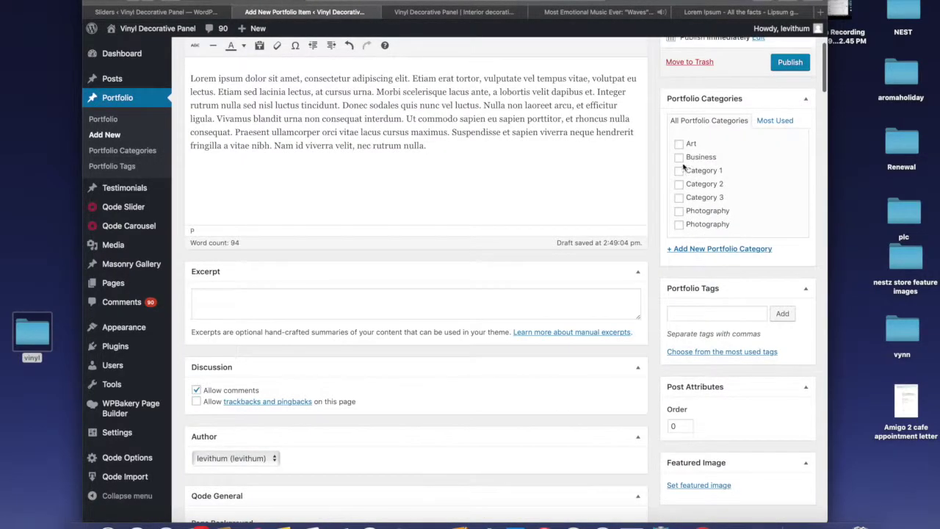
pyautogui.click(679, 155)
# Step: Set the black-wall kitchen photo with cutting boards as the featured image of "Product E" and publish the item
pyautogui.scroll(-1, 689, 443)
pyautogui.click(694, 431)
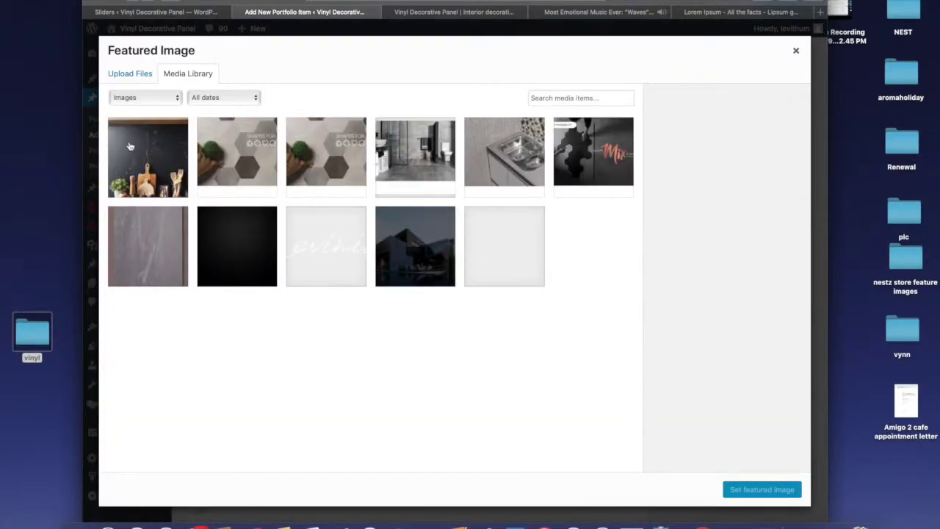
pyautogui.click(757, 489)
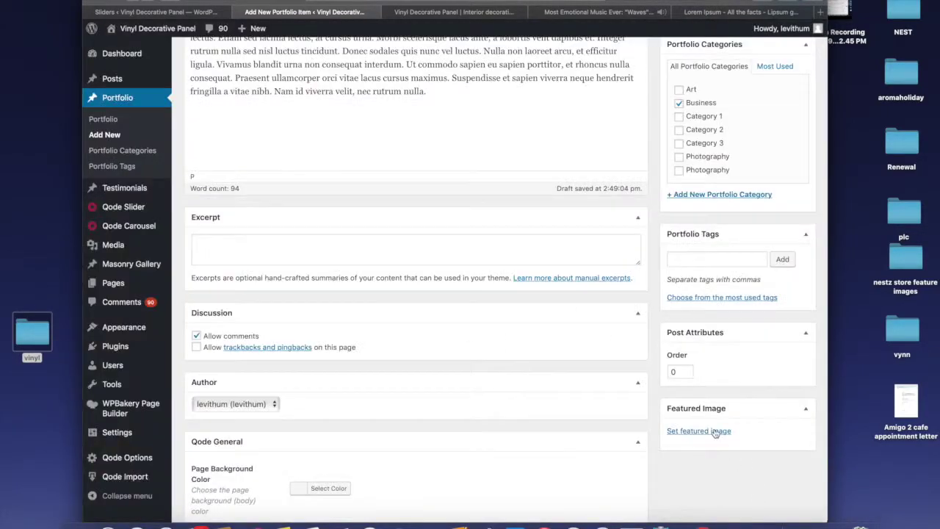
pyautogui.scroll(5, 703, 315)
pyautogui.scroll(-3, 772, 276)
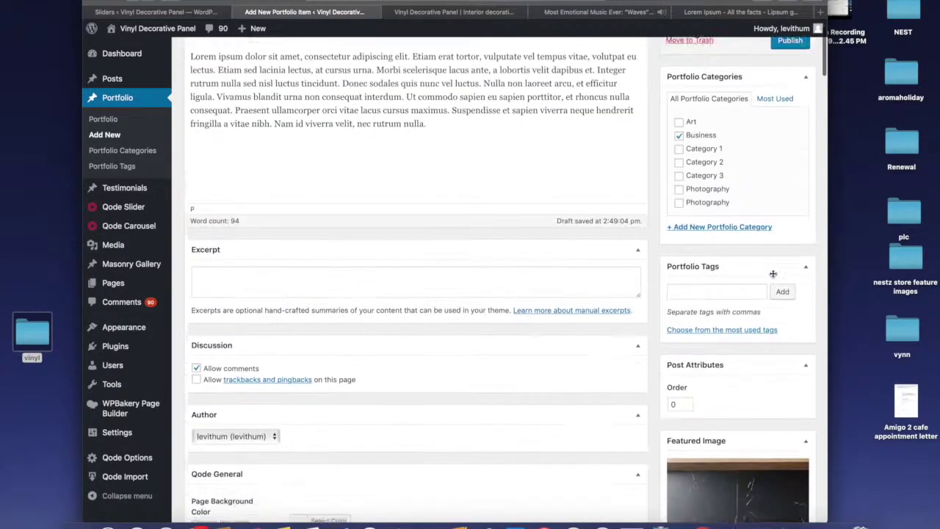
pyautogui.scroll(3, 773, 277)
pyautogui.click(777, 282)
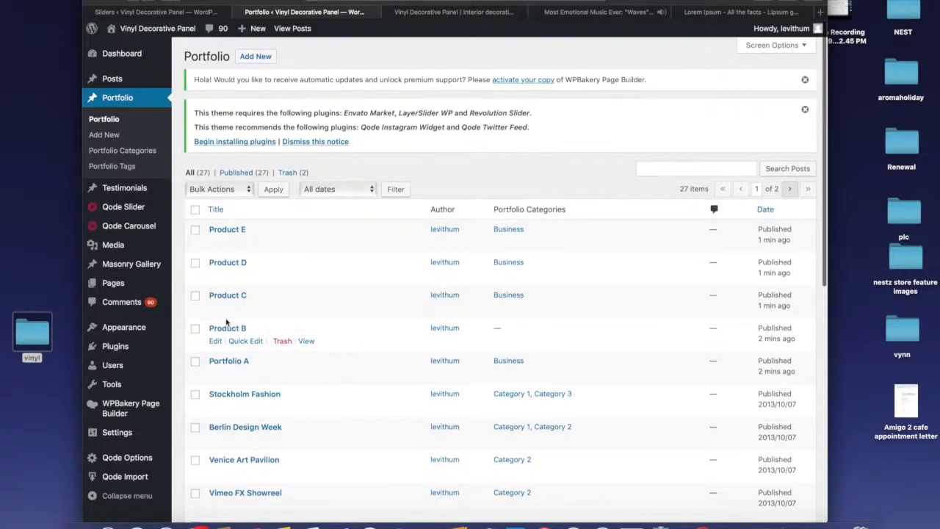
# Step: Quick-edit the item "Portfolio A" to change its title to "Product A" and its slug to "product-a", and update it
pyautogui.click(246, 374)
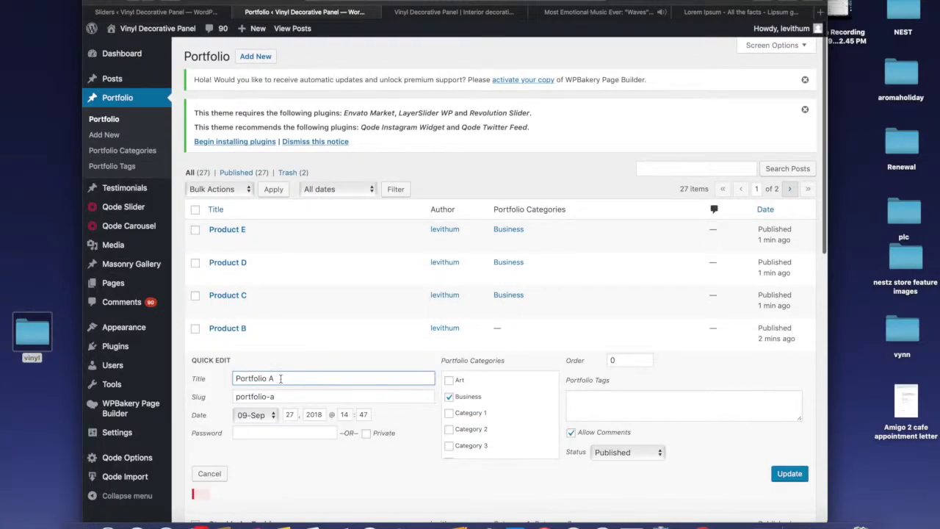
pyautogui.doubleClick(254, 378)
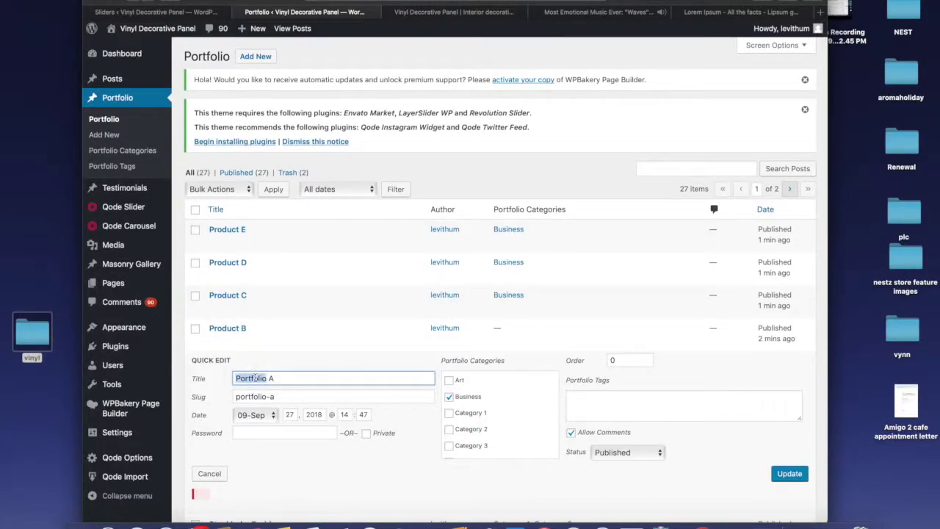
pyautogui.write('Product')
pyautogui.click(276, 396)
pyautogui.moveTo(276, 396); pyautogui.dragTo(217, 394)
pyautogui.write('product-')
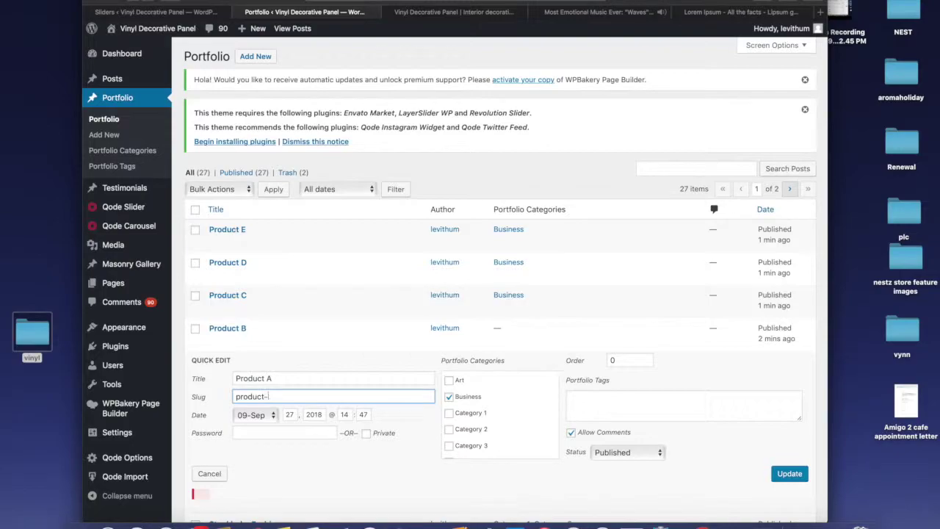
pyautogui.write('a')
pyautogui.click(790, 474)
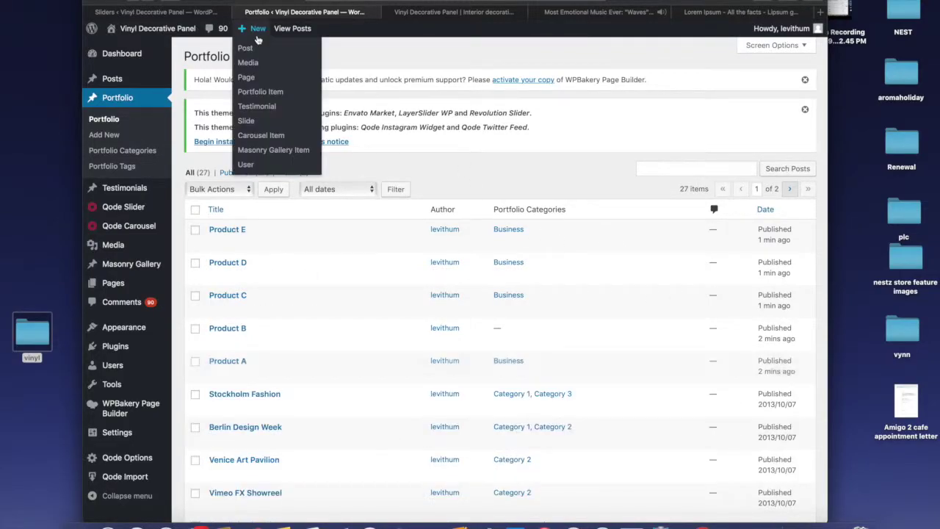
# Step: Open the Home page for editing and add a Portfolio List element in a new row below the vinyl samples
pyautogui.moveTo(126, 283)
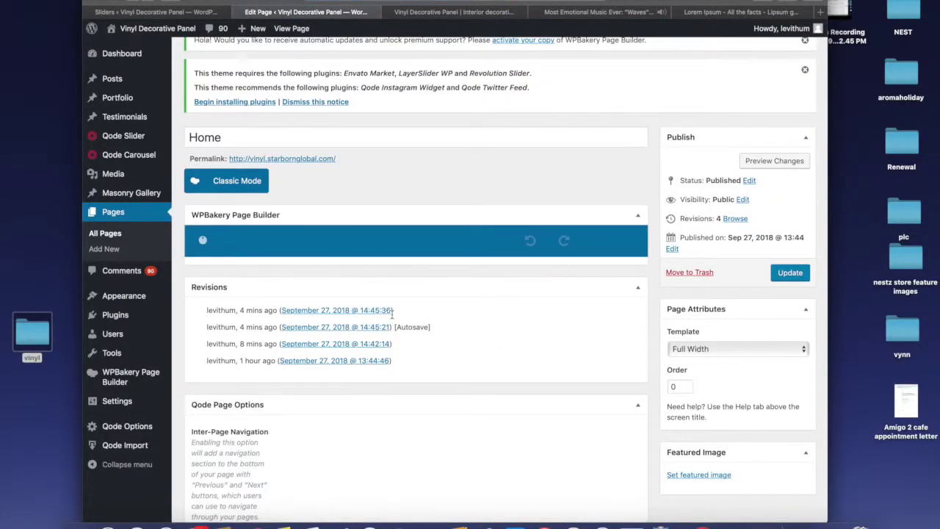
pyautogui.scroll(-3, 392, 315)
pyautogui.scroll(-10, 392, 318)
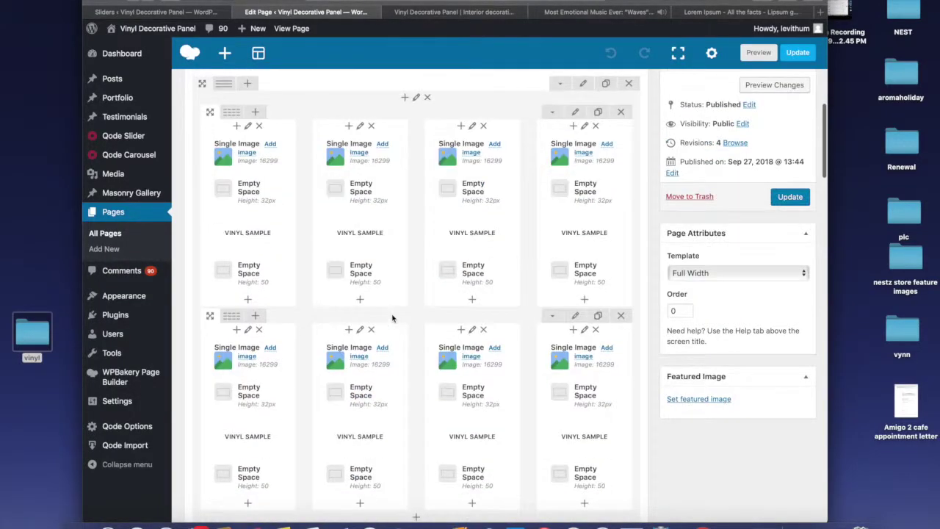
pyautogui.click(416, 232)
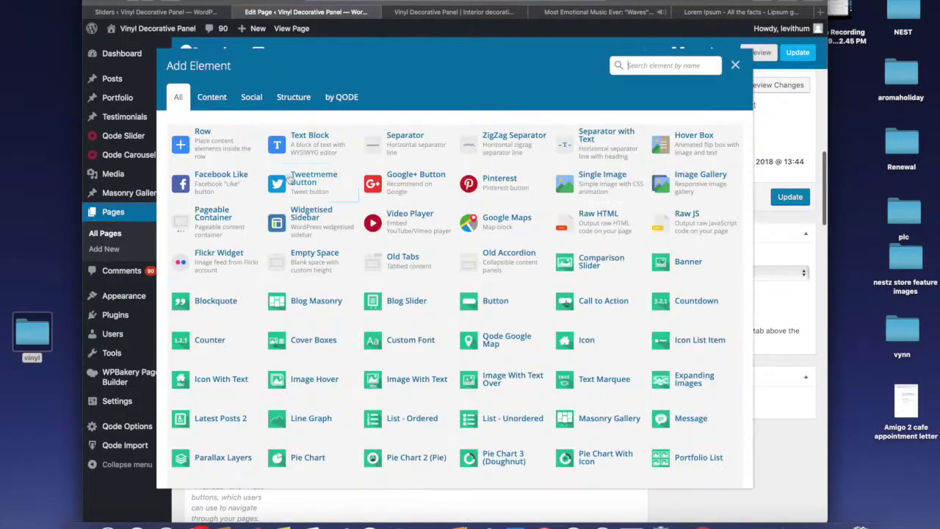
pyautogui.click(238, 150)
pyautogui.click(420, 260)
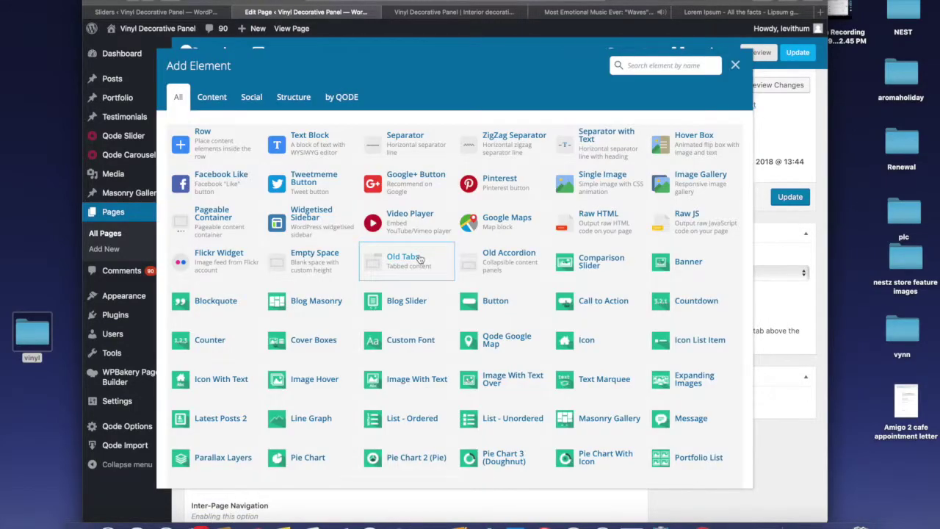
pyautogui.write('pof')
pyautogui.press('BackSpace')
pyautogui.write('r')
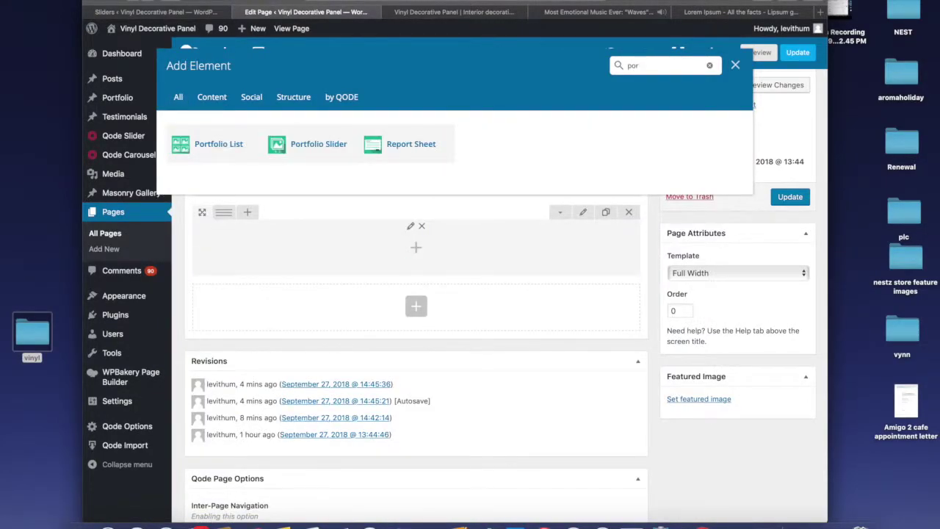
pyautogui.click(236, 152)
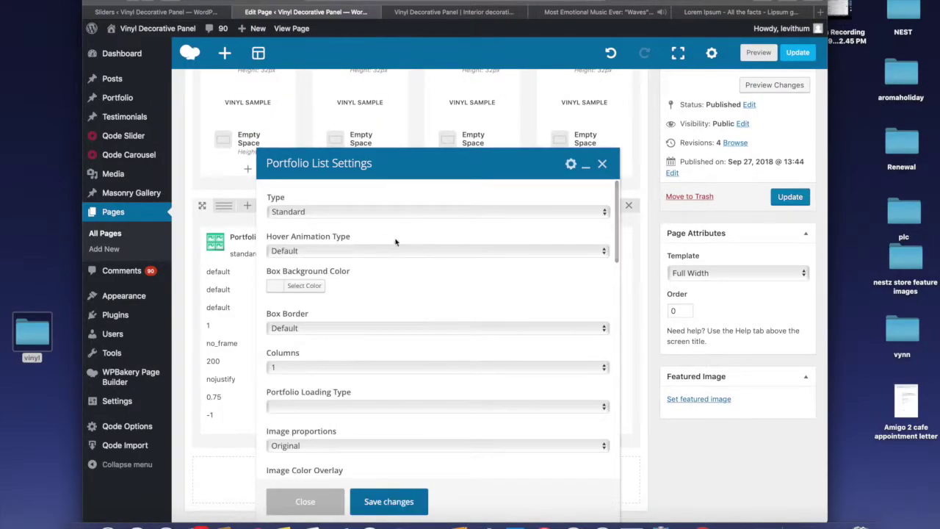
# Step: Set the Portfolio List's type to Masonry without space, with the Default hover animation and a 3 Columns Grid
pyautogui.click(403, 209)
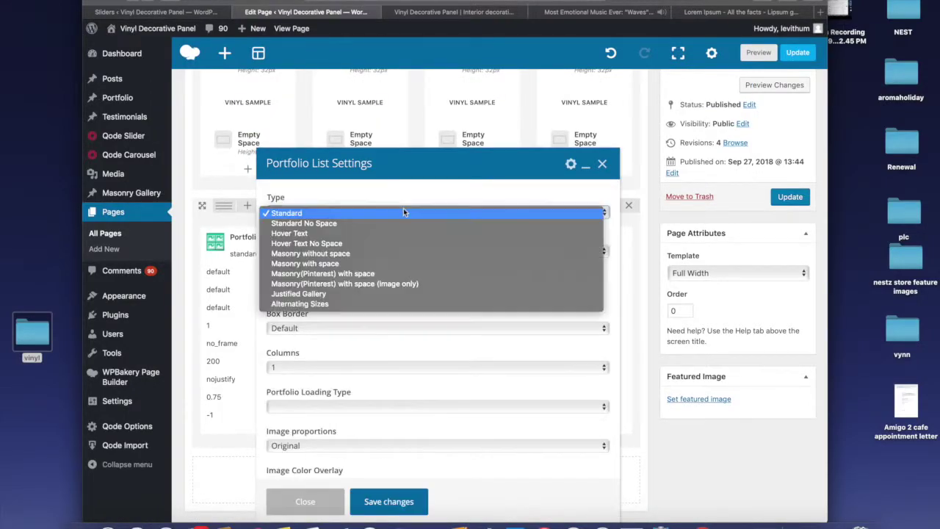
pyautogui.click(393, 254)
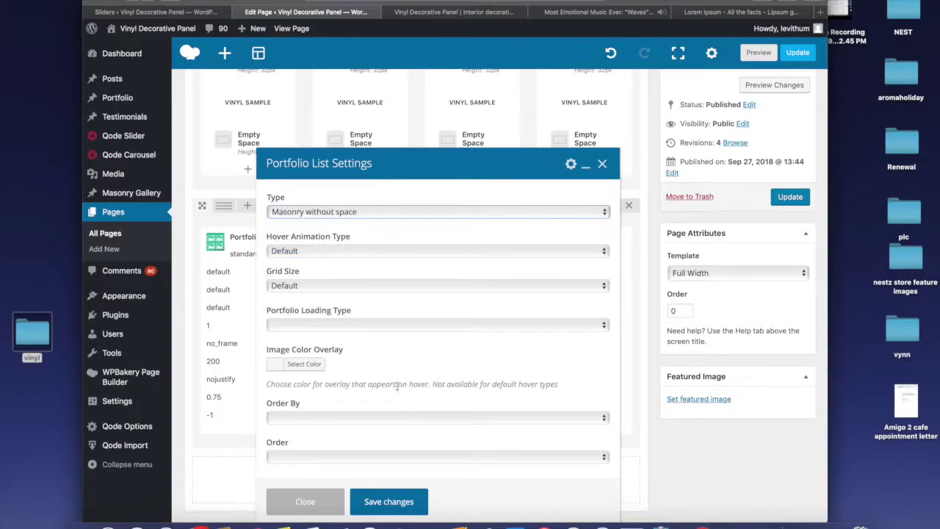
pyautogui.click(393, 251)
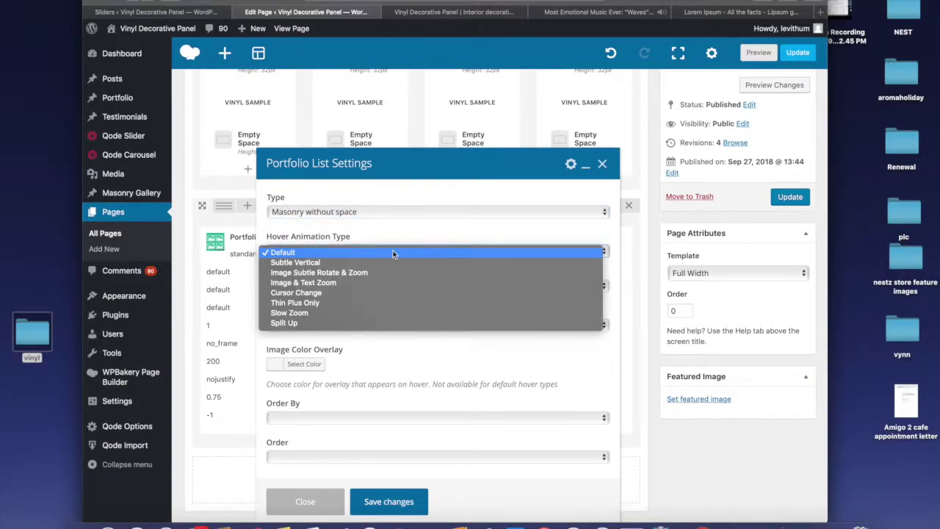
pyautogui.click(393, 253)
pyautogui.click(371, 286)
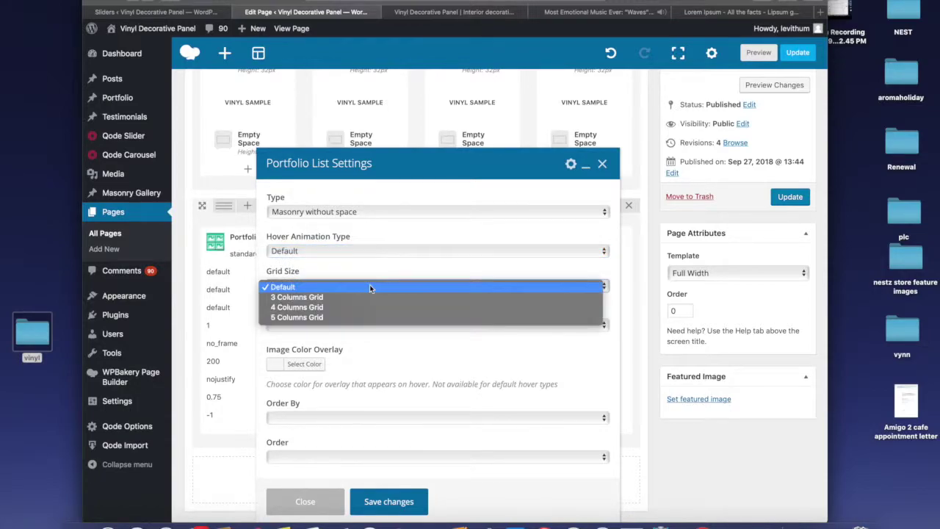
pyautogui.click(365, 309)
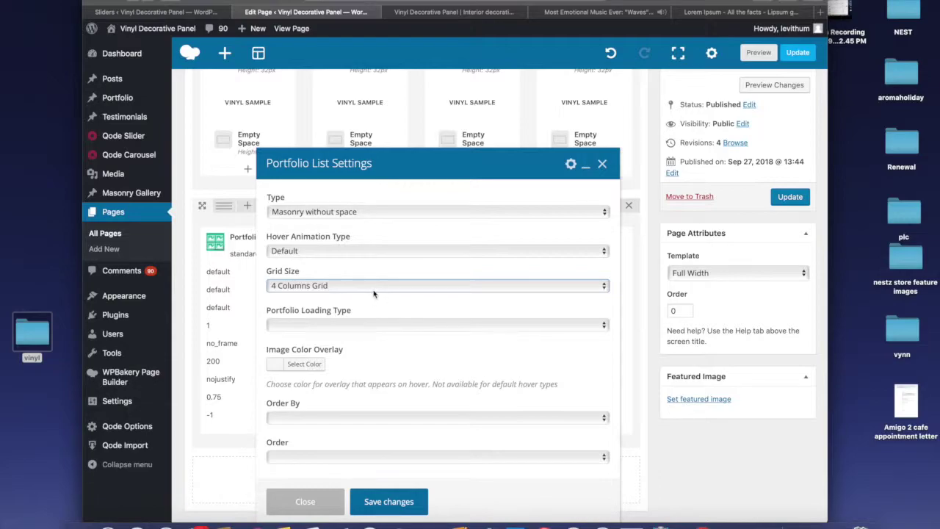
pyautogui.click(373, 288)
pyautogui.click(375, 276)
# Step: Set the portfolio loading type to Fade - one by one, enable the lightbox, and save the Portfolio List settings
pyautogui.click(369, 325)
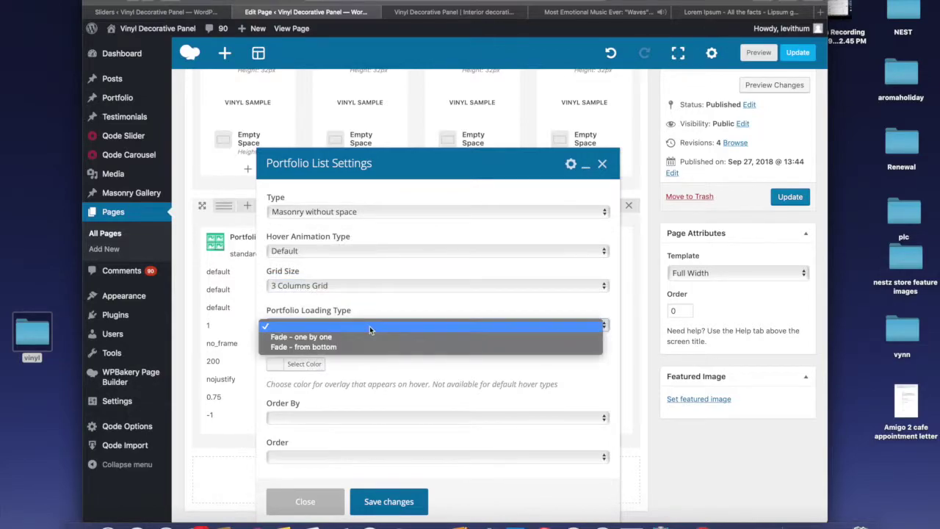
pyautogui.click(370, 335)
pyautogui.scroll(-2, 411, 412)
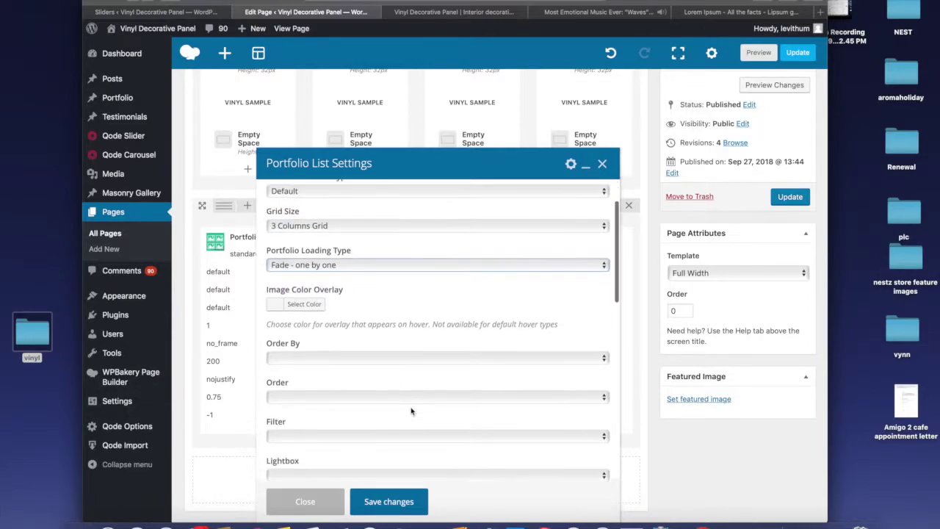
pyautogui.scroll(-3, 411, 410)
pyautogui.click(418, 386)
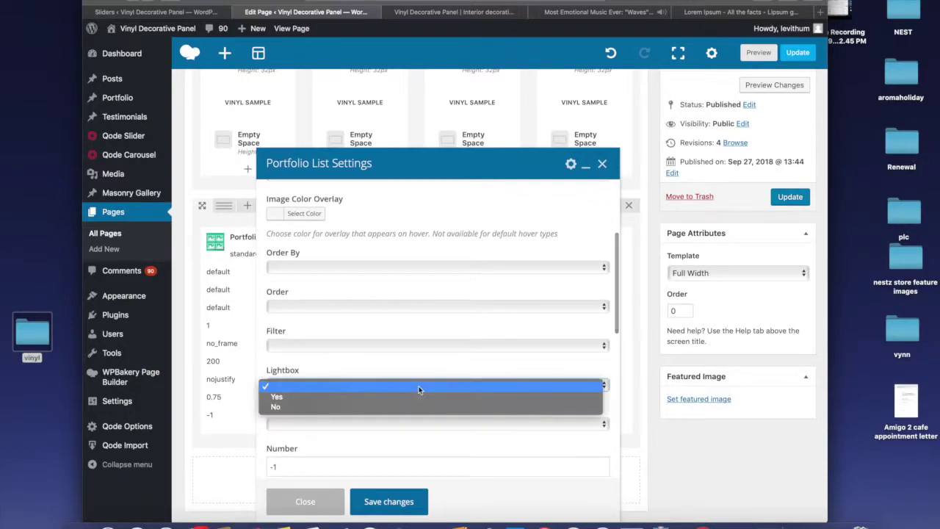
pyautogui.click(409, 396)
pyautogui.click(406, 503)
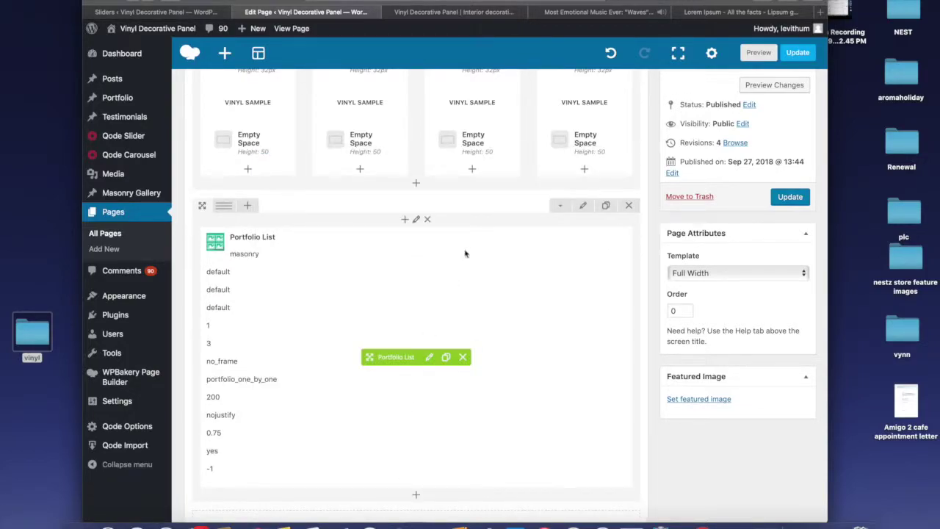
# Step: Edit the Portfolio List again, enter "business" under Selected Projects, and save the changes
pyautogui.click(429, 357)
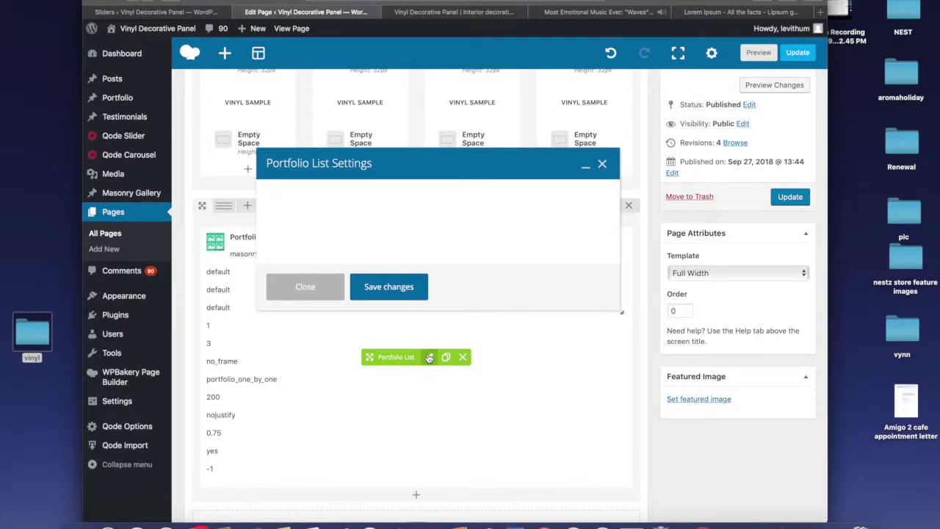
pyautogui.scroll(-4, 387, 361)
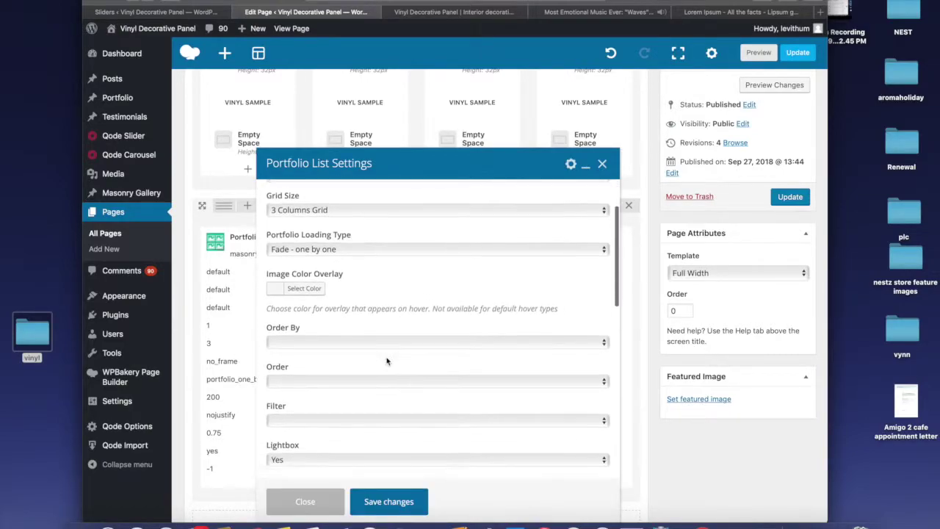
pyautogui.scroll(-2, 382, 380)
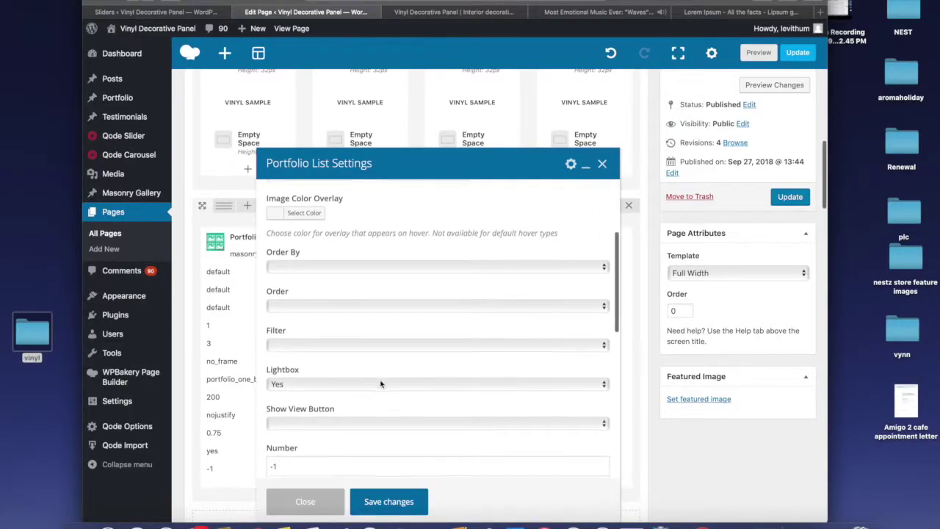
pyautogui.scroll(2, 382, 382)
pyautogui.scroll(-4, 391, 354)
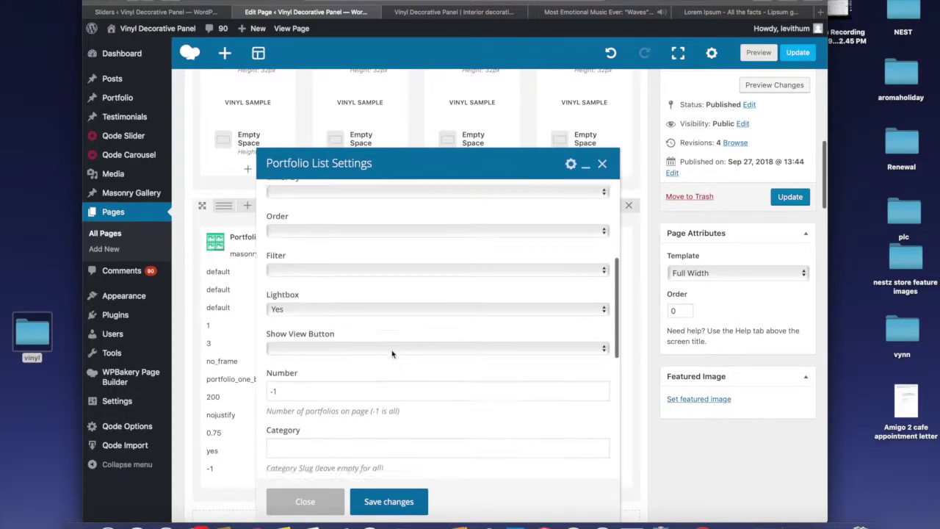
pyautogui.scroll(-3, 391, 354)
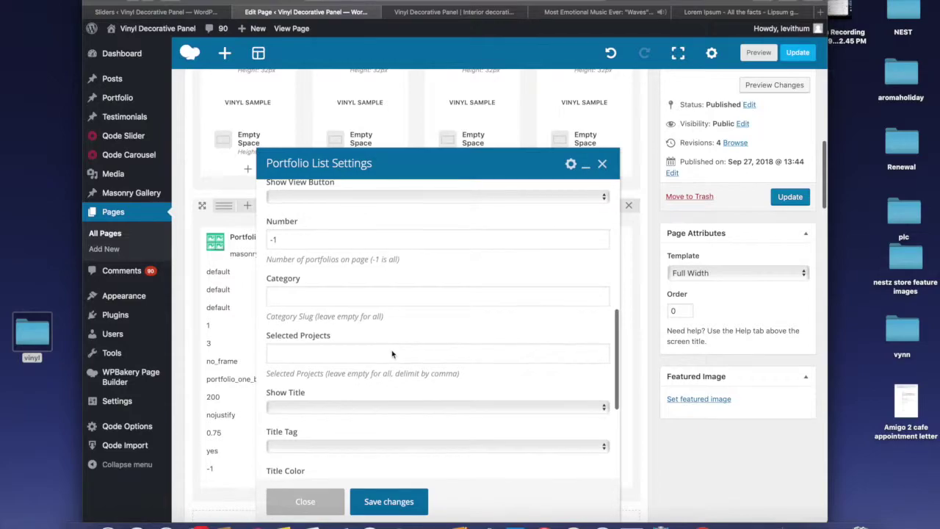
pyautogui.click(392, 350)
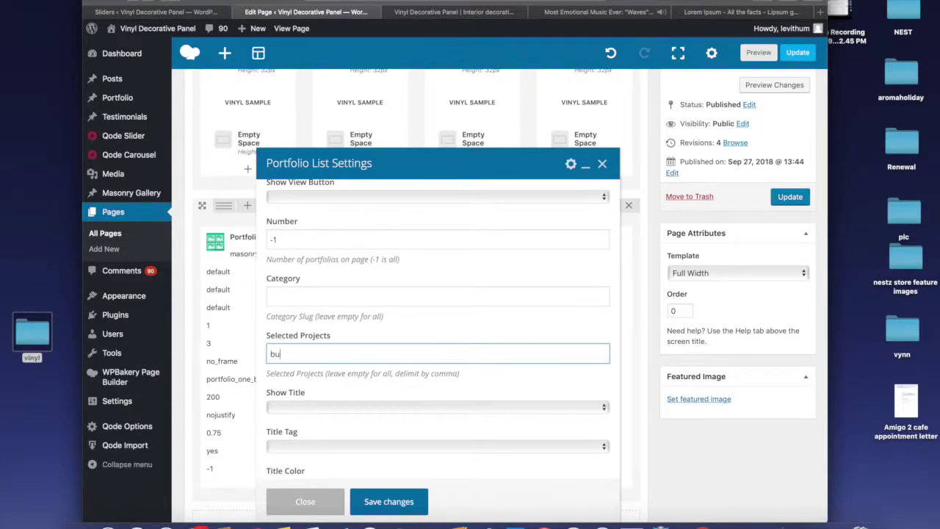
pyautogui.scroll(-6, 418, 368)
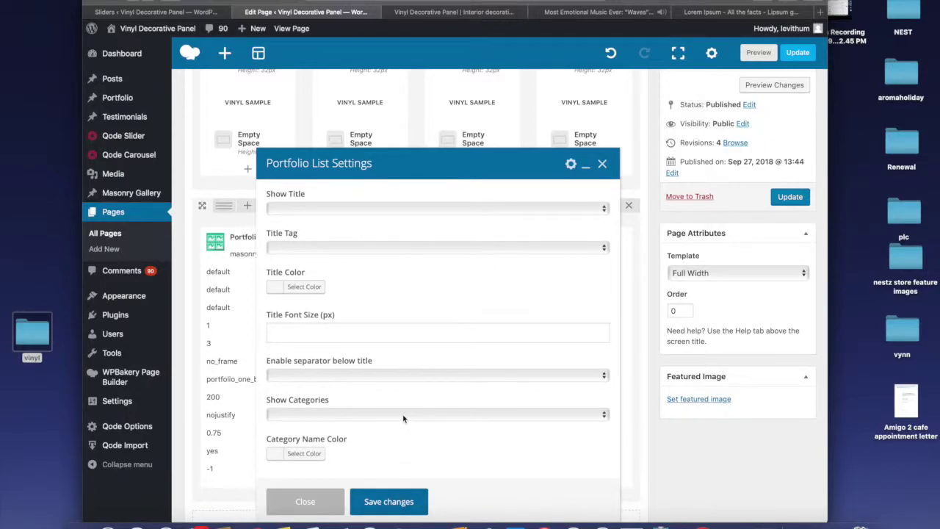
pyautogui.click(404, 414)
pyautogui.click(402, 426)
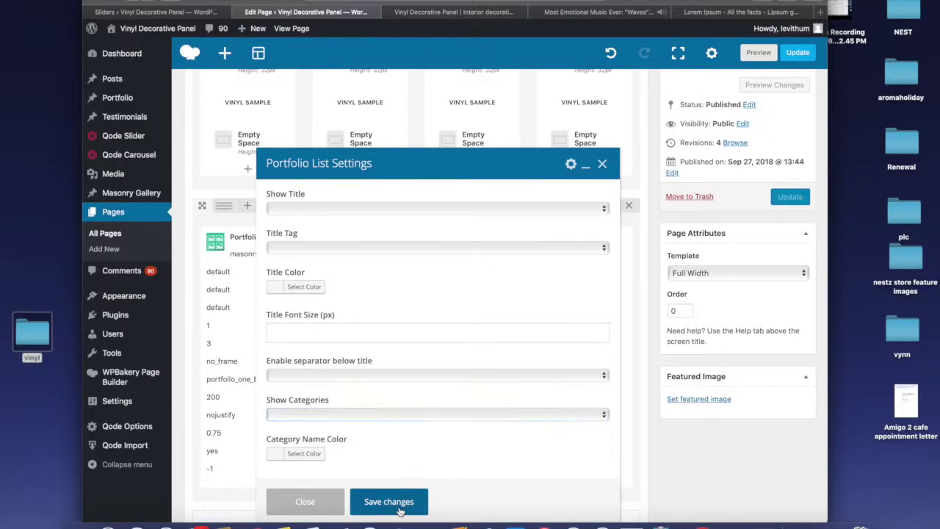
pyautogui.click(401, 501)
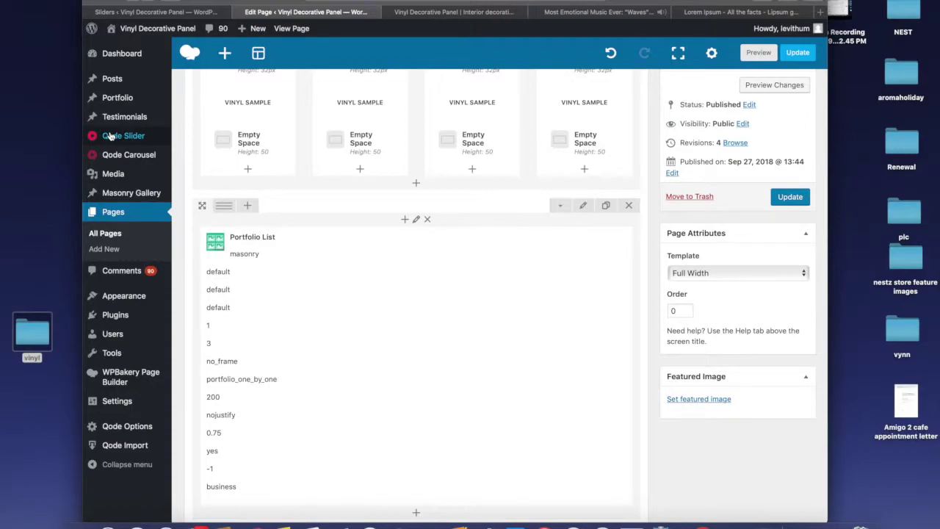
# Step: Open the list of portfolio items in a new browser tab and switch to it
pyautogui.moveTo(110, 136)
pyautogui.scroll(1, 110, 136)
pyautogui.moveTo(117, 98)
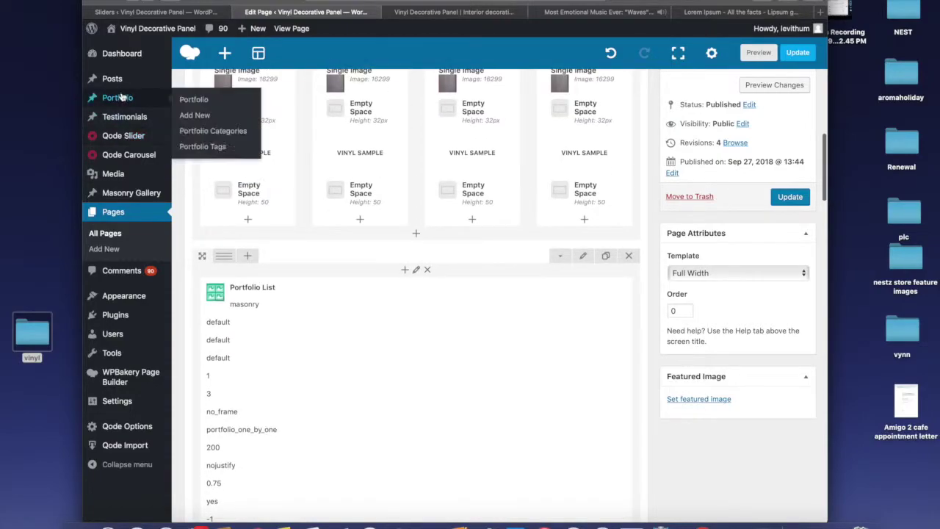
pyautogui.rightClick(196, 106)
pyautogui.click(221, 104)
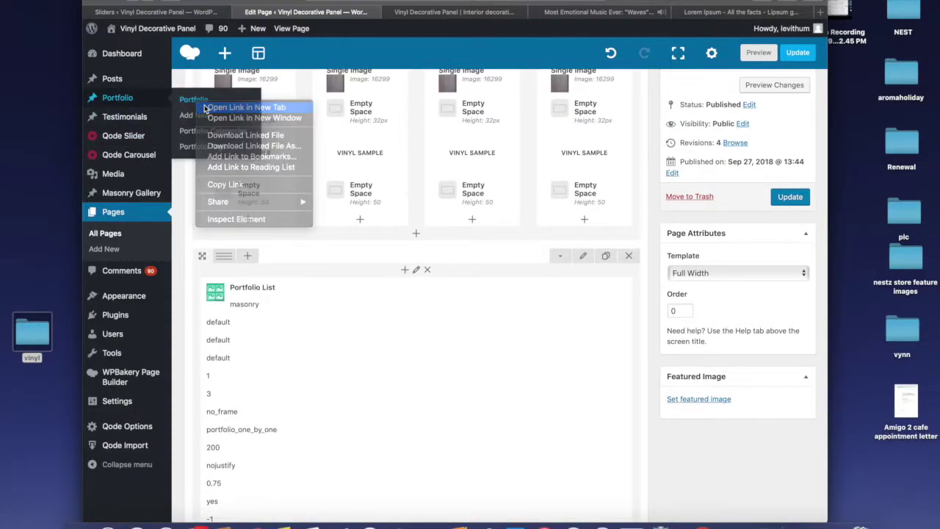
pyautogui.click(497, 21)
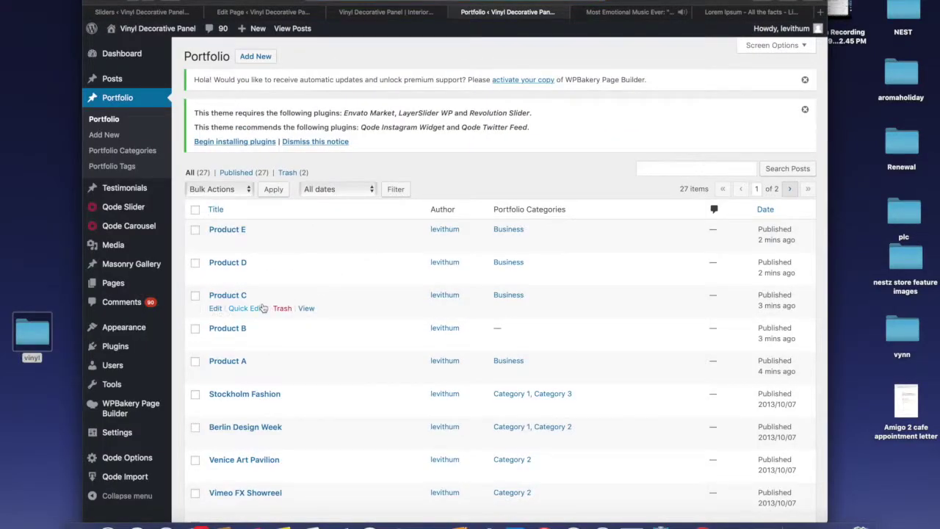
# Step: Quick-edit "Product B" to assign it to the Business portfolio category, and update it
pyautogui.click(245, 374)
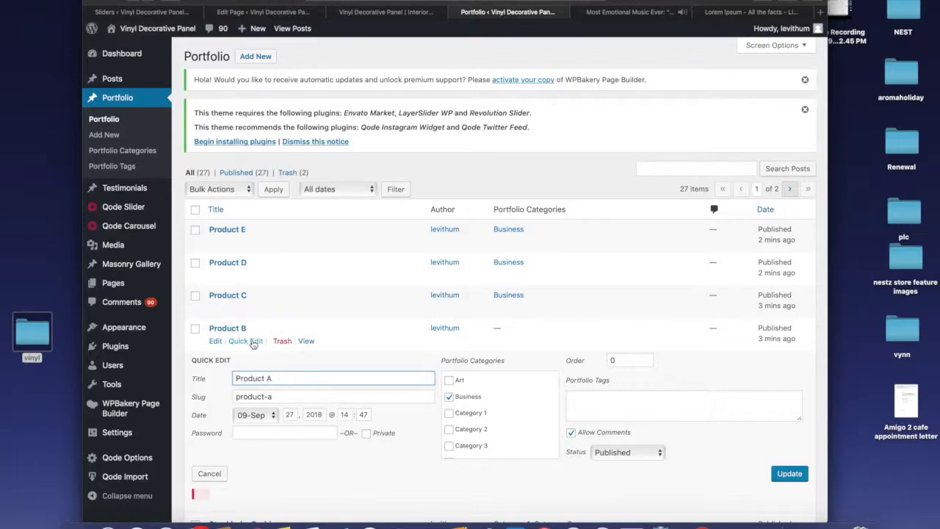
pyautogui.click(245, 340)
pyautogui.click(449, 364)
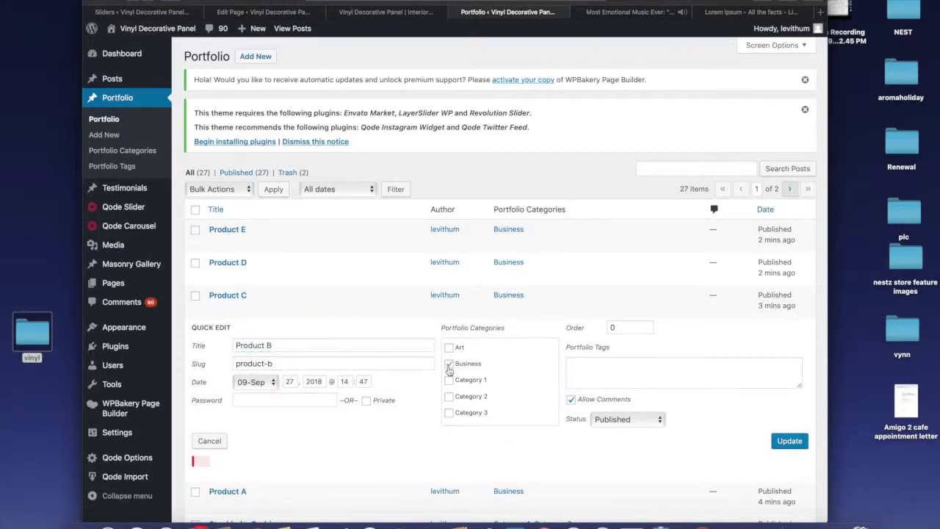
pyautogui.click(791, 442)
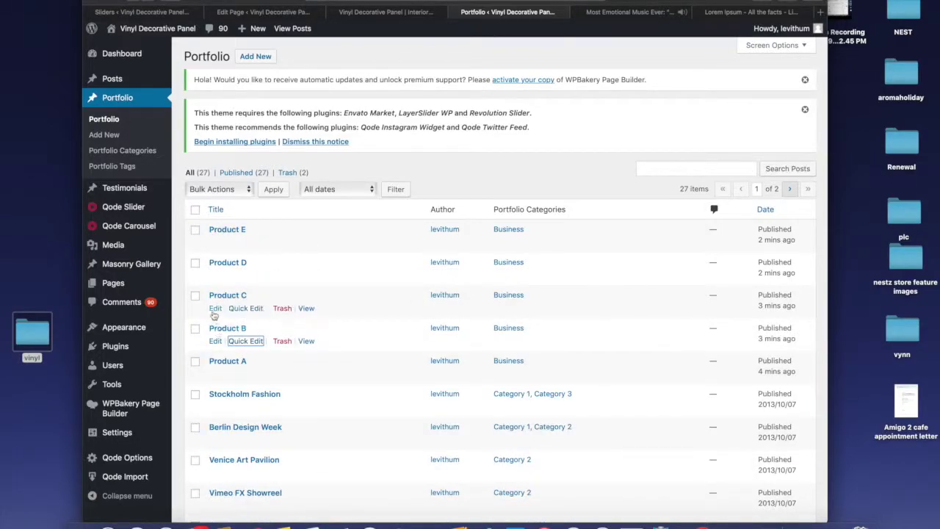
# Step: Move all portfolio items on the first list page except Product A to Product E to the trash
pyautogui.click(196, 210)
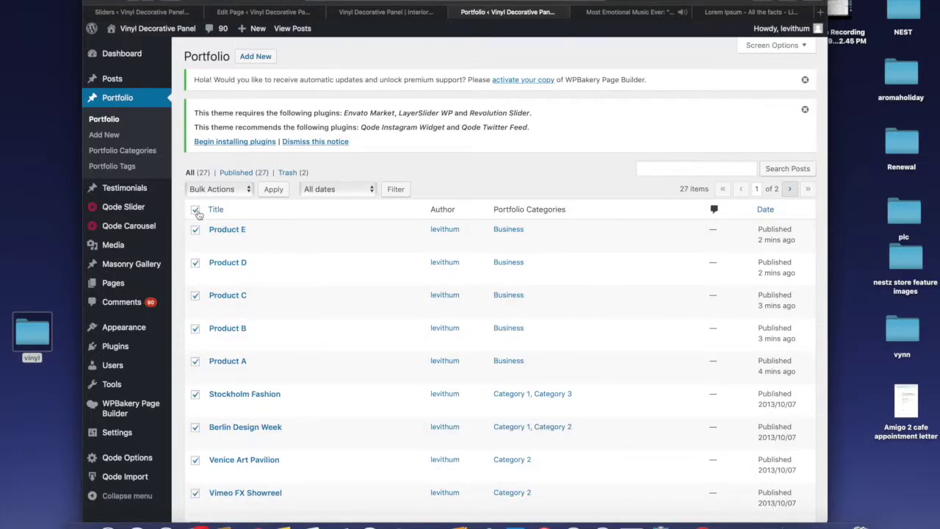
pyautogui.click(196, 397)
pyautogui.click(196, 361)
pyautogui.click(195, 296)
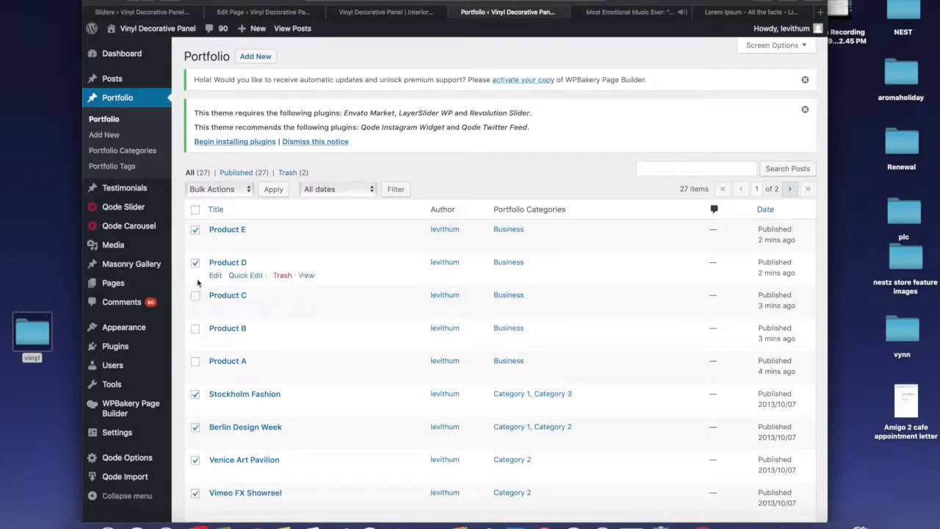
pyautogui.click(195, 263)
pyautogui.click(196, 230)
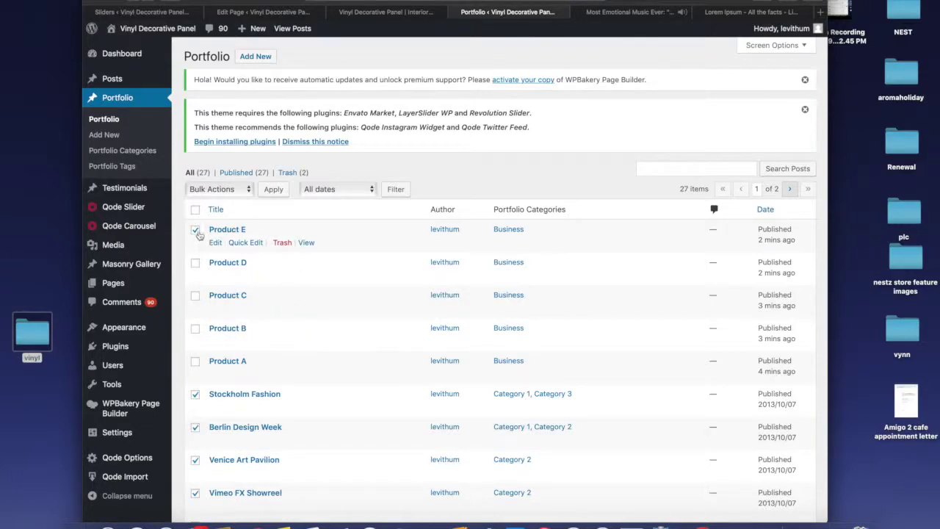
pyautogui.click(229, 190)
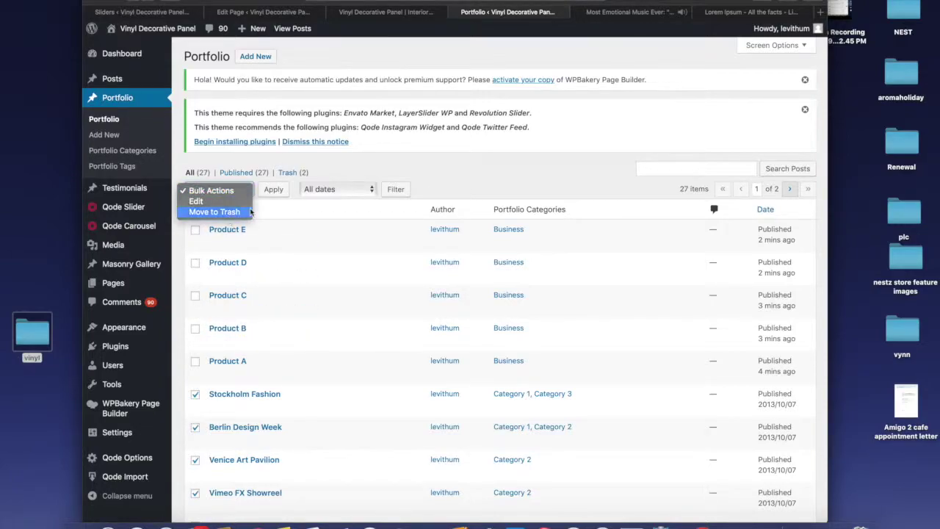
pyautogui.click(220, 211)
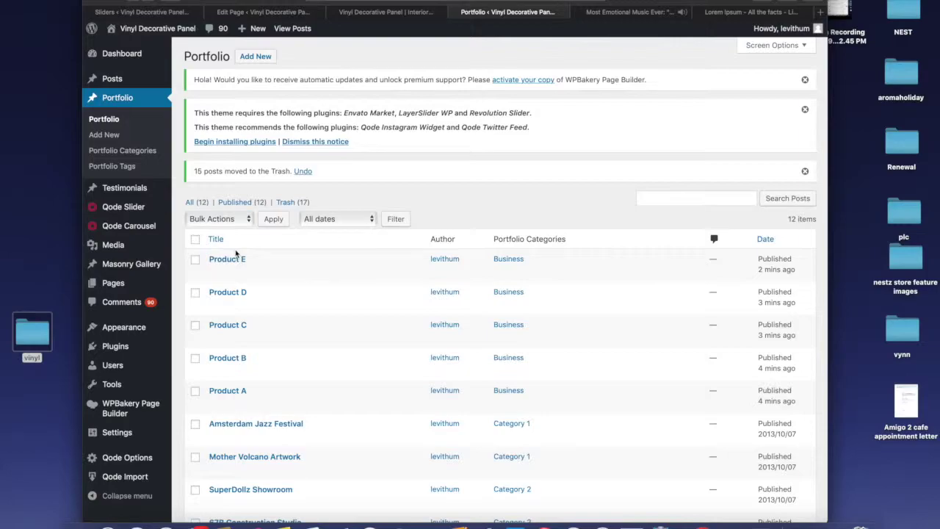
# Step: Set the portfolio list to display 50 items per page and apply the screen options
pyautogui.click(779, 46)
pyautogui.doubleClick(303, 105)
pyautogui.write('50')
pyautogui.click(202, 163)
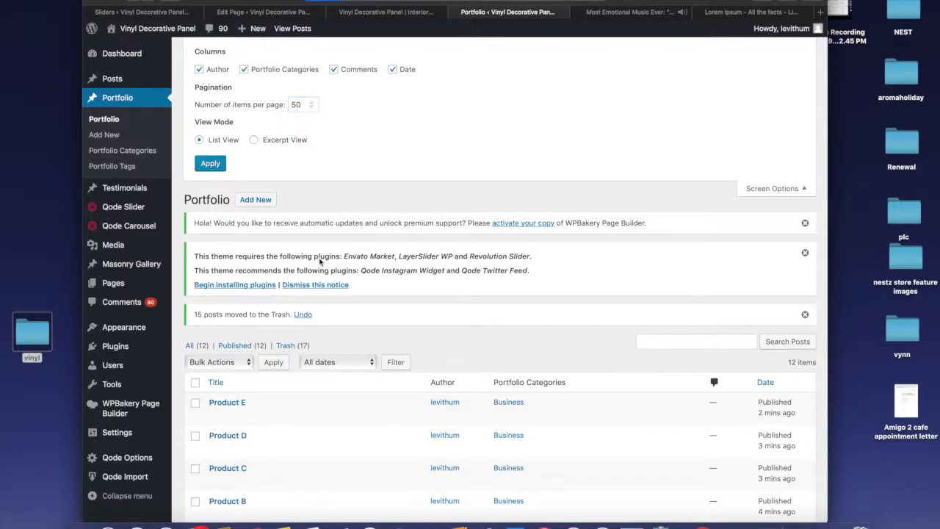
# Step: Move all remaining portfolio items except Product A to Product E to the trash
pyautogui.click(195, 209)
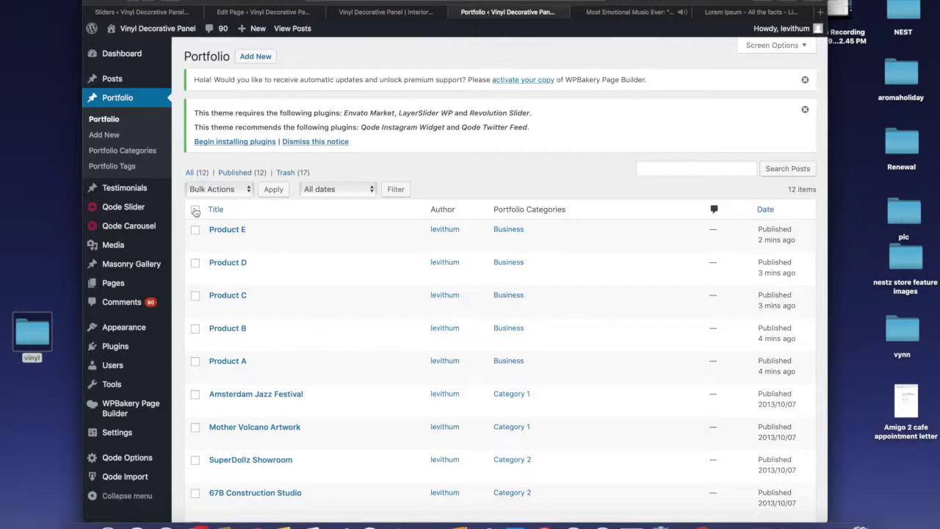
pyautogui.click(195, 232)
pyautogui.click(196, 264)
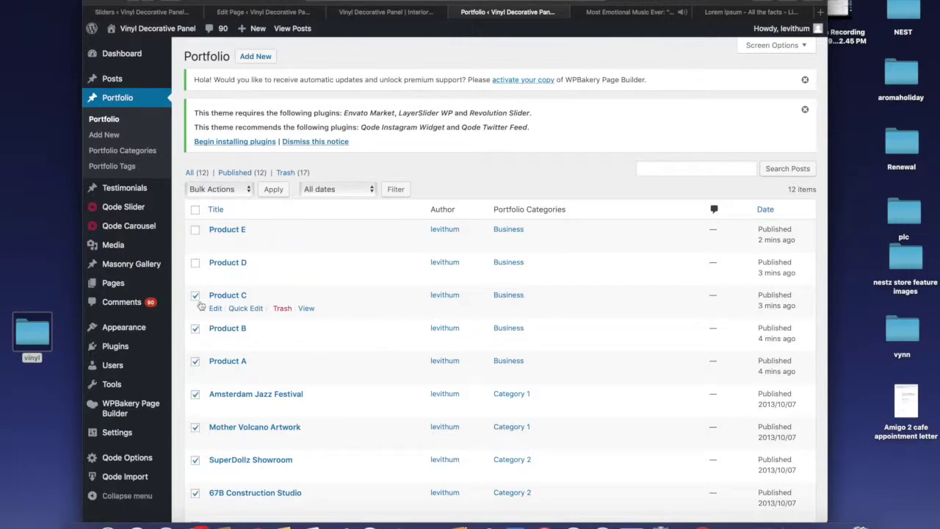
pyautogui.click(195, 296)
pyautogui.click(195, 361)
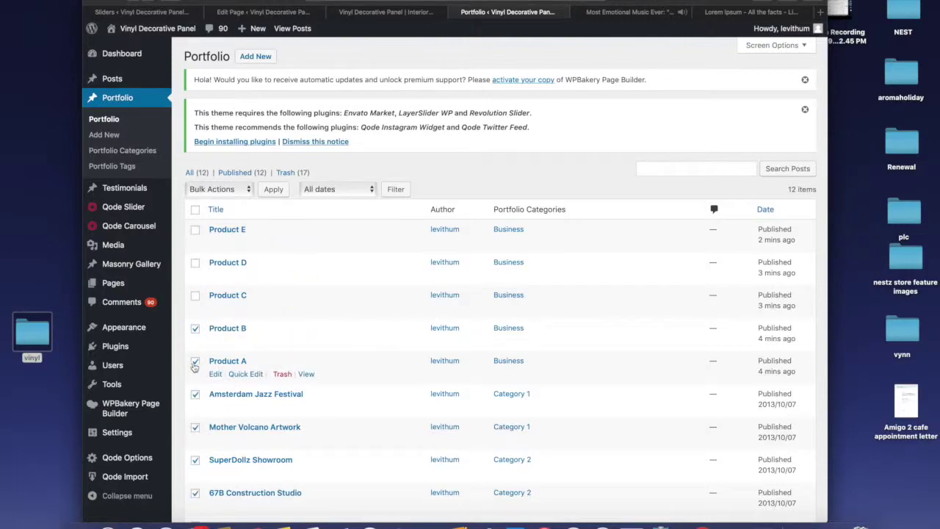
pyautogui.click(196, 329)
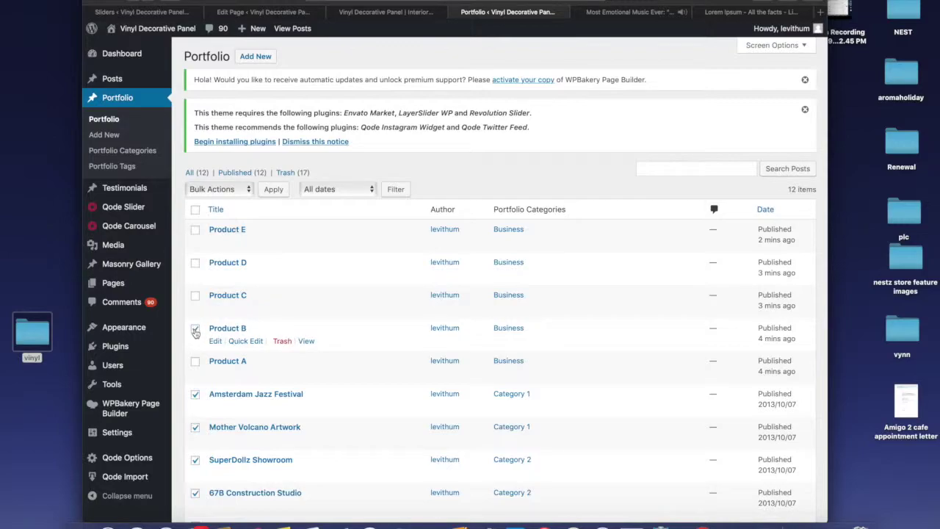
pyautogui.click(232, 189)
pyautogui.click(216, 212)
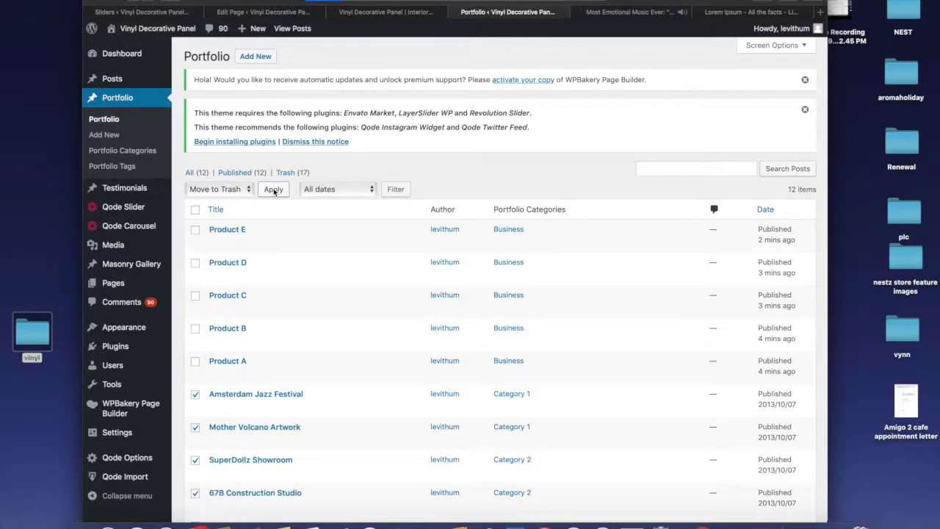
pyautogui.click(273, 189)
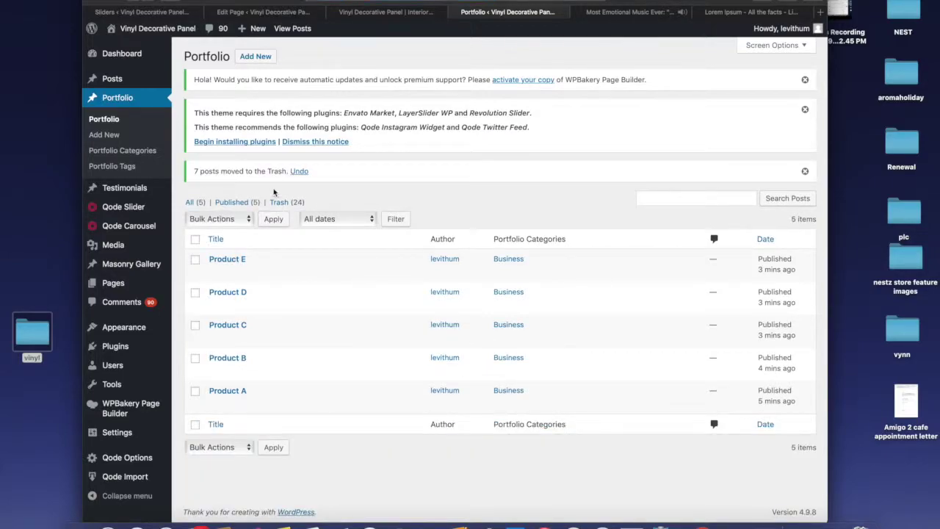
pyautogui.moveTo(130, 248)
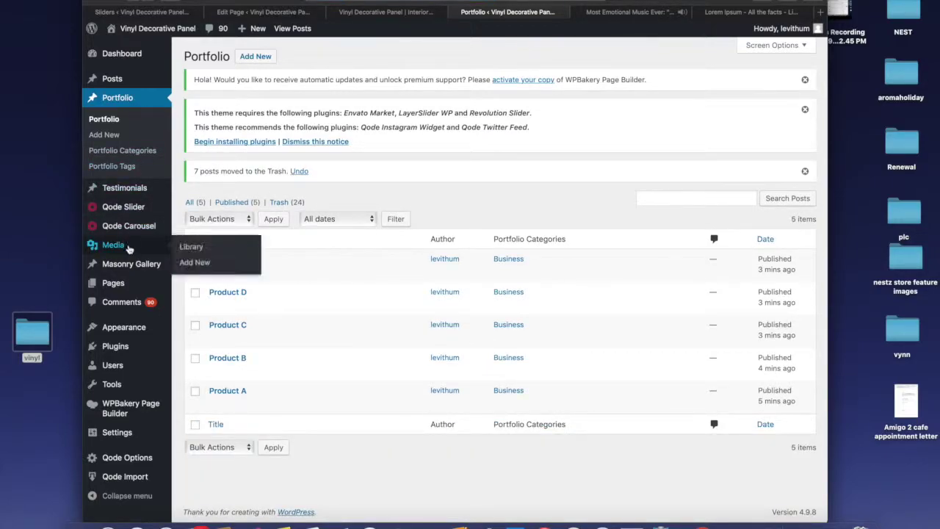
pyautogui.moveTo(132, 287)
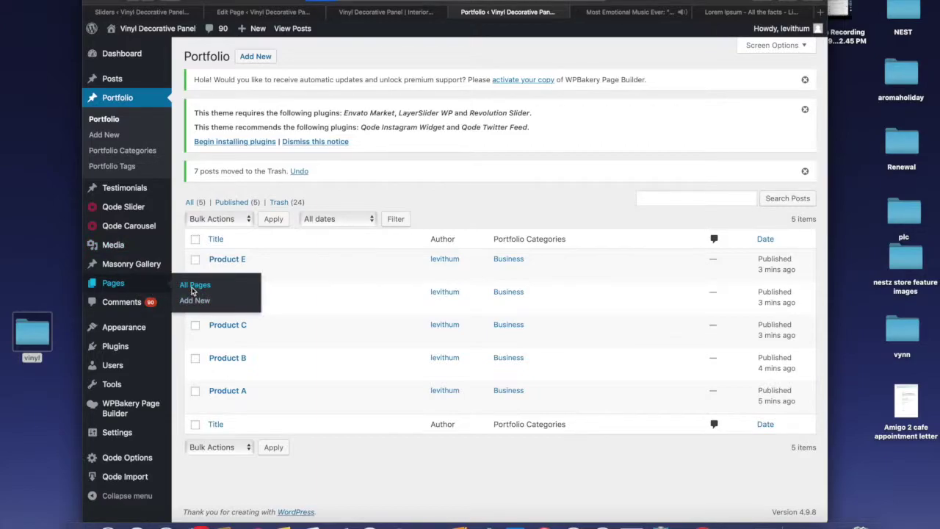
pyautogui.click(194, 286)
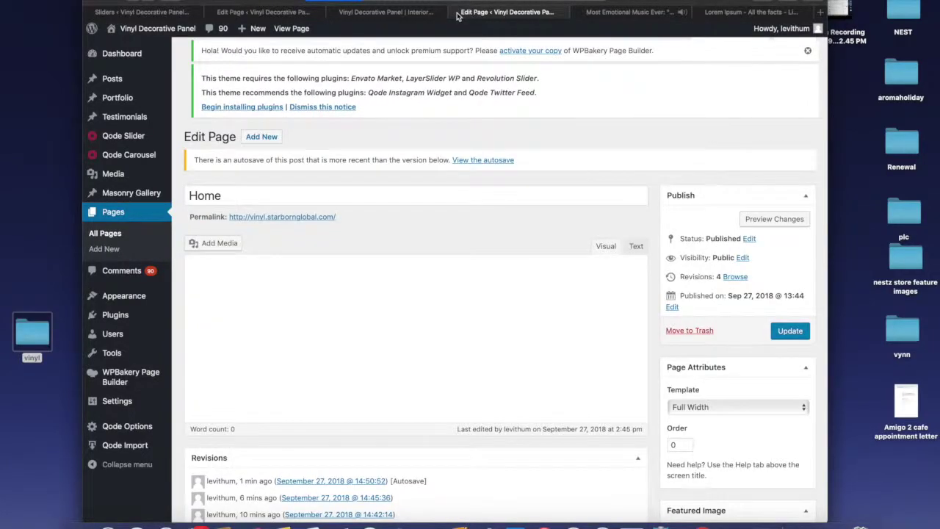
pyautogui.click(461, 12)
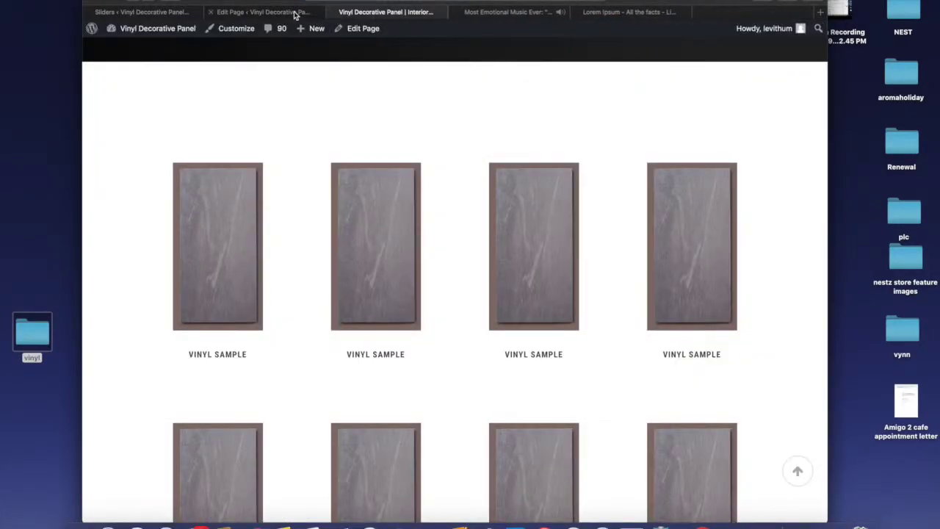
# Step: Return to the browser tab already editing the Home page, stay on the page without discarding its changes, and update it
pyautogui.click(293, 11)
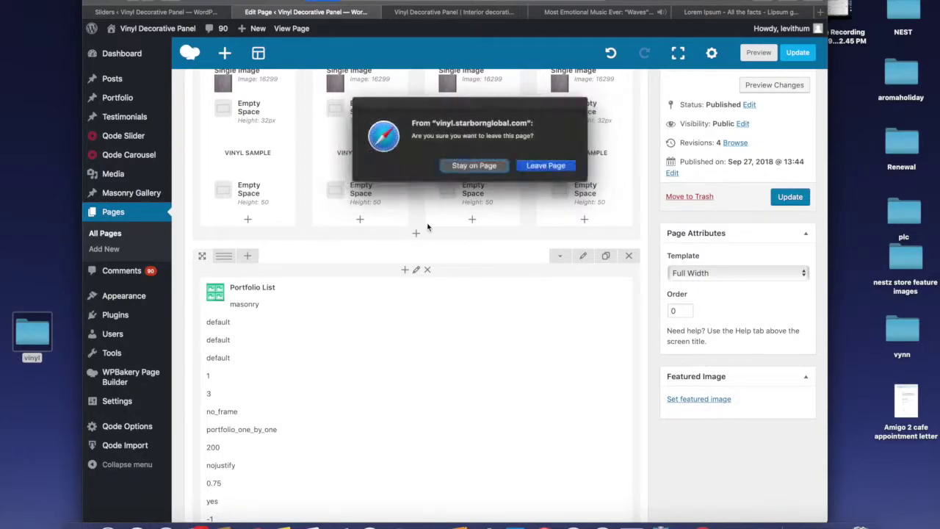
pyautogui.click(464, 166)
pyautogui.click(786, 196)
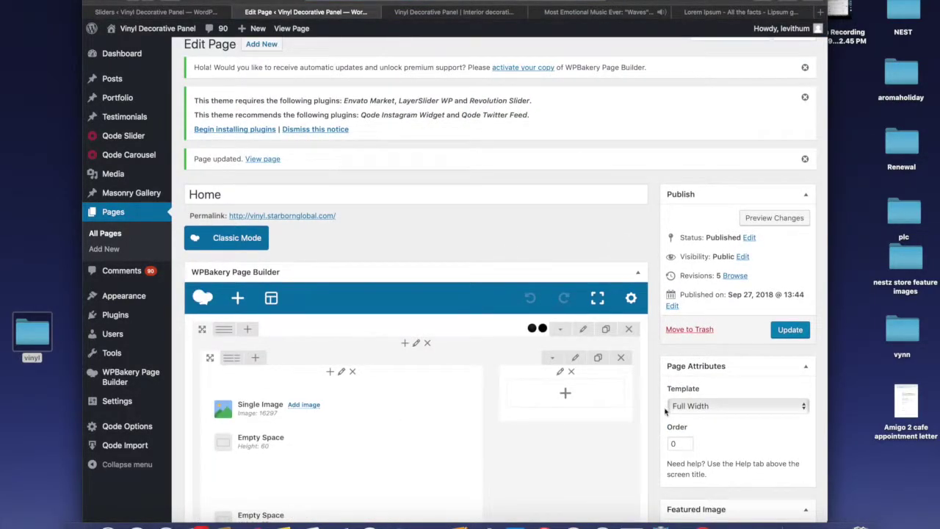
# Step: Check the live Home page down to the portfolio section below the vinyl samples
pyautogui.scroll(-3, 716, 344)
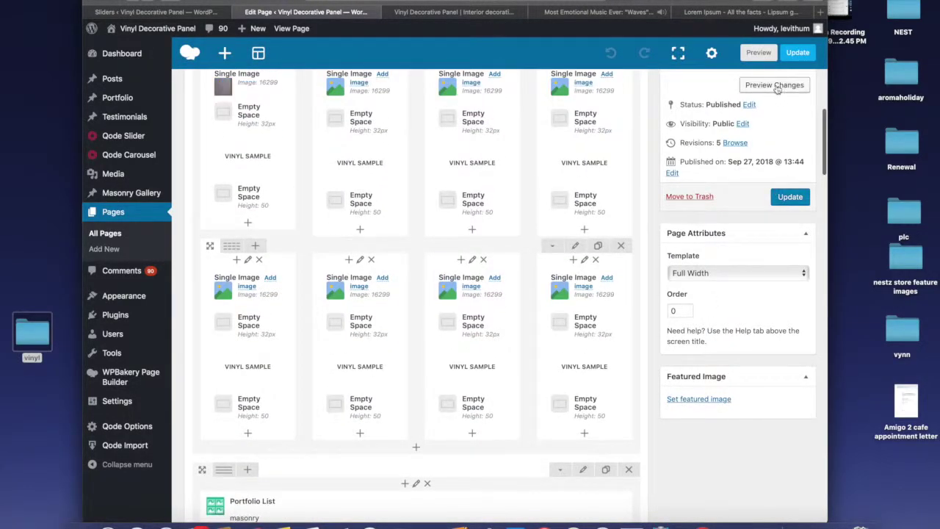
pyautogui.click(493, 13)
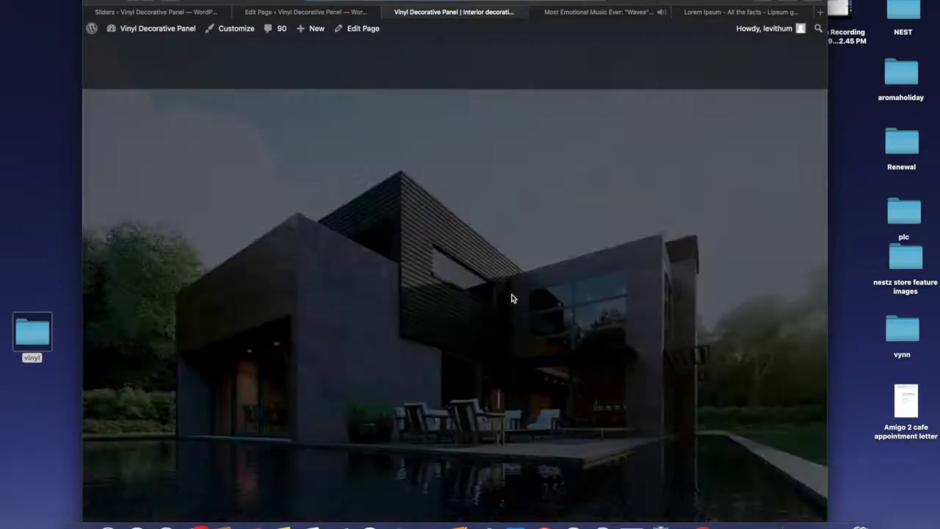
pyautogui.scroll(-20, 512, 299)
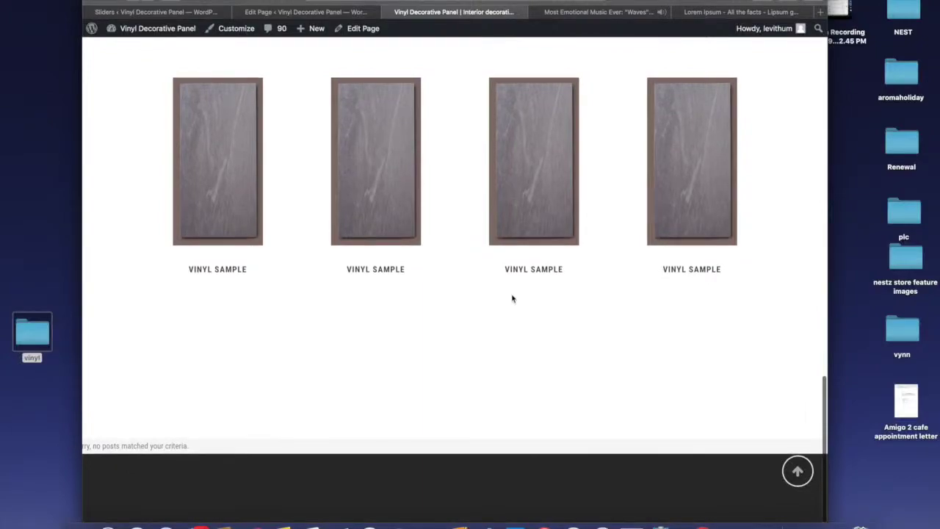
pyautogui.scroll(5, 513, 299)
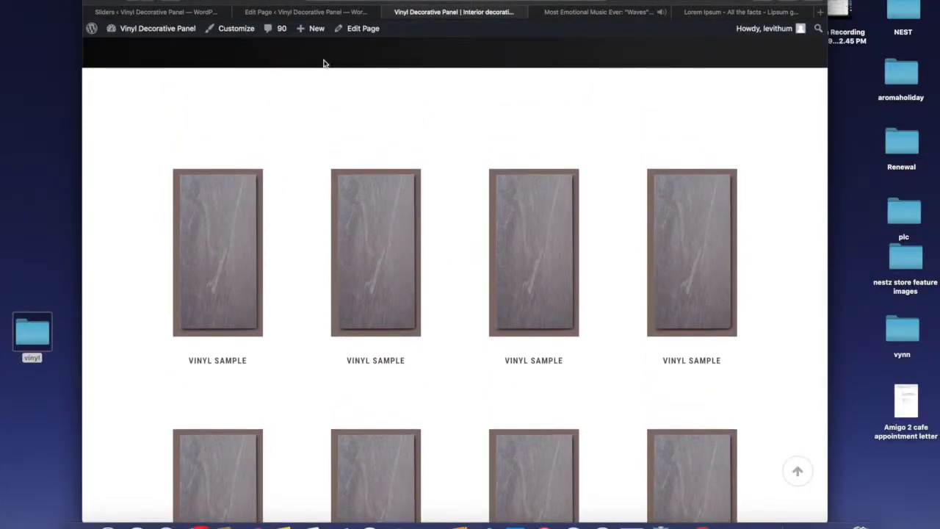
# Step: Return to the Home page editor and open the settings of the Portfolio List element
pyautogui.click(338, 16)
pyautogui.scroll(-5, 318, 367)
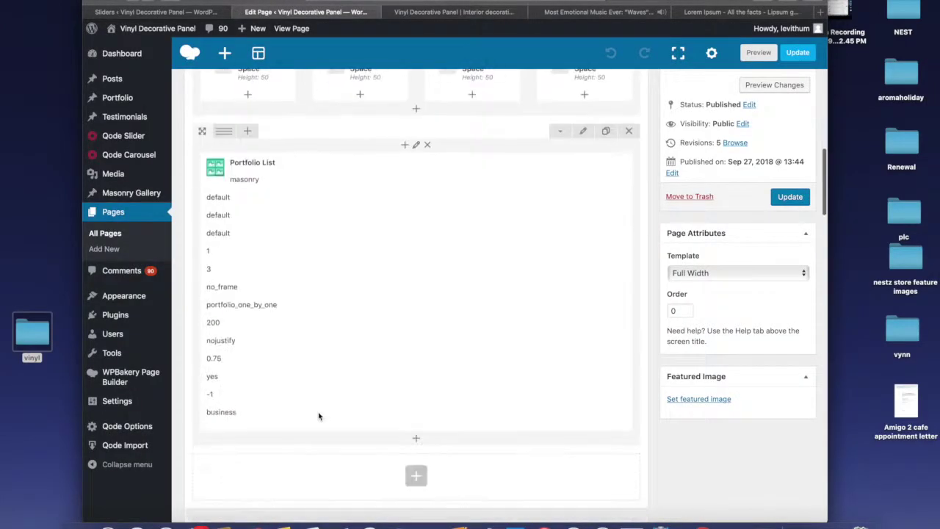
pyautogui.click(429, 294)
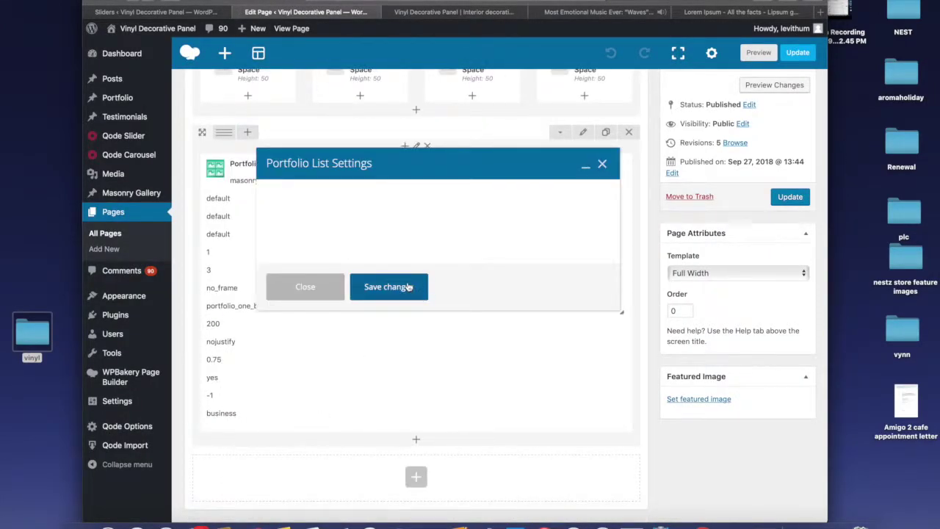